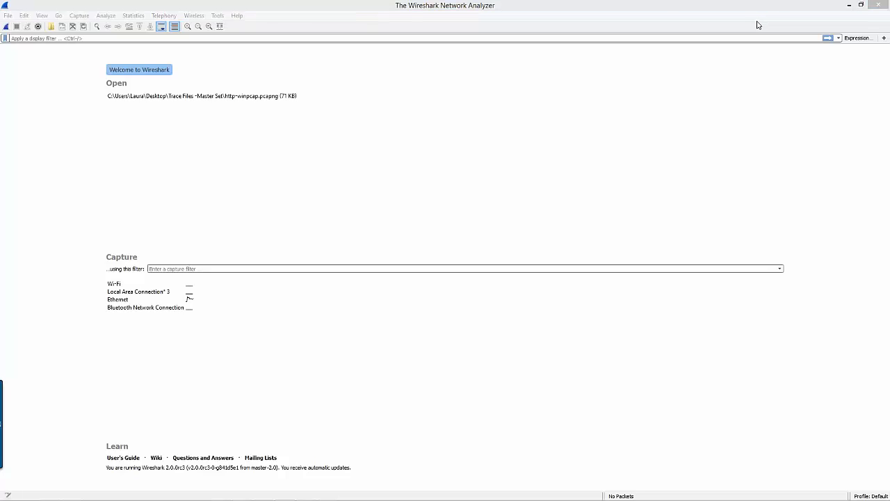
# Restore the maximized Wireshark window to a smaller size and place it over the right half of the desktop
pyautogui.click(759, 26)
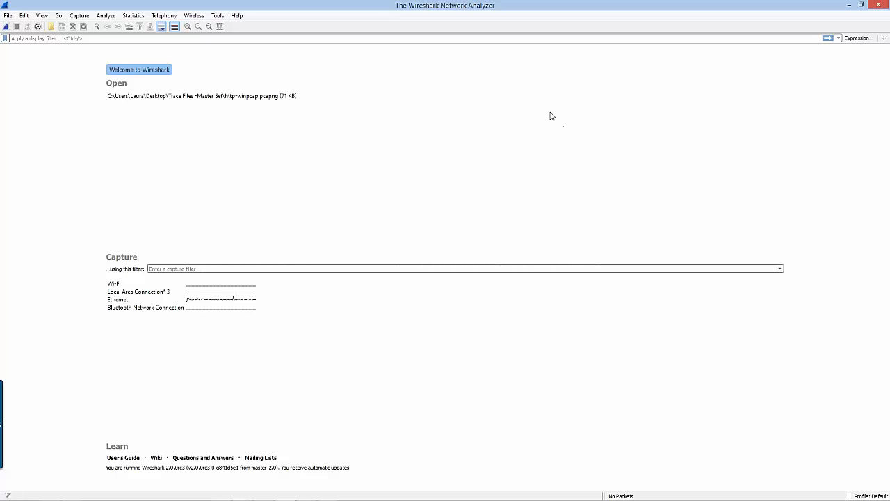
pyautogui.click(862, 6)
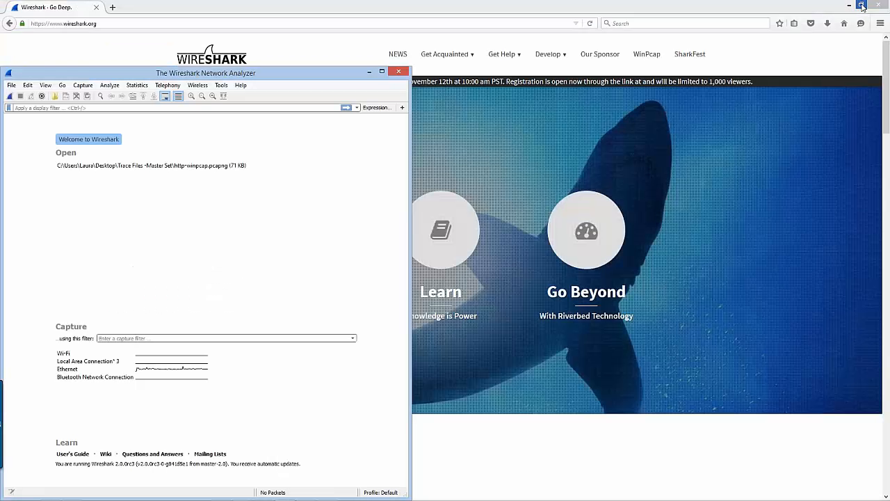
pyautogui.moveTo(215, 76); pyautogui.dragTo(685, 71)
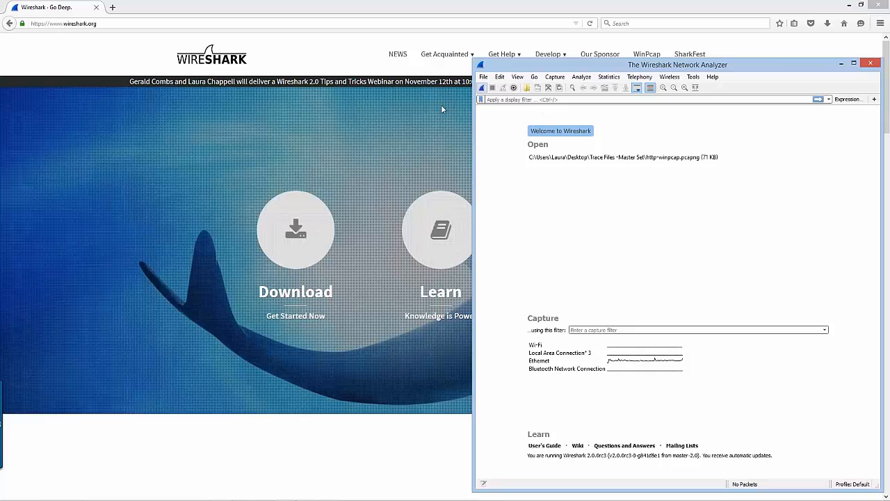
# Launch Wireshark Legacy, then align and widen its window beside the Version 2 window
pyautogui.moveTo(169, 496)
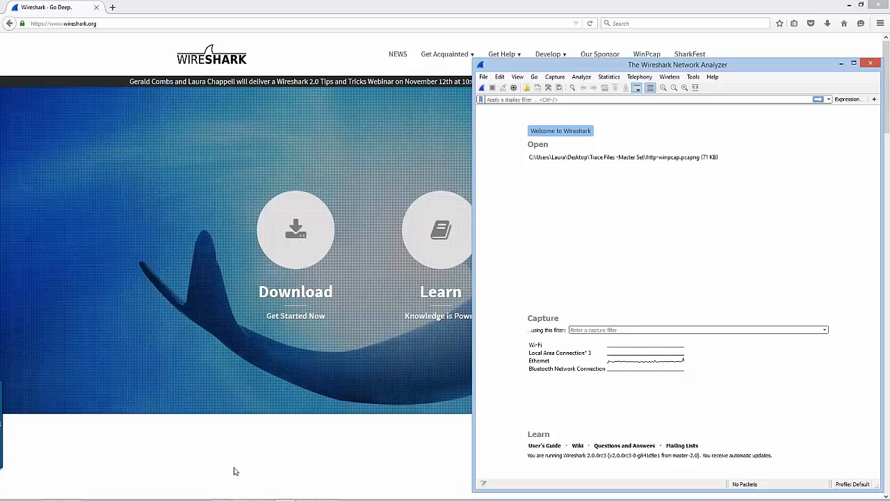
pyautogui.press('super')
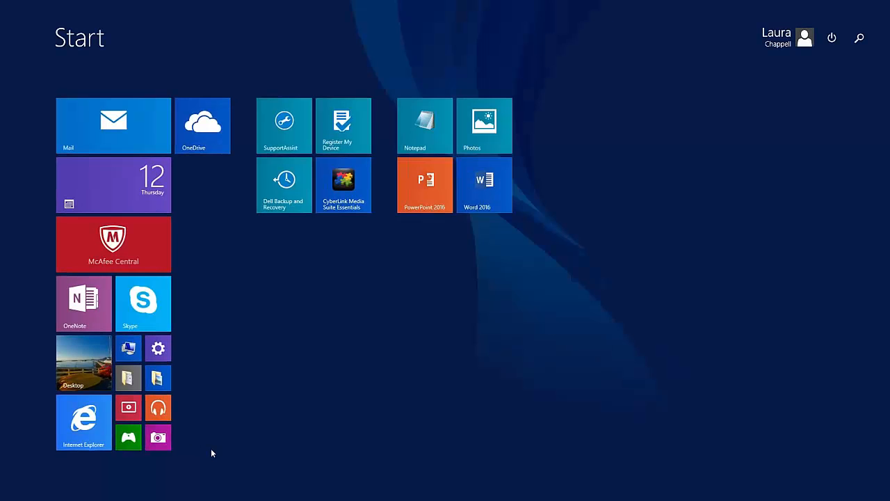
pyautogui.write('wireshark')
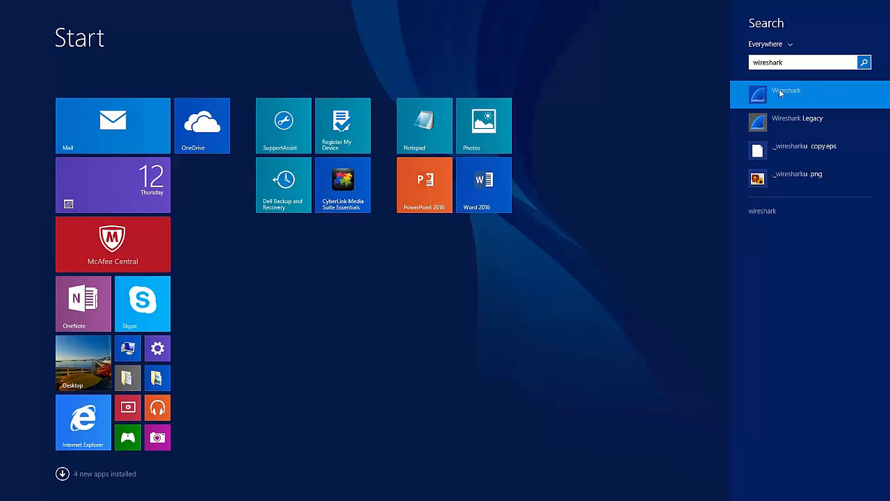
pyautogui.click(799, 122)
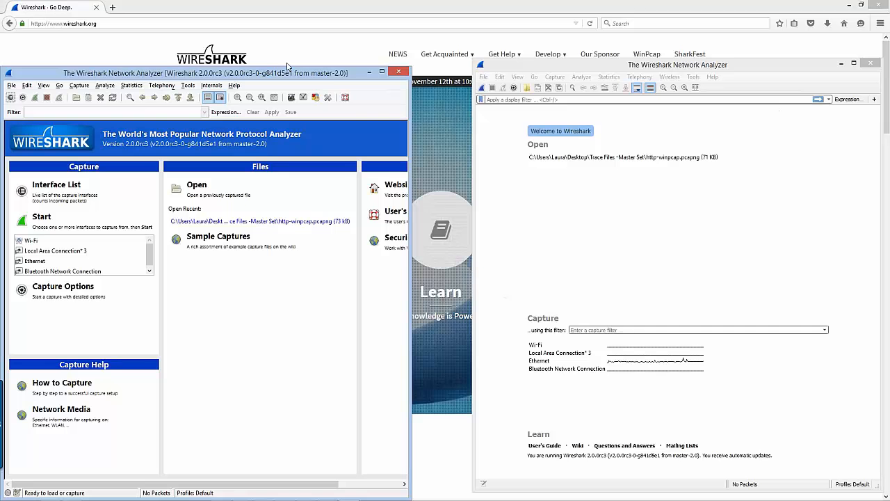
pyautogui.moveTo(288, 67); pyautogui.dragTo(289, 64)
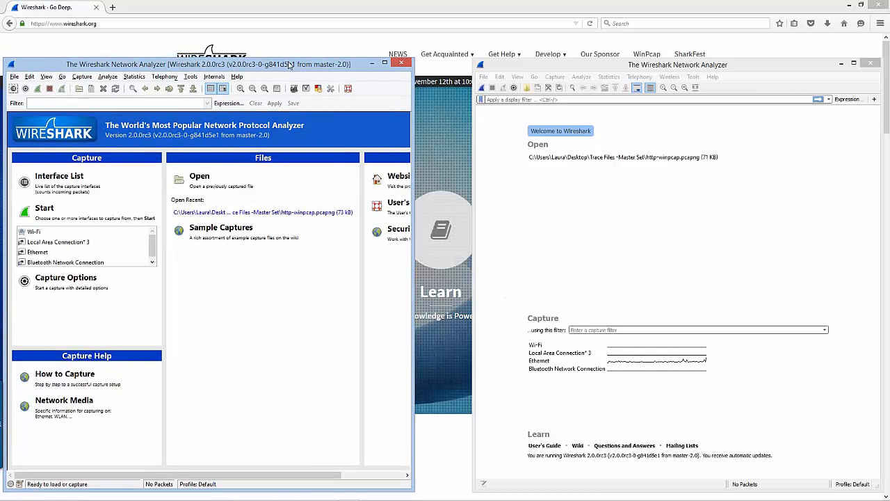
pyautogui.moveTo(415, 157); pyautogui.dragTo(448, 146)
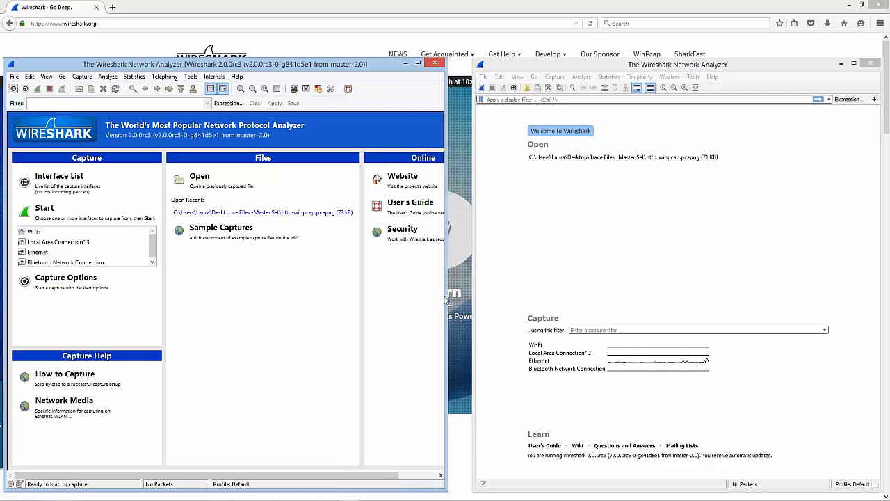
# Show the PowerPoint slide comparing Legacy Version and Version 2 (Qt) behind both Wireshark windows
pyautogui.hotkey('alt', 'Tab')
pyautogui.hotkey('alt', 'Tab')
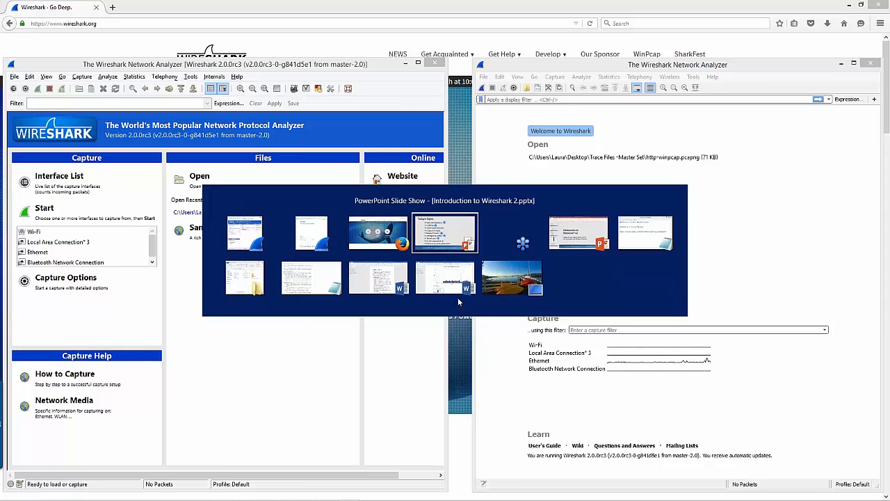
pyautogui.press('Right')
pyautogui.hotkey('alt', 'Tab')
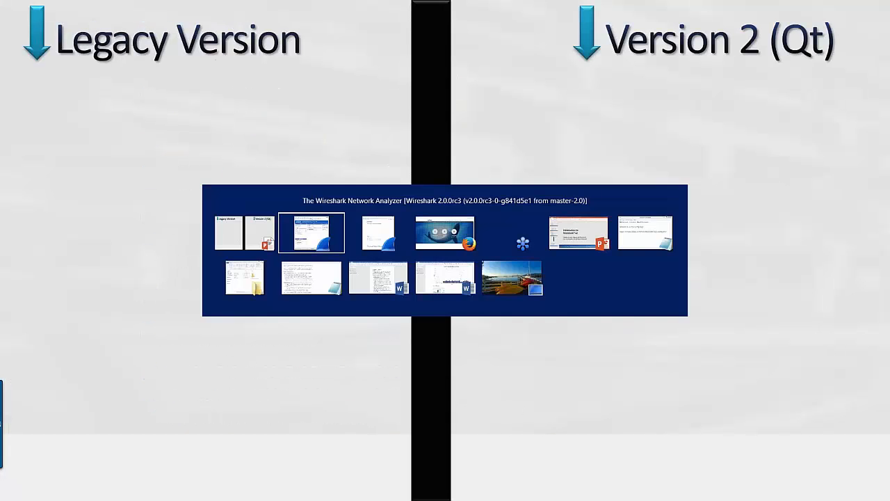
pyautogui.hotkey('alt', 'Tab')
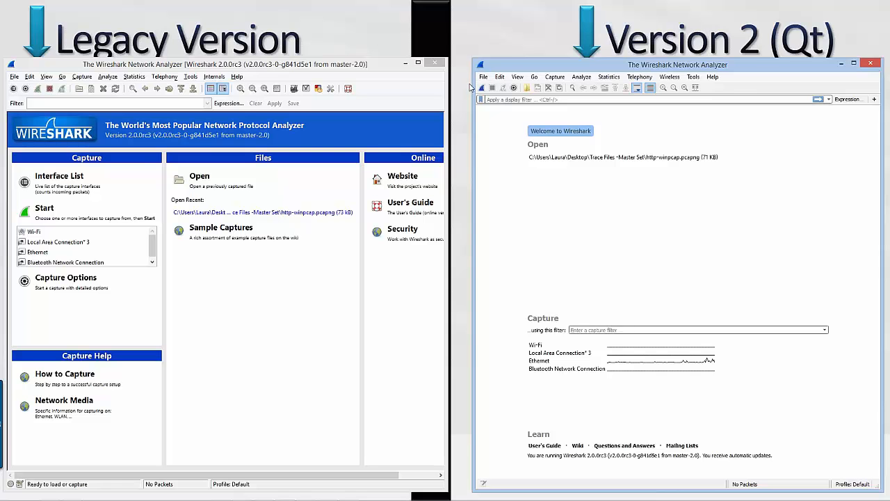
# Widen the Version 2 window to meet the legacy one and lower both windows' upper edges beneath the slide headings
pyautogui.moveTo(471, 83); pyautogui.dragTo(451, 86)
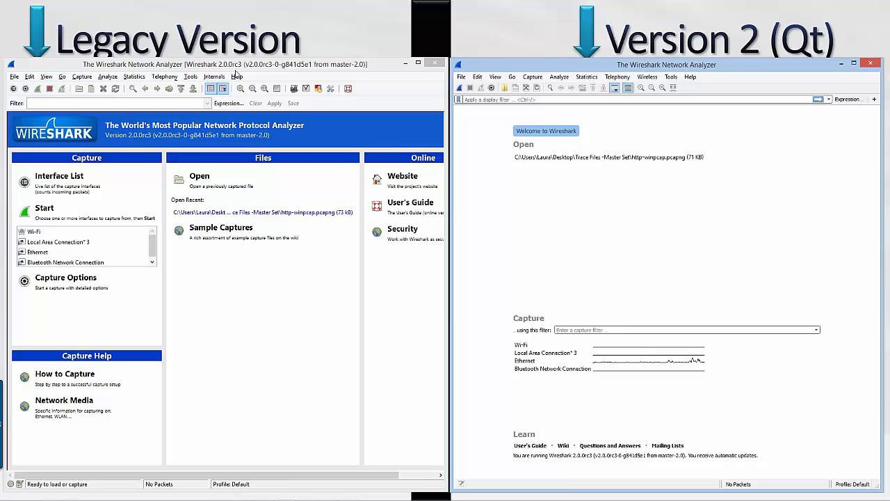
pyautogui.moveTo(235, 67); pyautogui.dragTo(234, 70)
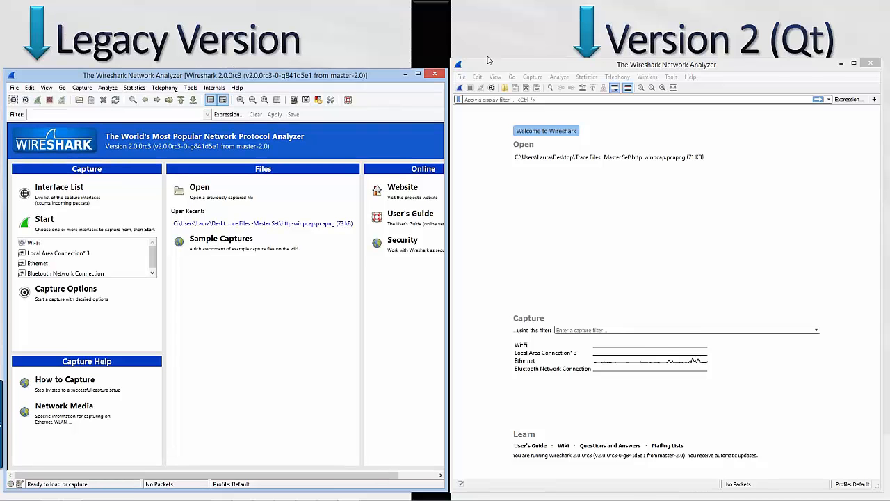
pyautogui.moveTo(488, 64); pyautogui.dragTo(489, 73)
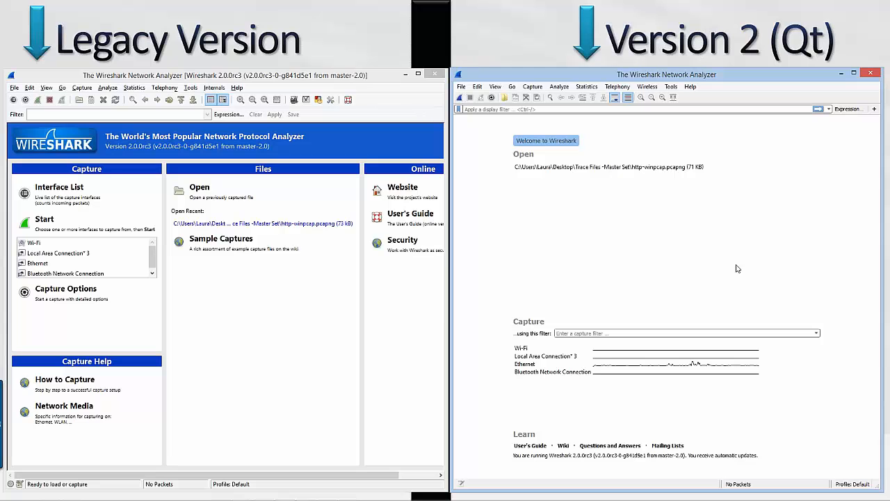
# Switch to the Notepad file with the webinar links and move it over the upper middle of the Version 2 window
pyautogui.hotkey('alt', 'Tab')
pyautogui.hotkey('alt', 'Tab')
pyautogui.hotkey('alt', 'Tab')
pyautogui.hotkey('alt', 'Tab')
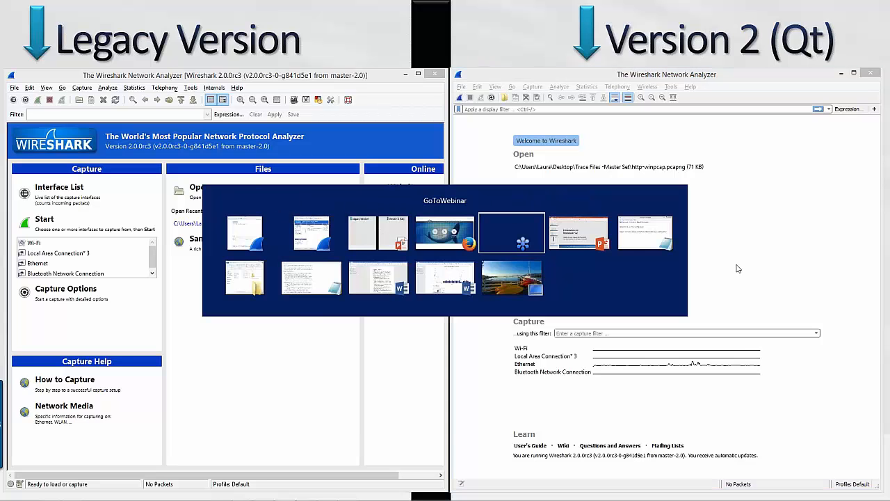
pyautogui.hotkey('alt', 'Tab')
pyautogui.hotkey('alt', 'Tab')
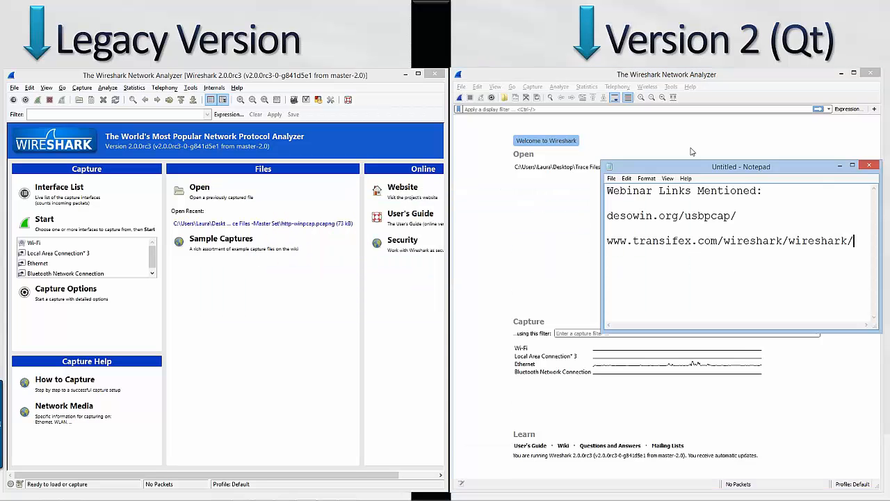
pyautogui.moveTo(689, 167); pyautogui.dragTo(553, 155)
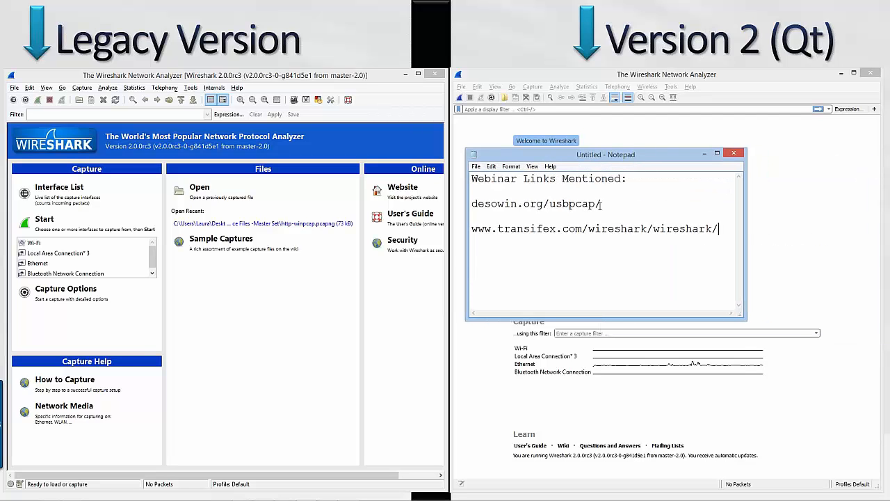
# Highlight the desowin.org/usbpcap/ link in the notes to present it, then minimize Notepad
pyautogui.moveTo(618, 206); pyautogui.dragTo(457, 205)
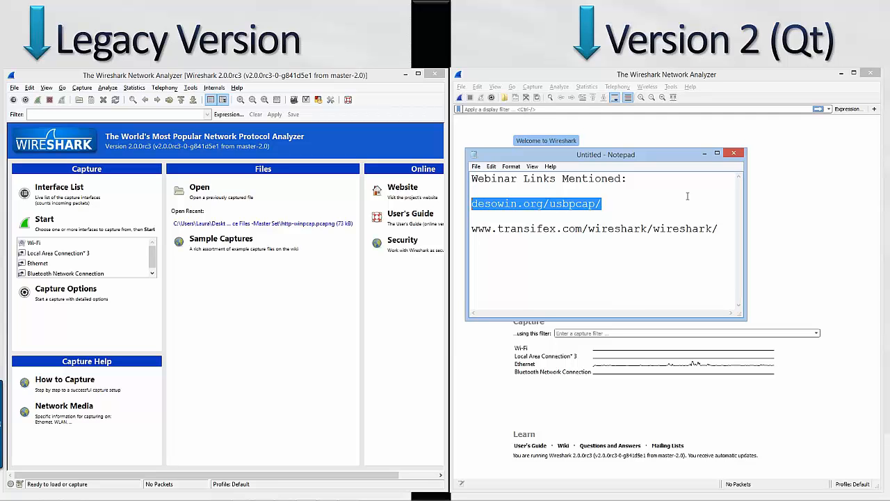
pyautogui.click(617, 204)
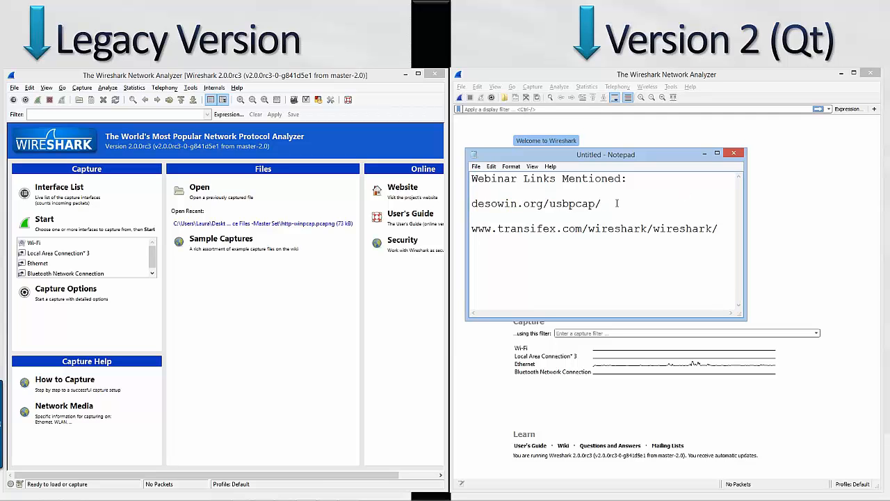
pyautogui.doubleClick(617, 203)
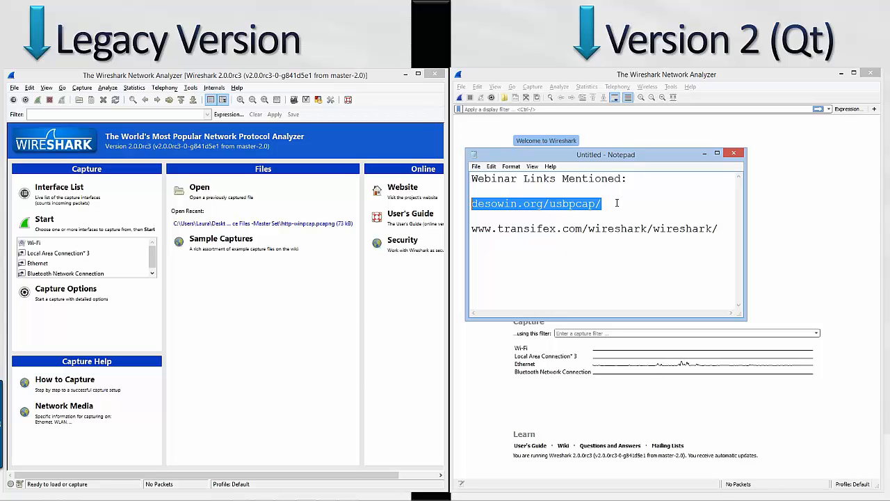
pyautogui.click(703, 153)
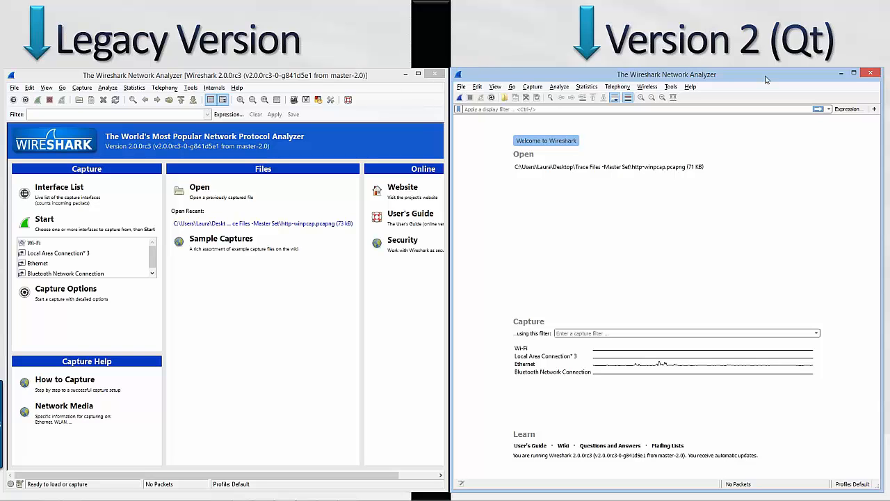
# Maximize the Wireshark Version 2 window and open the recent capture file http-winpcap.pcapng
pyautogui.click(855, 74)
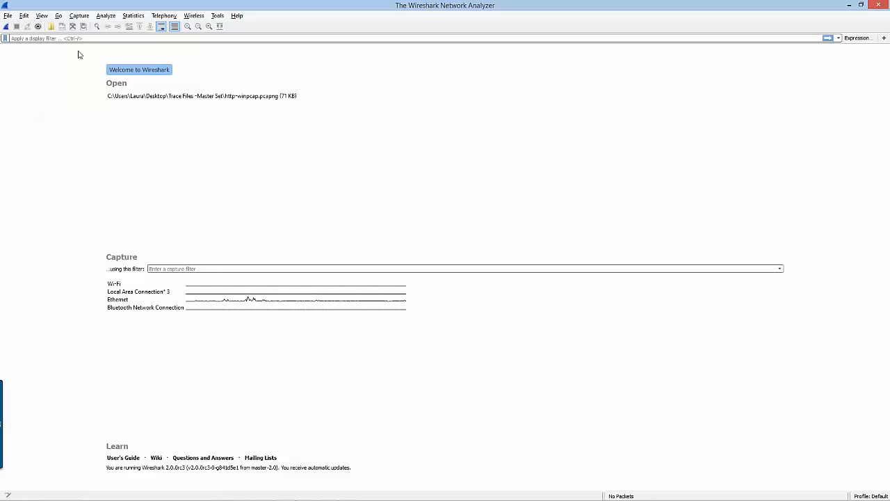
pyautogui.click(235, 98)
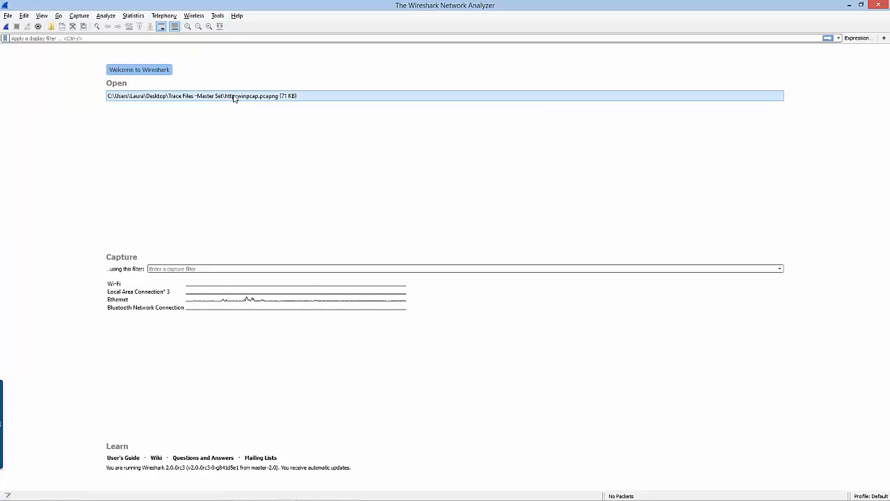
pyautogui.doubleClick(234, 97)
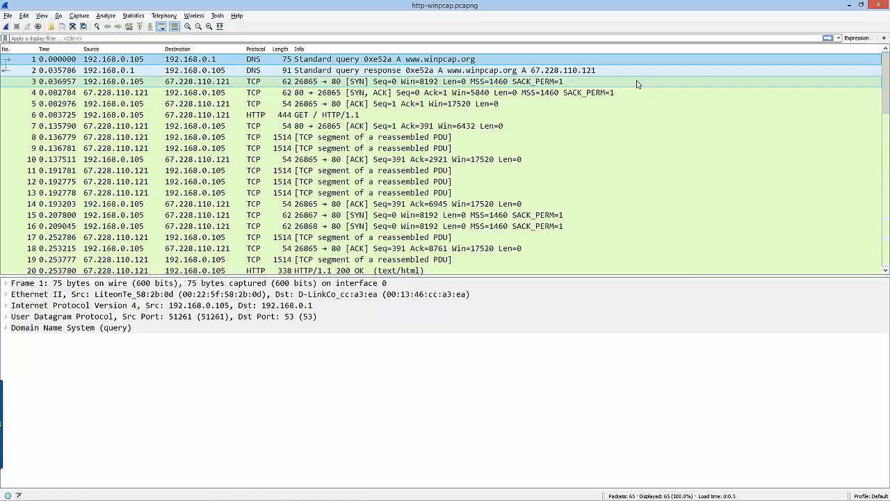
# Bring the Notepad links in front of the capture and minimize the legacy Wireshark window
pyautogui.hotkey('alt', 'Tab')
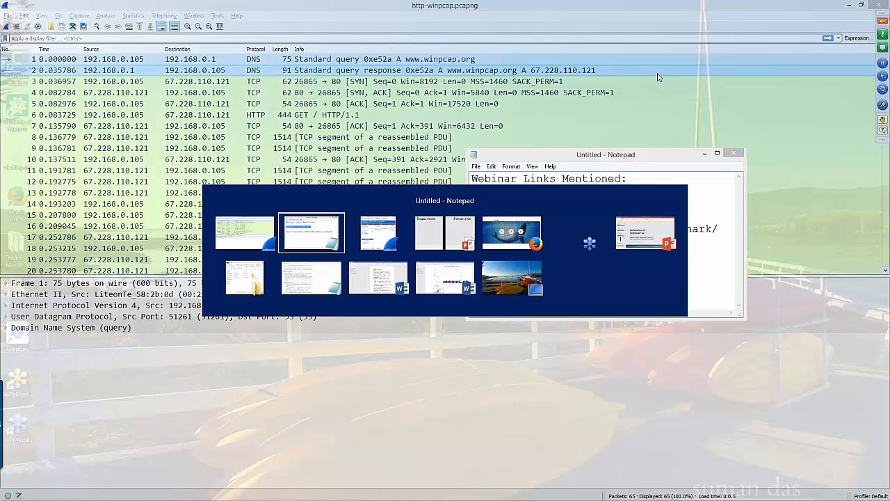
pyautogui.hotkey('alt', 'Tab')
pyautogui.hotkey('alt', 'Tab')
pyautogui.hotkey('alt', 'Tab')
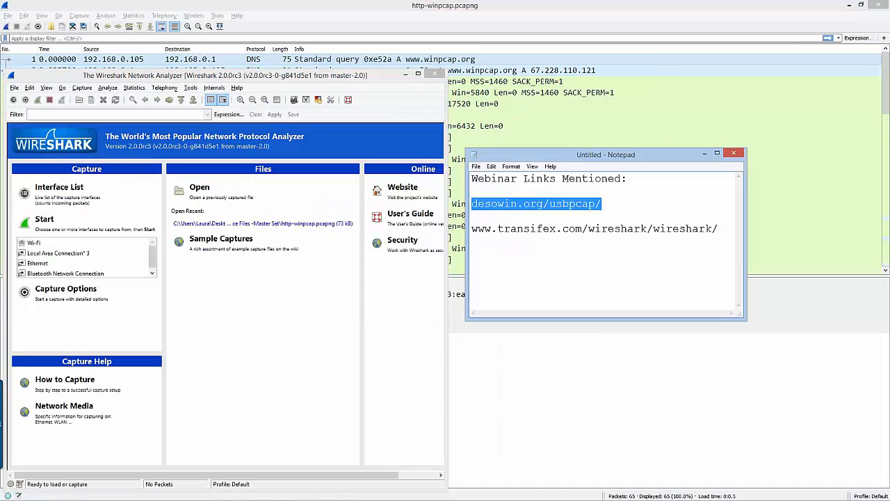
pyautogui.click(405, 75)
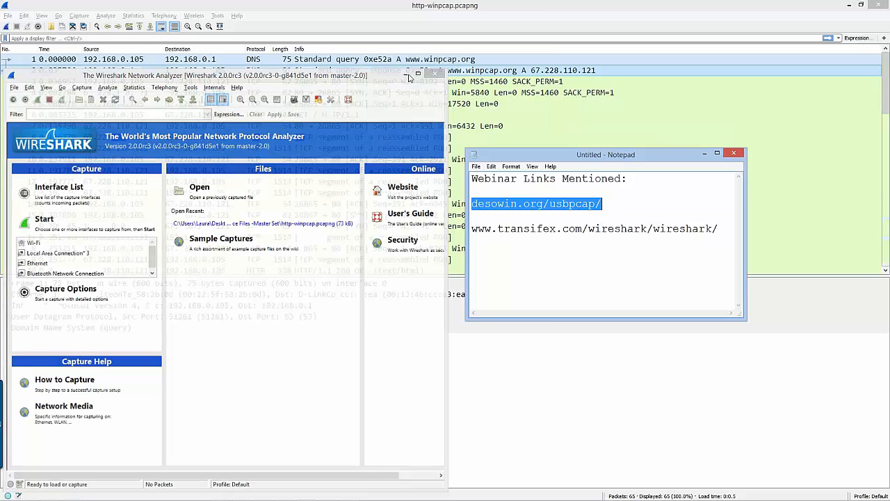
# Add wiresharkbook.com on its own line between the two existing links in the notes, then minimize Notepad
pyautogui.click(655, 209)
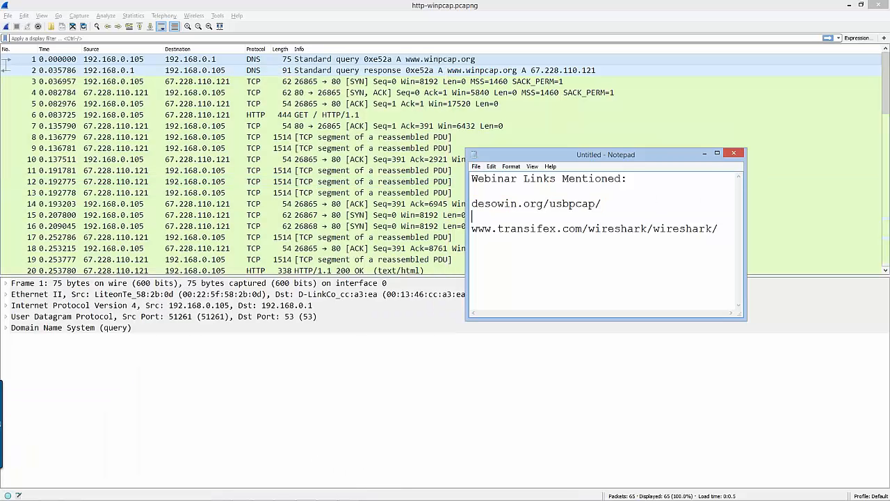
pyautogui.press('Return')
pyautogui.write('wireshasrkb')
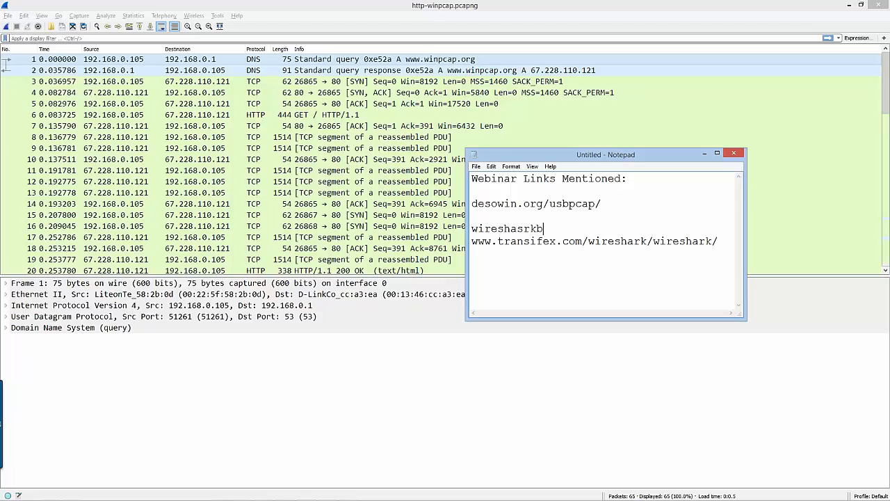
pyautogui.press('BackSpace')
pyautogui.press('BackSpace')
pyautogui.press('BackSpace')
pyautogui.press('BackSpace')
pyautogui.write('rkbook.com')
pyautogui.press('Return')
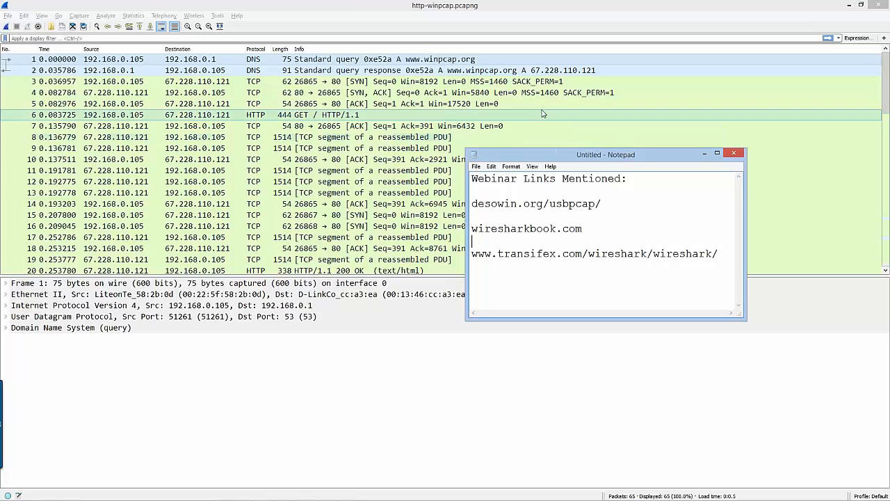
pyautogui.click(705, 154)
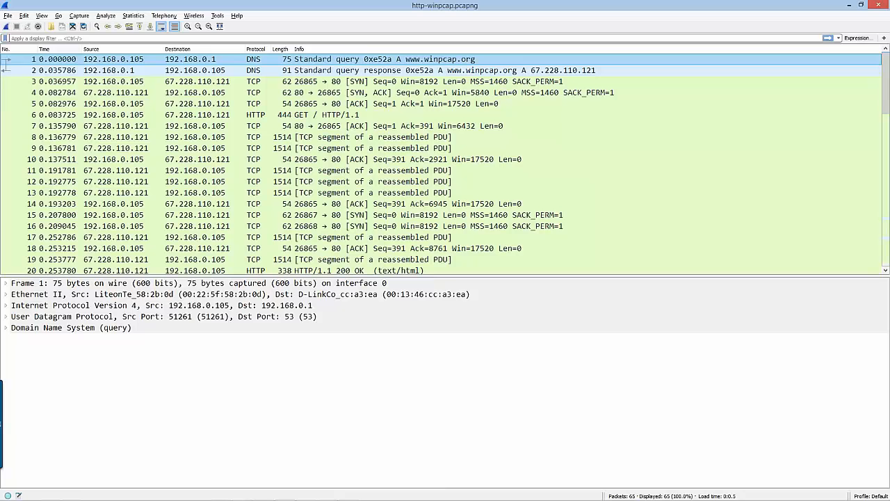
# Review the saved display filters and filter management options offered by the display filter bookmark
pyautogui.click(5, 39)
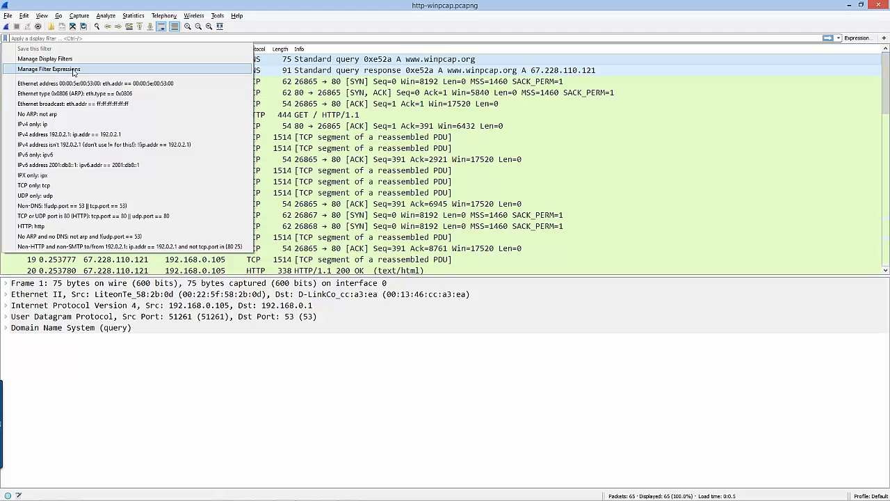
pyautogui.click(839, 40)
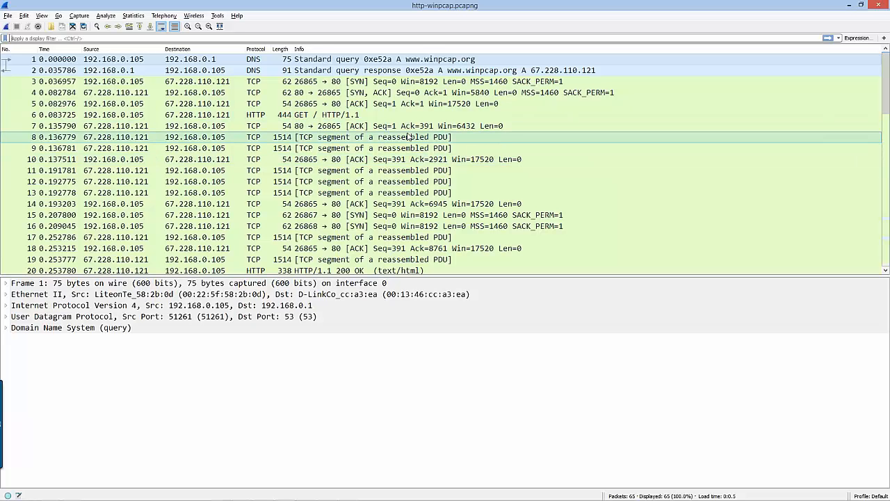
# Select the HTTP GET request, packet 6, in the packet list
pyautogui.click(317, 120)
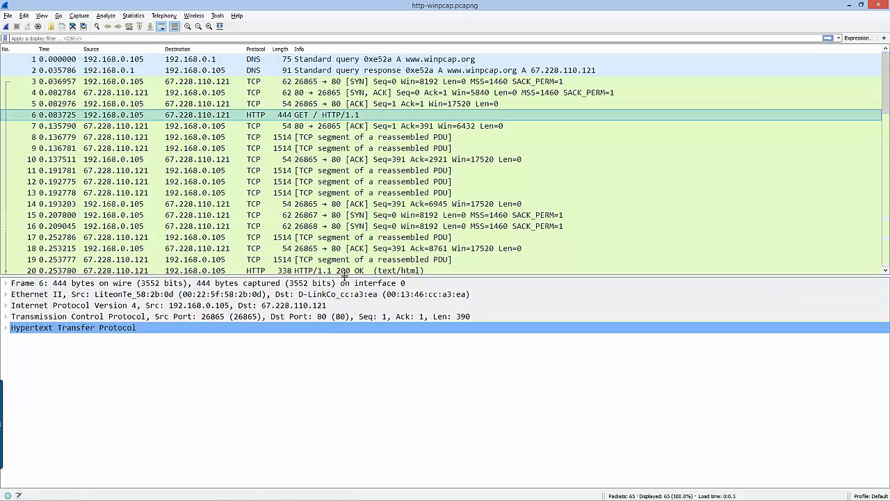
# Enlarge the packet details area, expand packet 6's Hypertext Transfer Protocol section, and add its Host field as a fitted packet list column
pyautogui.moveTo(348, 277); pyautogui.dragTo(349, 157)
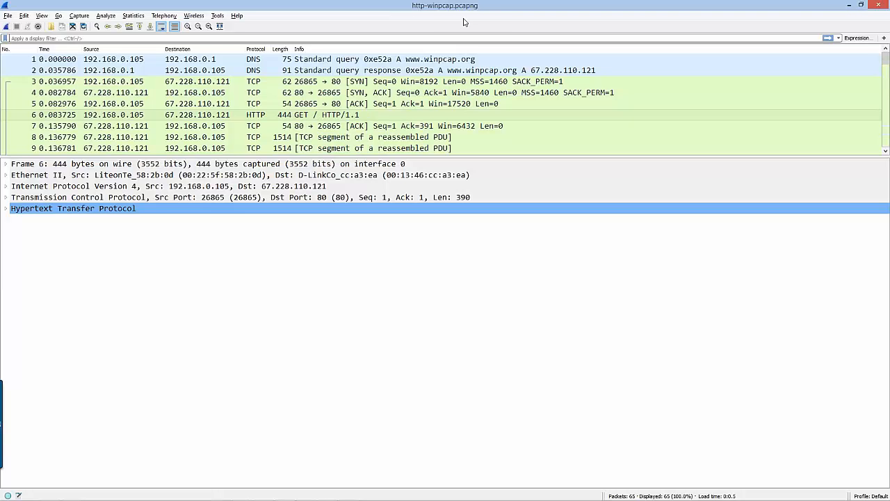
pyautogui.doubleClick(183, 212)
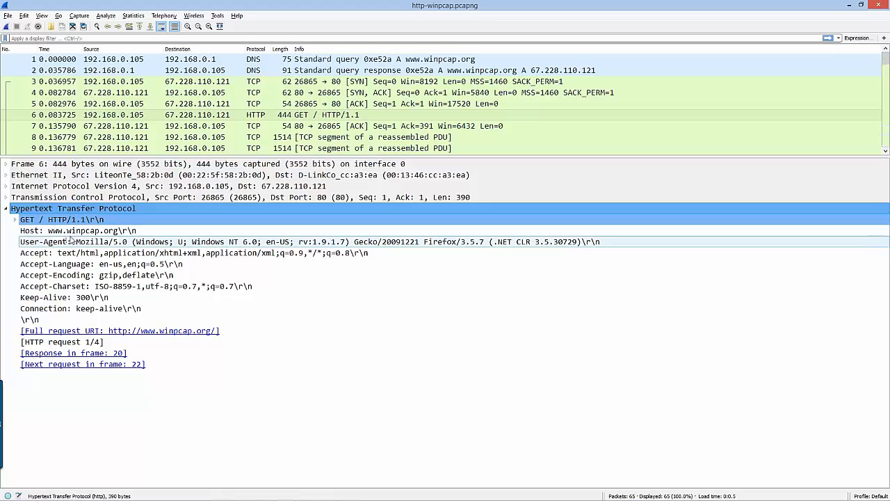
pyautogui.click(91, 232)
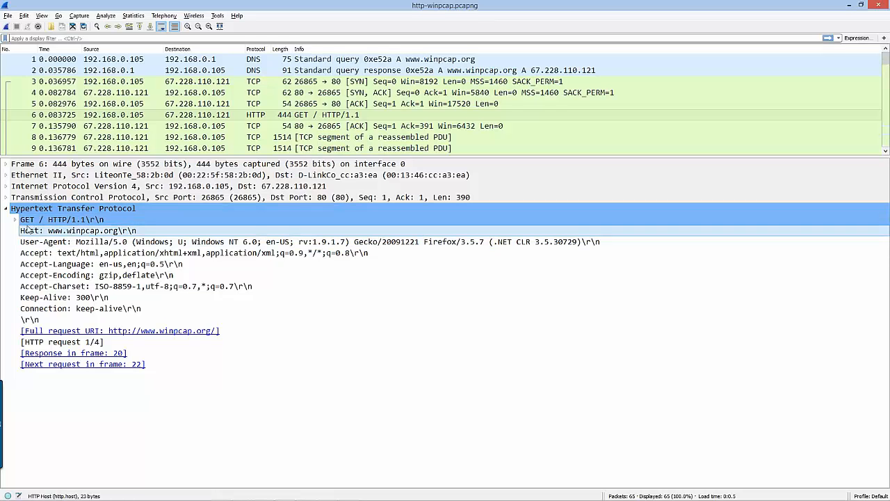
pyautogui.rightClick(105, 233)
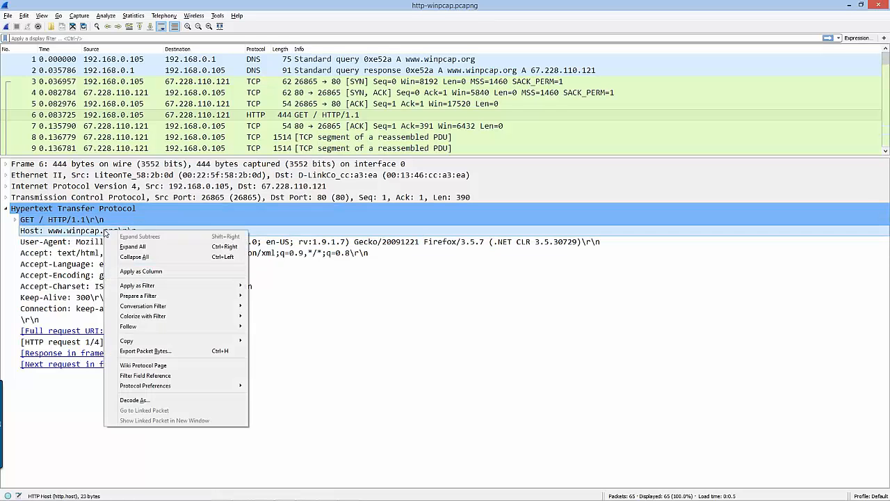
pyautogui.click(136, 271)
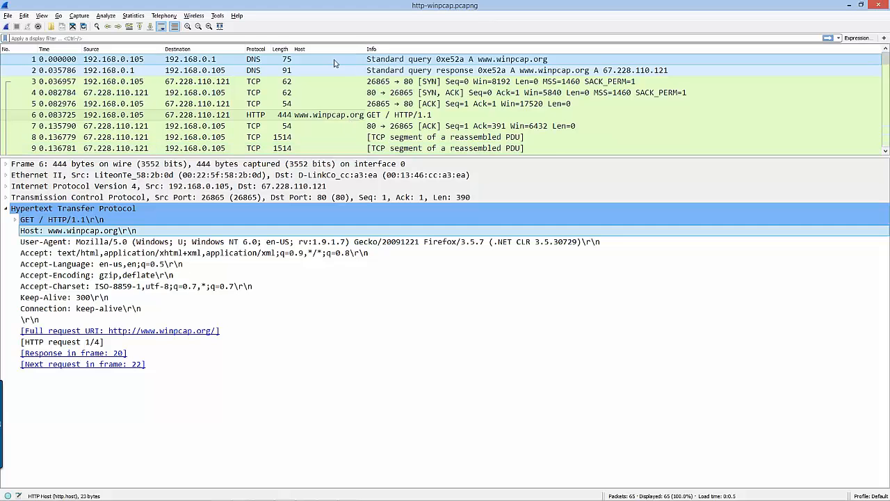
pyautogui.doubleClick(365, 49)
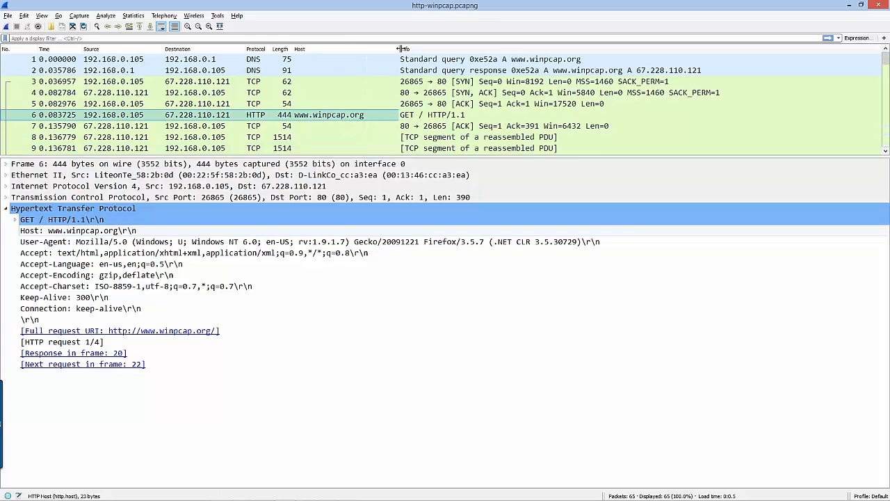
# Hide the Host column from the packet list and show it again, with the Length column made slightly wider
pyautogui.rightClick(341, 53)
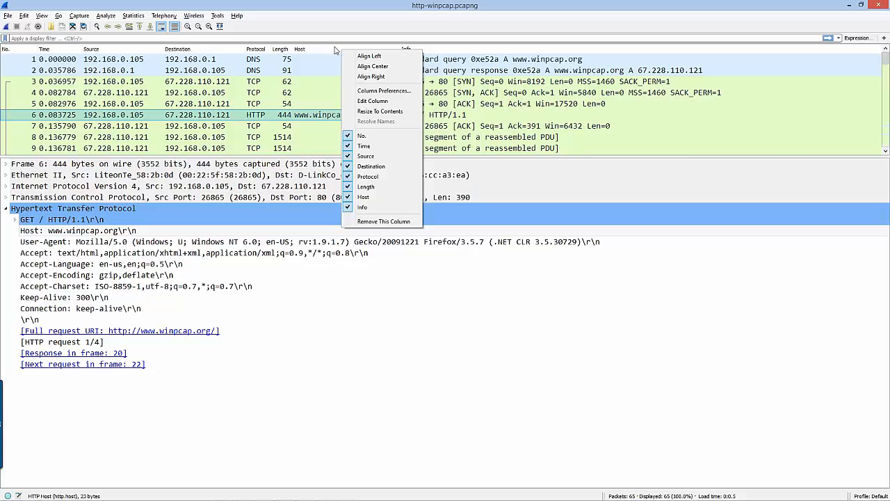
pyautogui.click(360, 200)
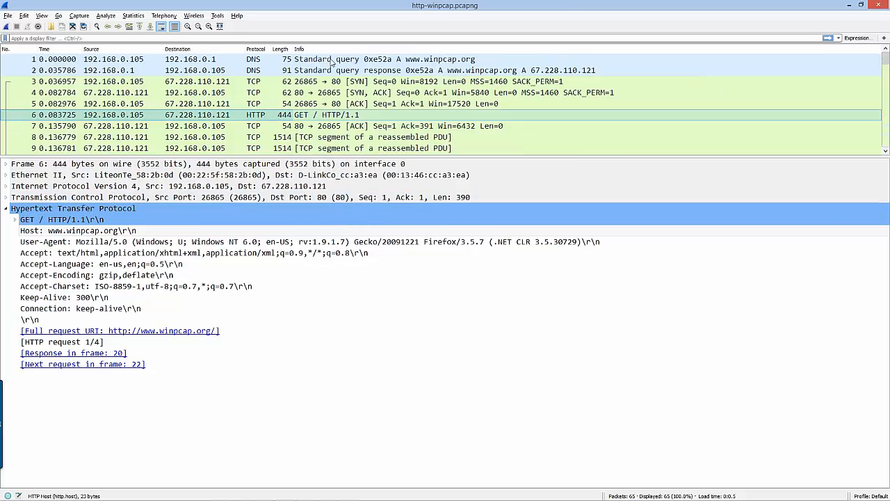
pyautogui.moveTo(294, 49); pyautogui.dragTo(304, 49)
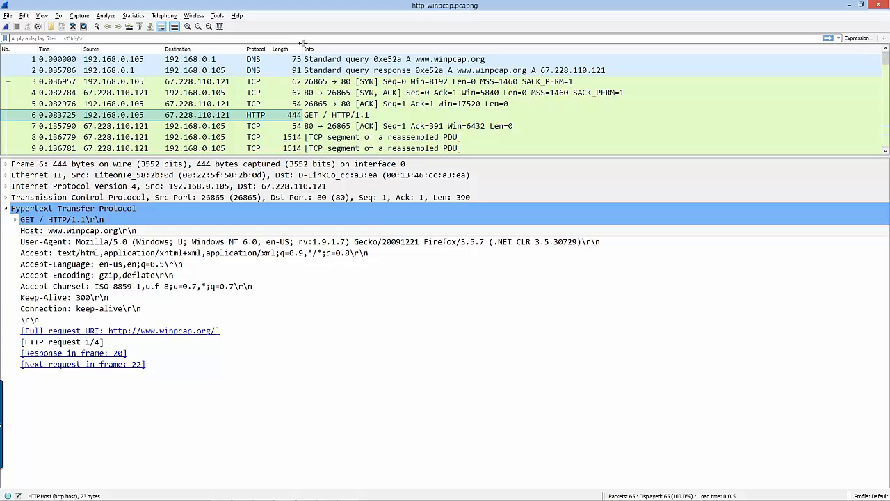
pyautogui.rightClick(299, 50)
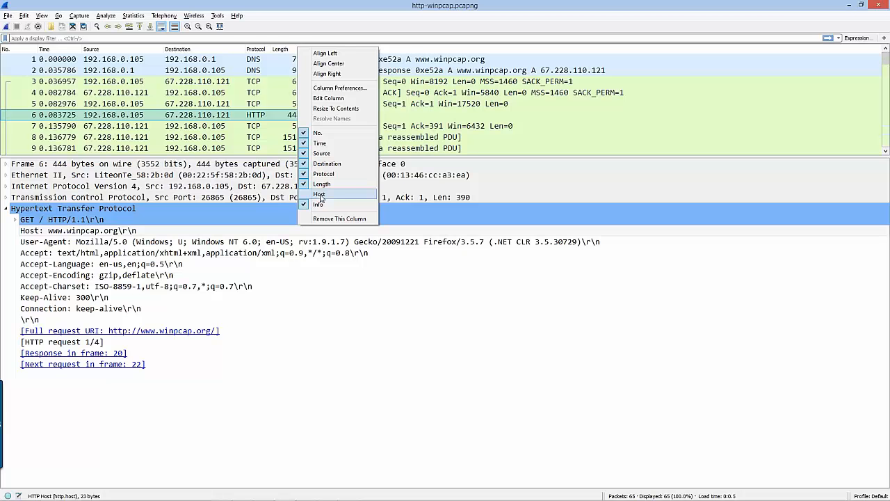
pyautogui.click(320, 194)
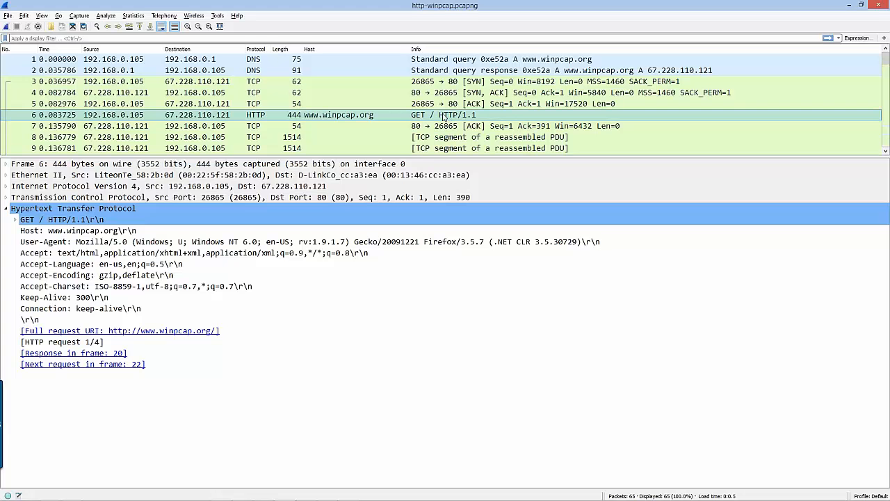
# Open the Flow Graph for the capture, fit its window on screen to examine the packet exchanges, and close it
pyautogui.click(133, 15)
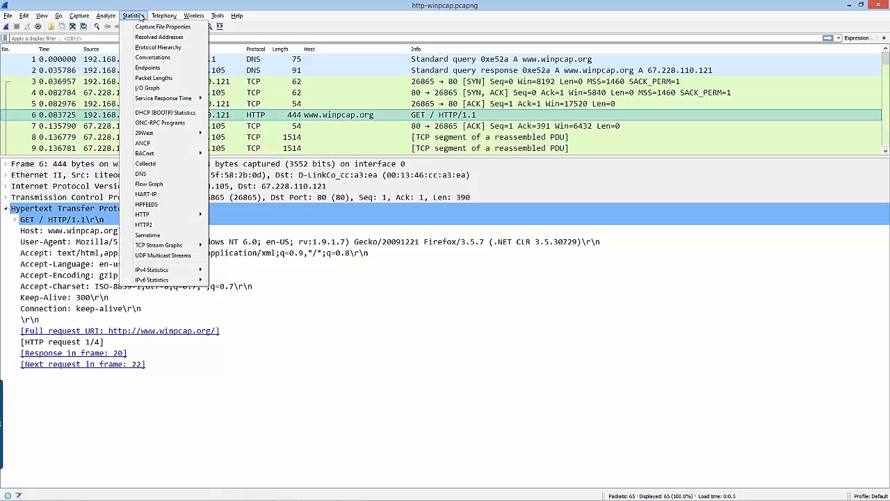
pyautogui.click(160, 185)
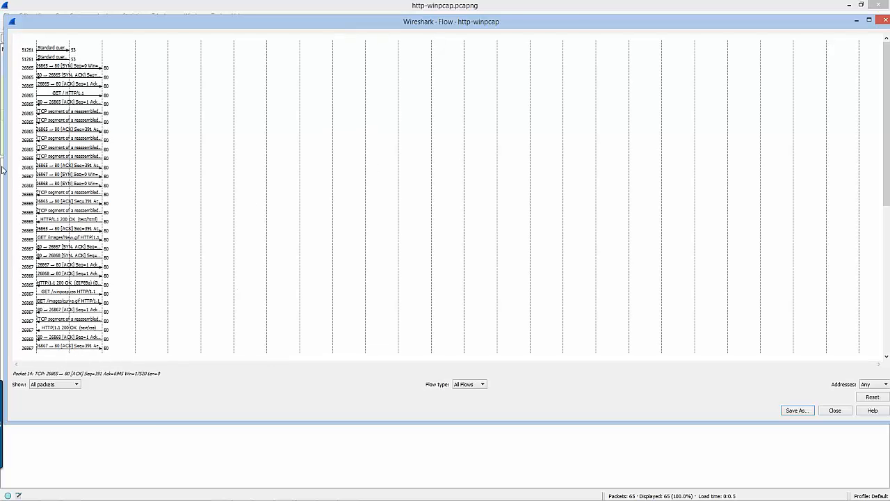
pyautogui.moveTo(2, 169); pyautogui.dragTo(160, 169)
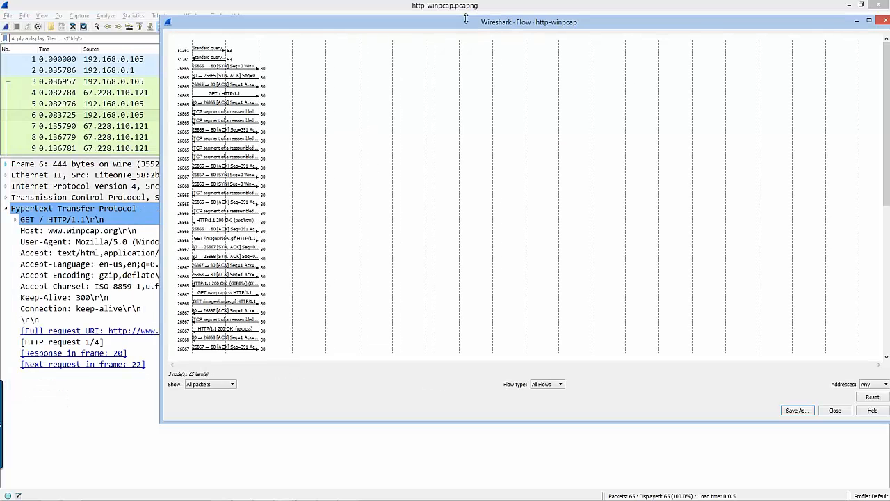
pyautogui.moveTo(464, 20); pyautogui.dragTo(350, 19)
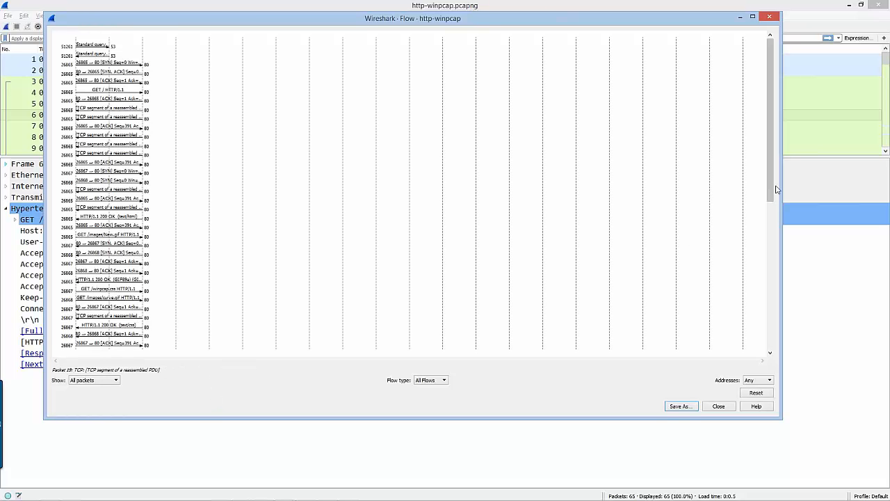
pyautogui.moveTo(772, 189)
pyautogui.mouseDown()
pyautogui.moveTo(771, 256)
pyautogui.moveTo(771, 186)
pyautogui.mouseUp()
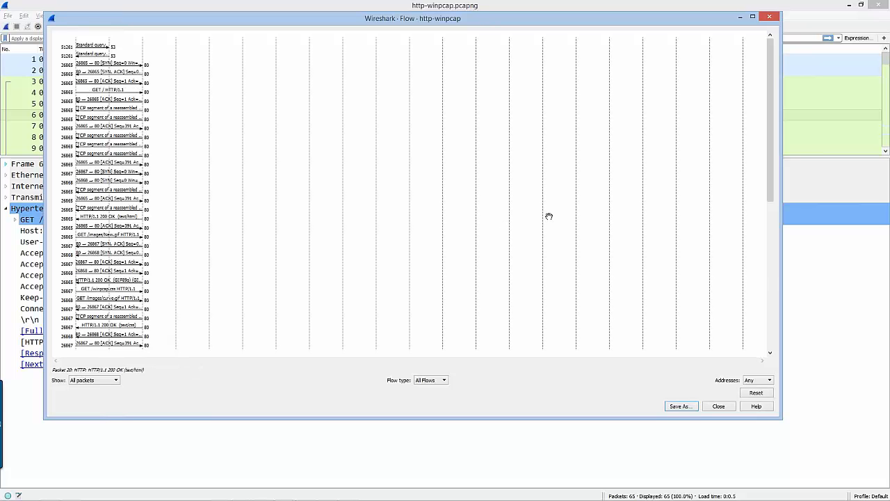
pyautogui.click(771, 18)
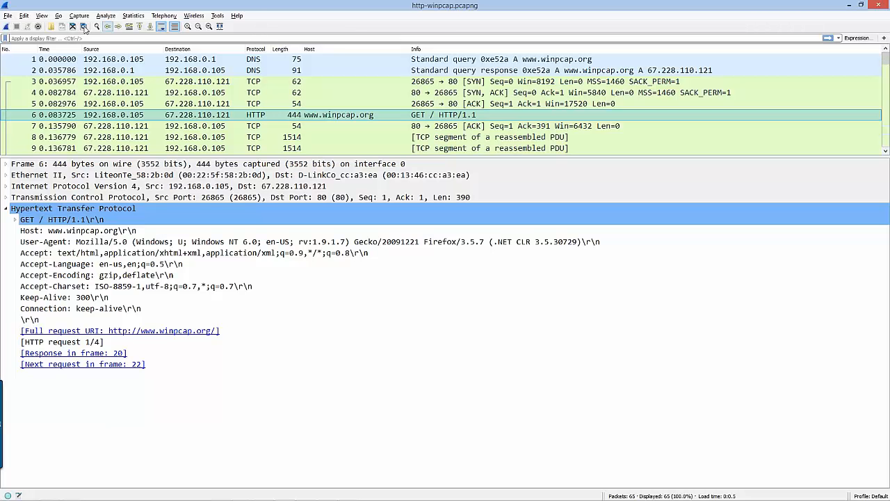
# Open the Preferences dialog, review the Appearance settings and the available categories, and close it without changes
pyautogui.click(24, 16)
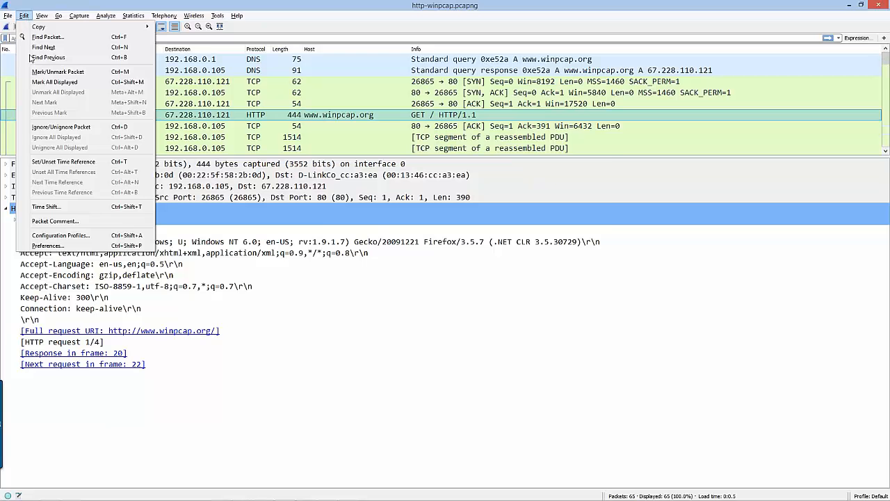
pyautogui.click(55, 246)
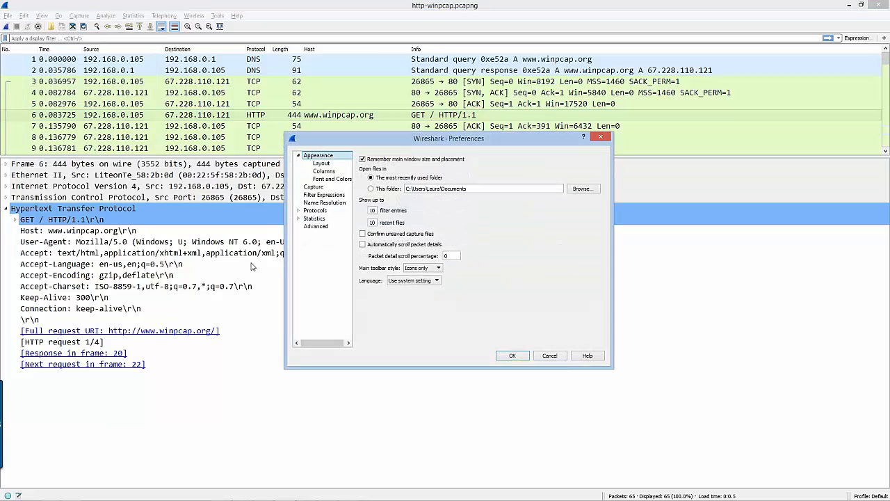
pyautogui.moveTo(397, 143); pyautogui.dragTo(263, 76)
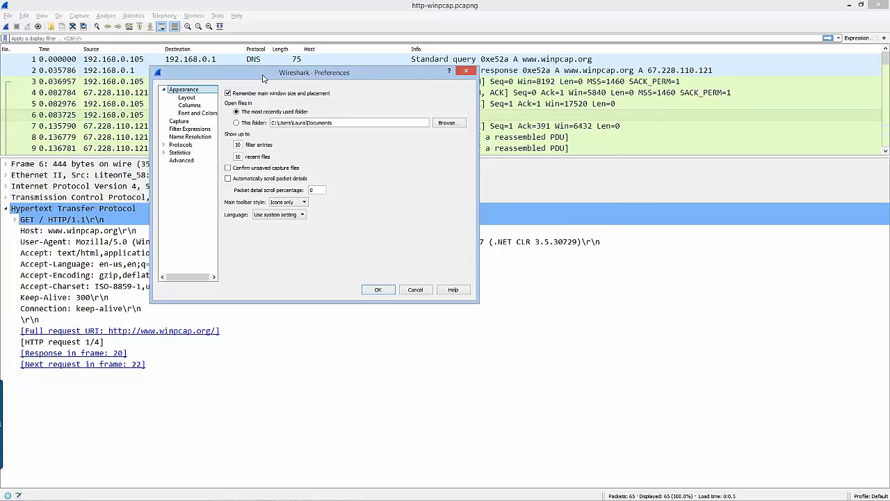
pyautogui.click(466, 71)
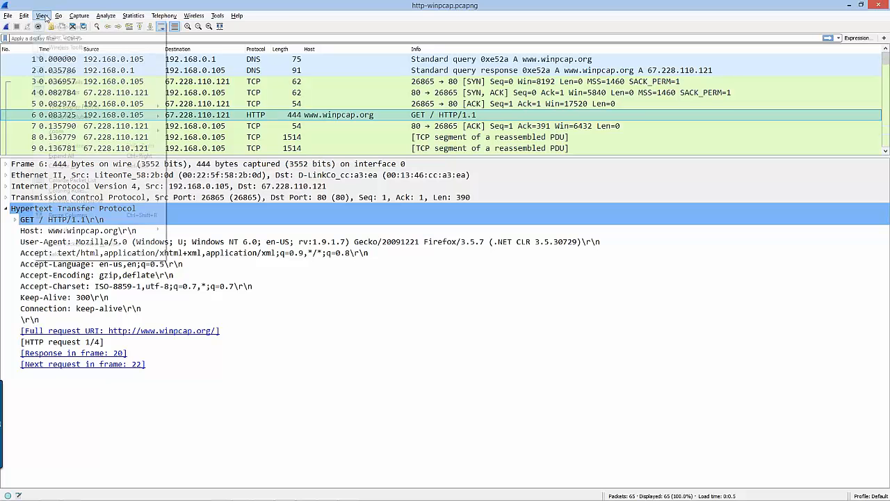
# Open the Coloring Rules dialog, resize it to review the default rules and their filters, and cancel it
pyautogui.click(43, 16)
pyautogui.click(62, 192)
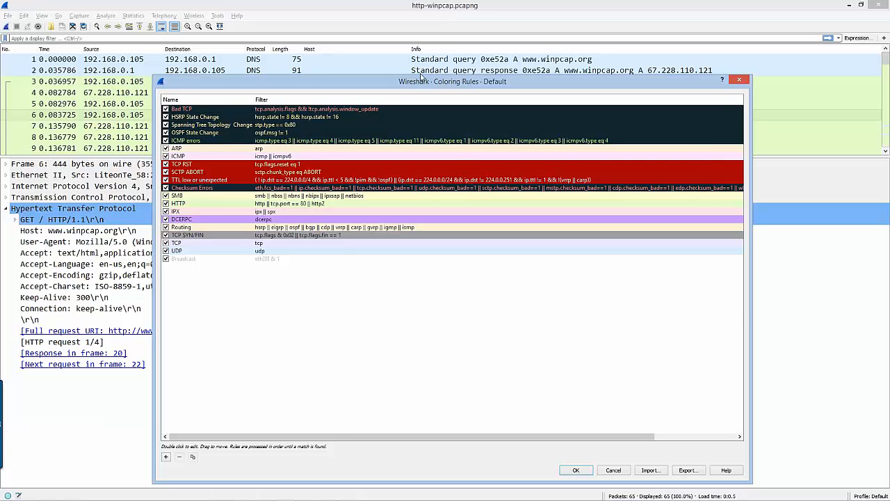
pyautogui.moveTo(421, 82); pyautogui.dragTo(372, 69)
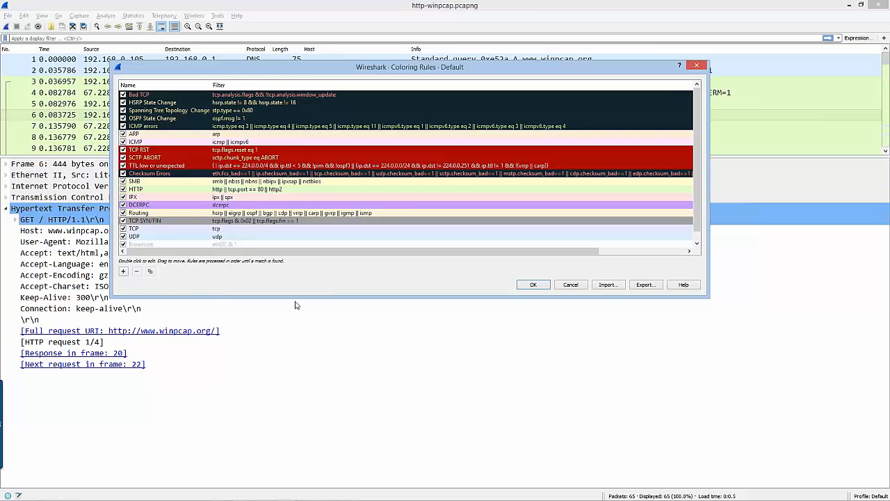
pyautogui.moveTo(294, 308); pyautogui.dragTo(294, 368)
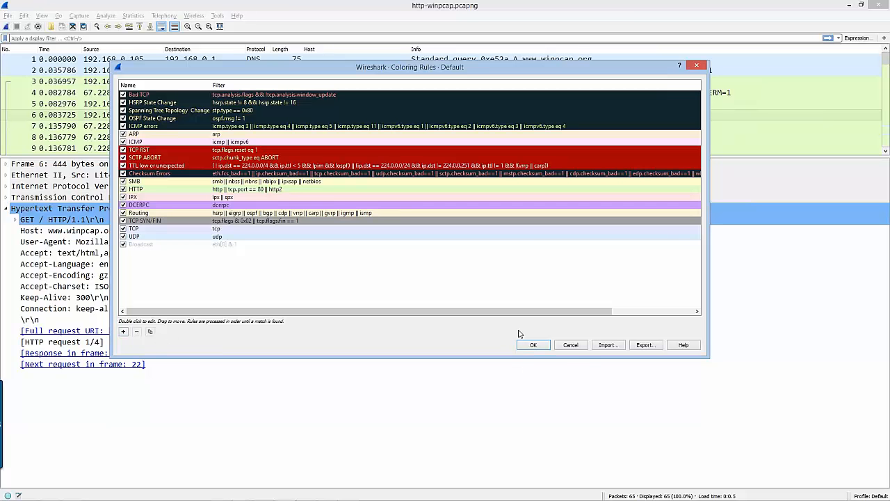
pyautogui.click(571, 345)
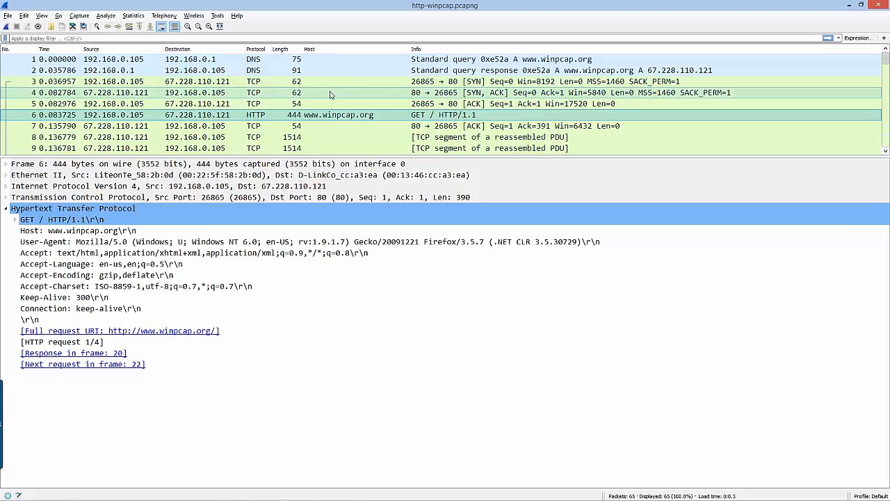
pyautogui.click(43, 15)
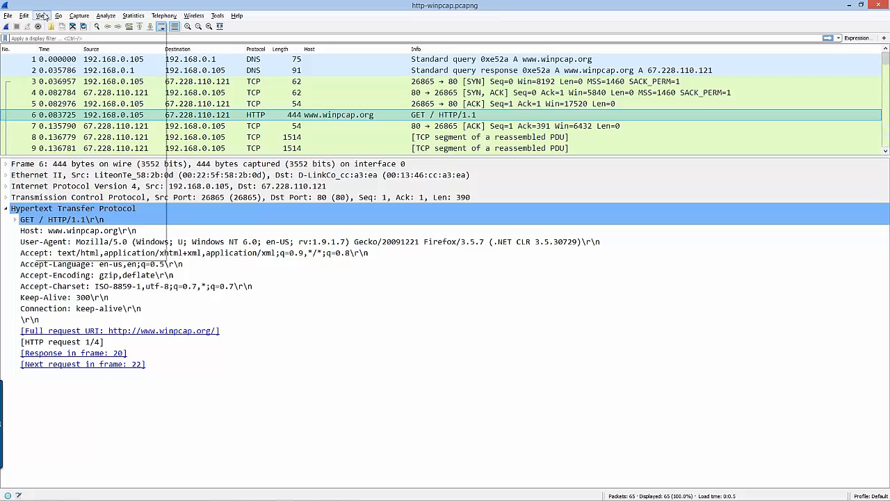
pyautogui.moveTo(28, 17)
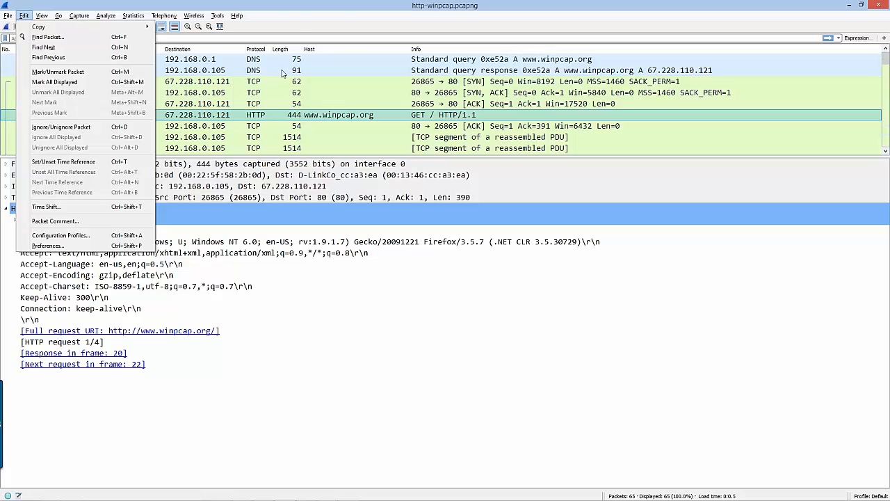
pyautogui.click(295, 25)
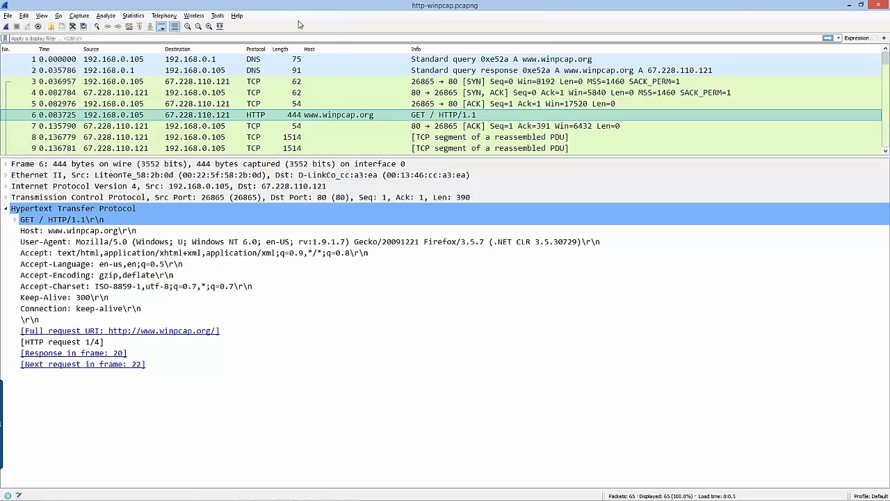
# Open the About Wireshark information and look through the full list of main window keyboard shortcuts
pyautogui.click(237, 15)
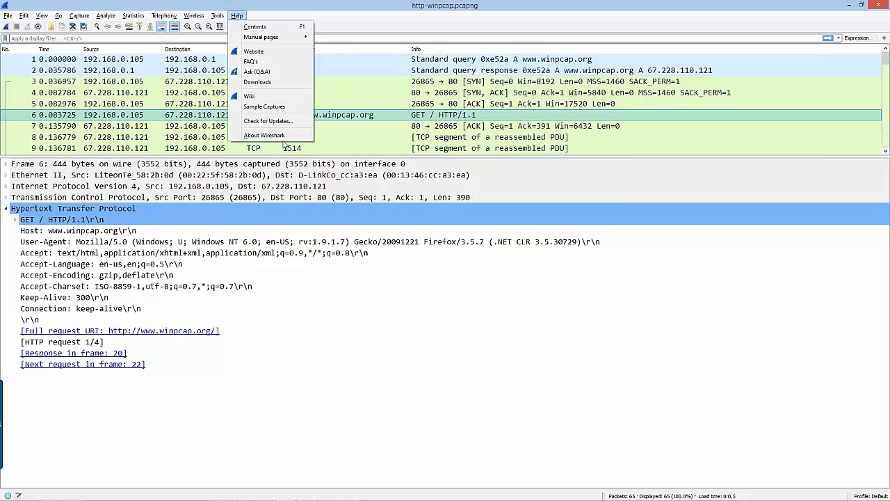
pyautogui.click(285, 136)
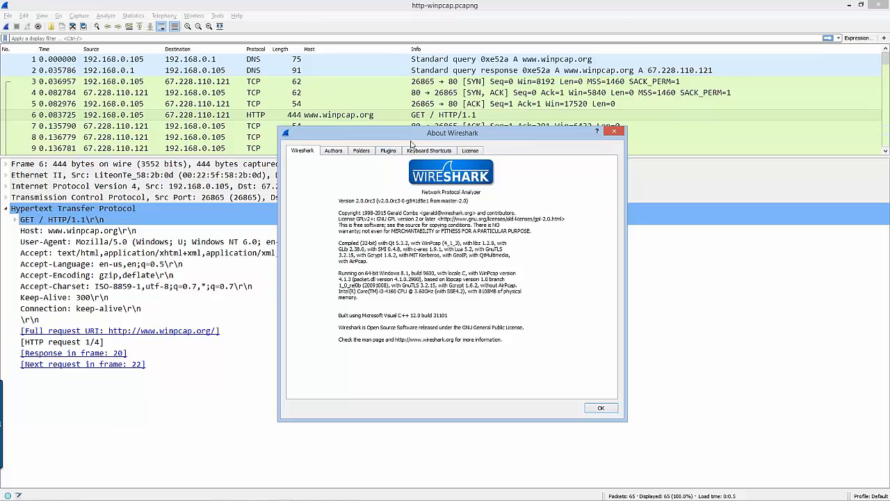
pyautogui.click(437, 152)
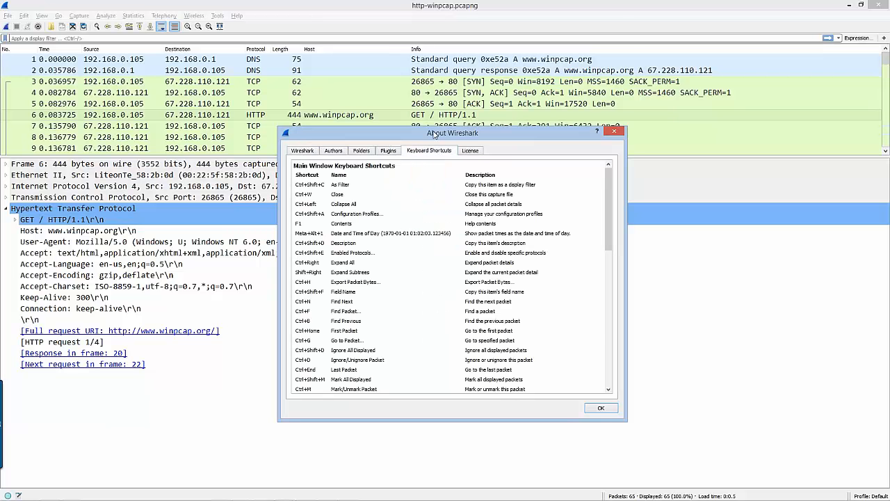
pyautogui.moveTo(435, 129); pyautogui.dragTo(428, 13)
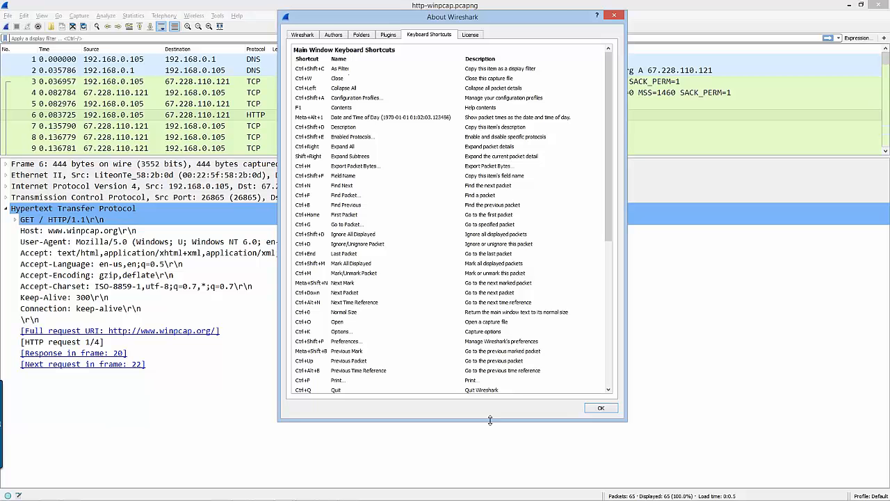
pyautogui.moveTo(489, 426); pyautogui.dragTo(488, 473)
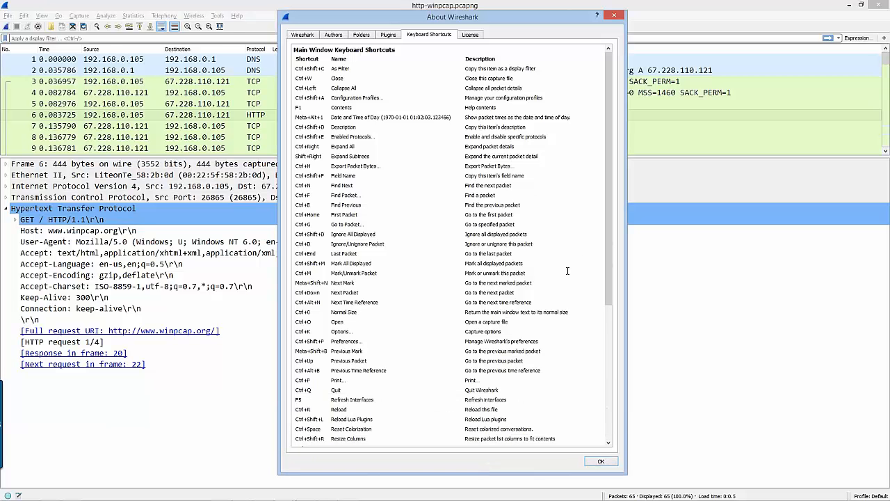
pyautogui.moveTo(608, 272); pyautogui.dragTo(617, 356)
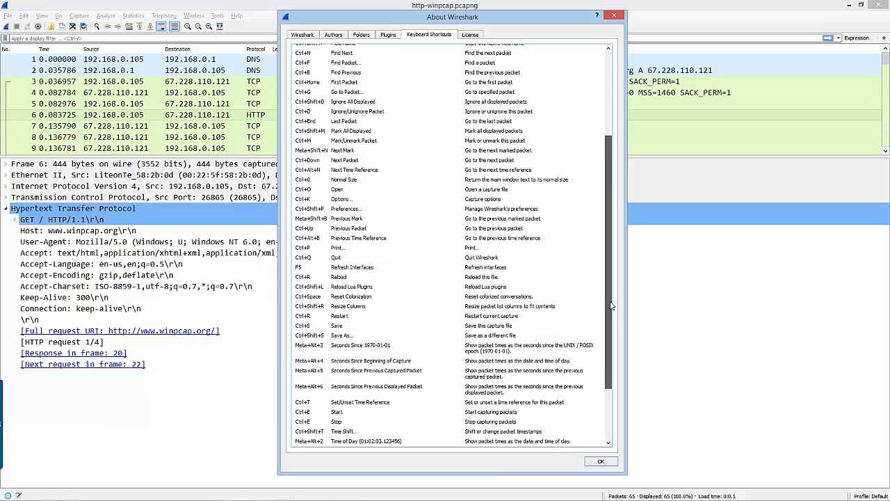
pyautogui.moveTo(611, 306); pyautogui.dragTo(621, 30)
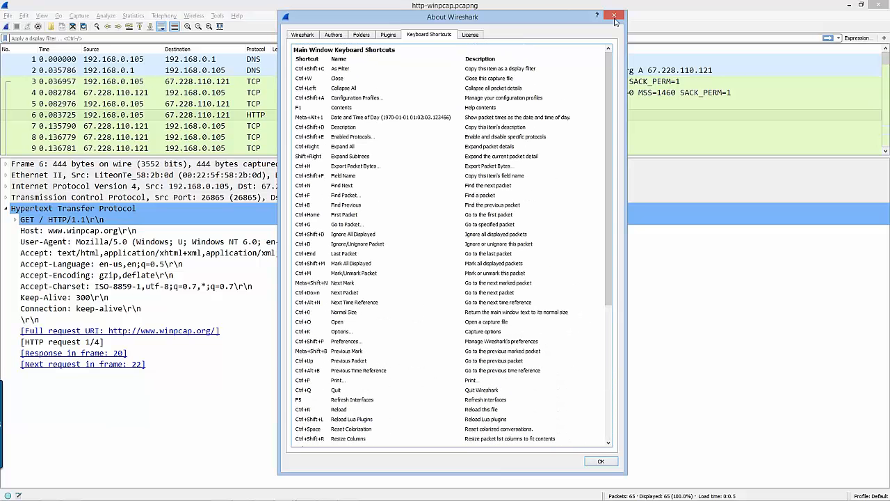
# Reopen the About Wireshark information, enlarge its window to review the main window keyboard shortcuts, and close it
pyautogui.click(614, 15)
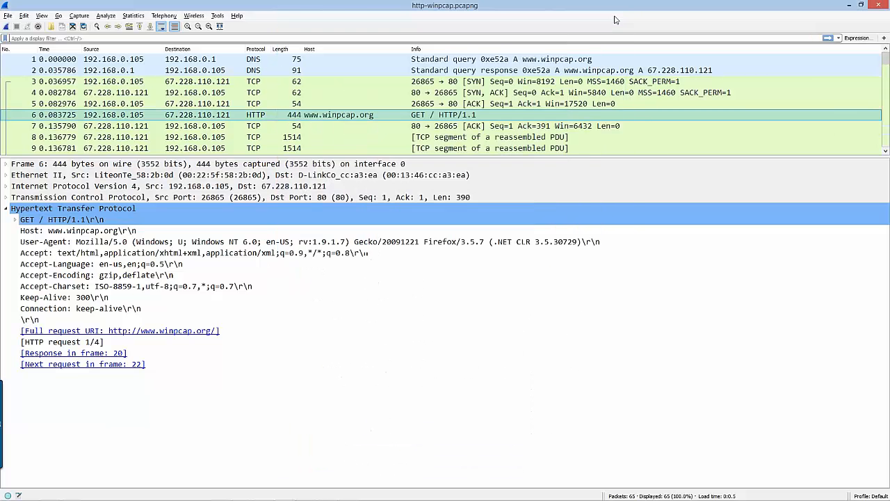
pyautogui.click(236, 16)
pyautogui.click(264, 124)
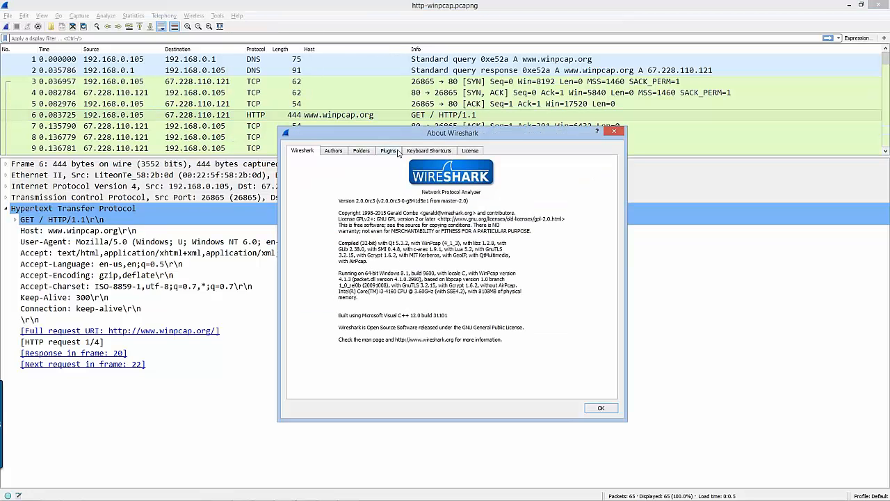
pyautogui.click(417, 150)
pyautogui.moveTo(421, 127); pyautogui.dragTo(401, 9)
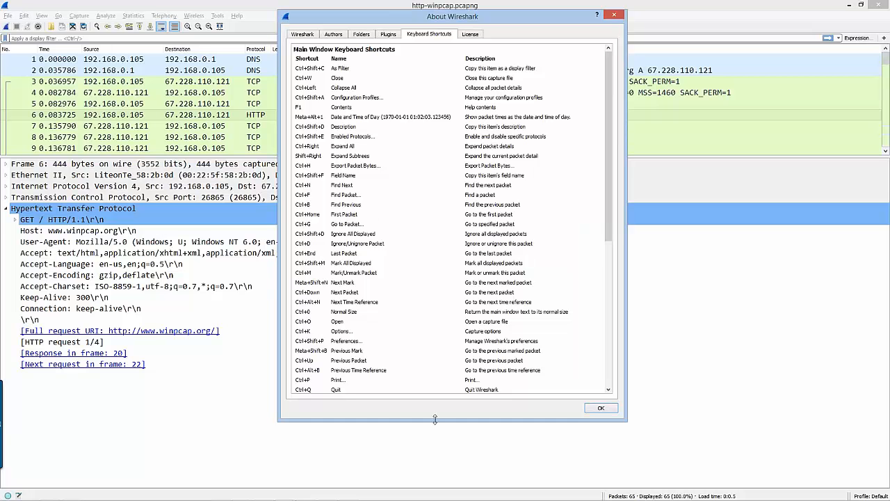
pyautogui.moveTo(435, 420); pyautogui.dragTo(433, 478)
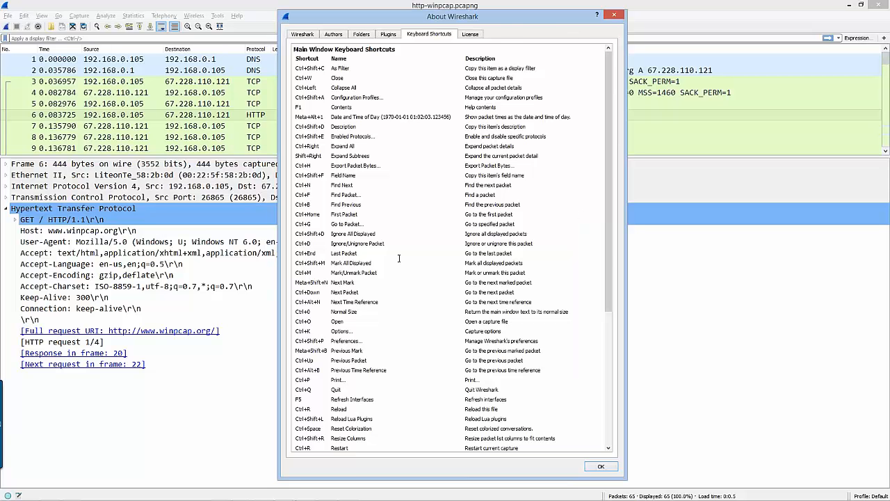
pyautogui.click(613, 15)
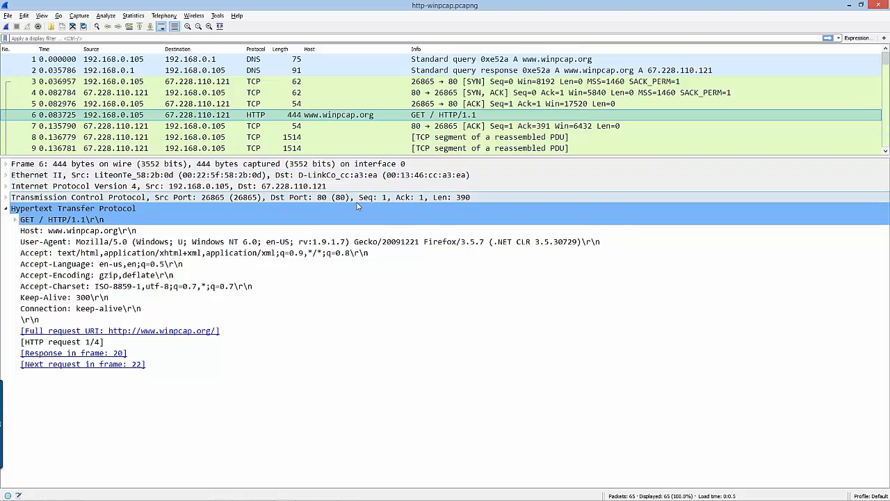
# Close the http-winpcap.pcapng capture file and start a live capture on the Ethernet interface
pyautogui.click(73, 28)
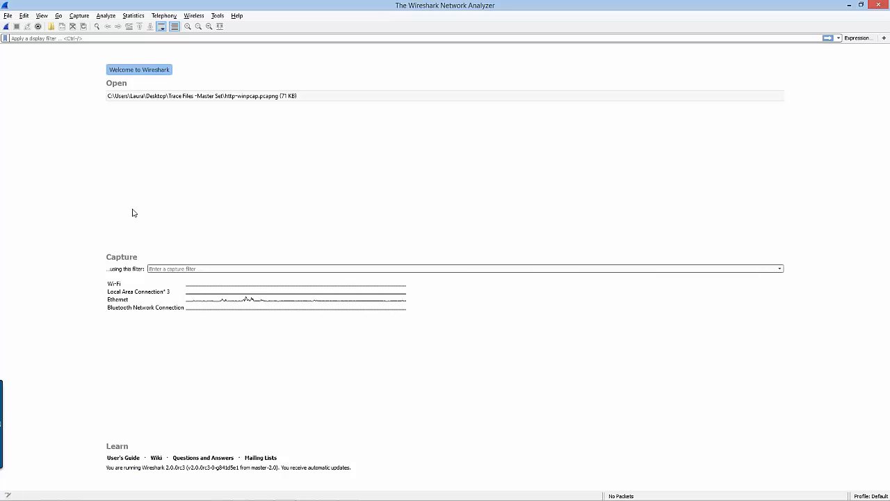
pyautogui.click(281, 299)
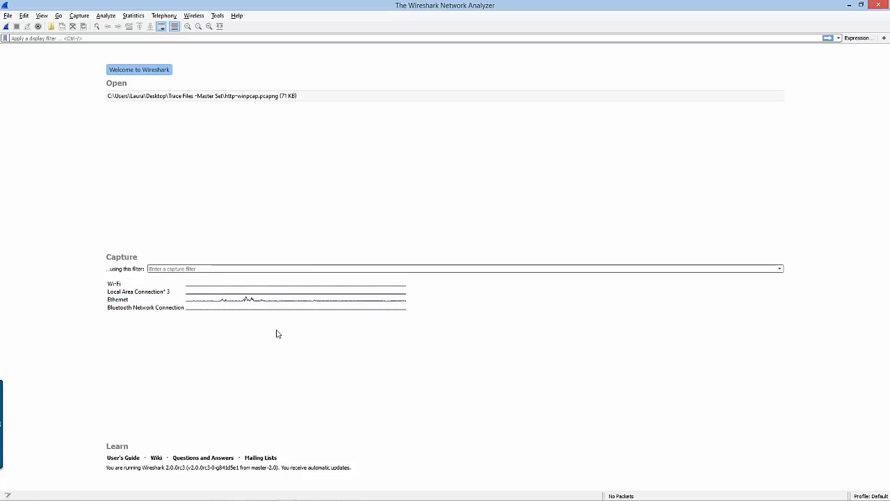
pyautogui.doubleClick(244, 300)
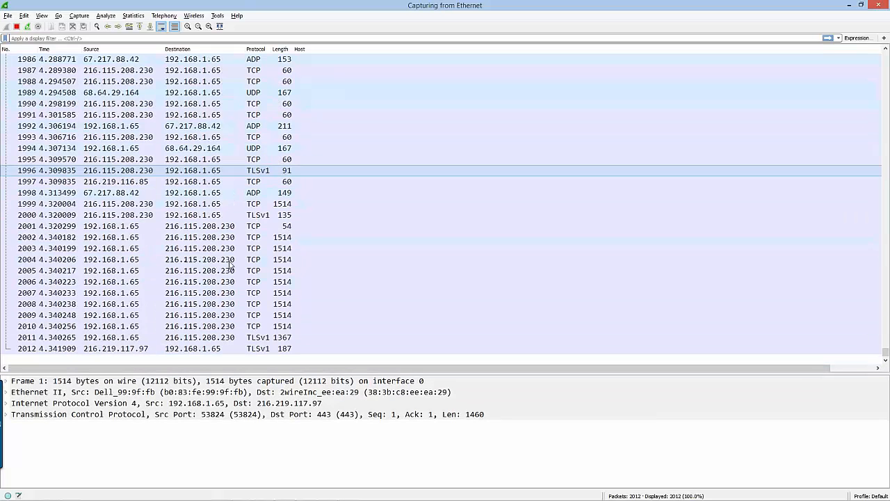
# Hide the Host column in the packet list and stop the live Ethernet capture
pyautogui.rightClick(332, 52)
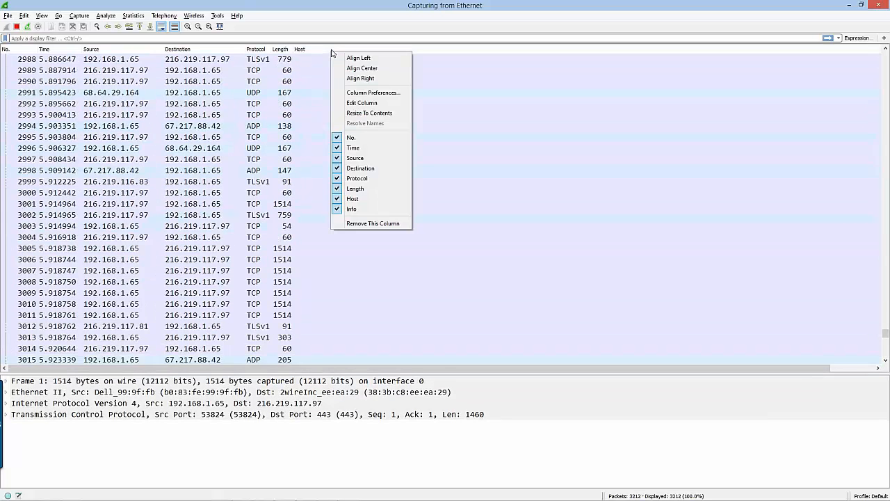
pyautogui.click(353, 199)
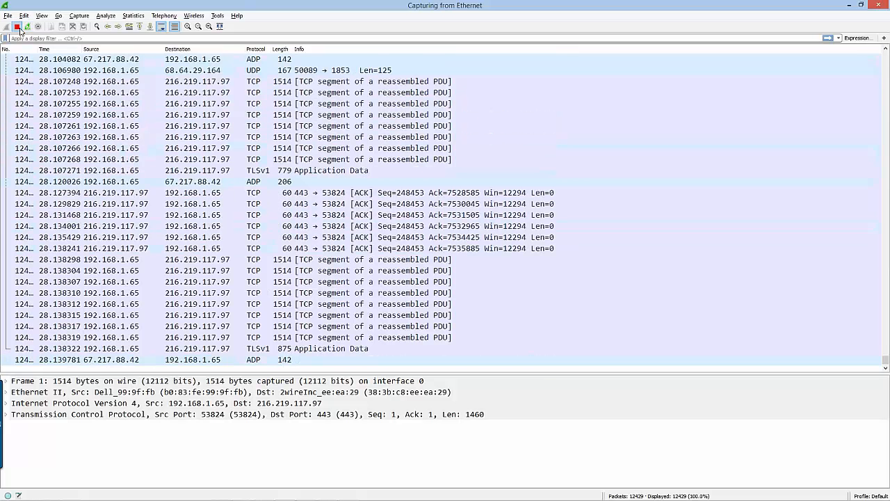
pyautogui.click(18, 27)
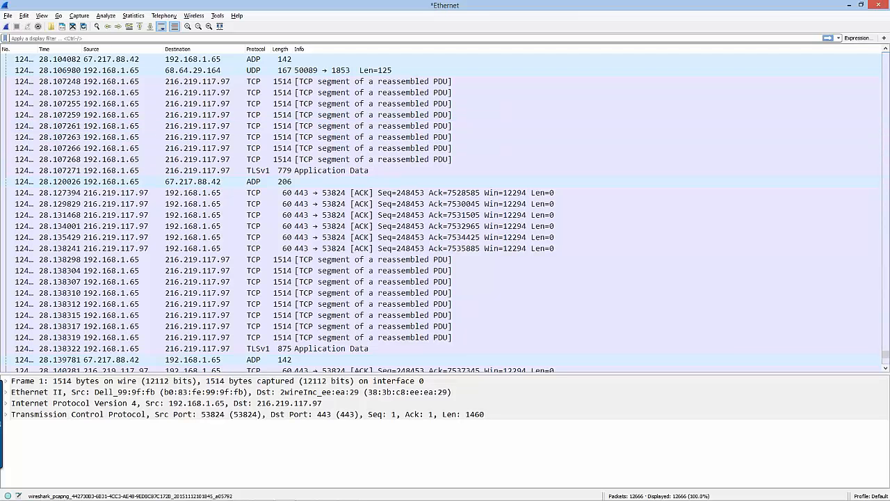
# Review the input, output and general settings in the Capture Interfaces dialog, and close it without changes
pyautogui.click(38, 27)
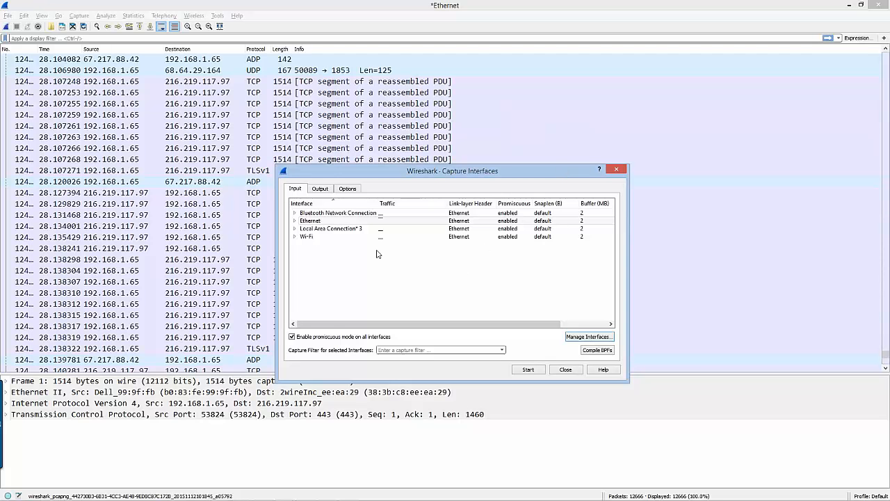
pyautogui.click(320, 189)
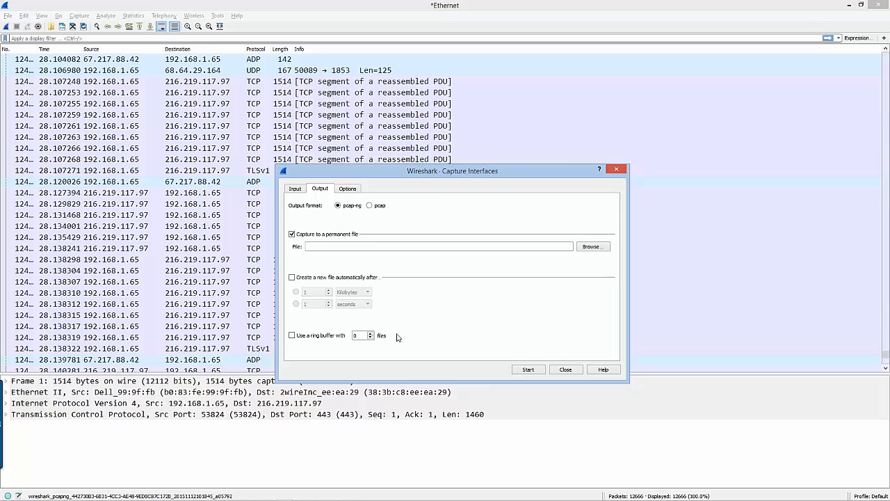
pyautogui.click(352, 190)
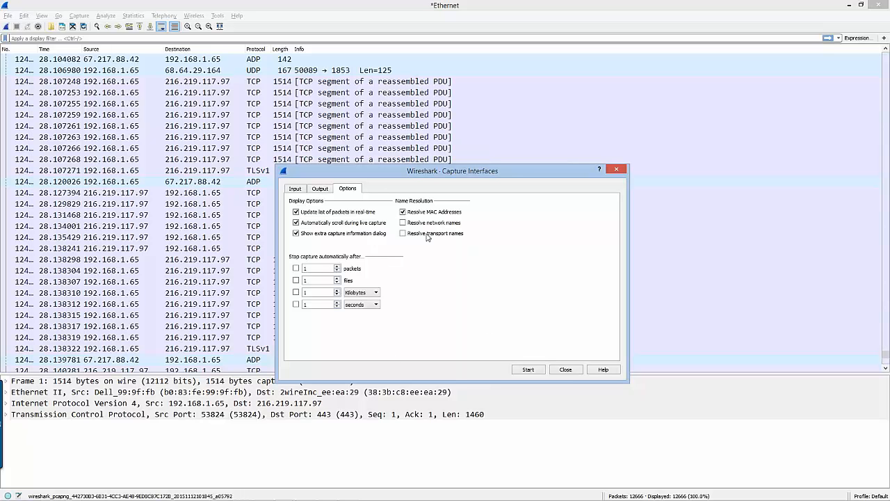
pyautogui.click(566, 369)
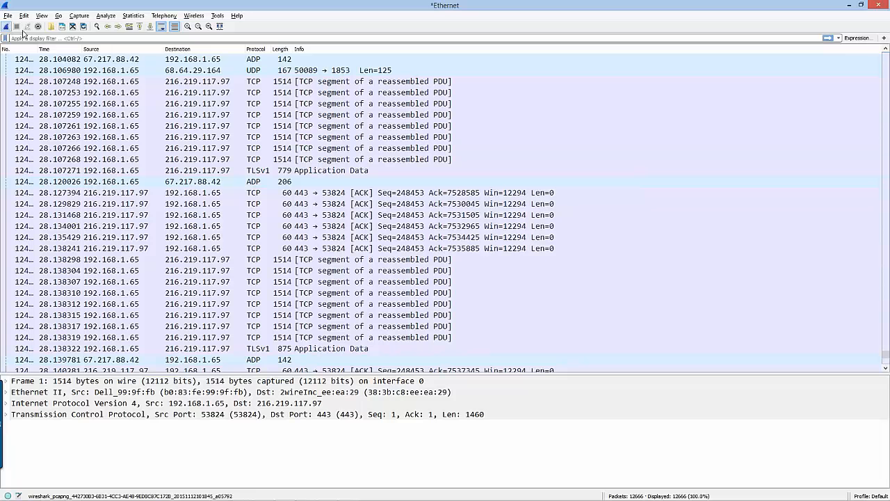
# Close the Ethernet capture without saving its packets and reopen http-winpcap.pcapng from the recent files
pyautogui.click(72, 26)
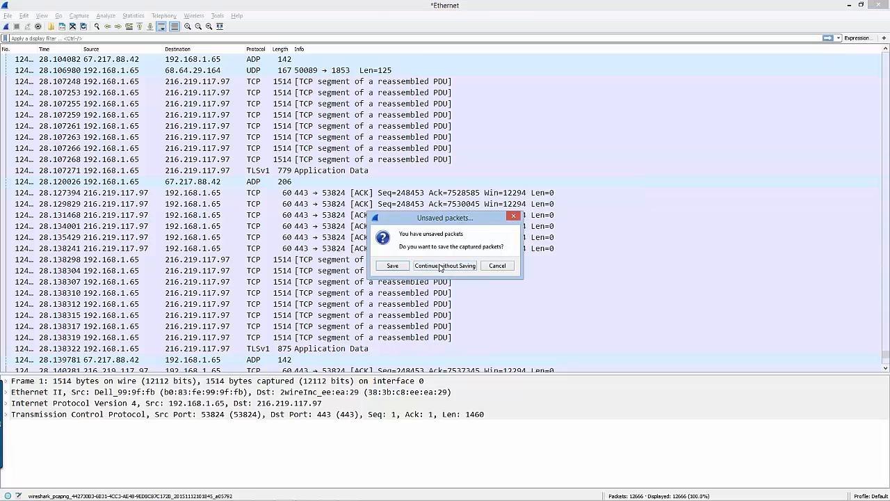
pyautogui.click(440, 266)
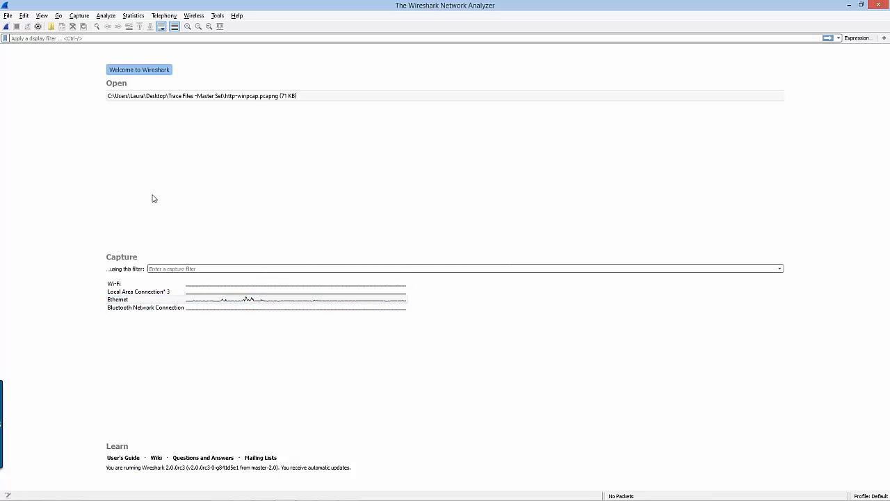
pyautogui.doubleClick(240, 98)
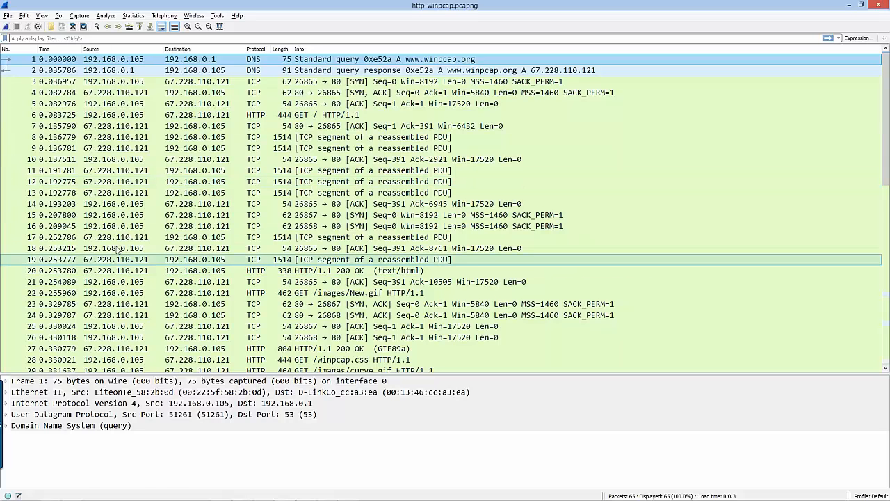
# Select packets 6, 1 and 3 in turn and examine the related-packet markers through to the last packet of the TCP conversation
pyautogui.click(342, 115)
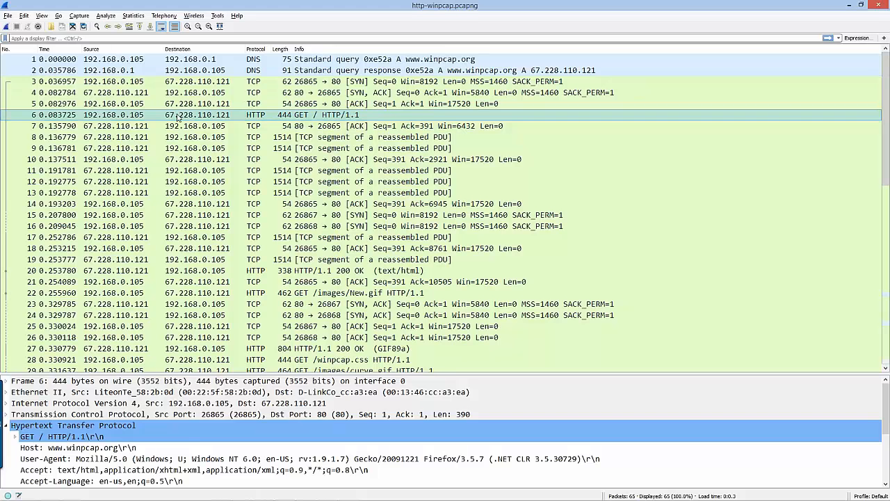
pyautogui.click(16, 60)
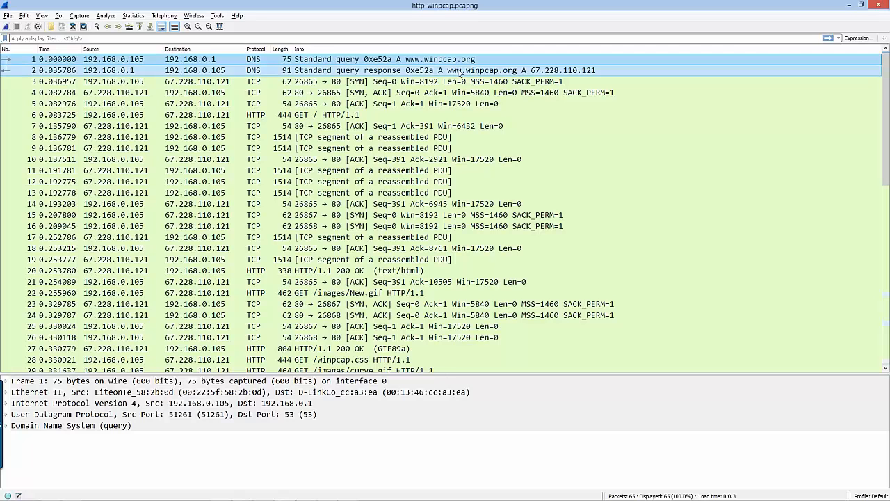
pyautogui.click(338, 84)
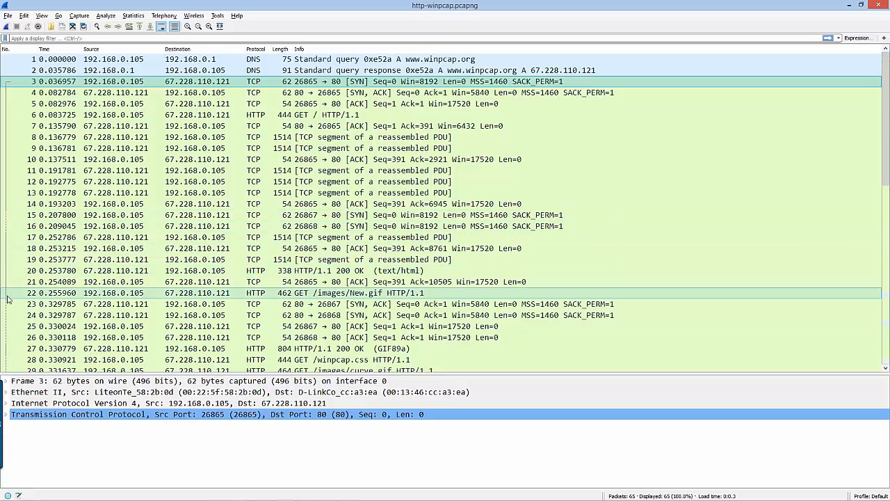
pyautogui.scroll(-4, 344, 280)
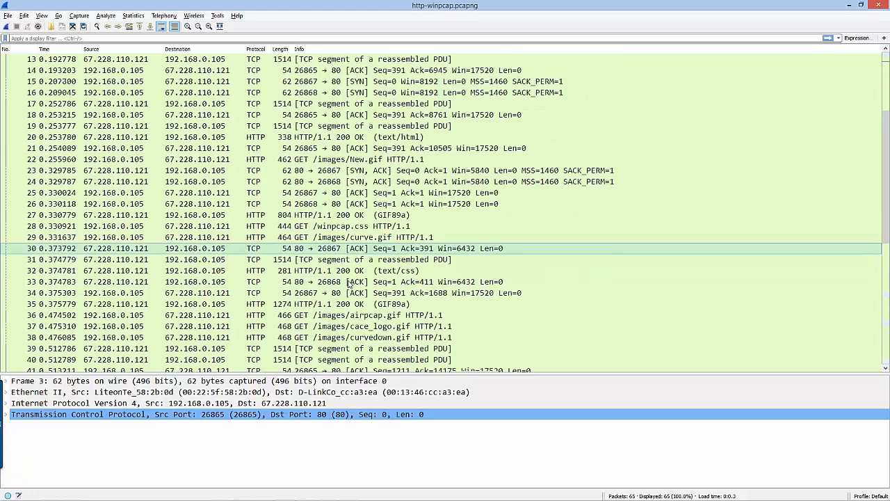
pyautogui.scroll(-6, 350, 285)
pyautogui.scroll(-3, 299, 346)
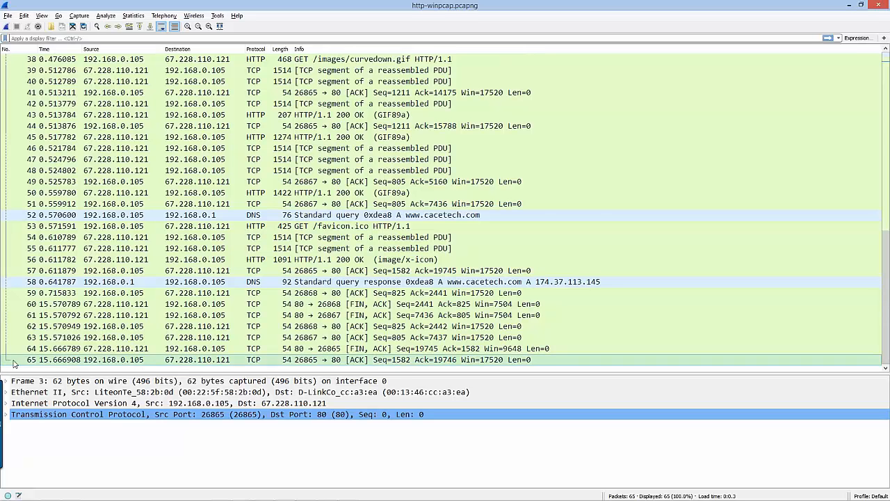
pyautogui.scroll(12, 143, 362)
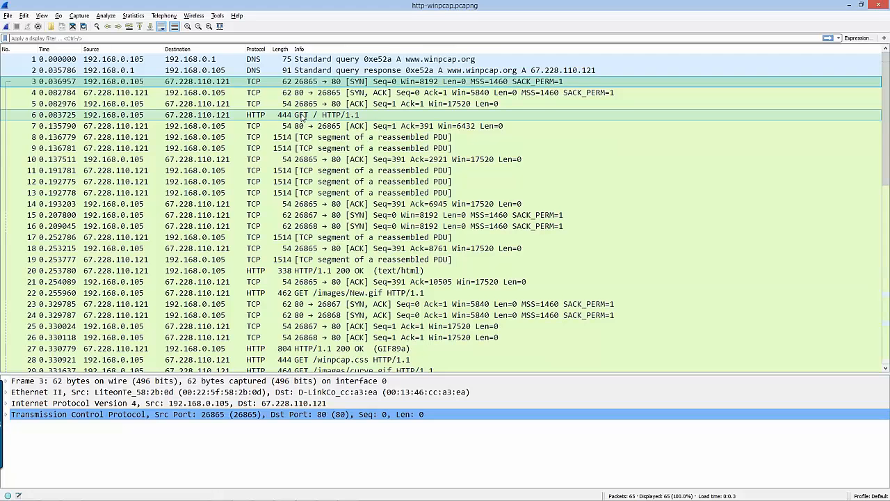
# Select the HTTP GET request in packet 6 and enlarge the packet details area to examine the link to its response frame
pyautogui.click(311, 117)
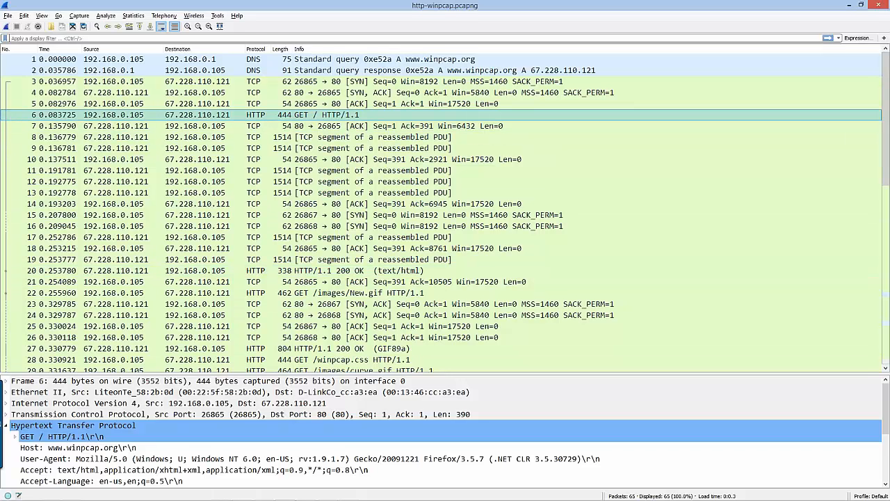
pyautogui.moveTo(315, 373); pyautogui.dragTo(313, 301)
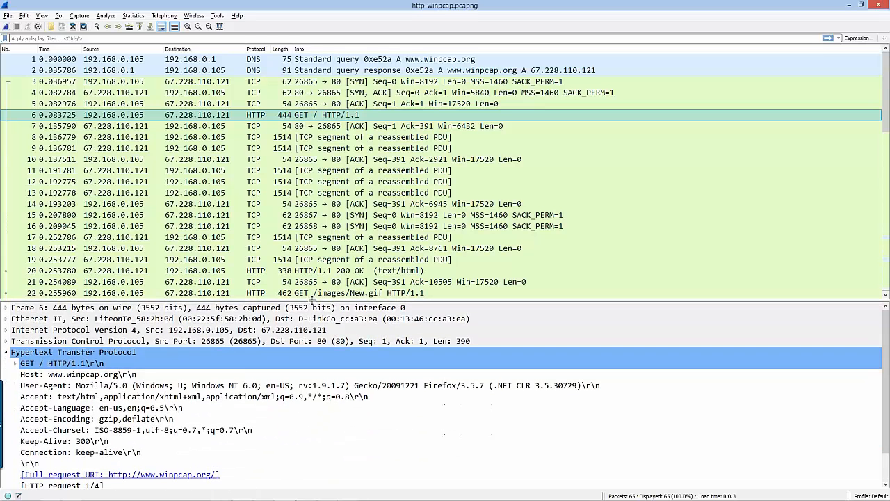
pyautogui.scroll(-1, 302, 391)
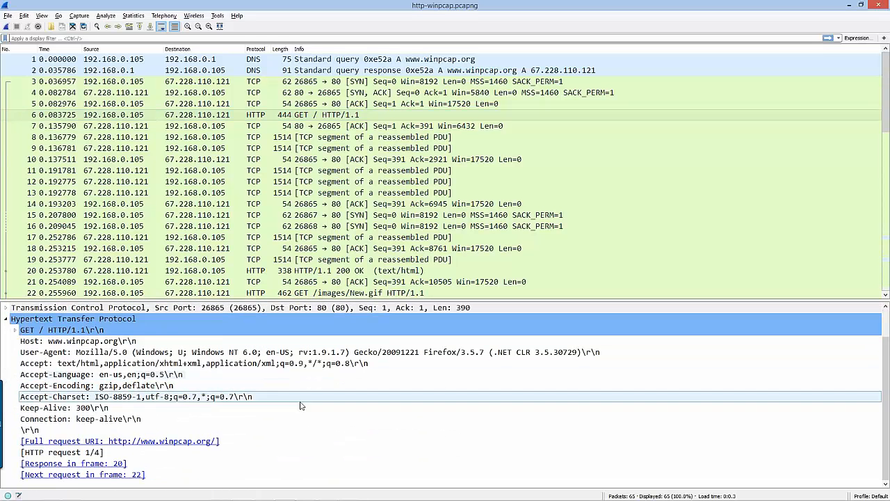
pyautogui.click(124, 464)
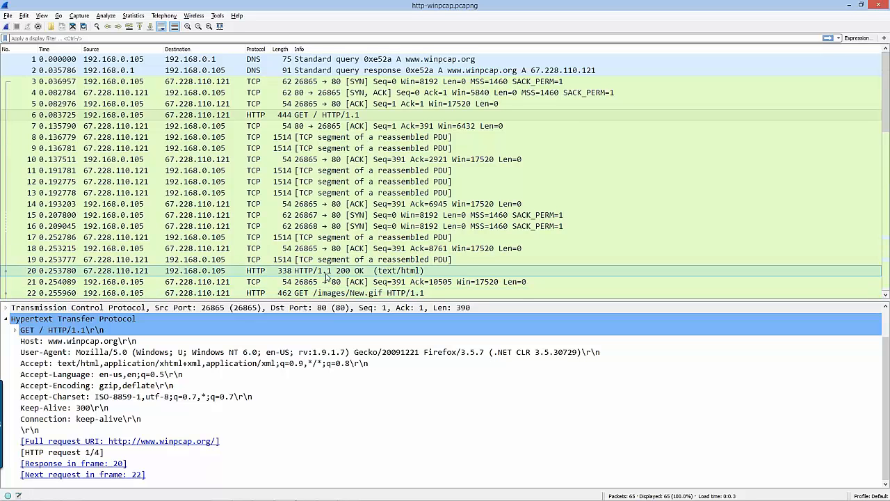
# Select packet 20 and turn off the TCP preference "Allow subdissector to reassemble TCP streams"
pyautogui.click(300, 276)
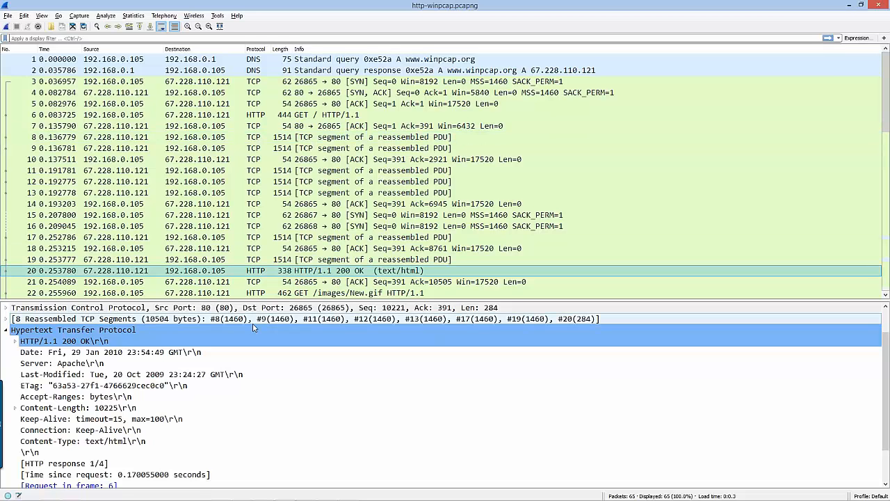
pyautogui.click(262, 310)
pyautogui.rightClick(262, 311)
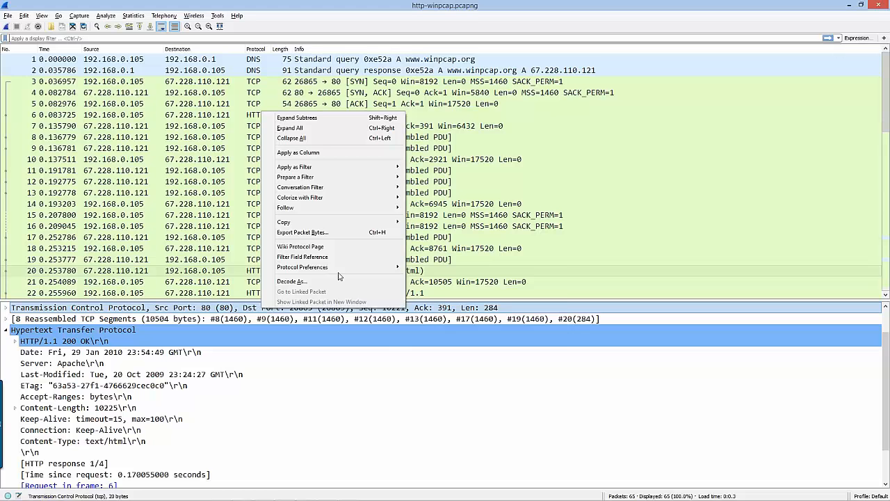
pyautogui.moveTo(343, 270)
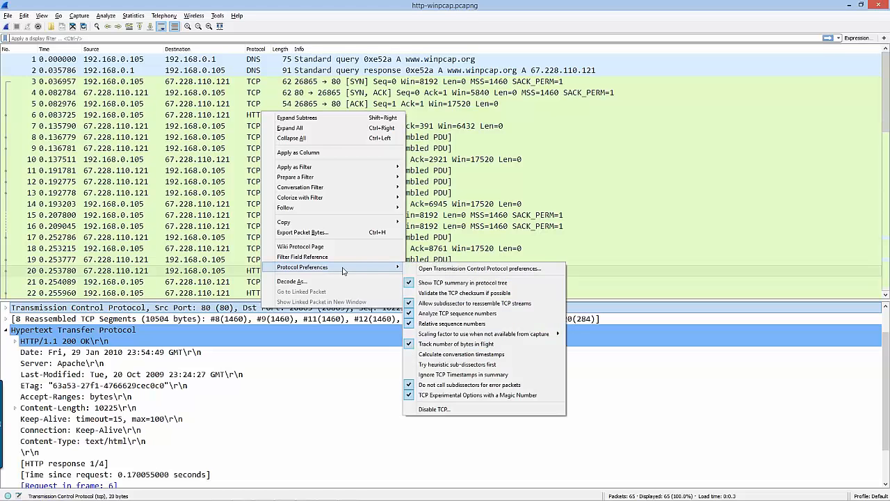
pyautogui.click(491, 304)
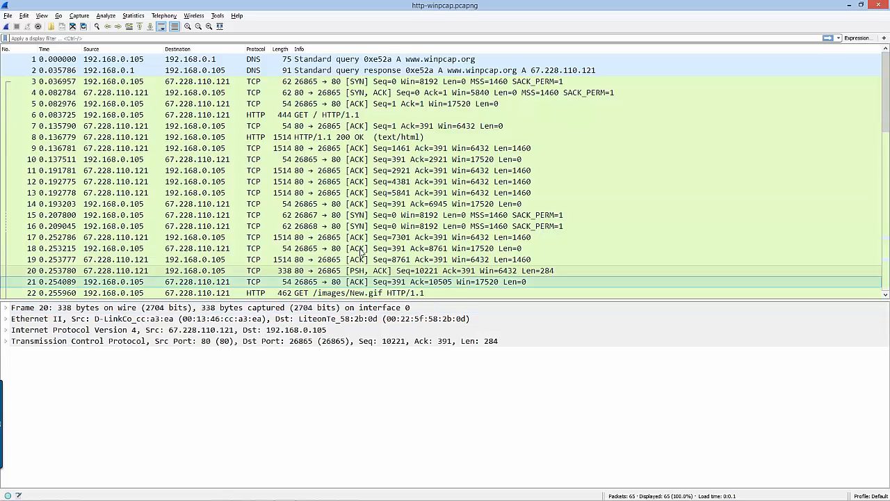
# Select packet 6 and turn the TCP preference "Allow subdissector to reassemble TCP streams" back on
pyautogui.click(342, 116)
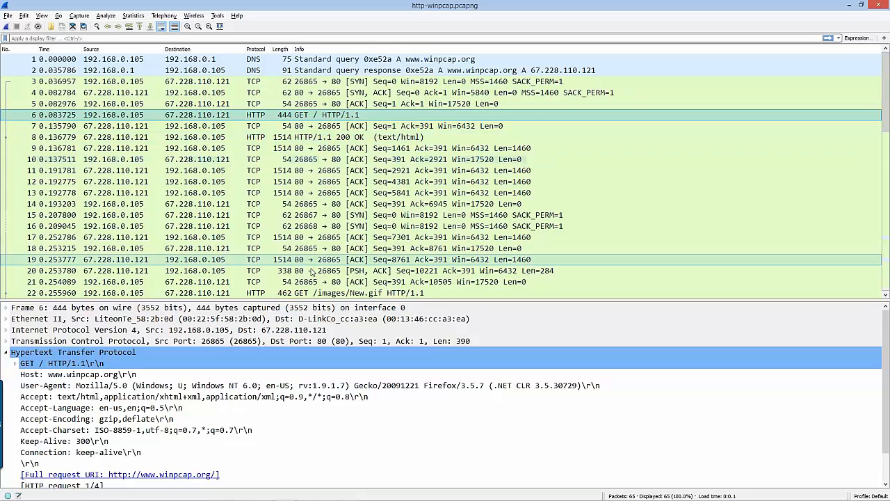
pyautogui.rightClick(326, 341)
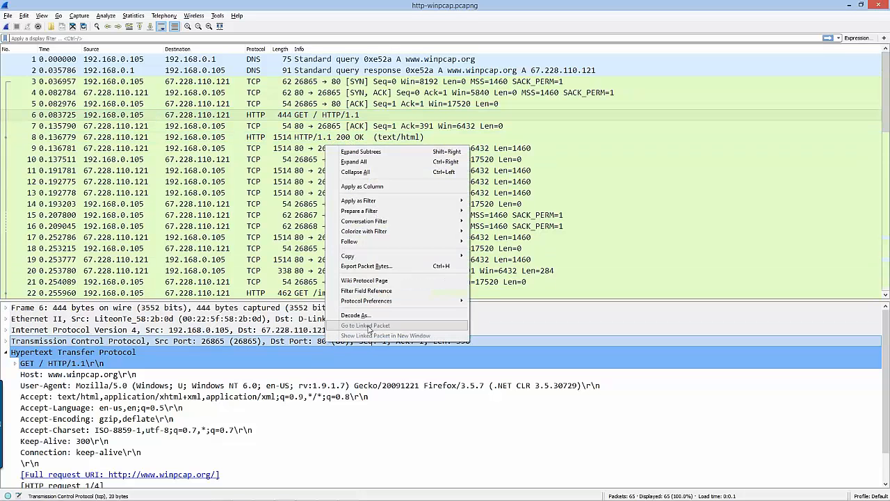
pyautogui.moveTo(397, 301)
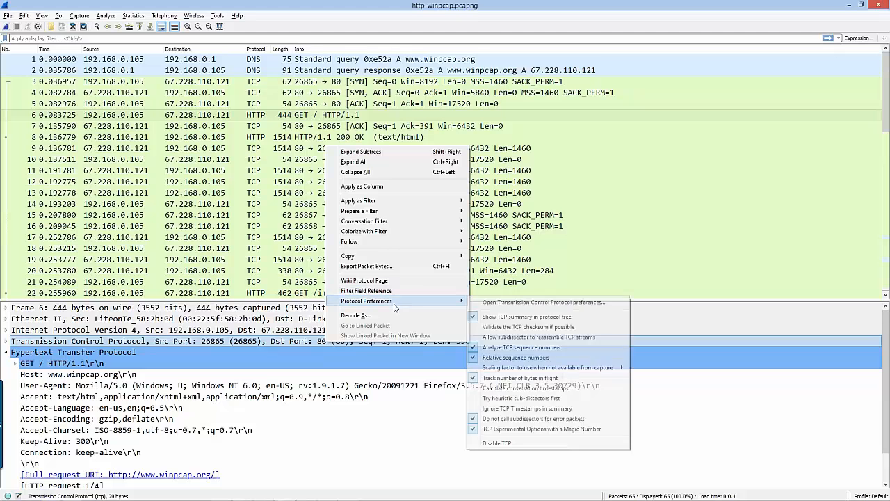
pyautogui.click(524, 338)
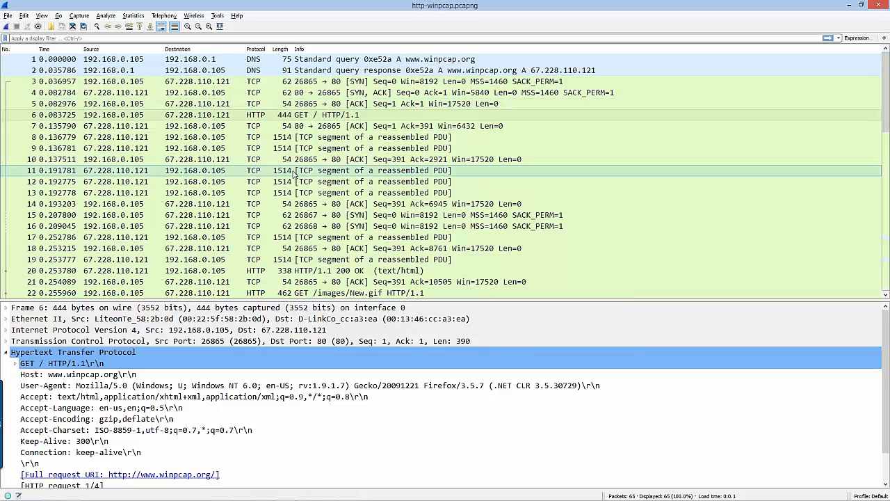
# Select the HTTP 200 OK response in packet 20 and examine its reassembled TCP segments and HTTP request and response links
pyautogui.click(332, 272)
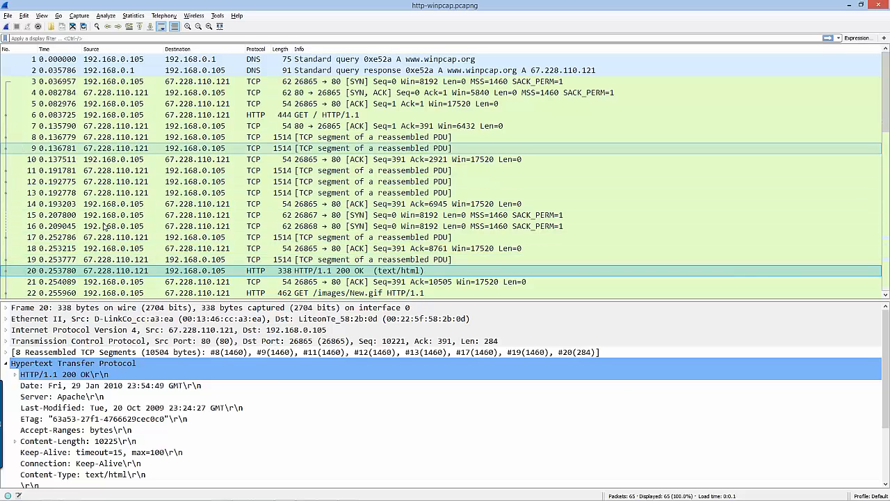
pyautogui.click(234, 431)
pyautogui.scroll(-3, 263, 469)
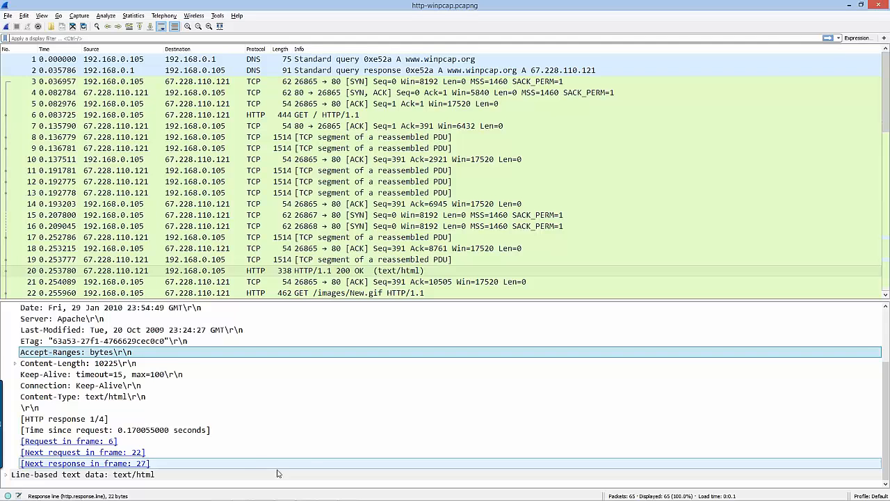
pyautogui.scroll(3, 328, 444)
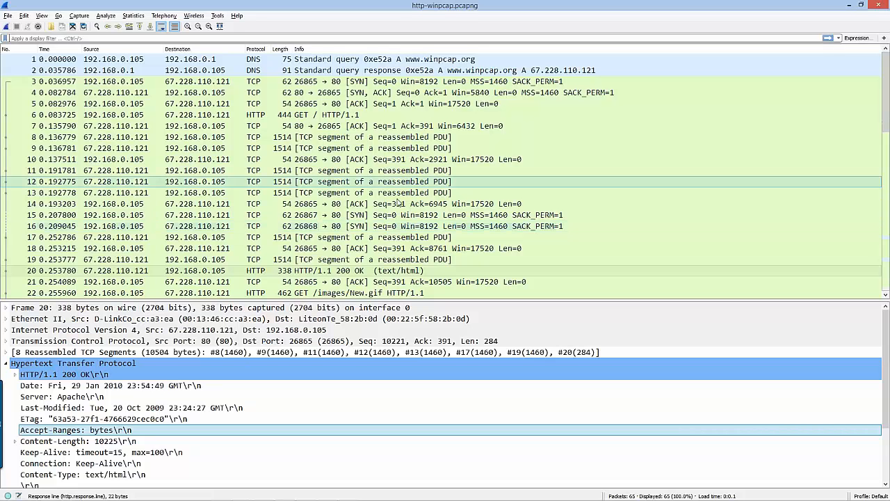
# Add packet 20's TCP Stream index field as a packet list column and center its alignment
pyautogui.doubleClick(223, 344)
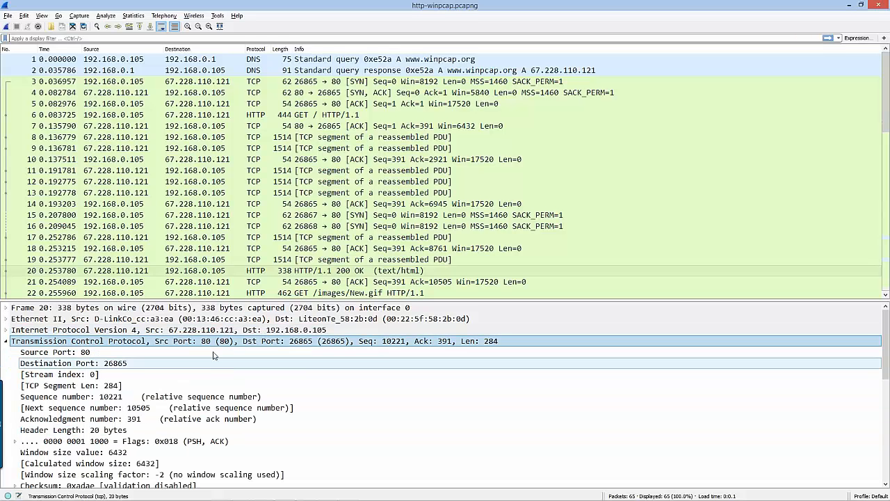
pyautogui.click(102, 376)
pyautogui.rightClick(103, 377)
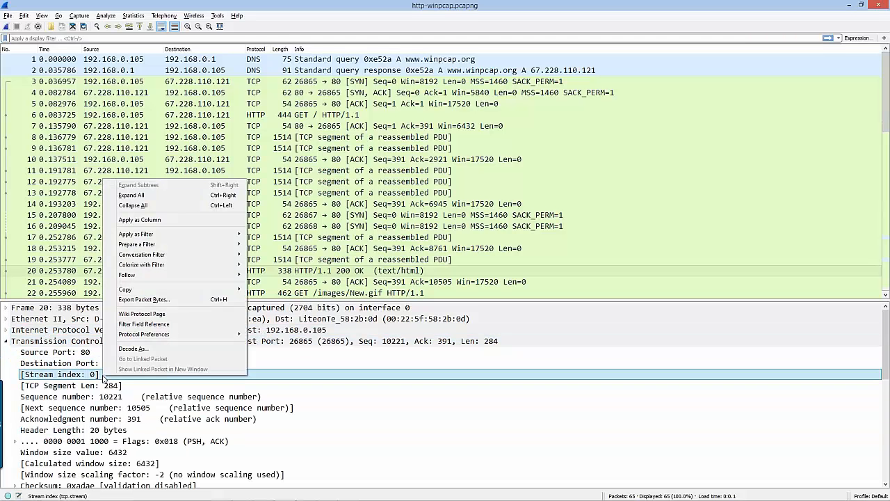
pyautogui.click(161, 220)
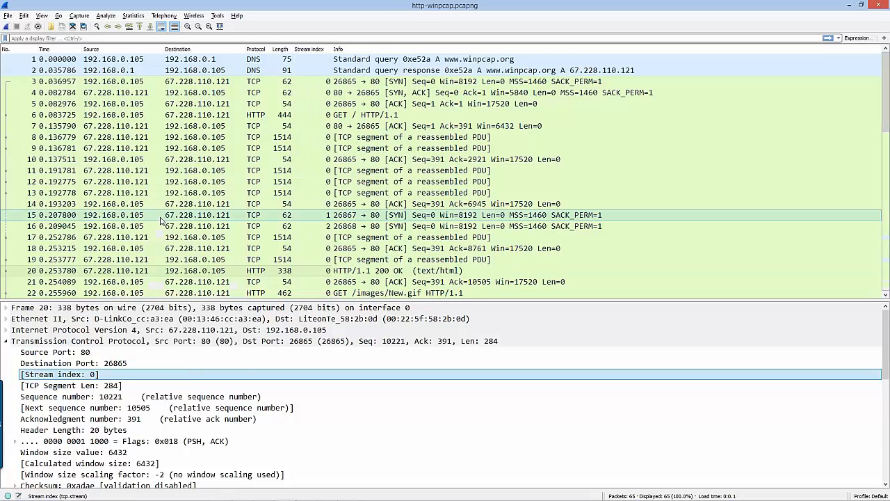
pyautogui.rightClick(322, 50)
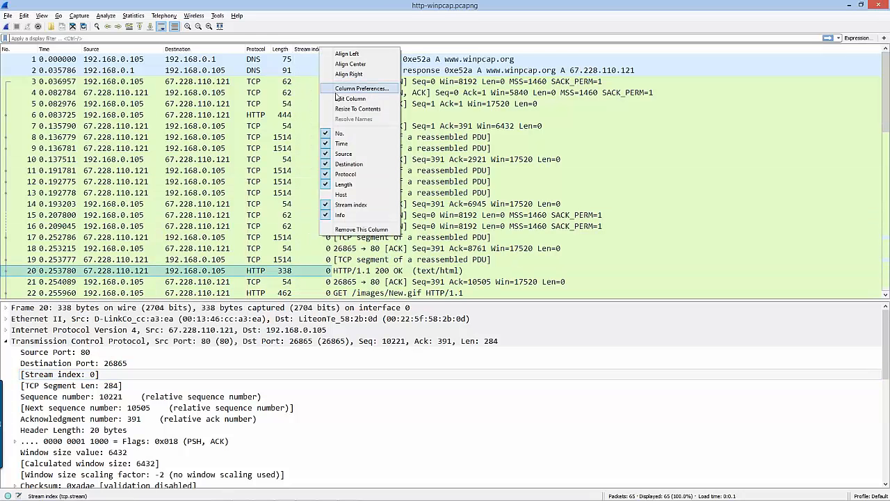
pyautogui.click(344, 64)
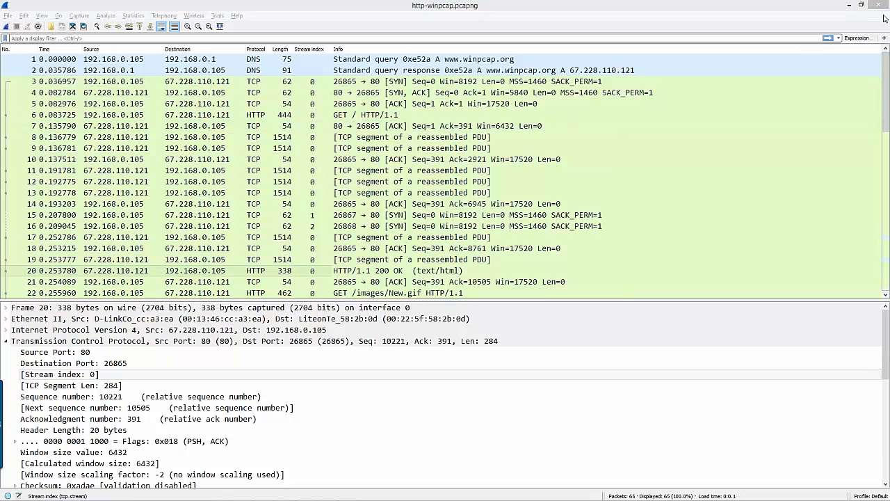
# Select the SYN packets 3 and 15 in turn and compare the conversation markers with the Stream index values
pyautogui.click(882, 81)
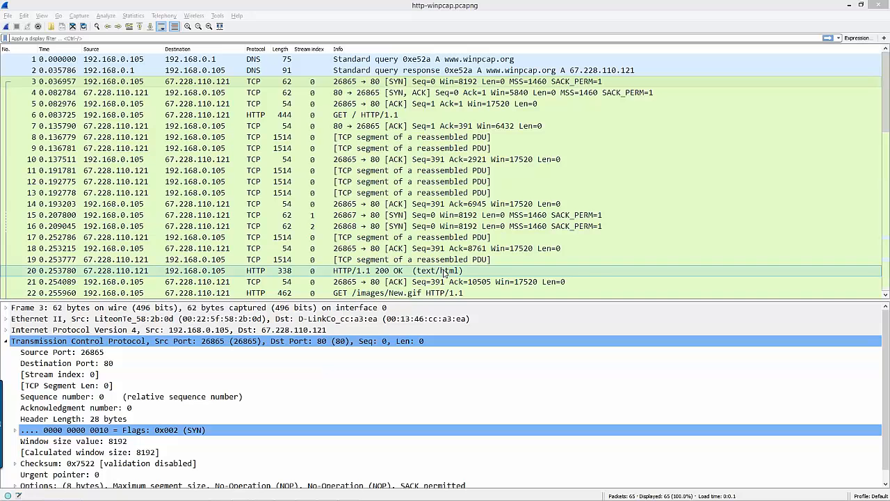
pyautogui.click(49, 85)
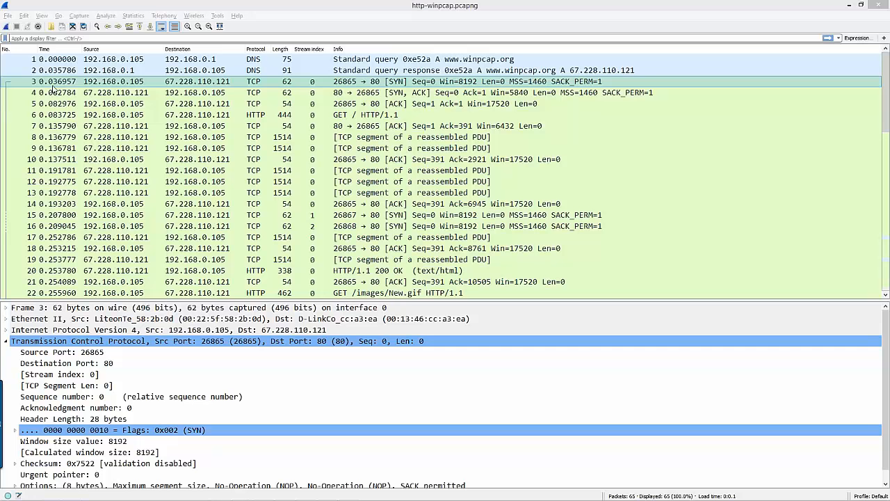
pyautogui.click(135, 214)
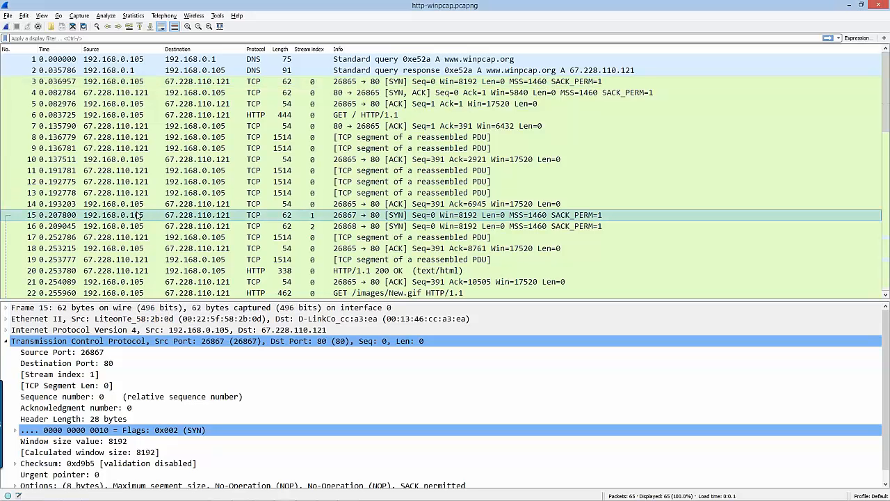
pyautogui.scroll(-3, 139, 216)
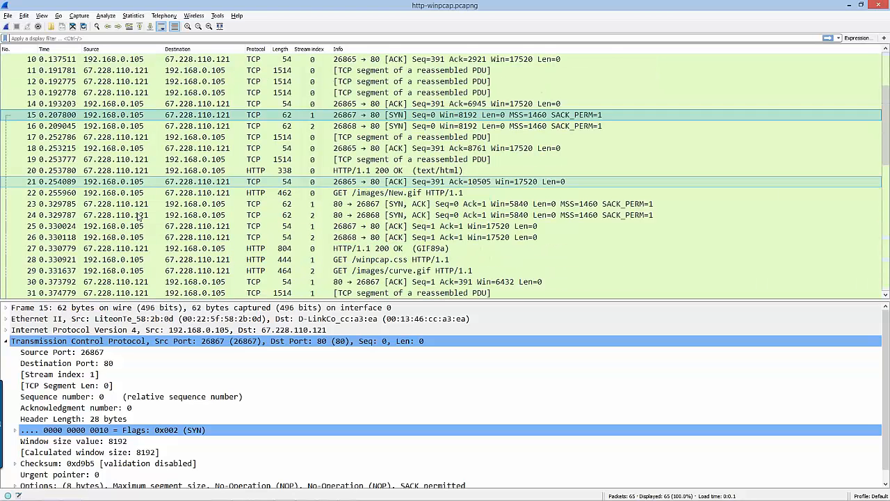
# Select HTTP packets 20, 22 and 27 in turn and examine their related-packet markers and the request and response frame links
pyautogui.click(294, 172)
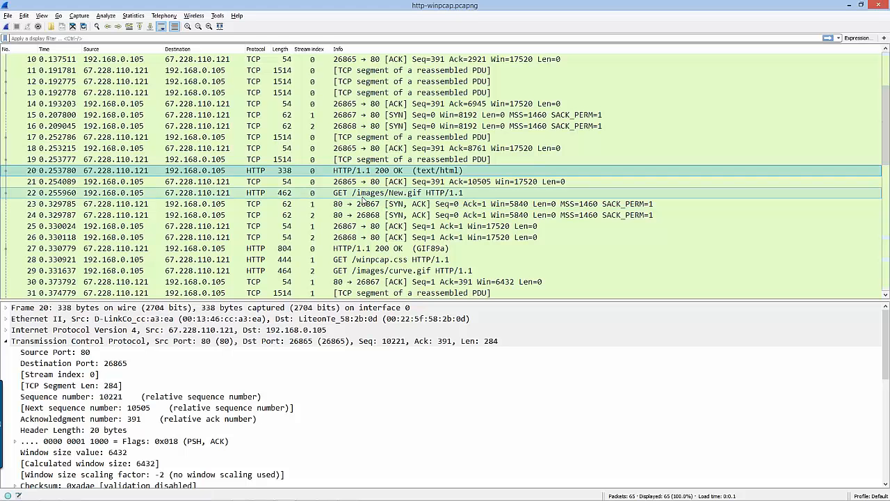
pyautogui.click(363, 196)
pyautogui.click(466, 251)
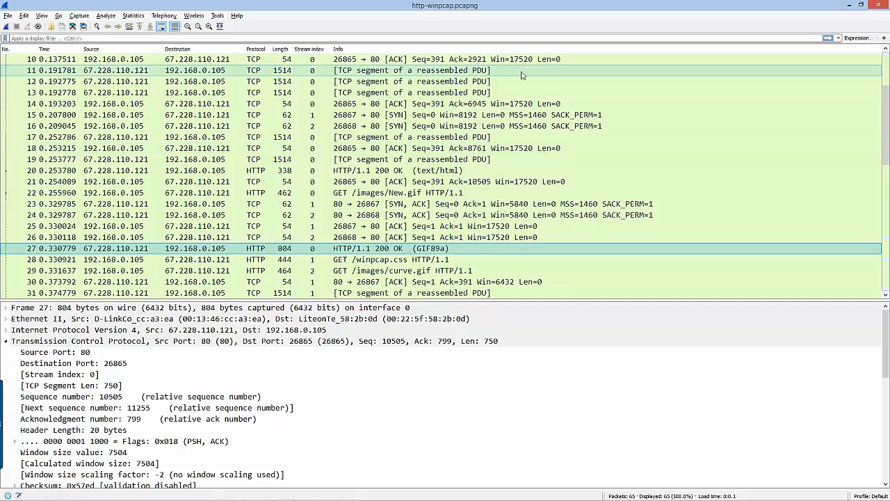
pyautogui.scroll(-10, 377, 342)
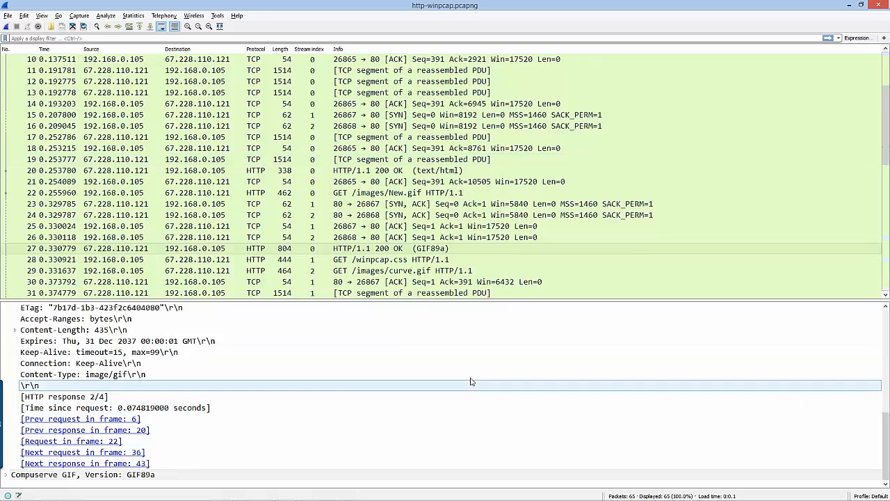
pyautogui.scroll(1, 431, 348)
pyautogui.click(473, 249)
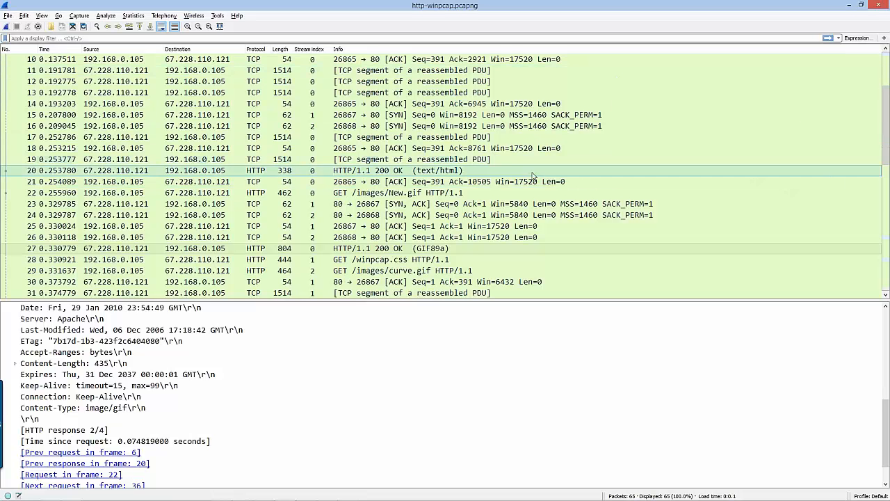
pyautogui.scroll(3, 533, 176)
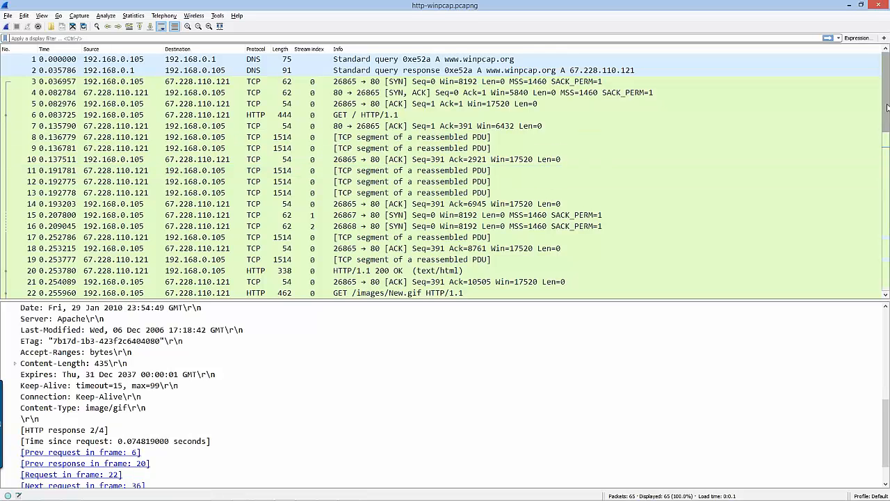
pyautogui.moveTo(888, 106)
pyautogui.mouseDown()
pyautogui.moveTo(889, 133)
pyautogui.moveTo(889, 102)
pyautogui.mouseUp()
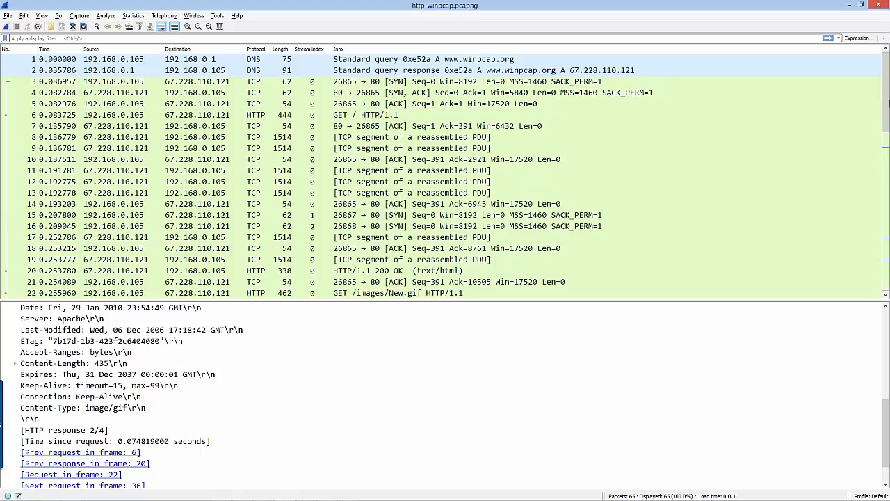
# Restore the maximized capture window, move it to the upper-left of the desktop and enlarge it to nearly fill the screen
pyautogui.click(861, 4)
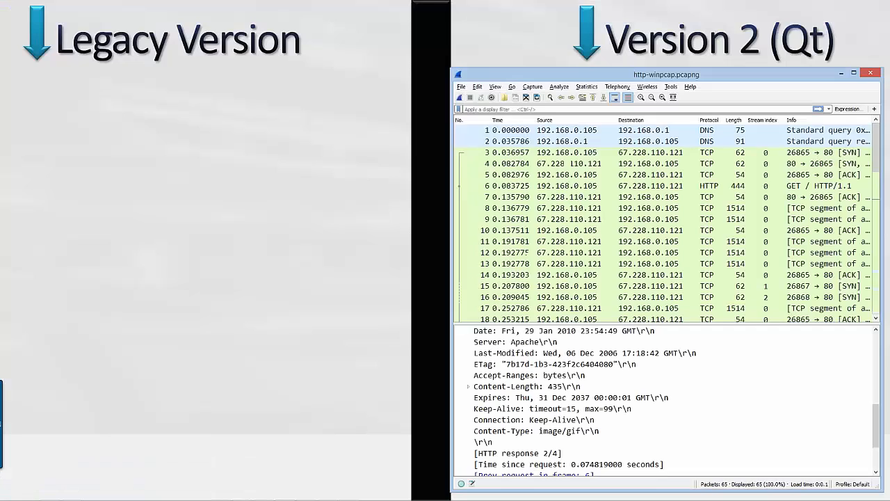
pyautogui.moveTo(642, 78); pyautogui.dragTo(196, 14)
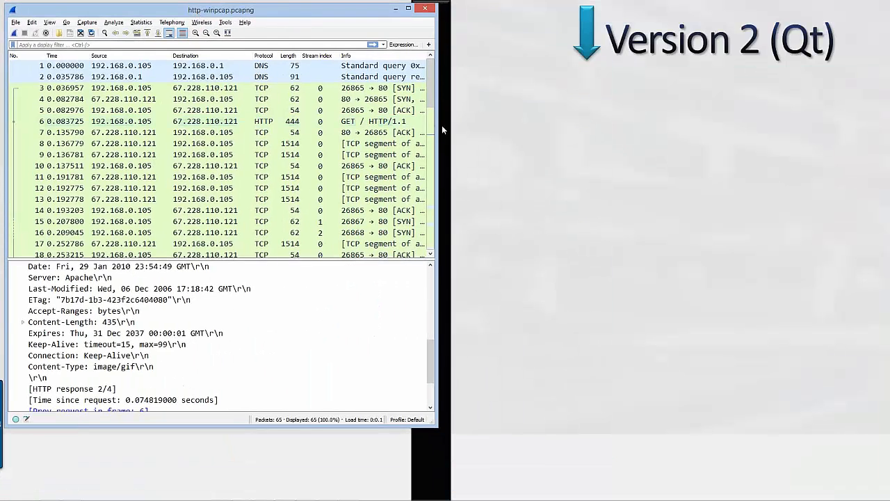
pyautogui.moveTo(438, 126); pyautogui.dragTo(862, 150)
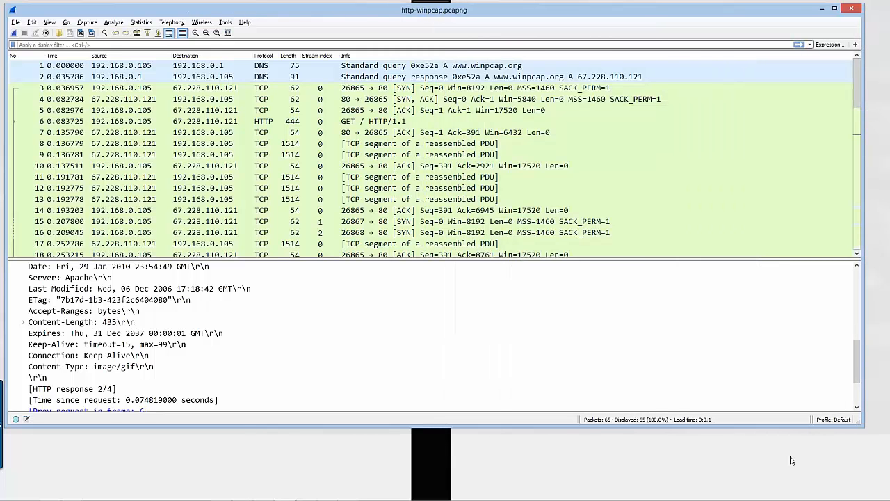
pyautogui.moveTo(777, 494); pyautogui.dragTo(777, 494)
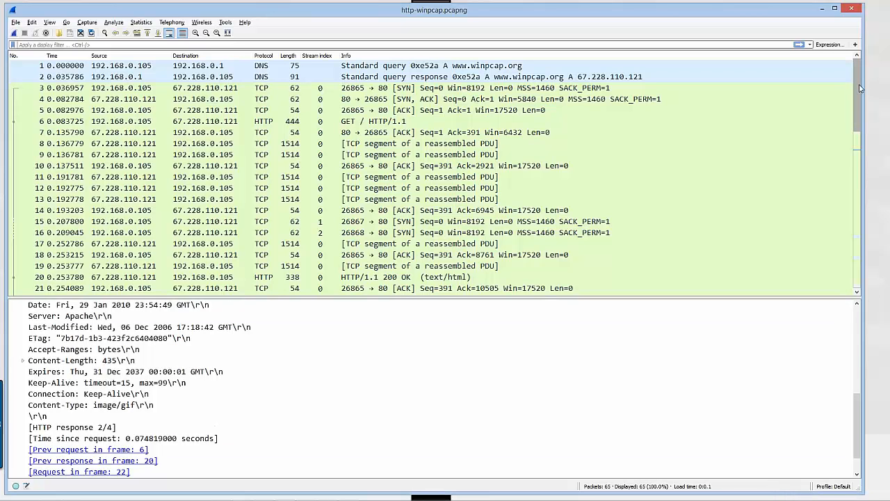
# Examine the packet list's color-coded scrollbar against the visible packets, selecting packet 12 and continuing to the last packets
pyautogui.moveTo(860, 82); pyautogui.dragTo(873, 67)
pyautogui.scroll(-3, 858, 150)
pyautogui.moveTo(858, 154); pyautogui.dragTo(859, 158)
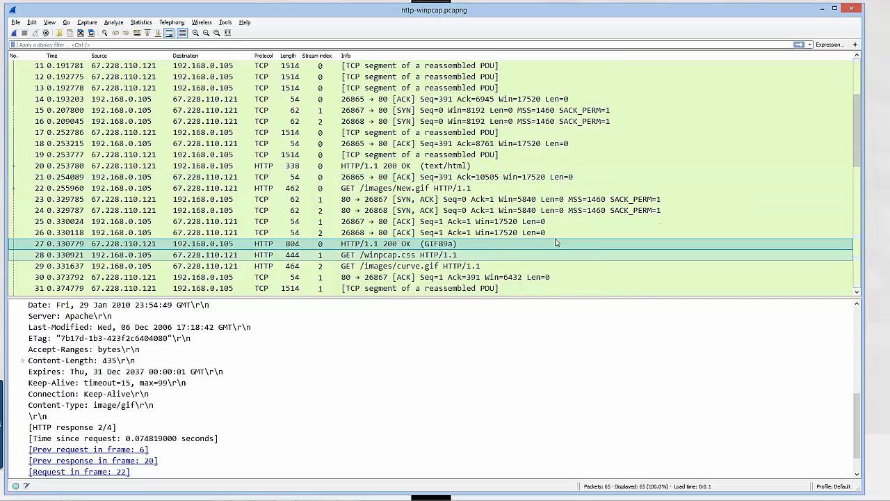
pyautogui.click(523, 79)
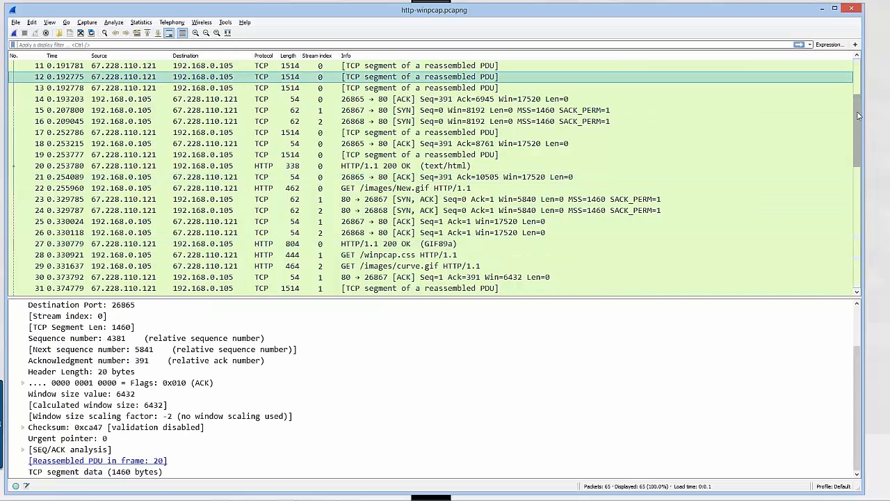
pyautogui.scroll(-2, 861, 106)
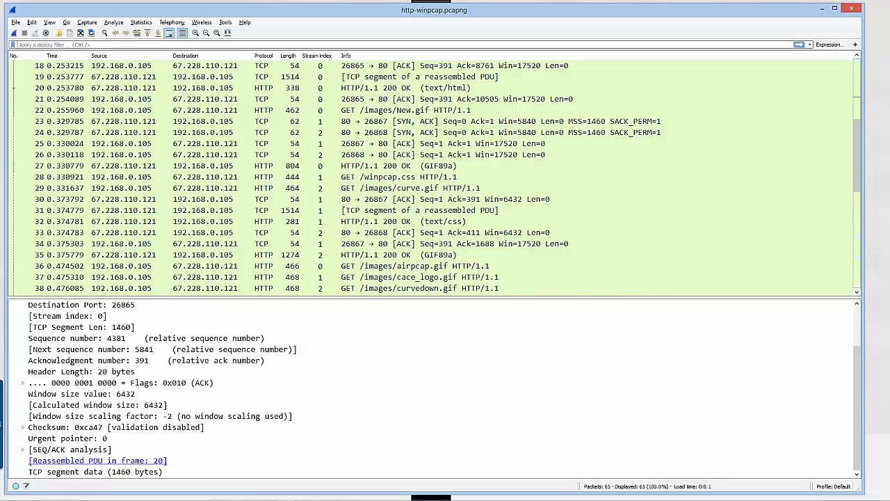
pyautogui.moveTo(860, 183); pyautogui.dragTo(860, 266)
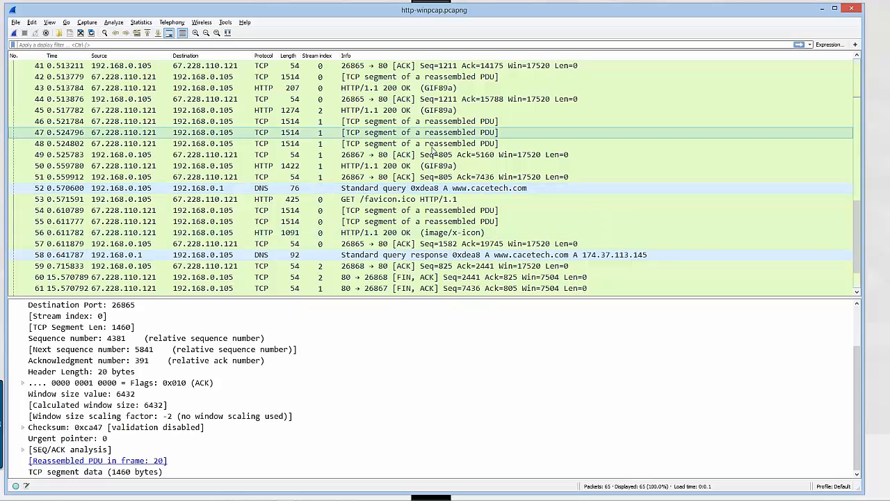
# Select the DNS query in packet 52 and examine the Coloring Rule Name and Coloring Rule String in its expanded Frame section
pyautogui.click(470, 188)
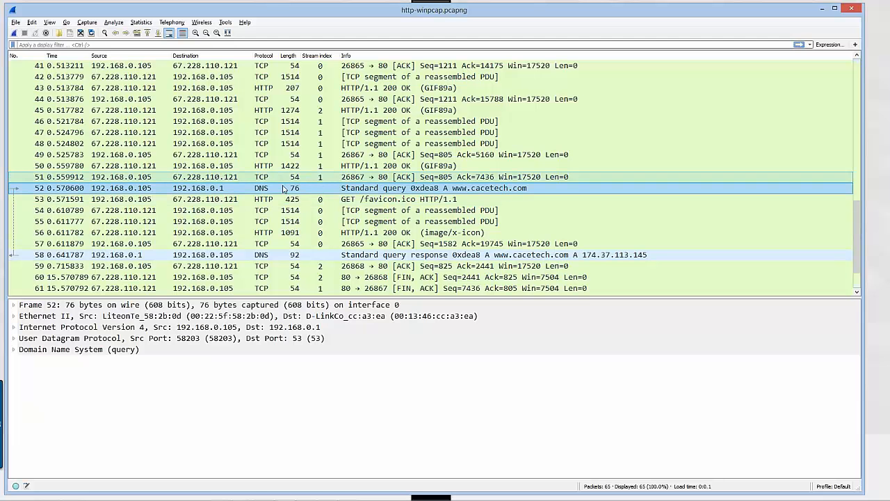
pyautogui.doubleClick(243, 307)
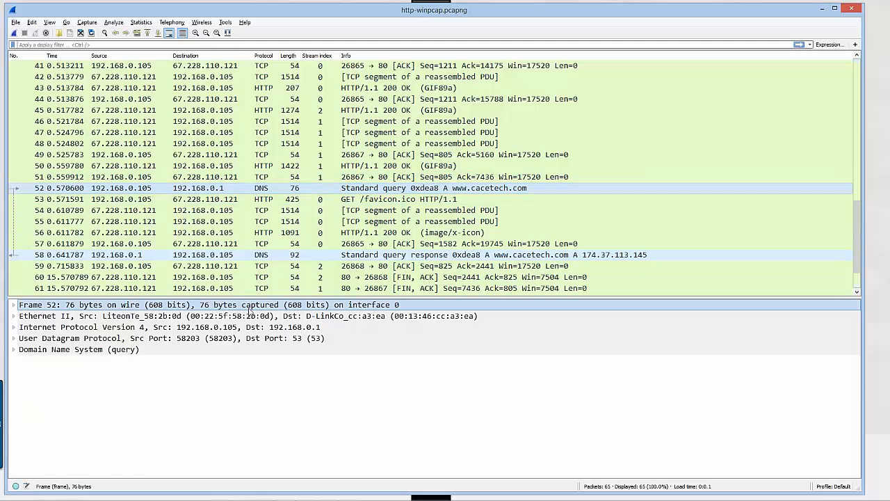
pyautogui.scroll(-1, 256, 357)
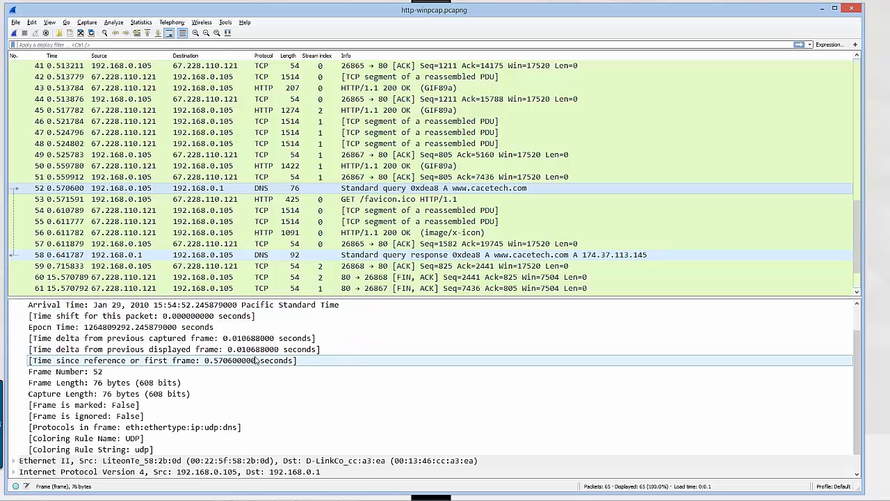
pyautogui.click(142, 438)
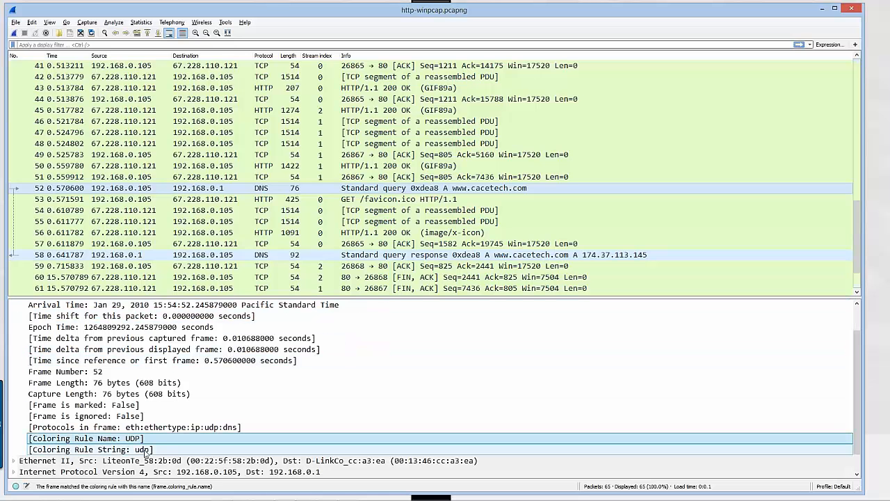
pyautogui.click(145, 451)
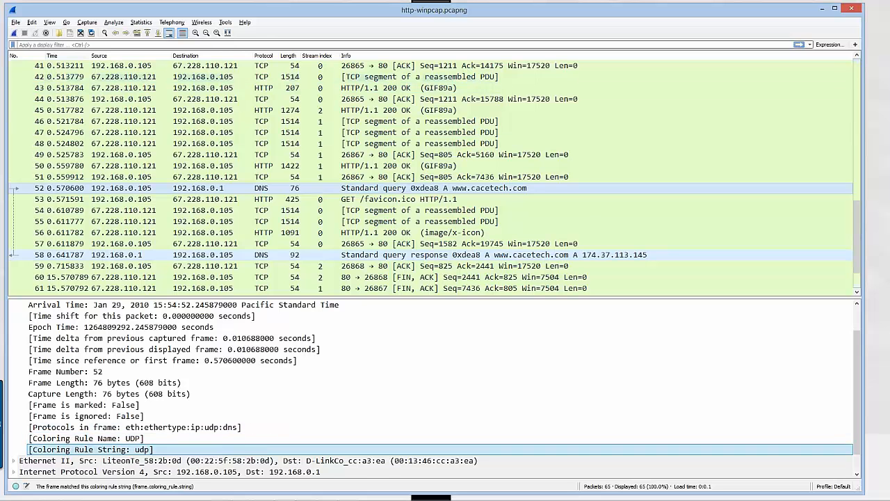
# Open the capture file http-a.pcapng from the Trace Files -Master Set folder
pyautogui.click(59, 34)
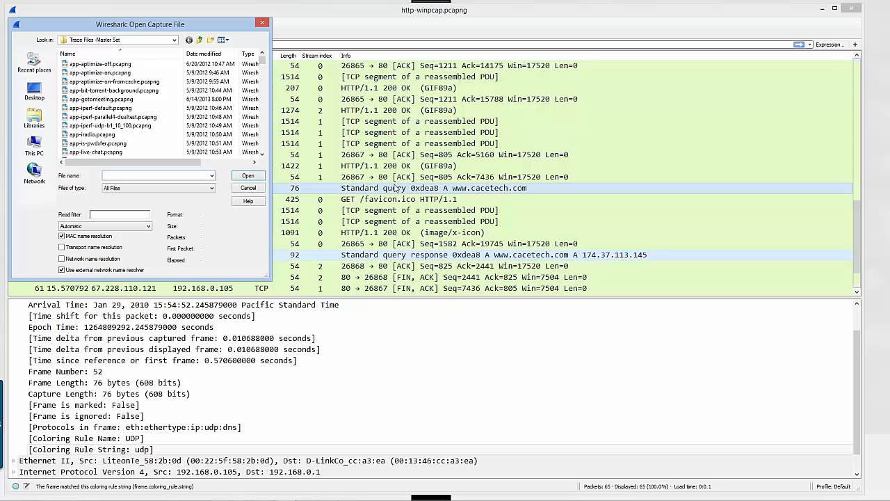
pyautogui.write('http')
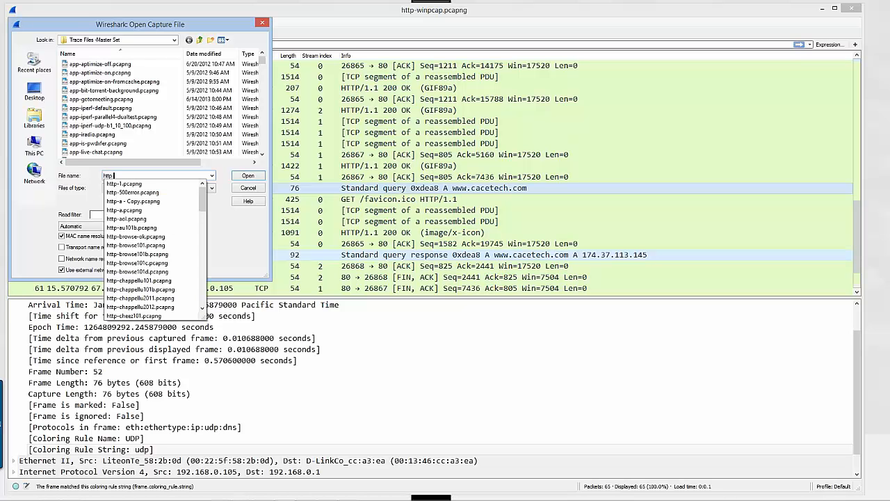
pyautogui.write('-a')
pyautogui.press('Down')
pyautogui.press('Down')
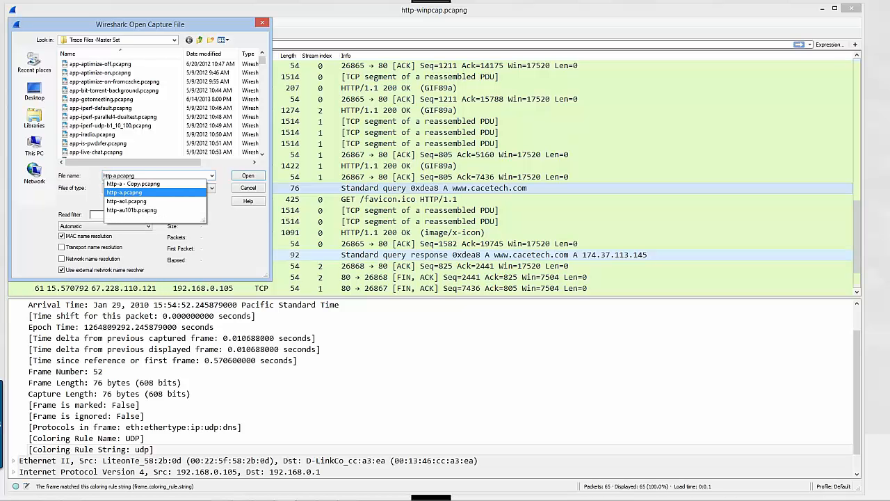
pyautogui.press('Return')
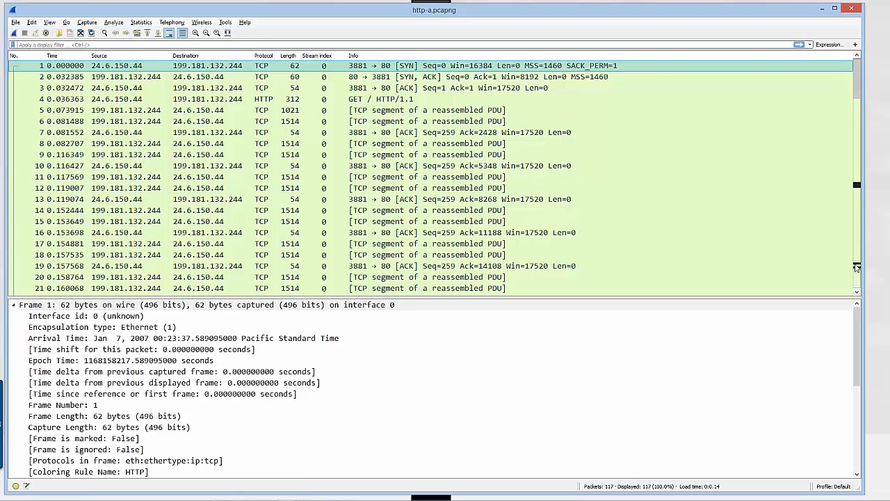
# Examine the dark bands in the packet list's scrollbar against the Bad TCP packets around 65 to 67 and 106 to 108
pyautogui.moveTo(860, 91); pyautogui.dragTo(860, 196)
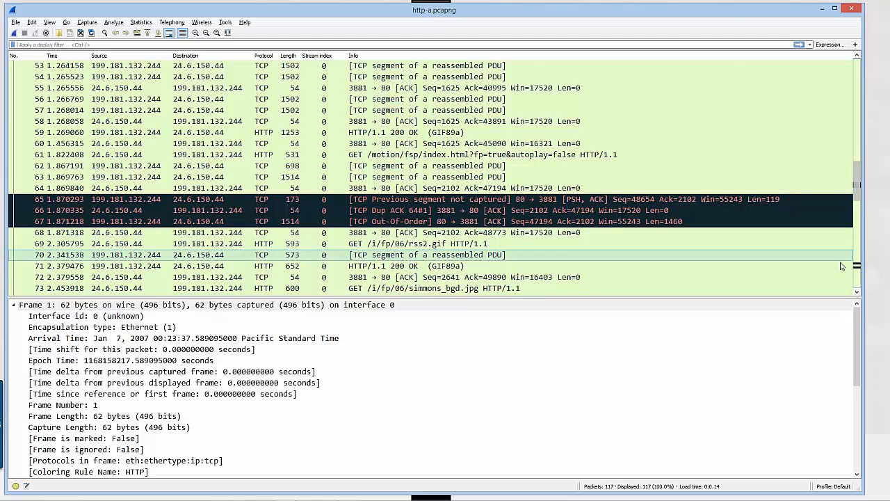
pyautogui.scroll(-13, 860, 271)
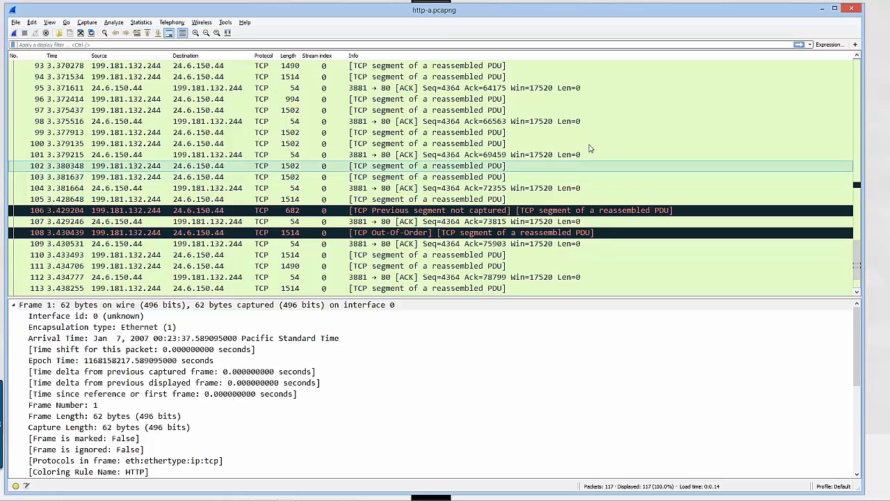
pyautogui.moveTo(857, 254); pyautogui.dragTo(859, 74)
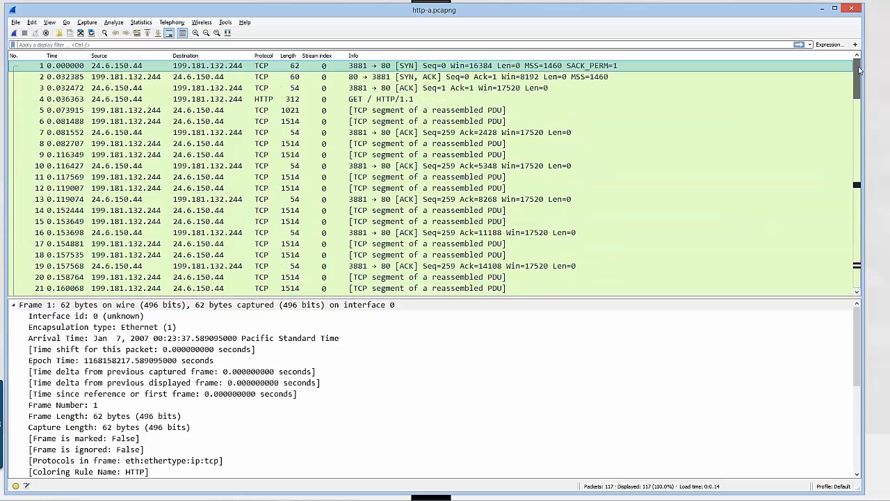
pyautogui.scroll(-12, 493, 200)
pyautogui.scroll(-20, 493, 199)
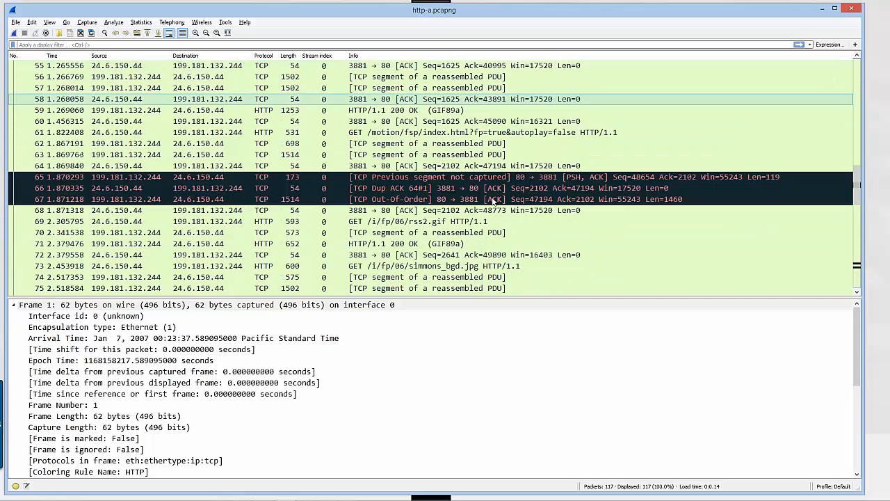
pyautogui.scroll(20, 494, 195)
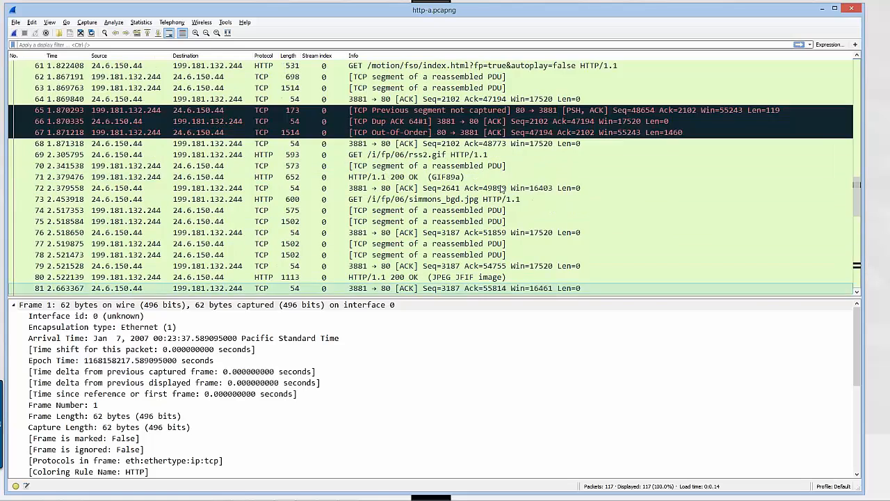
pyautogui.scroll(-20, 506, 188)
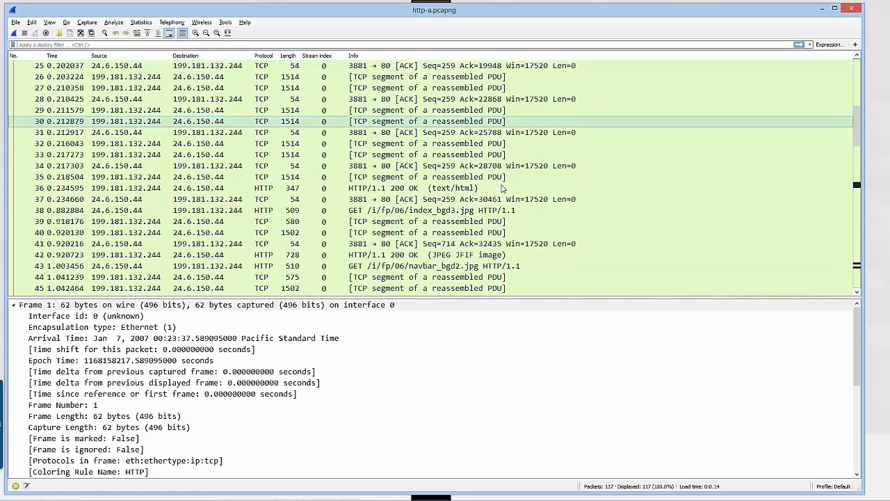
pyautogui.scroll(-1, 508, 224)
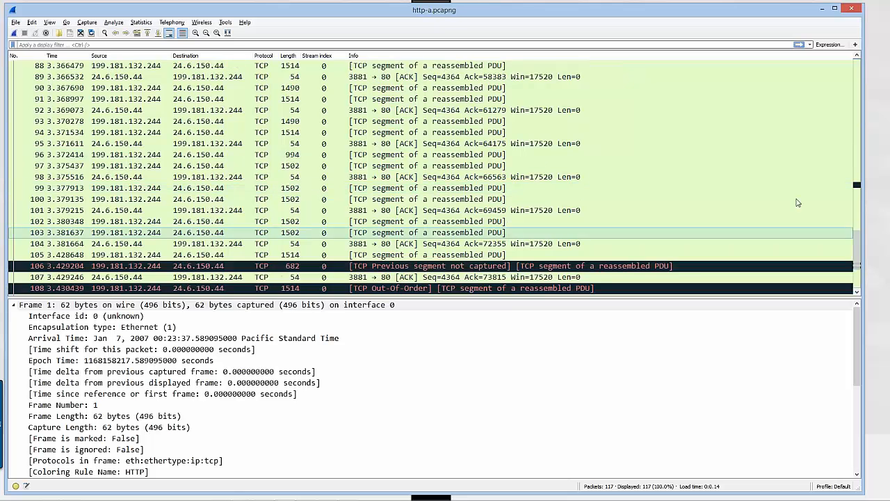
pyautogui.scroll(2, 815, 230)
pyautogui.moveTo(858, 237); pyautogui.dragTo(860, 182)
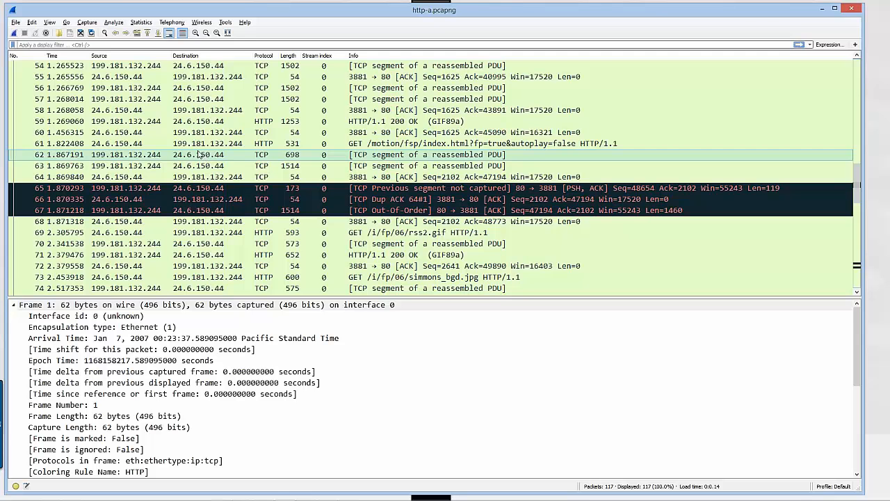
# Open the capture file sec-sickclient.pcapng and select the TCP retransmission in packet 5
pyautogui.click(60, 33)
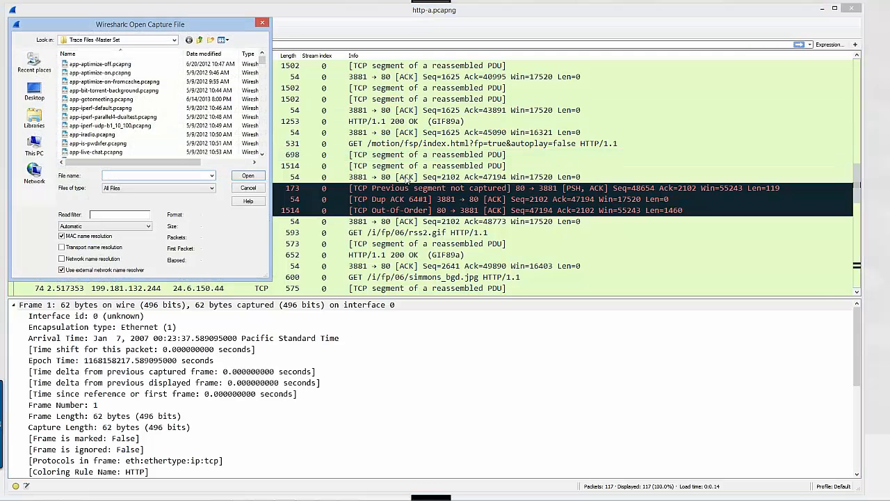
pyautogui.write('se')
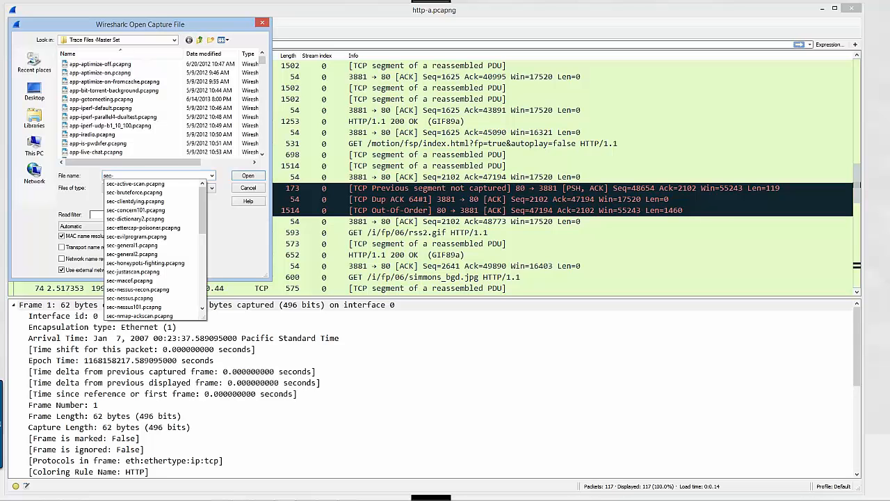
pyautogui.write('c-si')
pyautogui.press('Down')
pyautogui.press('Down')
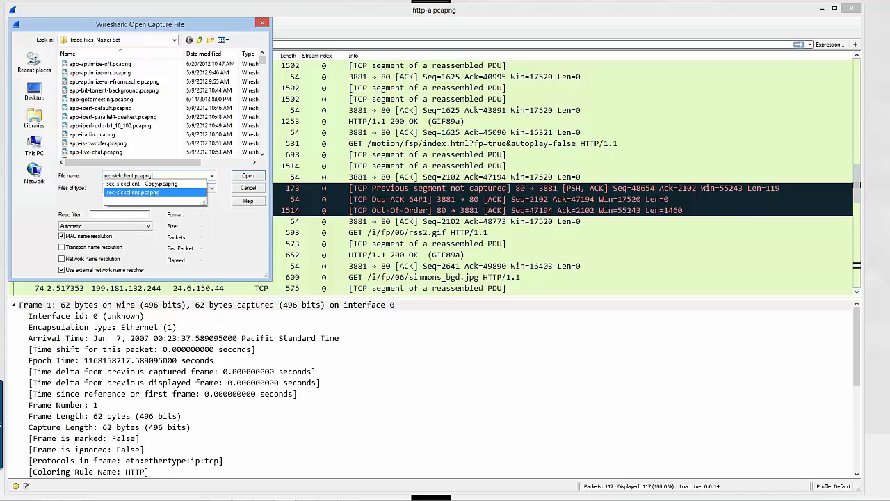
pyautogui.press('Return')
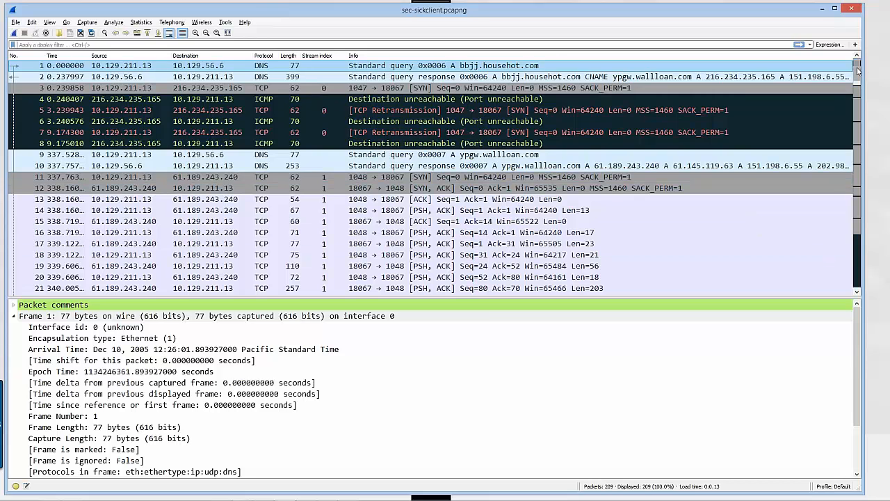
pyautogui.moveTo(858, 70)
pyautogui.mouseDown()
pyautogui.moveTo(849, 213)
pyautogui.moveTo(860, 275)
pyautogui.moveTo(858, 62)
pyautogui.mouseUp()
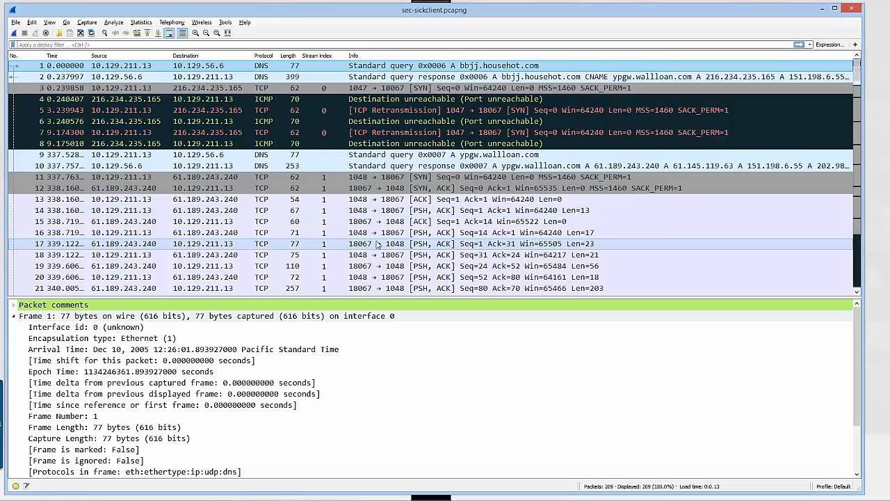
pyautogui.click(420, 111)
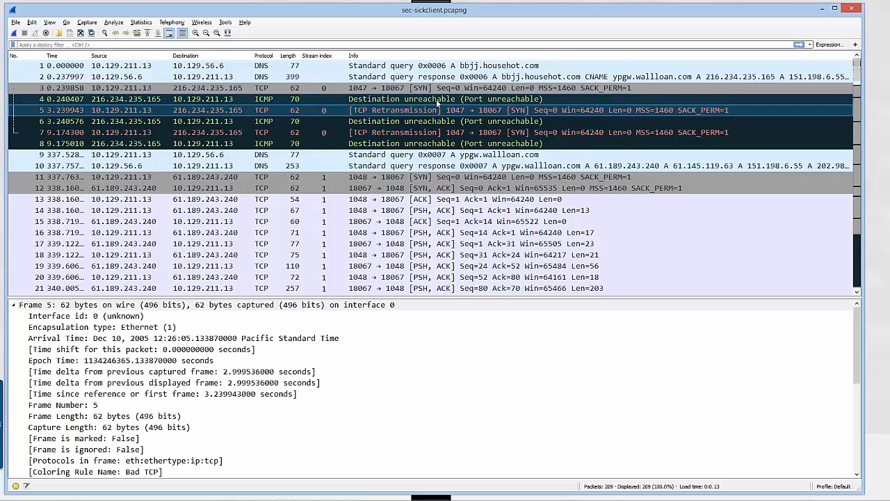
# Add a new coloring rule with the filter icmp.type==3 && icmp.code==3
pyautogui.click(55, 24)
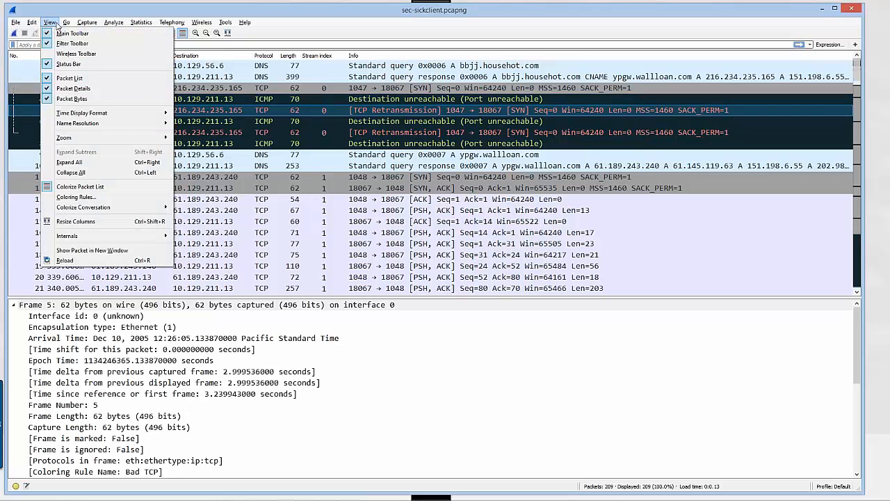
pyautogui.click(91, 198)
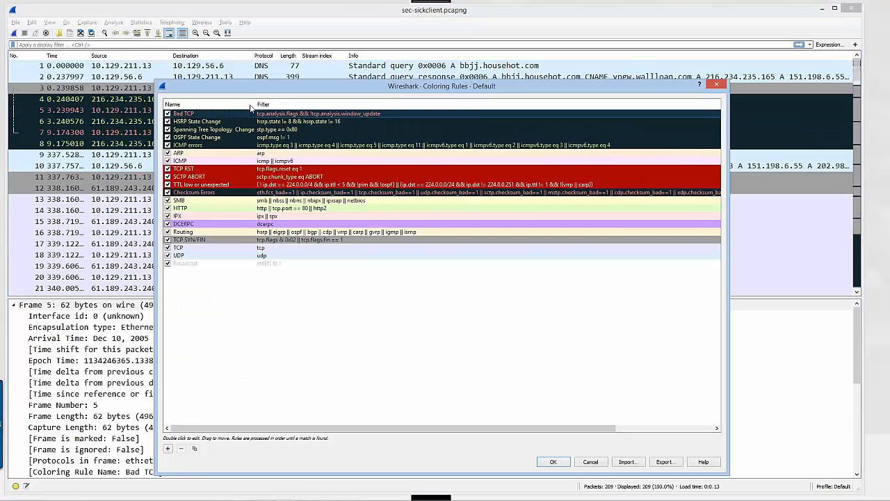
pyautogui.moveTo(186, 62); pyautogui.dragTo(179, 61)
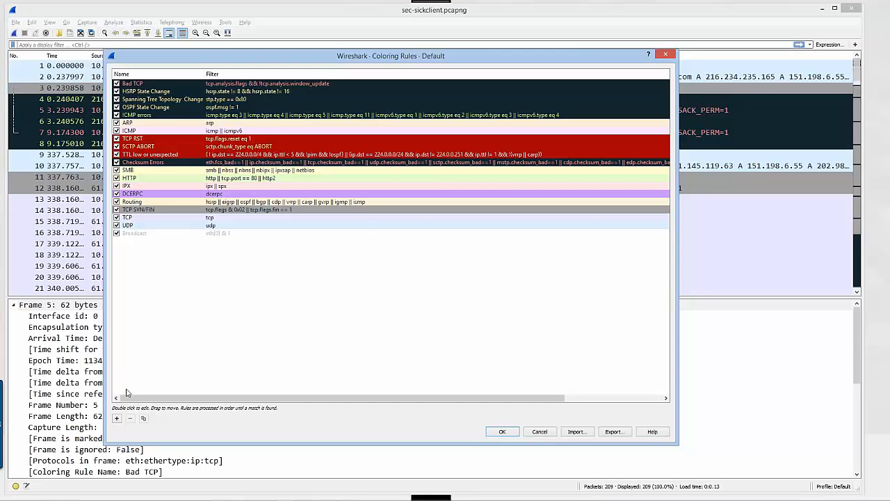
pyautogui.click(117, 418)
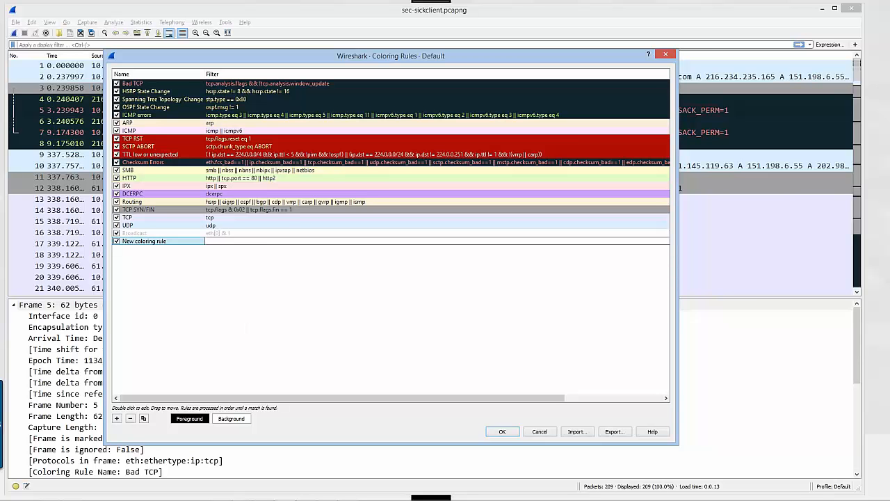
pyautogui.write('imcp')
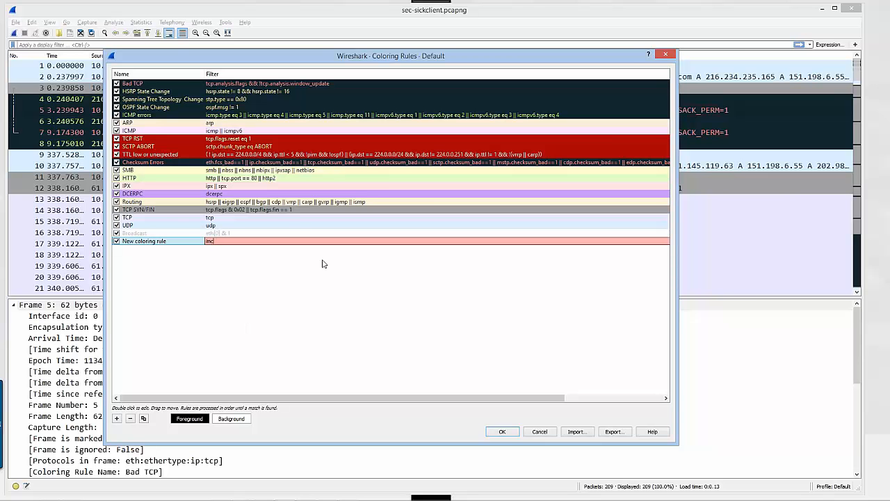
pyautogui.press('BackSpace')
pyautogui.press('BackSpace')
pyautogui.write('cmp.type')
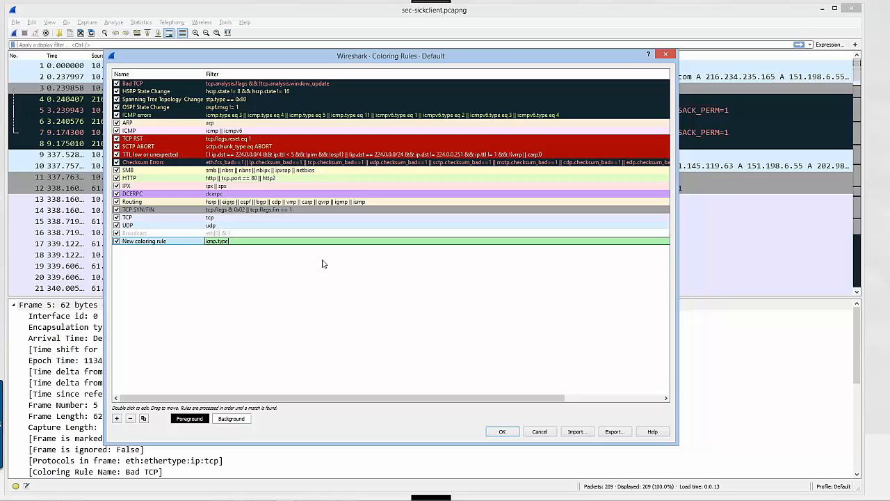
pyautogui.write('==3 && icmp')
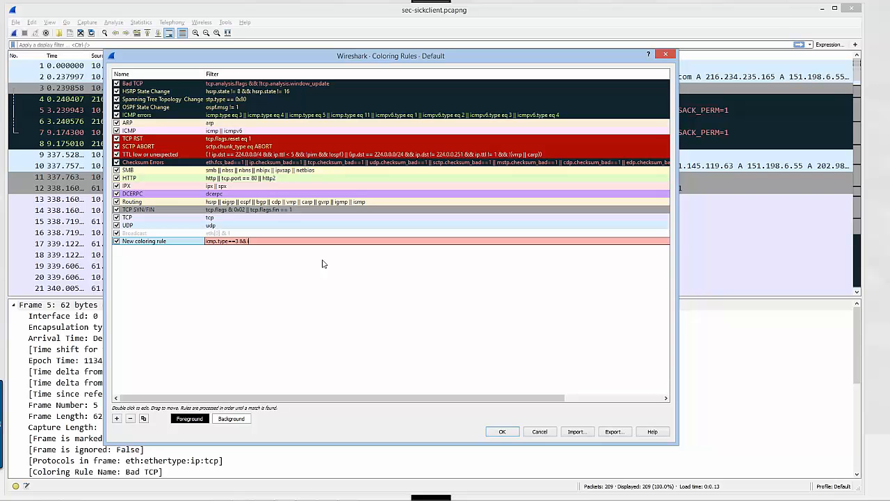
pyautogui.write('.code')
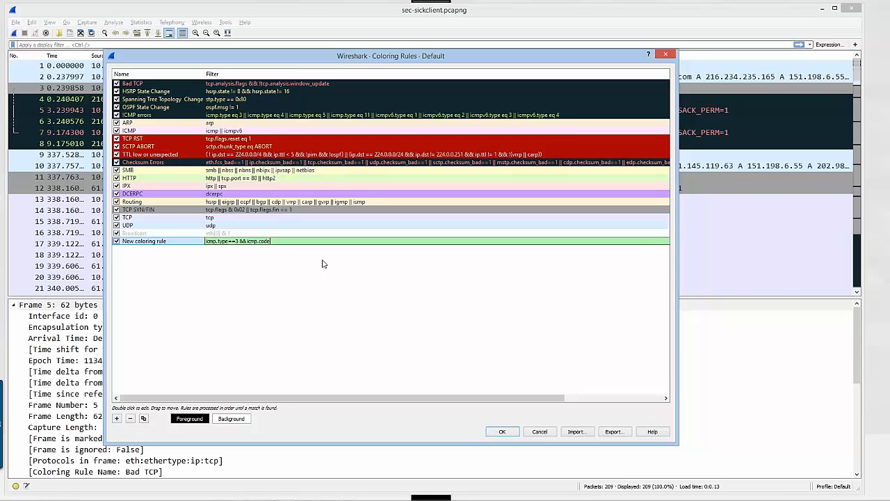
pyautogui.write('==3')
# Name the new coloring rule ICMP 3/3
pyautogui.click(170, 244)
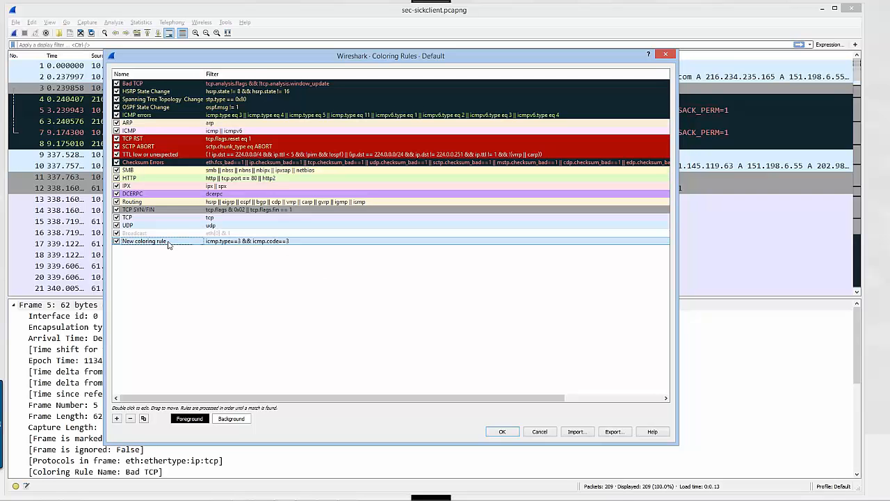
pyautogui.doubleClick(170, 244)
pyautogui.write('ICMP 3/3')
pyautogui.click(246, 242)
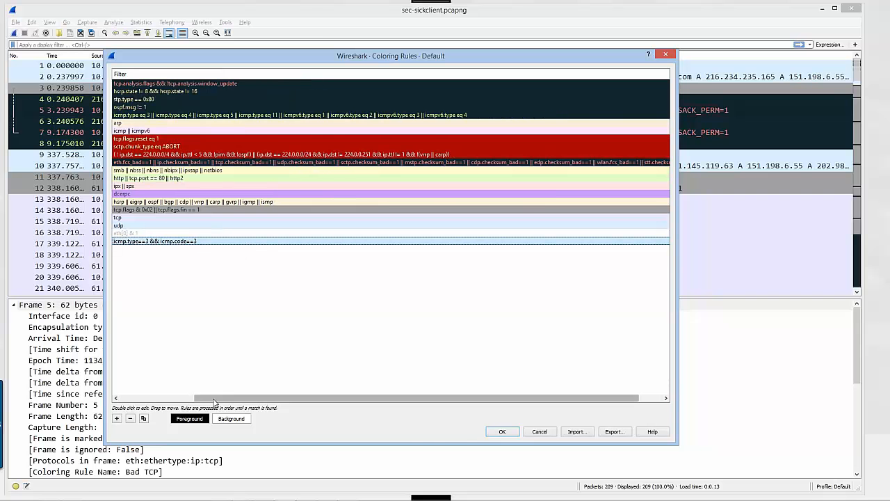
pyautogui.moveTo(214, 403); pyautogui.dragTo(131, 402)
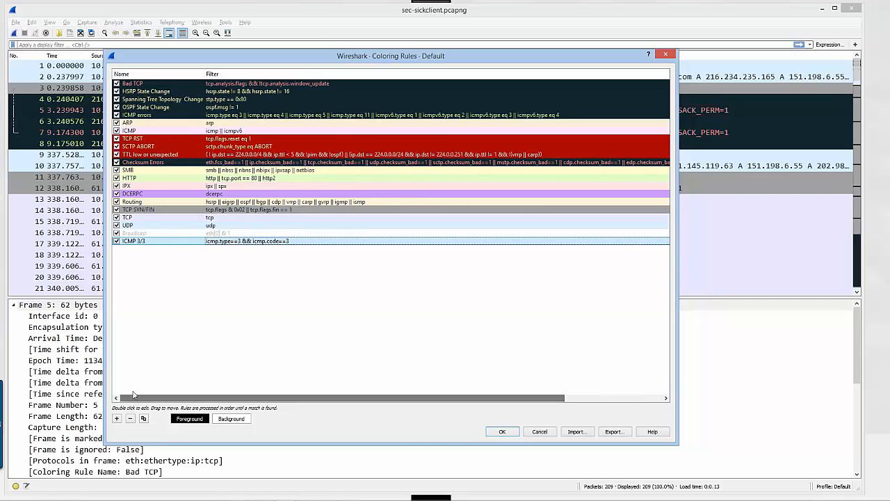
# Set the background color of the ICMP 3/3 rule to orange, #ffaa00
pyautogui.click(236, 420)
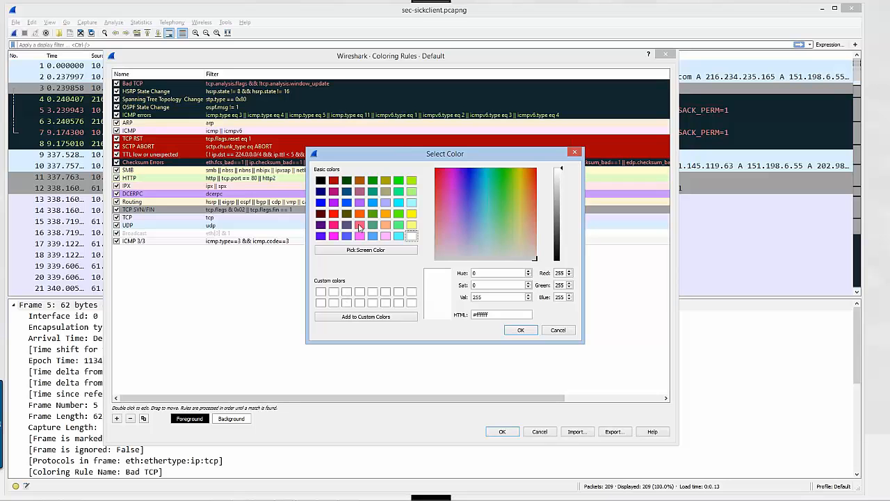
pyautogui.click(385, 214)
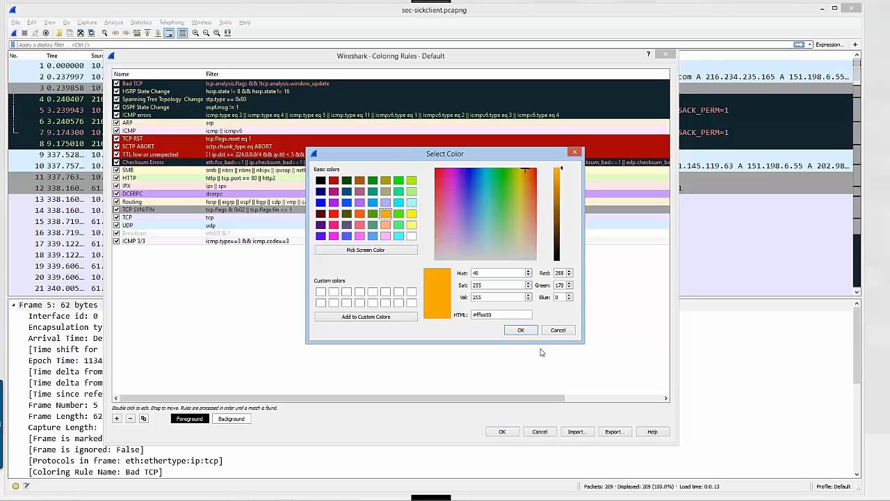
pyautogui.click(523, 331)
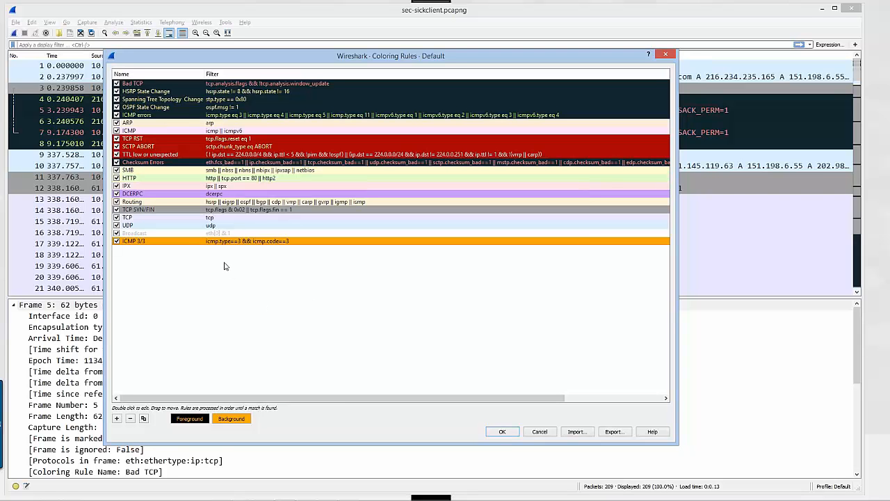
# Move the ICMP 3/3 rule to the top of the coloring rules, above Bad TCP
pyautogui.moveTo(220, 247); pyautogui.dragTo(209, 89)
pyautogui.moveTo(132, 89); pyautogui.dragTo(128, 91)
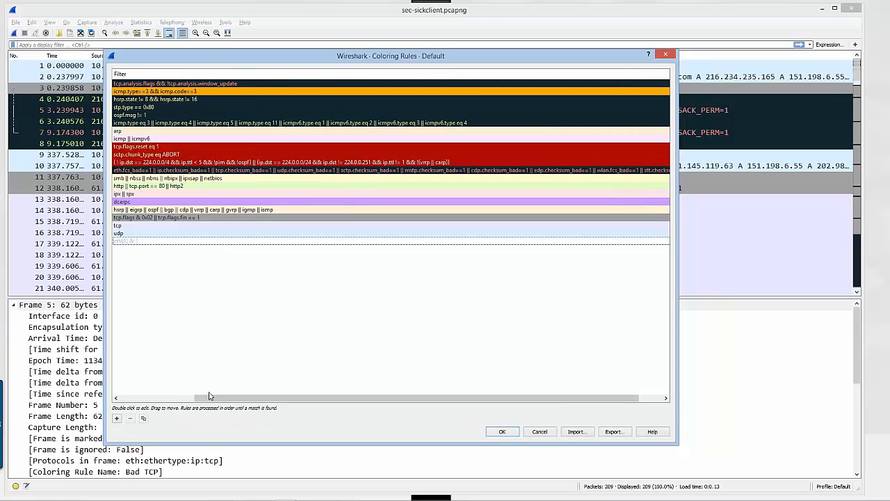
pyautogui.moveTo(209, 398); pyautogui.dragTo(123, 400)
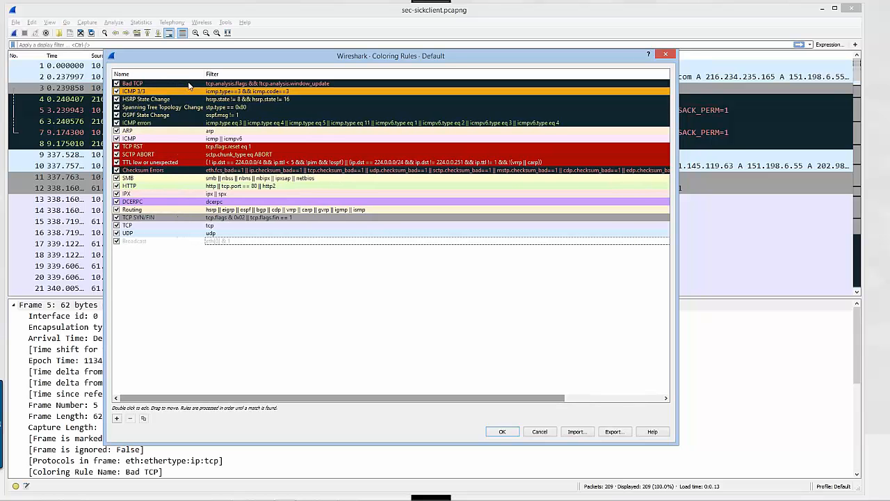
pyautogui.click(233, 89)
pyautogui.moveTo(232, 90); pyautogui.dragTo(231, 94)
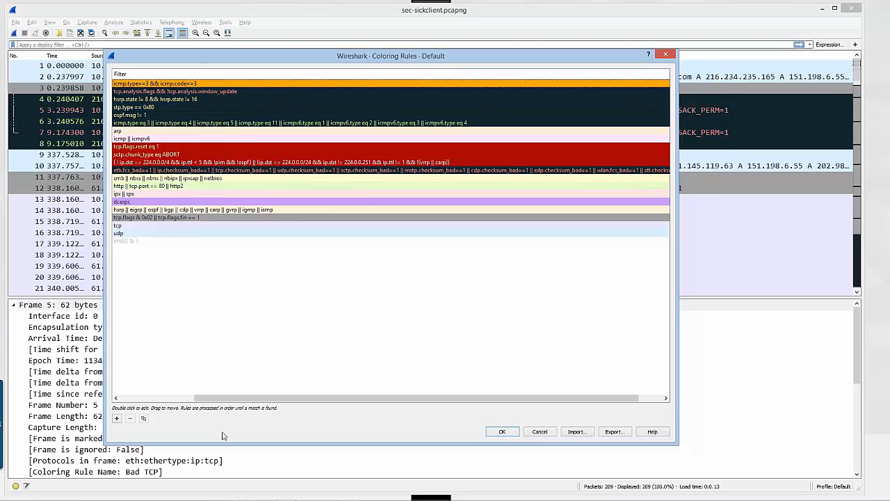
pyautogui.moveTo(220, 398); pyautogui.dragTo(147, 398)
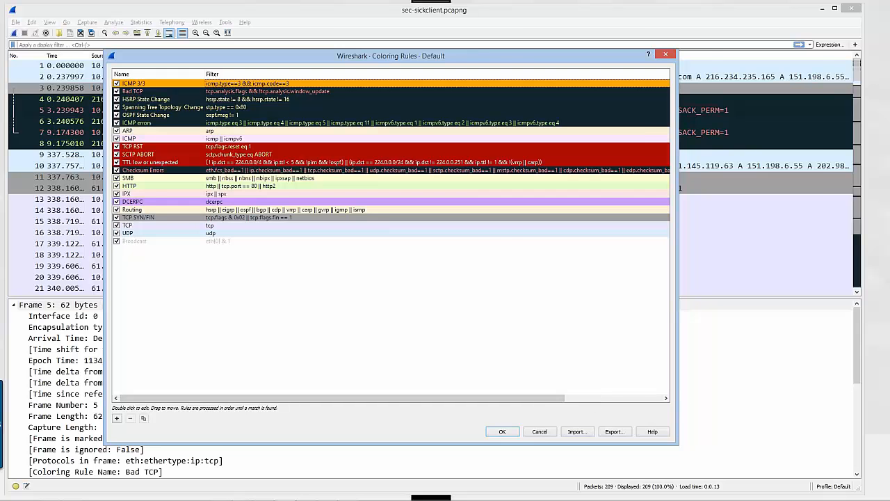
# Widen the Coloring Rules dialog and accept the rules, reloading the capture file to recolor its packets
pyautogui.moveTo(679, 394); pyautogui.dragTo(803, 391)
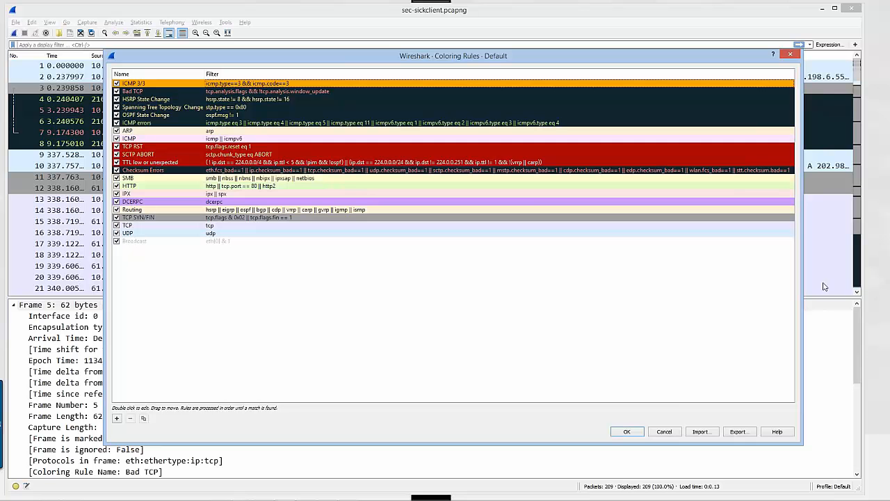
pyautogui.click(629, 432)
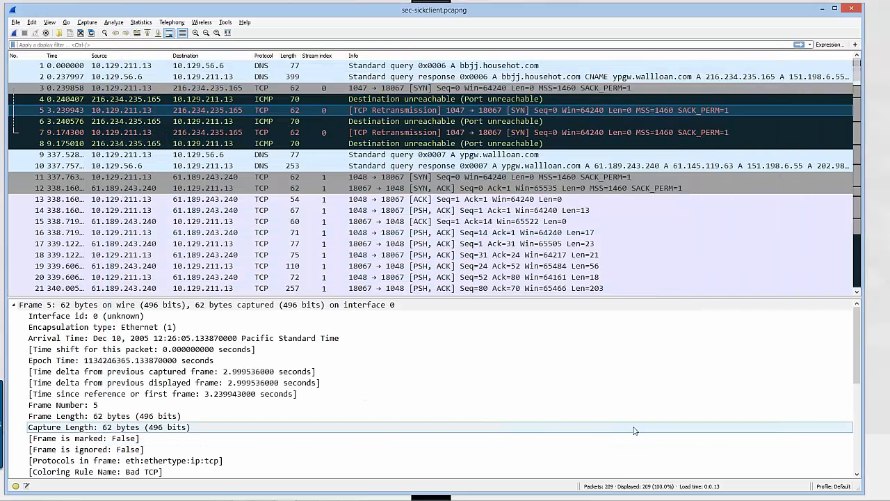
pyautogui.click(91, 33)
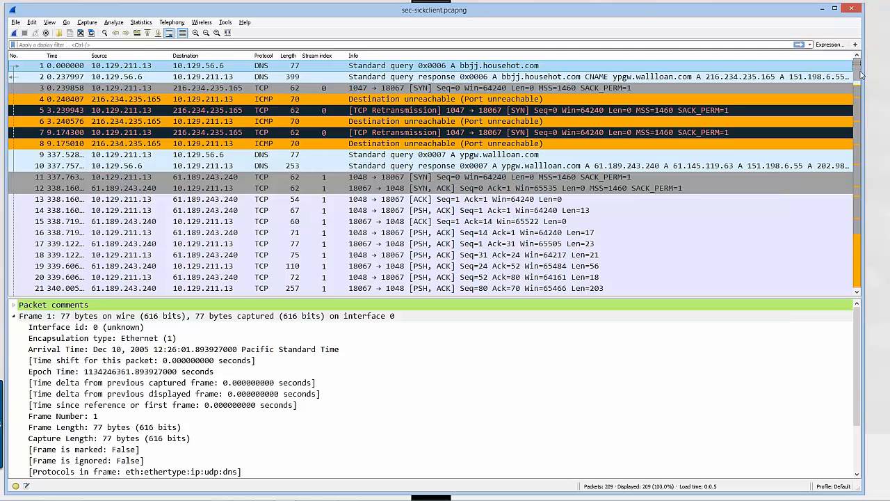
# Examine the orange bands in the packet list's scrollbar against the ICMP Destination unreachable packets near the start of the capture
pyautogui.scroll(-1, 859, 78)
pyautogui.moveTo(858, 75); pyautogui.dragTo(859, 64)
pyautogui.moveTo(859, 66)
pyautogui.mouseDown()
pyautogui.moveTo(861, 288)
pyautogui.moveTo(860, 85)
pyautogui.moveTo(869, 73)
pyautogui.mouseUp()
pyautogui.scroll(-1, 857, 82)
pyautogui.moveTo(857, 82)
pyautogui.mouseDown()
pyautogui.moveTo(848, 221)
pyautogui.moveTo(856, 247)
pyautogui.moveTo(856, 70)
pyautogui.mouseUp()
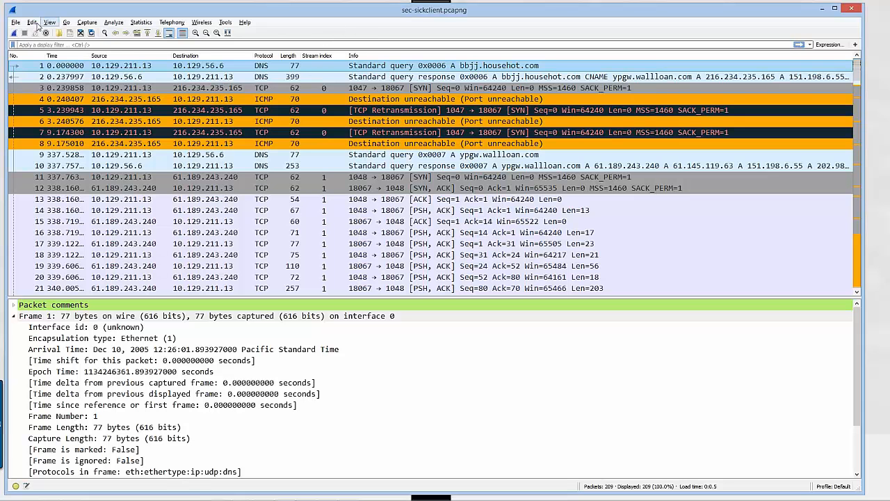
# Set the interface language to Chinese in the Appearance preferences and apply it
pyautogui.click(32, 22)
pyautogui.click(59, 253)
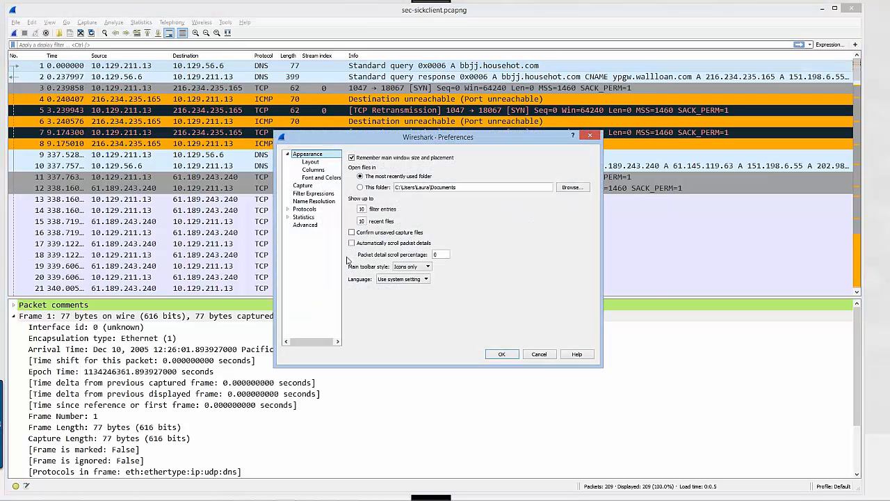
pyautogui.click(427, 280)
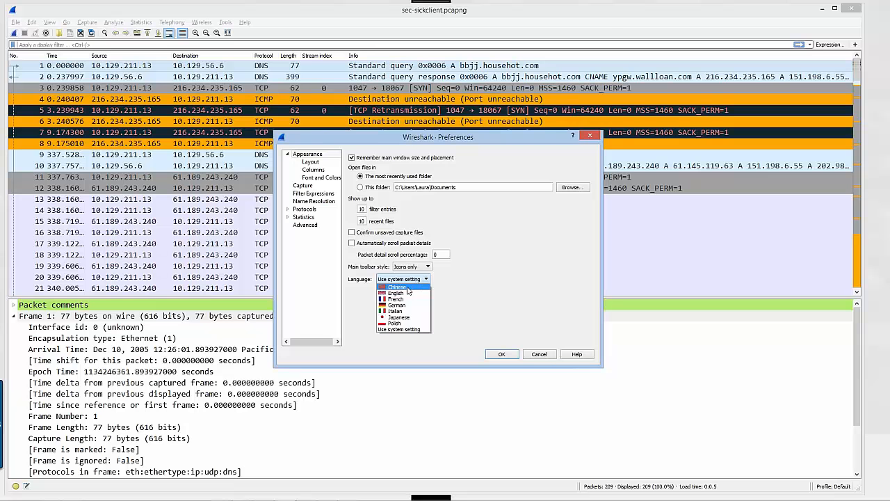
pyautogui.click(408, 288)
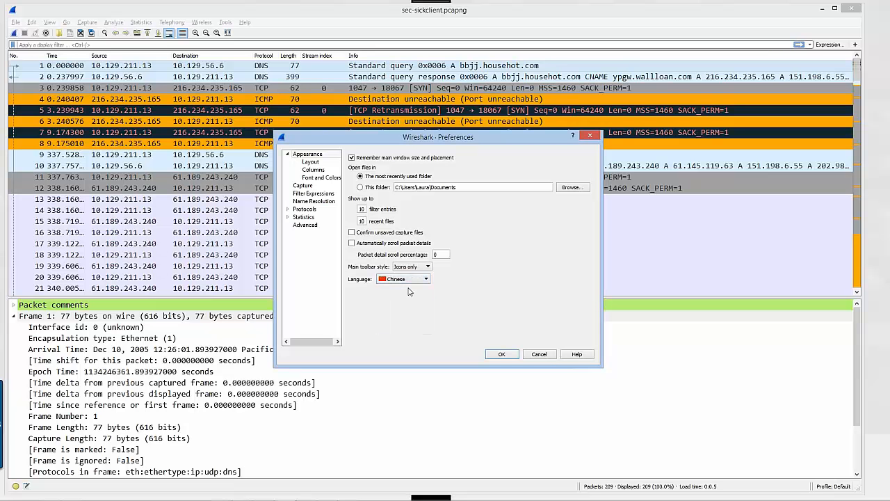
pyautogui.click(501, 356)
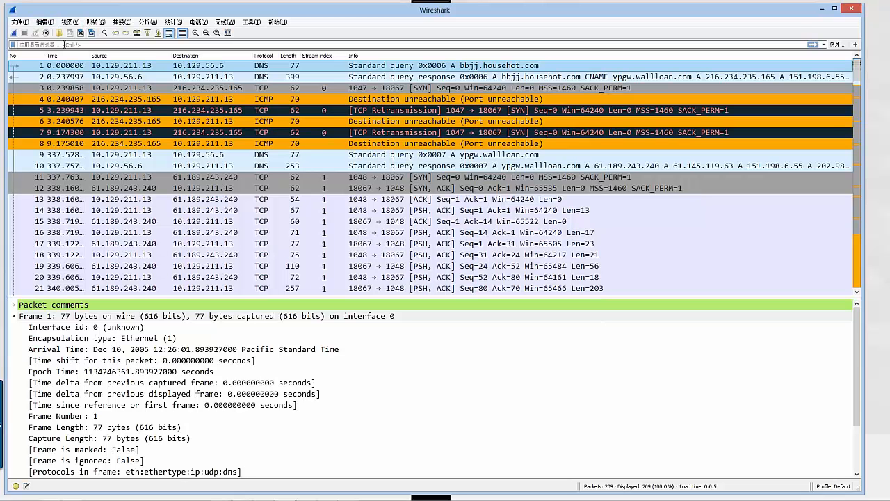
# Look through the translated Edit, View, Capture and Statistics menus in the Chinese interface
pyautogui.click(42, 22)
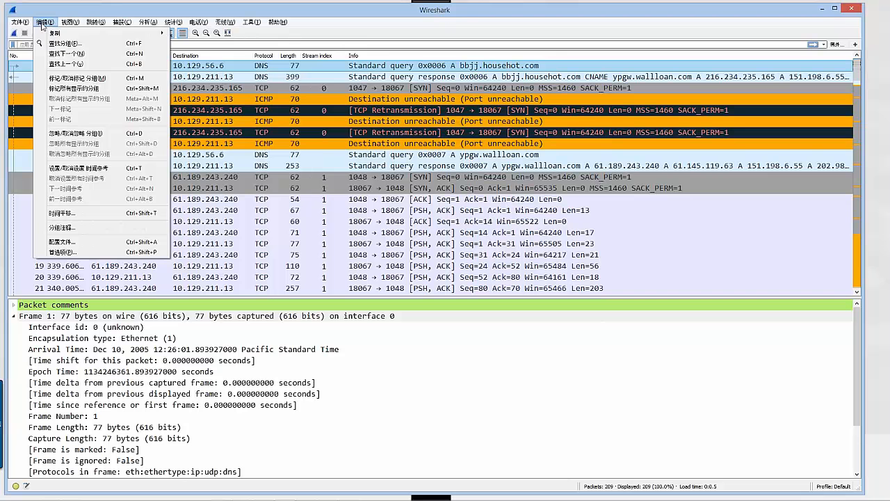
pyautogui.moveTo(70, 23)
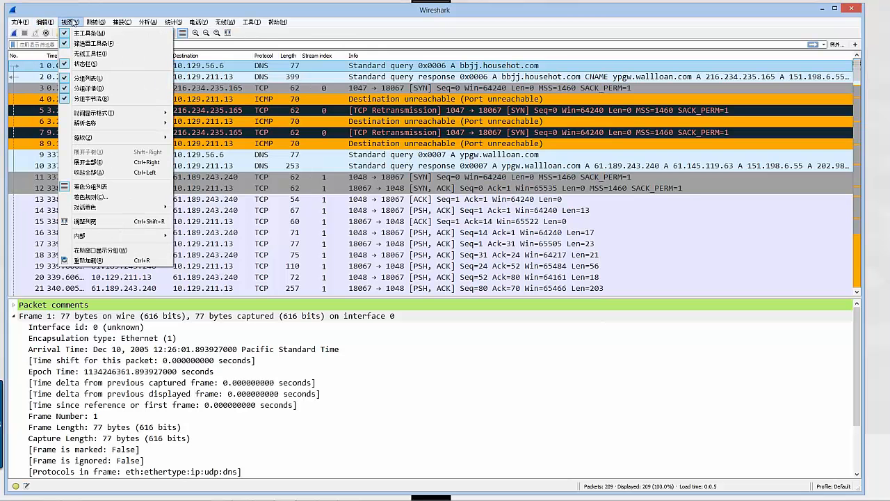
pyautogui.moveTo(128, 24)
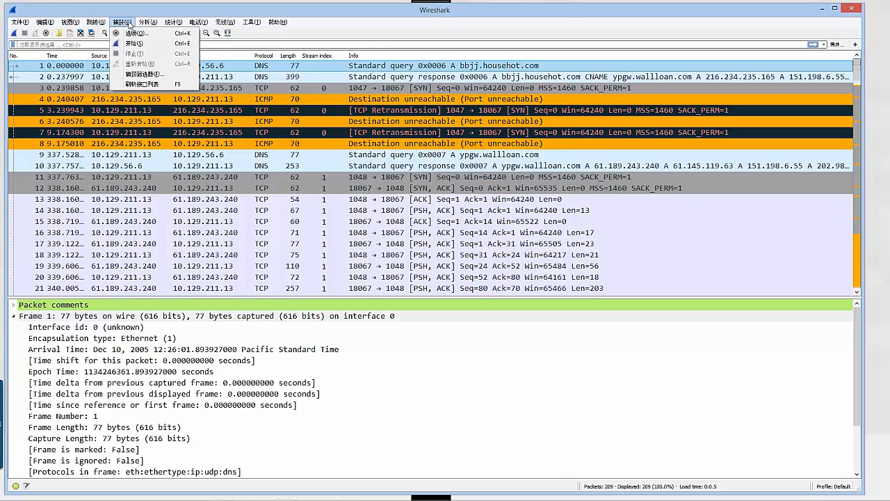
pyautogui.moveTo(179, 25)
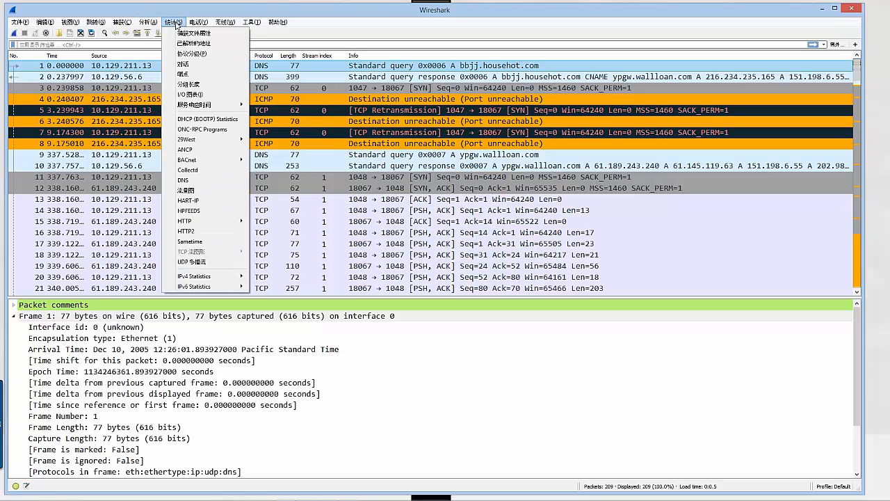
pyautogui.moveTo(257, 25)
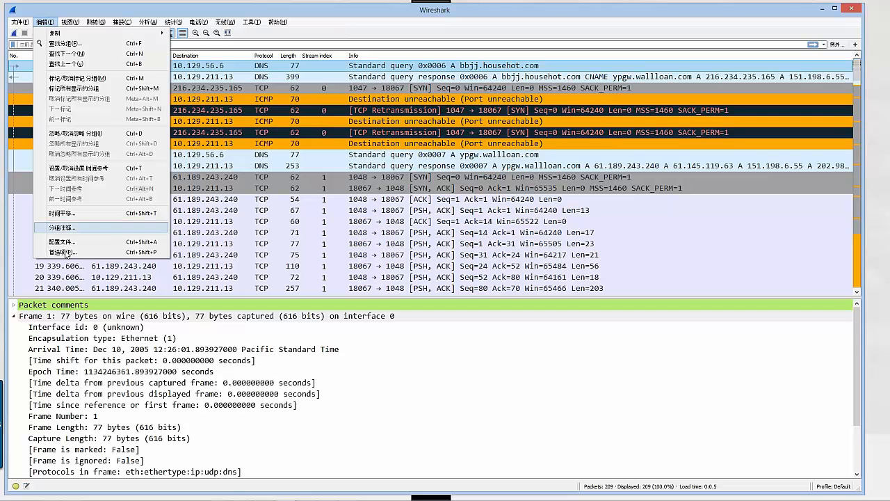
# Set the interface language preference to Use system setting and apply it
pyautogui.click(64, 253)
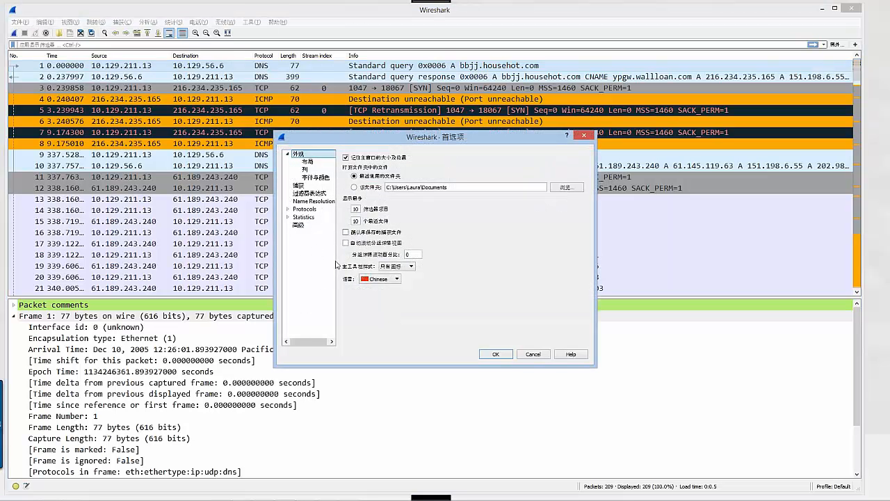
pyautogui.click(398, 279)
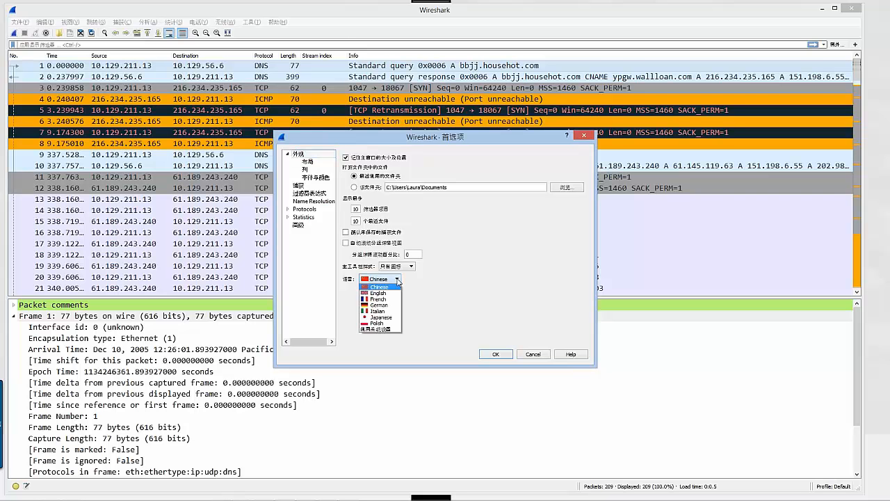
pyautogui.click(395, 330)
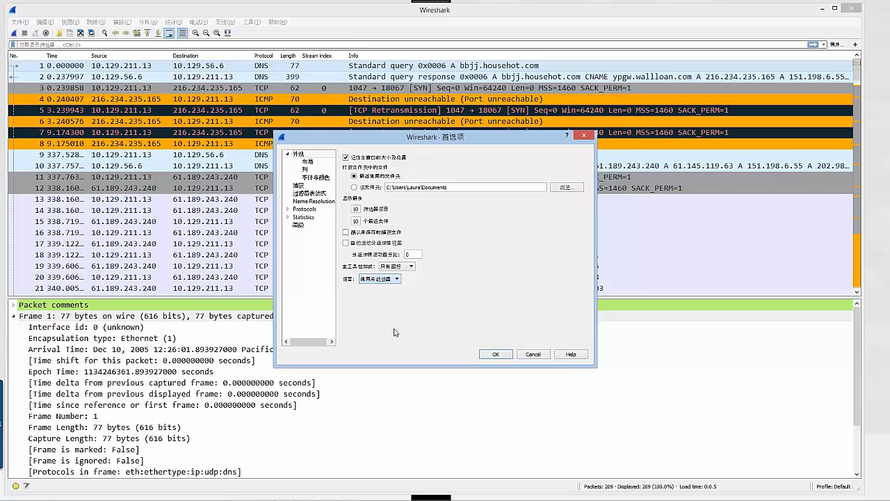
pyautogui.click(493, 355)
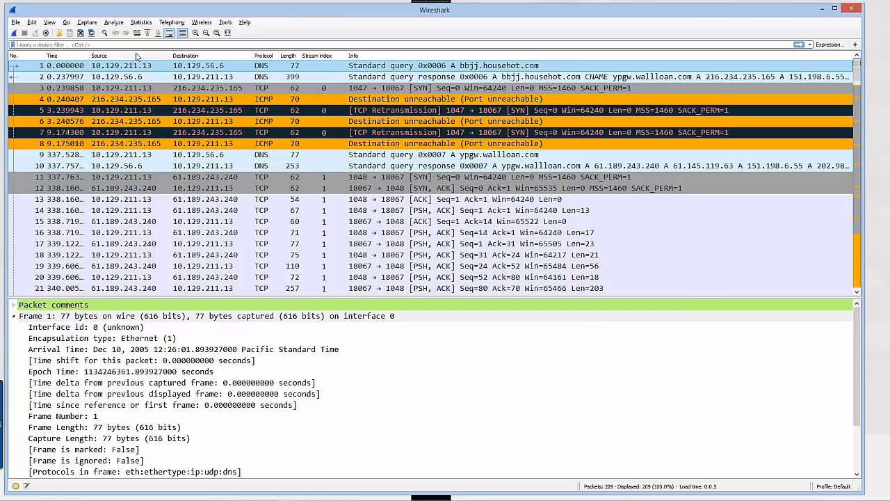
pyautogui.hotkey('alt', 'Tab')
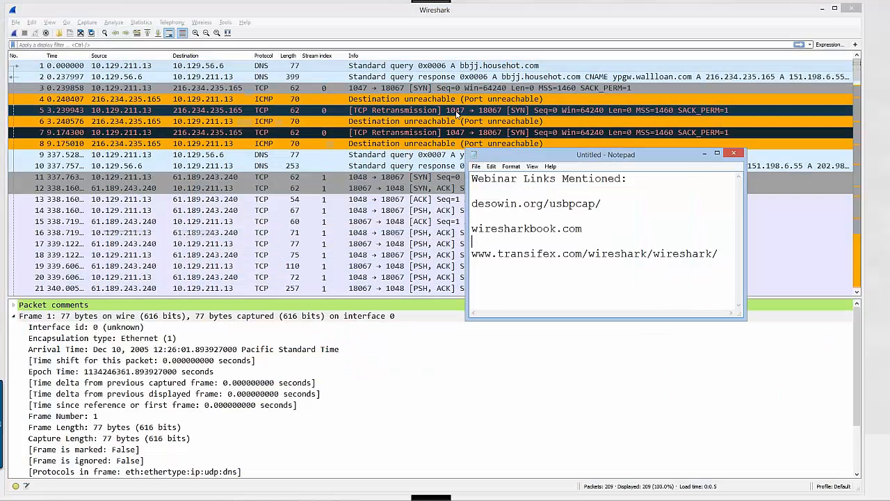
pyautogui.moveTo(719, 257); pyautogui.dragTo(472, 255)
pyautogui.hotkey('ctrl', 'c')
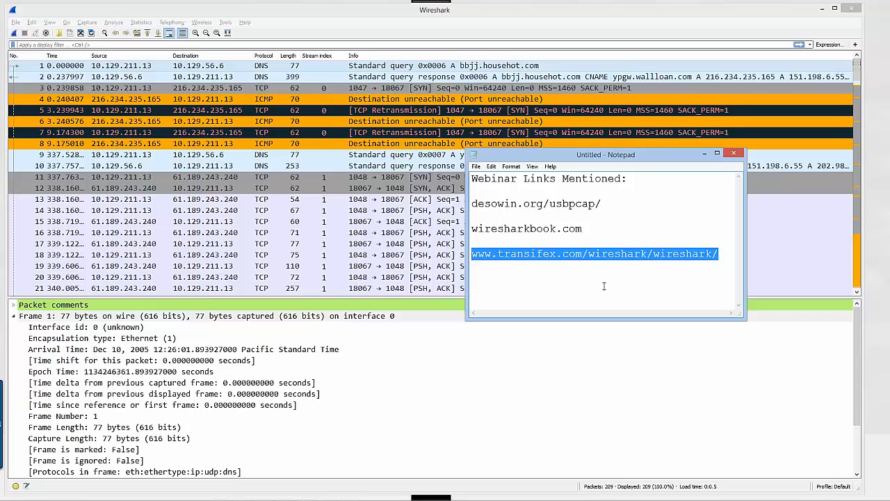
pyautogui.hotkey('alt', 'Tab')
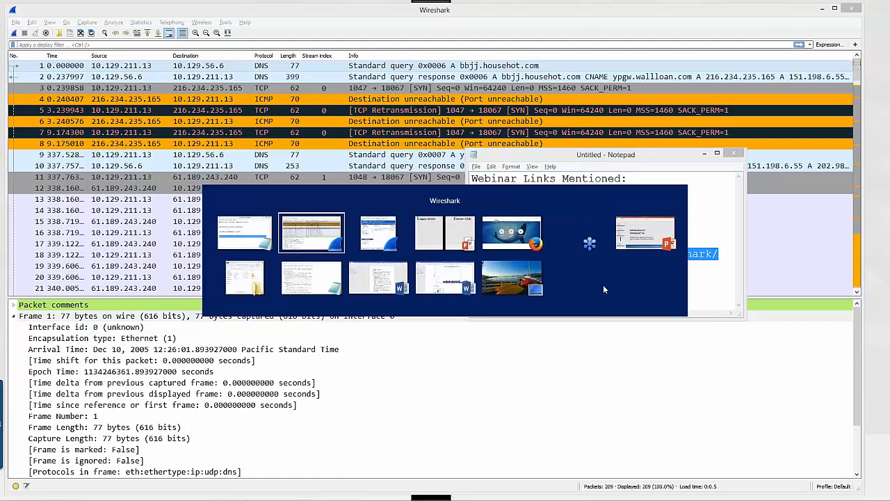
pyautogui.hotkey('alt', 'Tab')
pyautogui.hotkey('alt', 'Tab')
pyautogui.hotkey('alt', 'Tab')
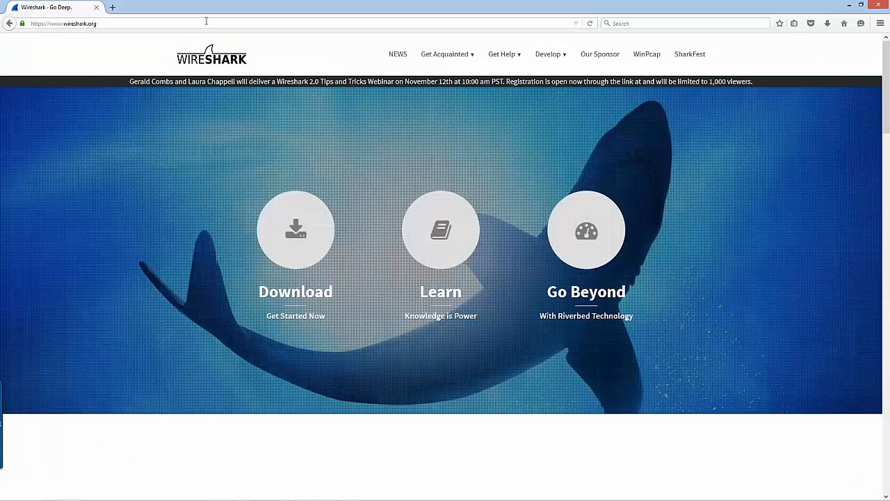
pyautogui.click(205, 22)
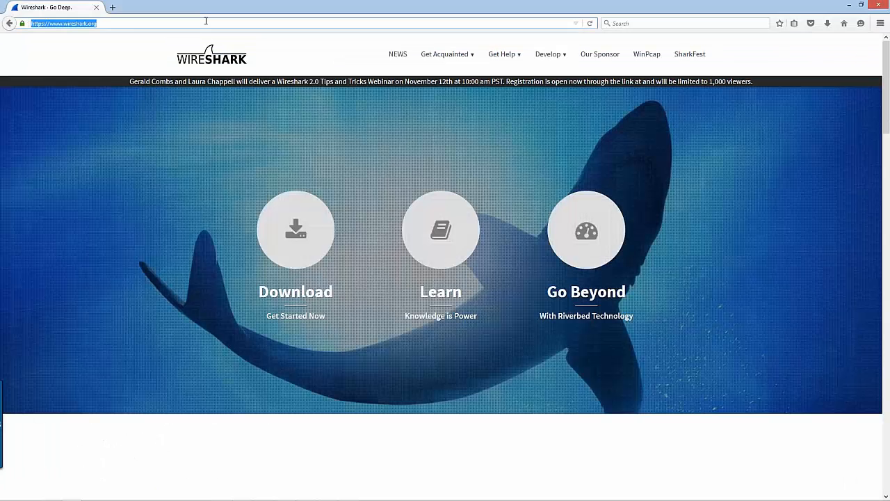
pyautogui.hotkey('ctrl', 'v')
pyautogui.press('Return')
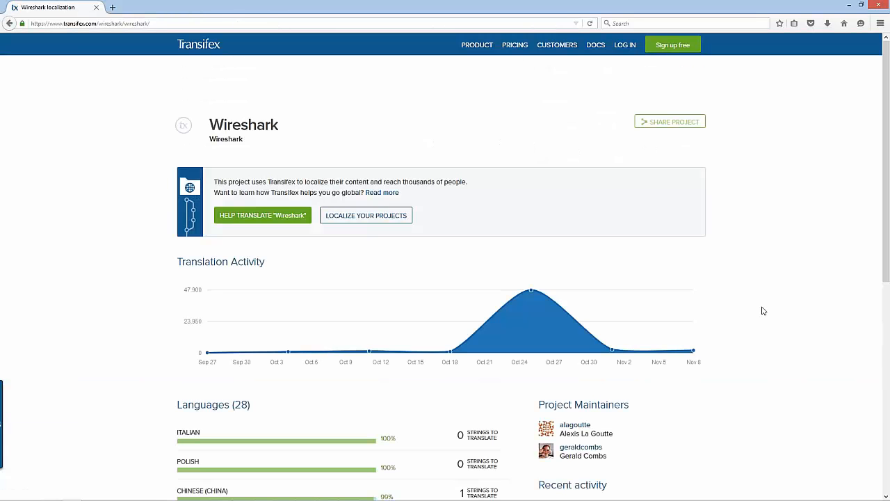
# Examine the translation progress of each language on the Transifex Wireshark project page
pyautogui.scroll(-3, 762, 311)
pyautogui.scroll(-3, 761, 311)
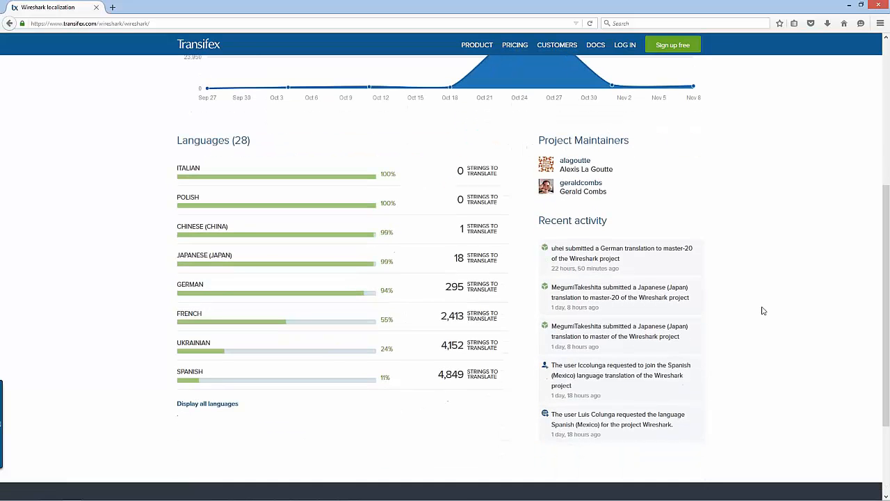
pyautogui.scroll(-2, 761, 311)
pyautogui.scroll(2, 762, 311)
pyautogui.moveTo(239, 191)
# Switch back to Wireshark and load the capture file http-download-bad.pcapng from the Trace Files -Master Set folder
pyautogui.hotkey('alt', 'Tab')
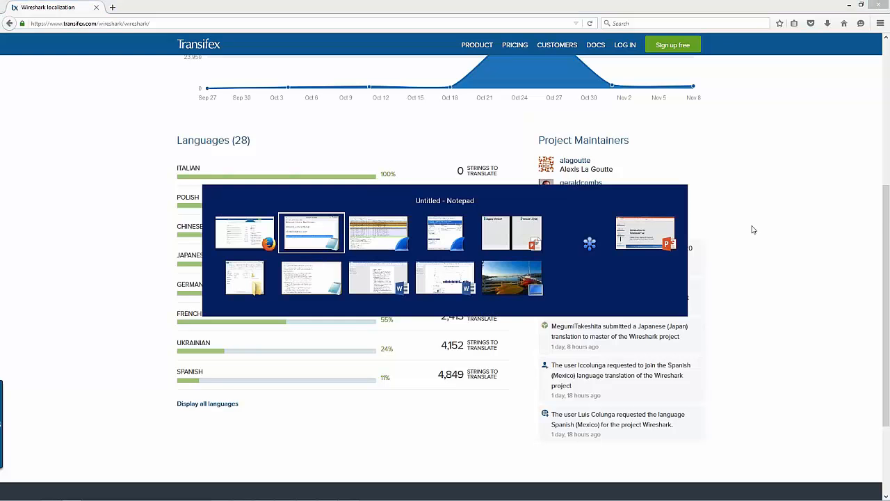
pyautogui.hotkey('alt', 'Tab')
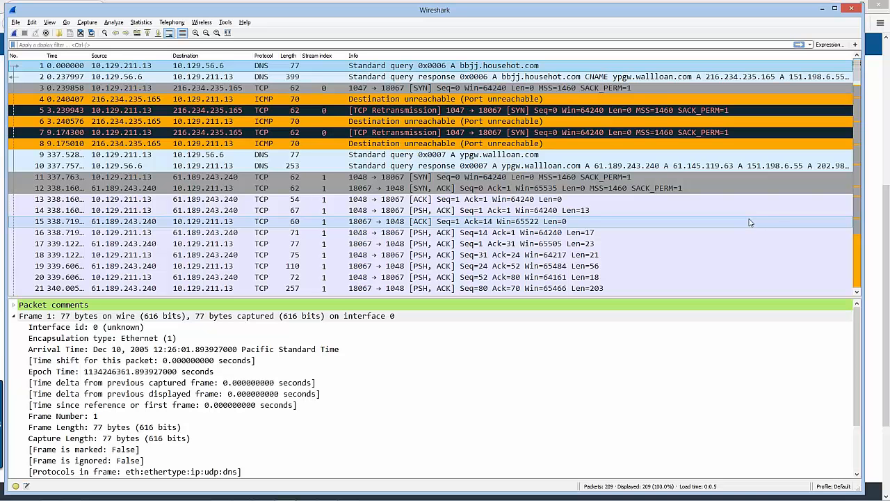
pyautogui.click(58, 34)
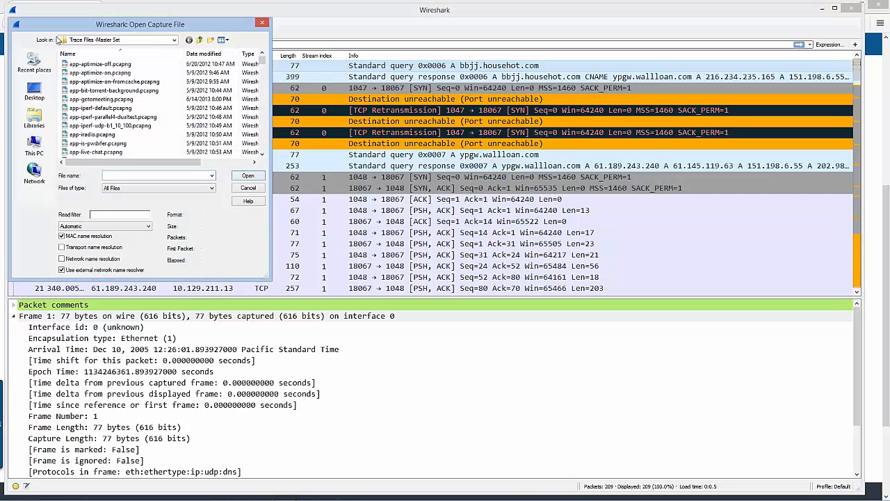
pyautogui.write('http')
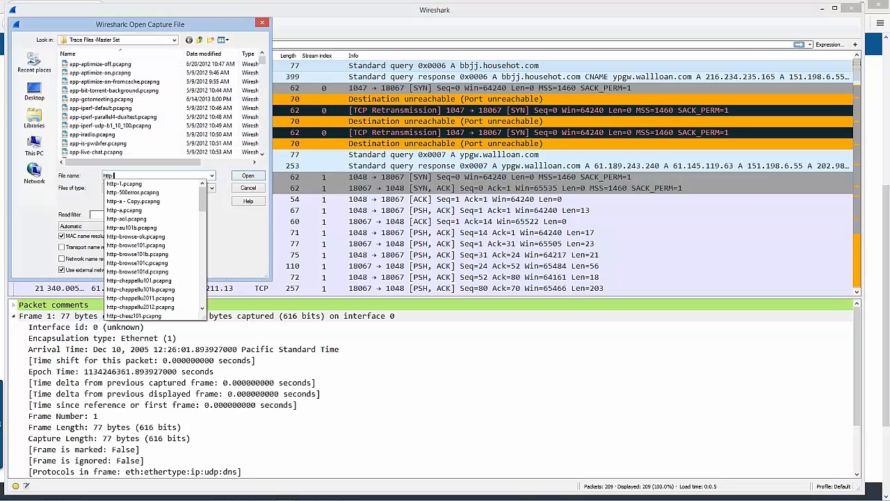
pyautogui.write('-down')
pyautogui.press('Down')
pyautogui.press('Down')
pyautogui.press('Down')
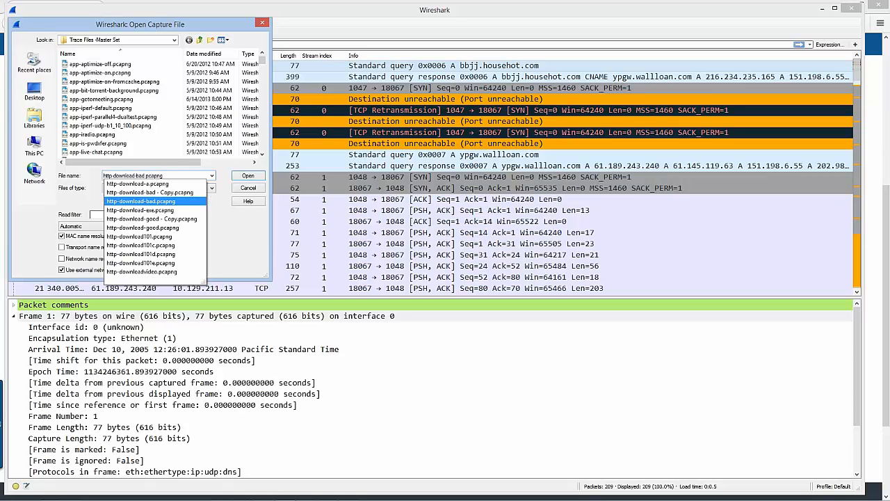
pyautogui.press('Return')
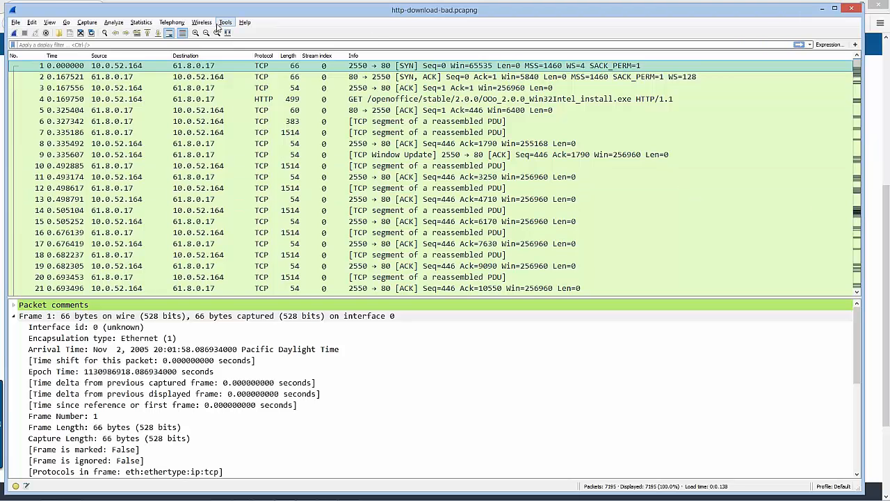
# Create an I/O Graph for the http-download-bad capture and move its window toward the upper part of the packet list
pyautogui.click(142, 24)
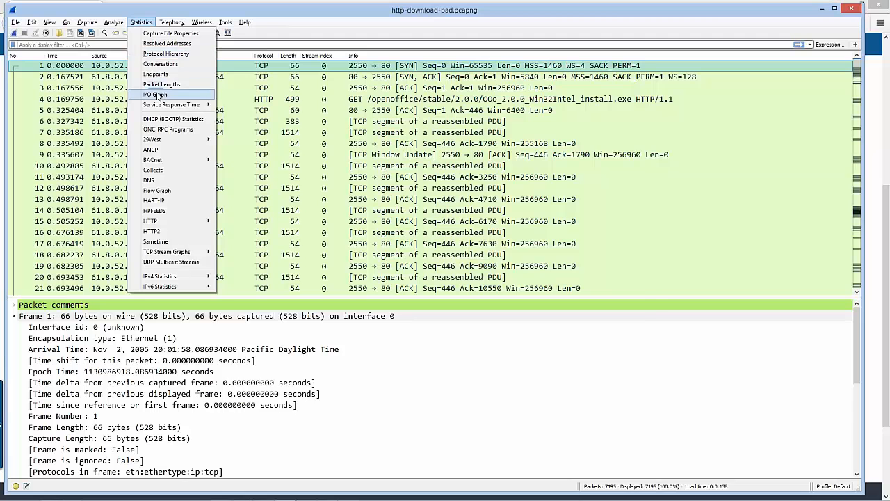
pyautogui.click(157, 95)
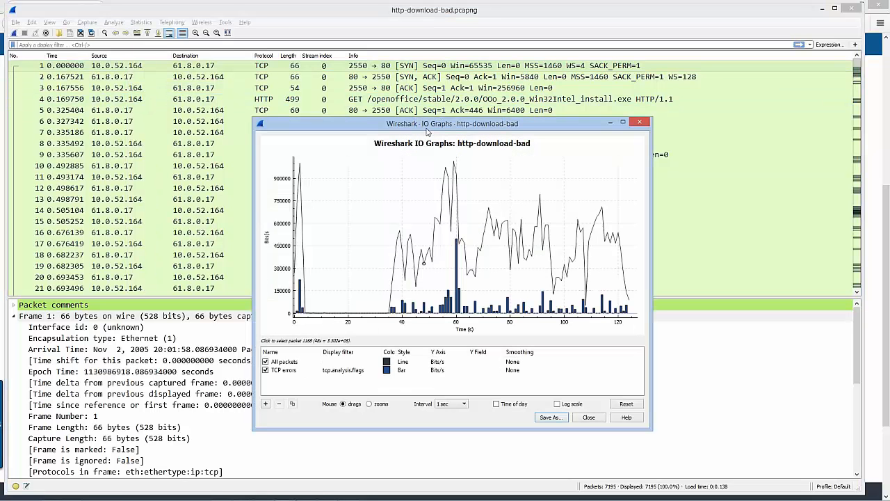
pyautogui.moveTo(427, 132); pyautogui.dragTo(370, 73)
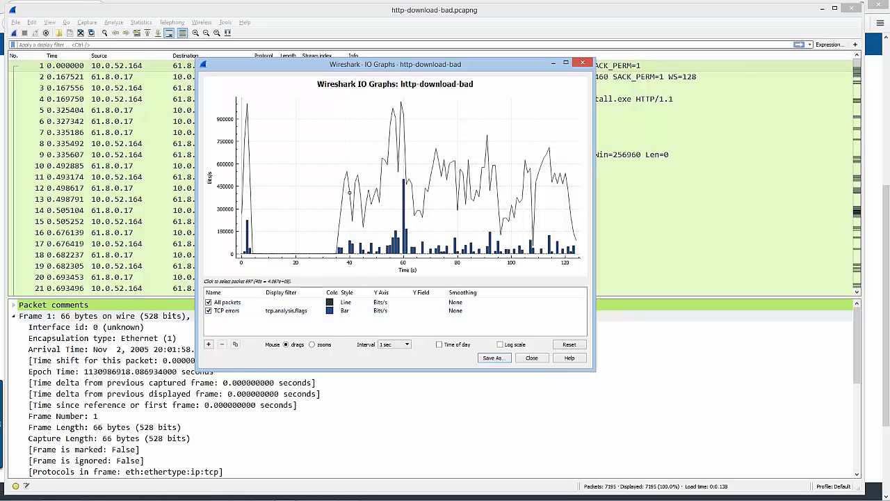
# Change the color of the TCP errors bar graph, trying red and settling on light blue
pyautogui.click(333, 316)
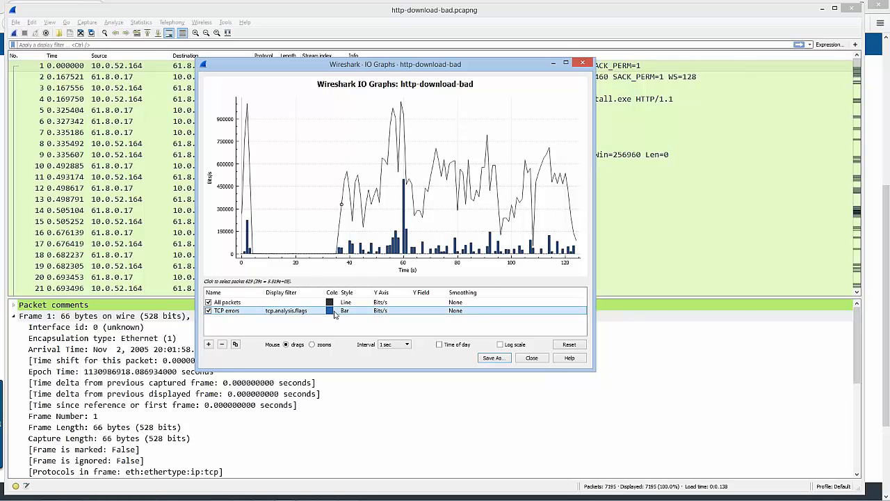
pyautogui.doubleClick(333, 315)
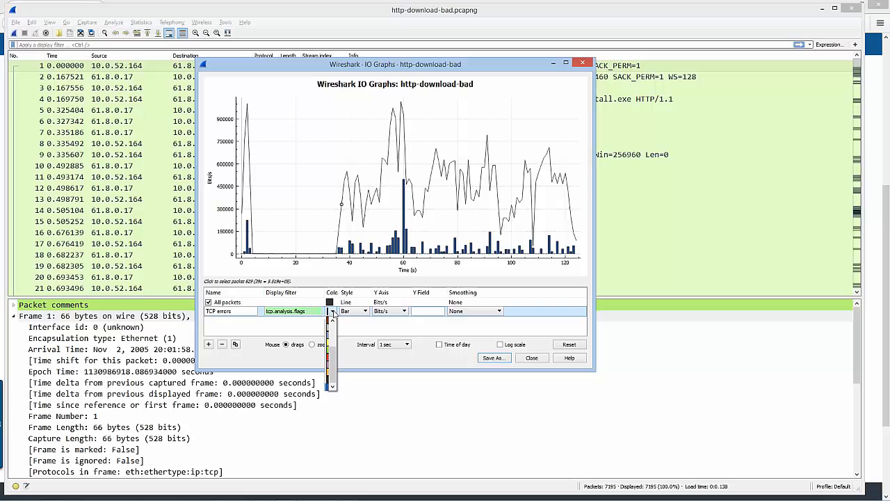
pyautogui.click(328, 358)
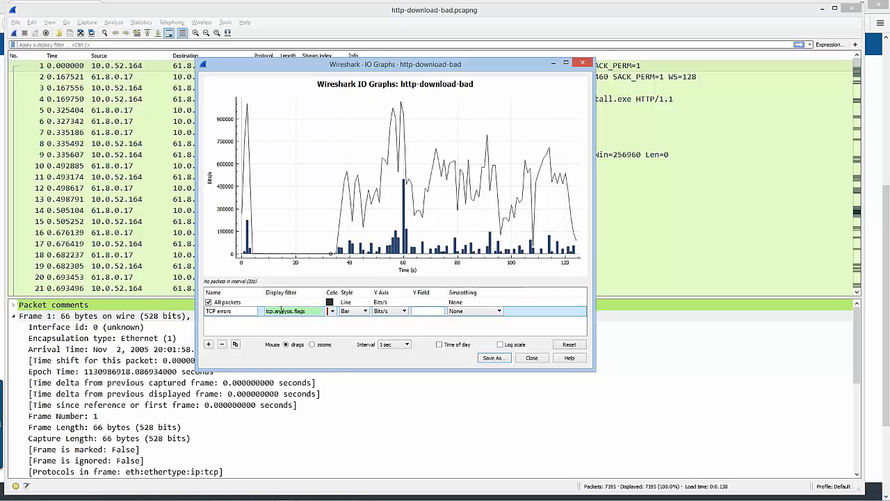
pyautogui.click(333, 312)
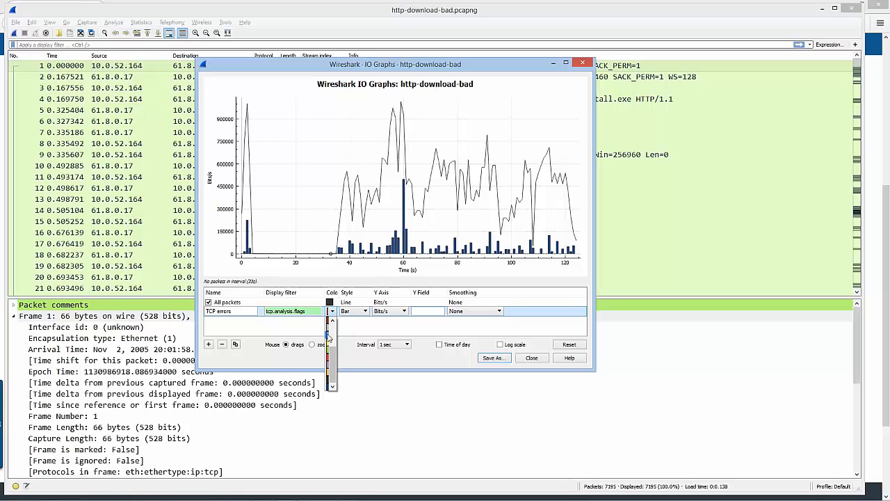
pyautogui.click(331, 336)
pyautogui.click(340, 323)
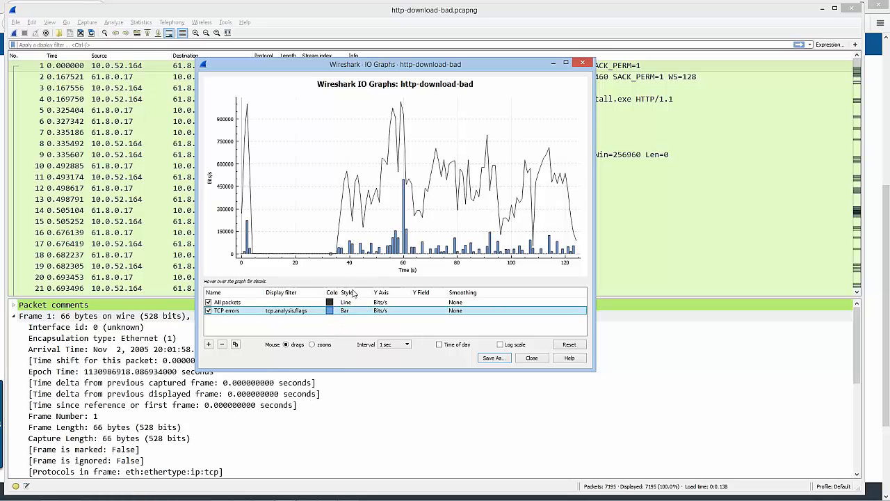
# Change the color of the TCP errors bar graph to red
pyautogui.click(332, 314)
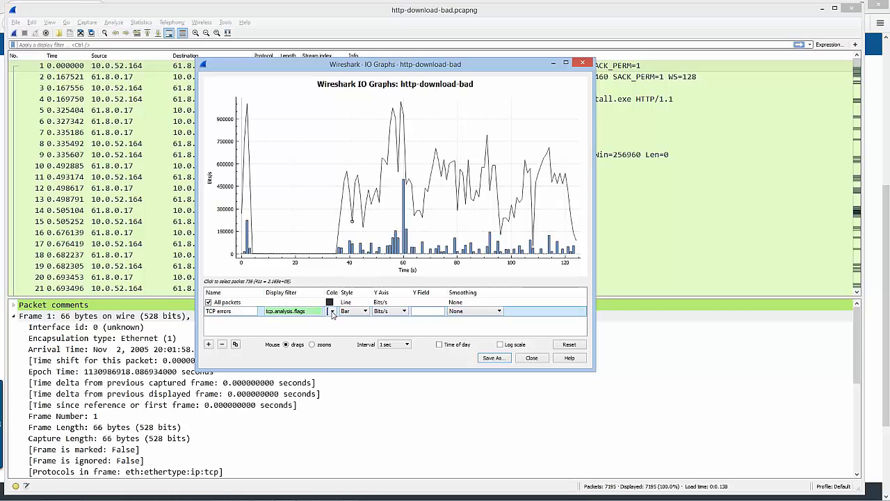
pyautogui.click(332, 315)
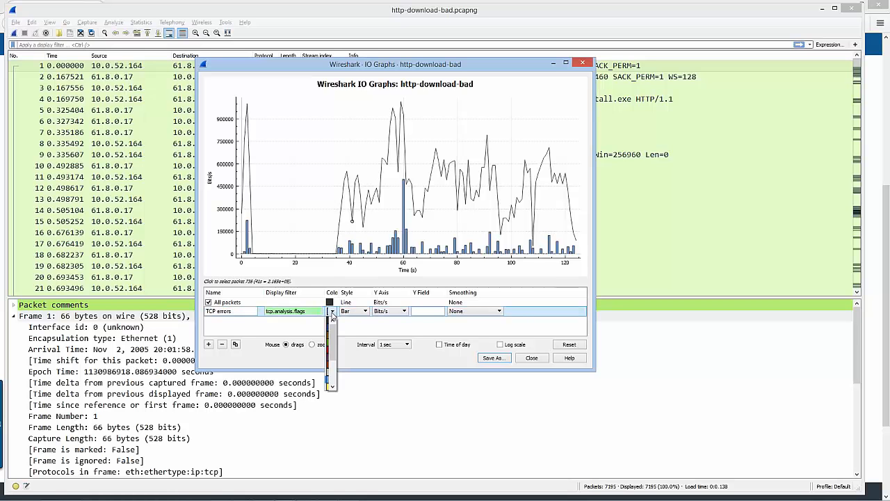
pyautogui.click(328, 352)
pyautogui.click(339, 333)
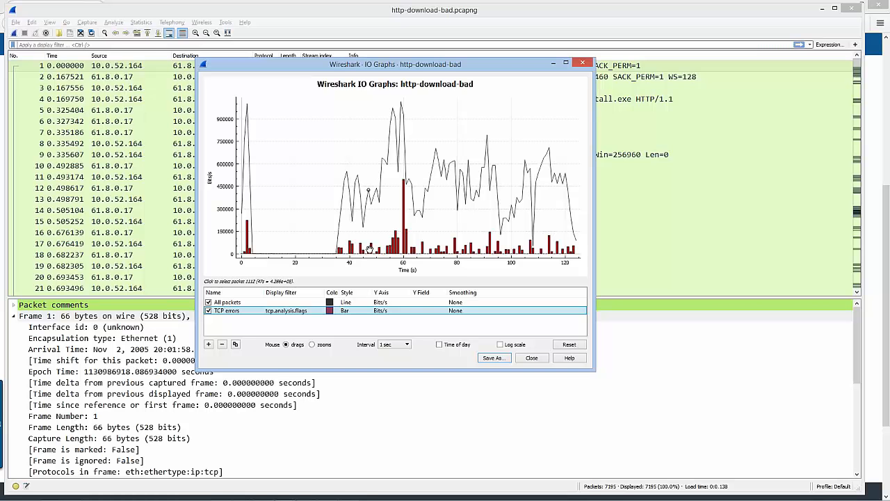
# Jump to the packets behind several points of the All packets line between about 48 and 59 seconds
pyautogui.click(371, 203)
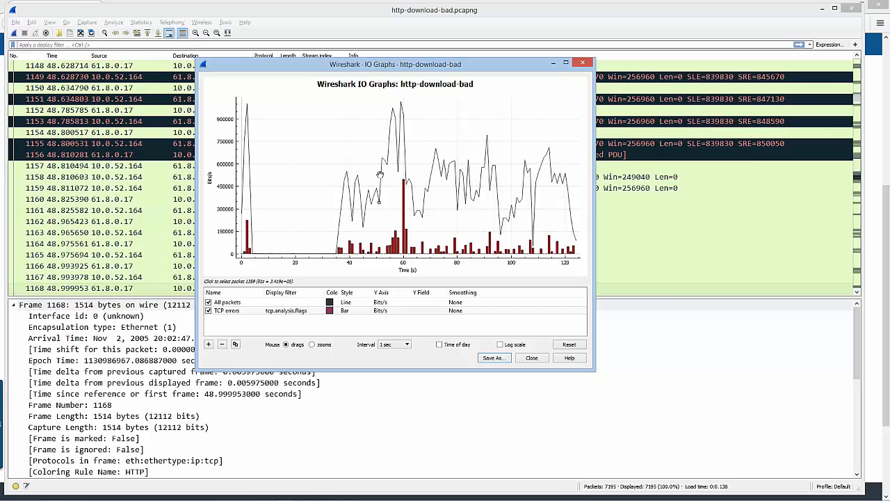
pyautogui.click(392, 109)
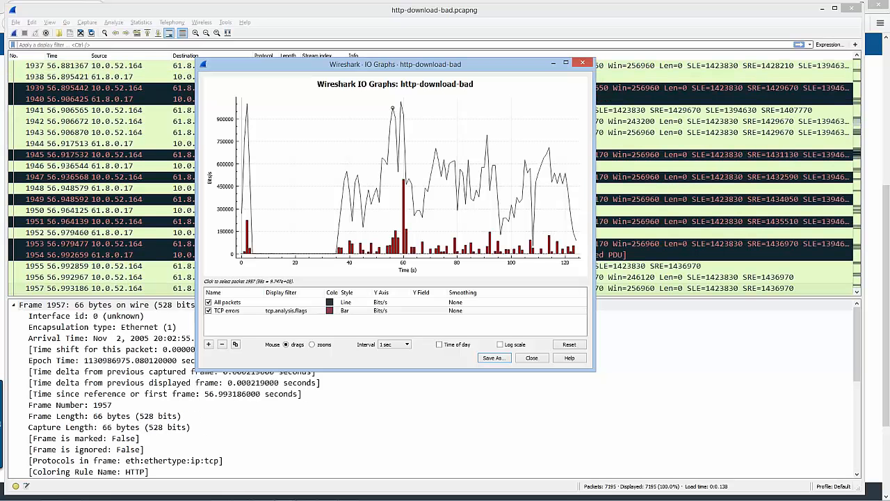
pyautogui.click(390, 122)
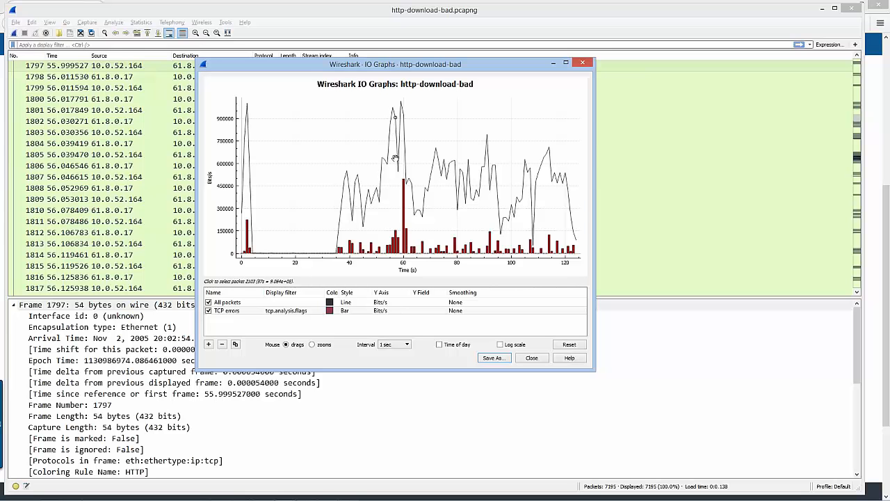
pyautogui.click(398, 173)
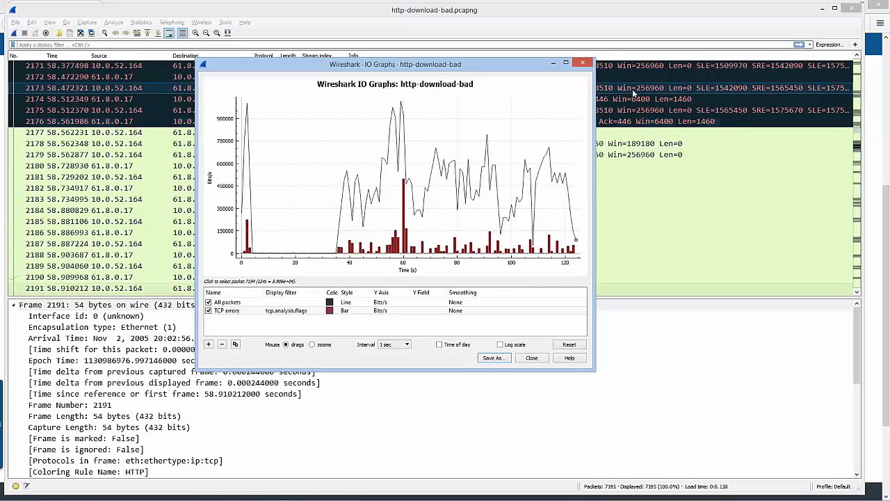
# Move the I/O Graph window down to uncover the packet list and jump to packets at graph points around 71 to 75 seconds
pyautogui.moveTo(509, 71); pyautogui.dragTo(522, 132)
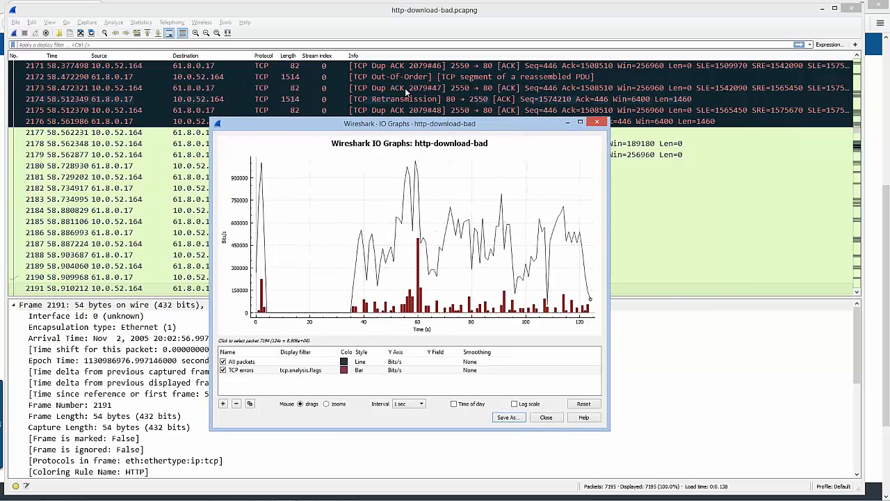
pyautogui.click(450, 210)
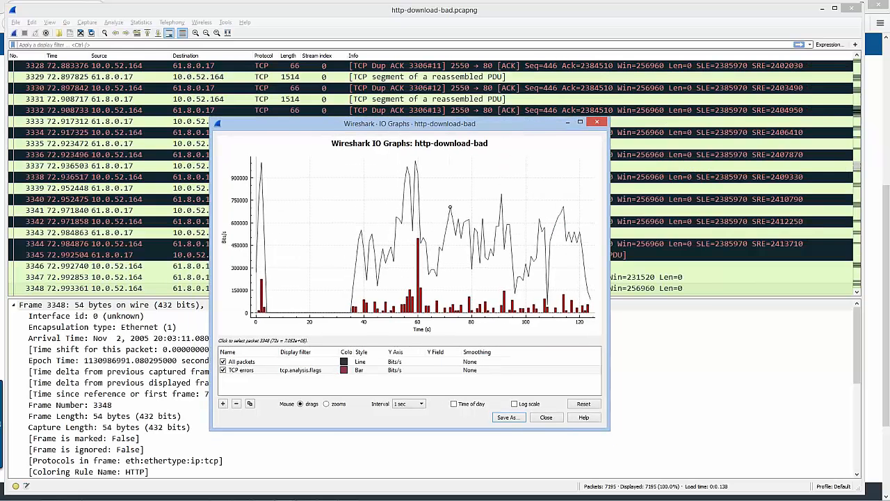
pyautogui.click(447, 222)
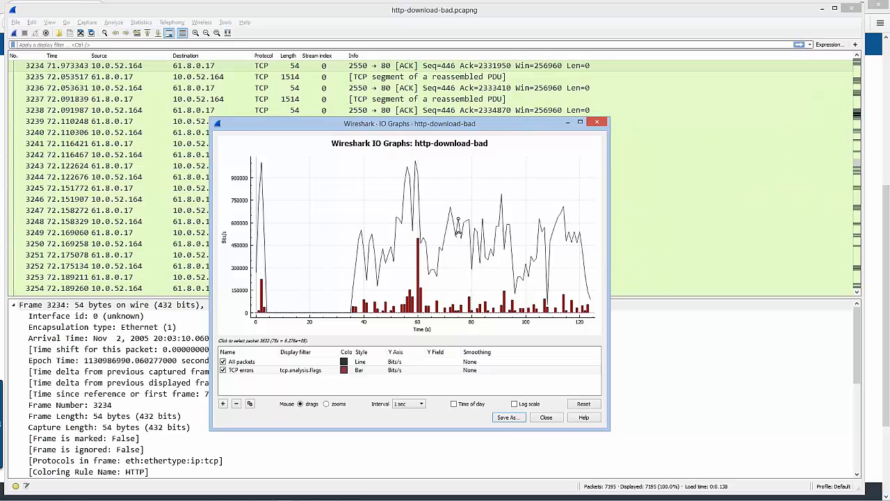
pyautogui.click(453, 239)
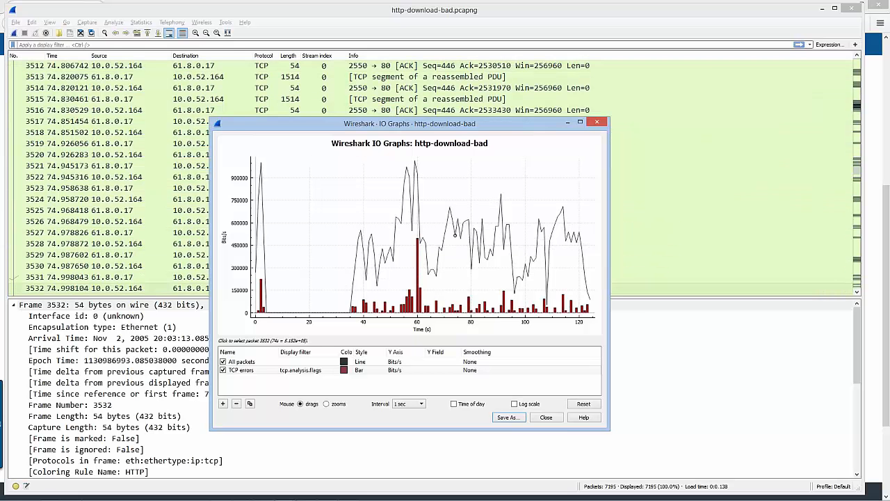
pyautogui.click(454, 238)
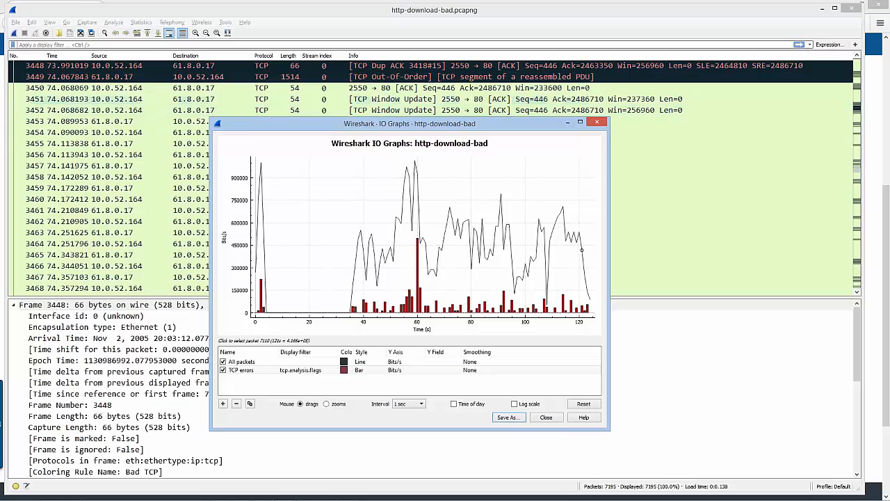
# Review the graph's zoom and move commands, and pan the plot toward the upper right
pyautogui.rightClick(323, 189)
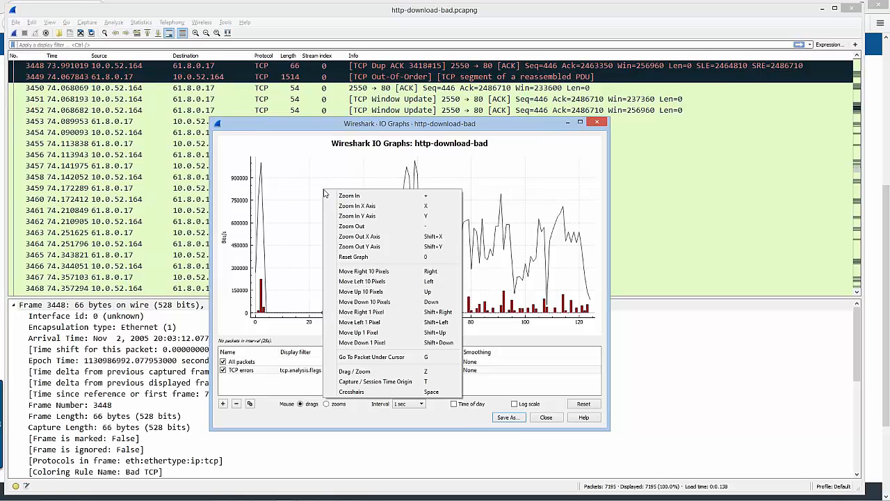
pyautogui.click(291, 310)
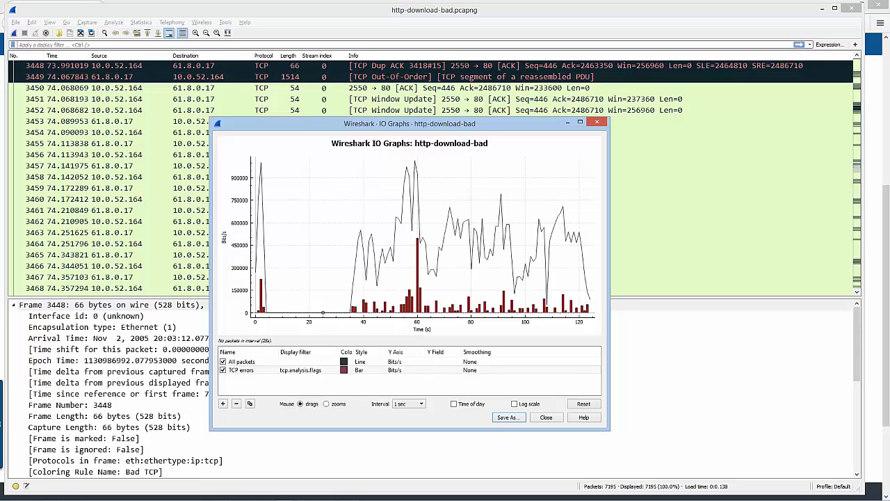
pyautogui.moveTo(286, 306); pyautogui.dragTo(404, 236)
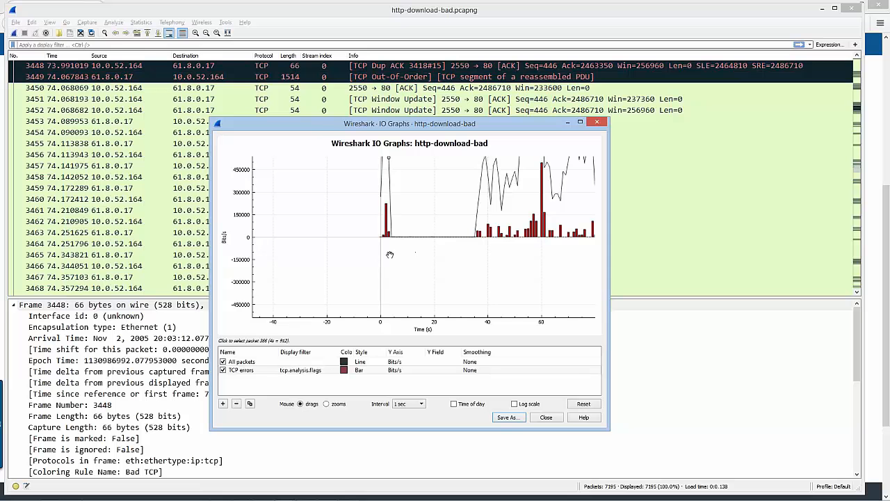
# Set the style of the TCP errors graph to Diamond
pyautogui.click(379, 370)
pyautogui.doubleClick(380, 370)
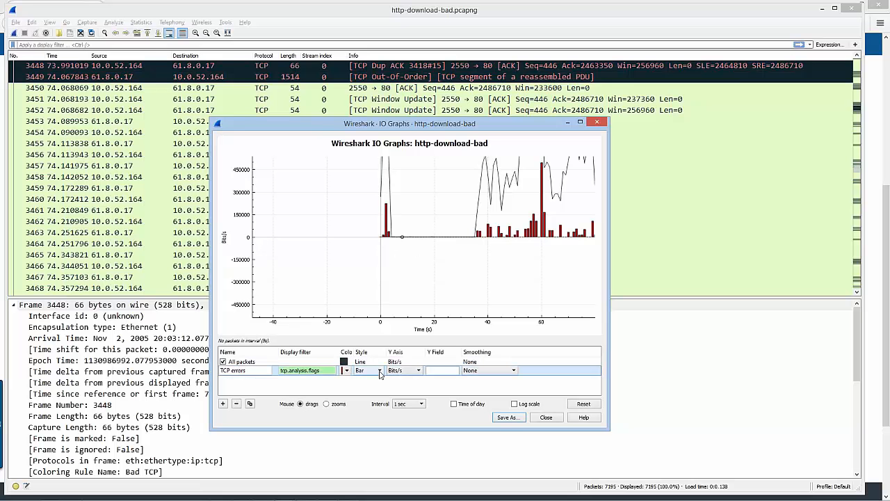
pyautogui.click(380, 371)
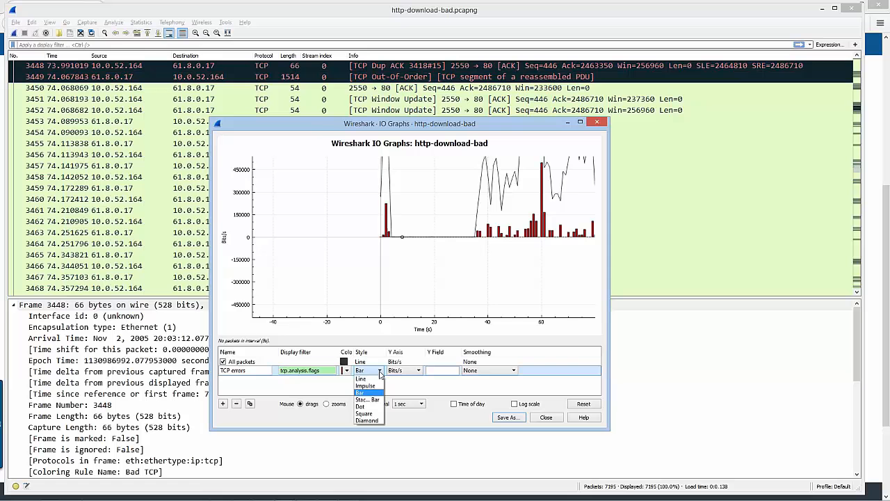
pyautogui.click(367, 421)
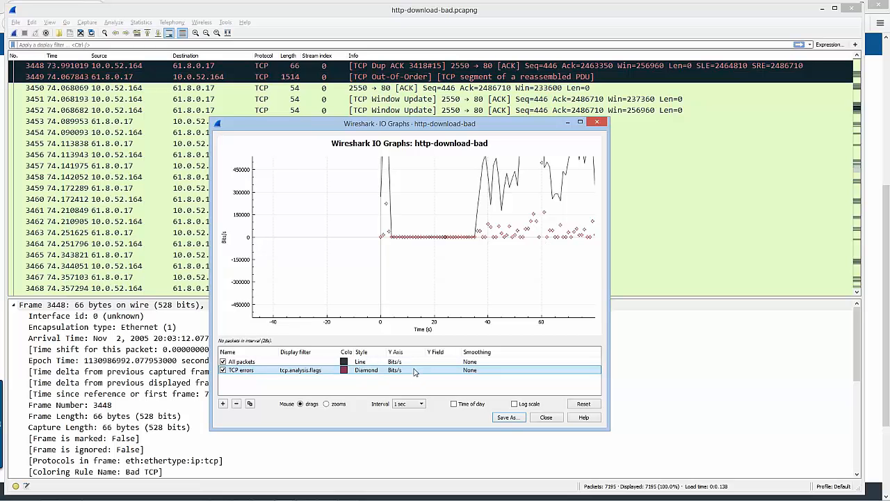
# Add a new graph named Window Update with the display filter tcp.analysis.window_update
pyautogui.click(223, 405)
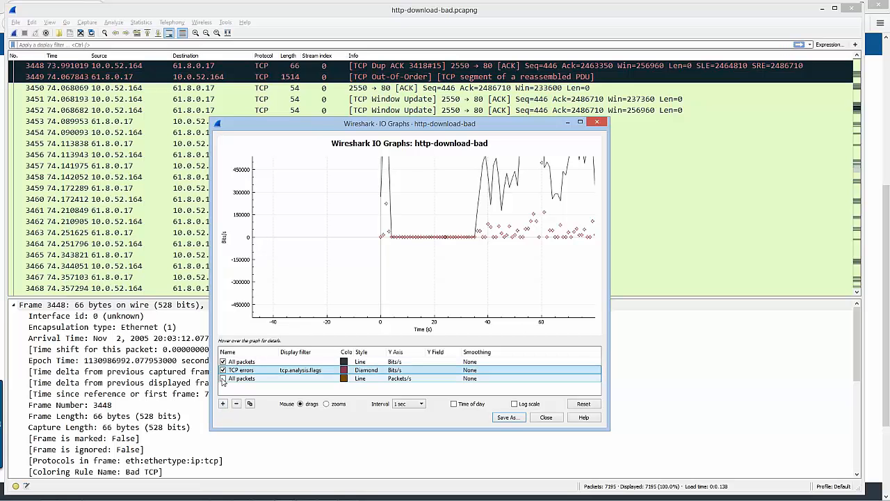
pyautogui.click(222, 380)
pyautogui.doubleClick(256, 380)
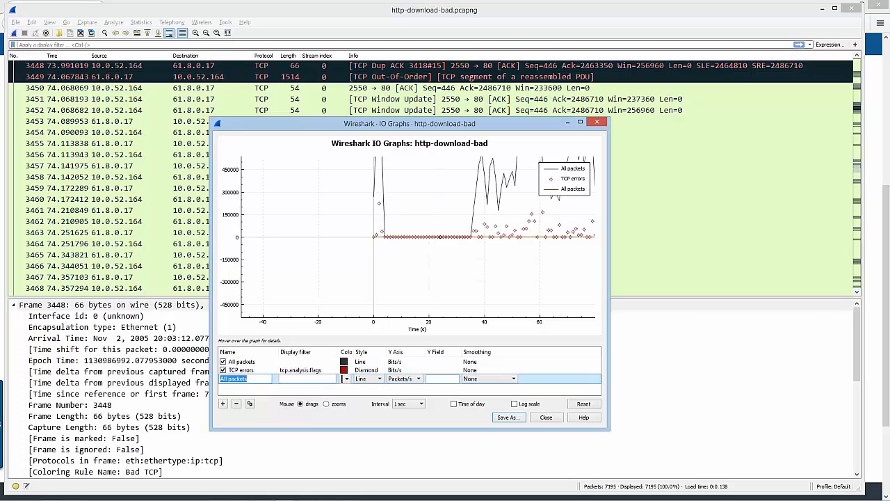
pyautogui.write('Window')
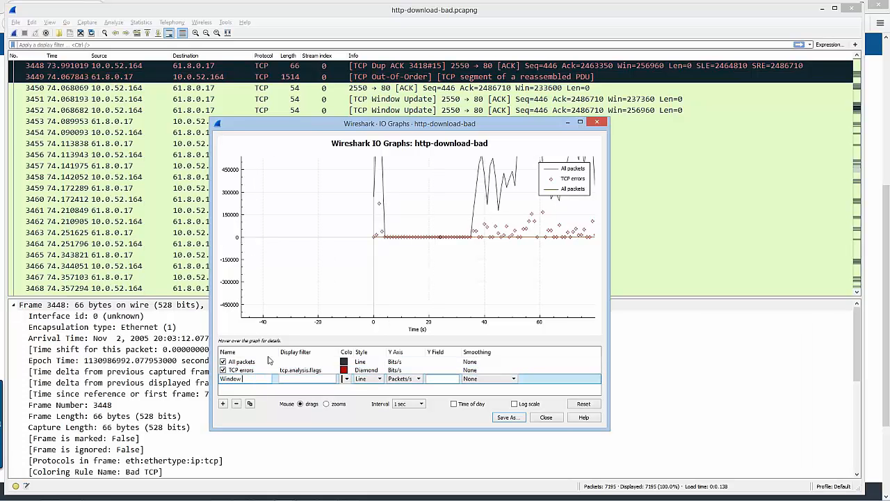
pyautogui.write(' Update')
pyautogui.press('Tab')
pyautogui.write('tcp.')
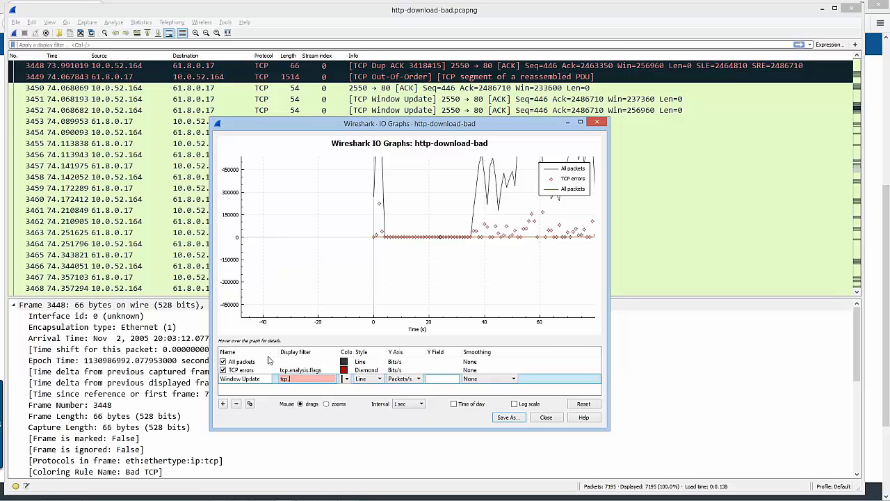
pyautogui.write('analysis.window_update')
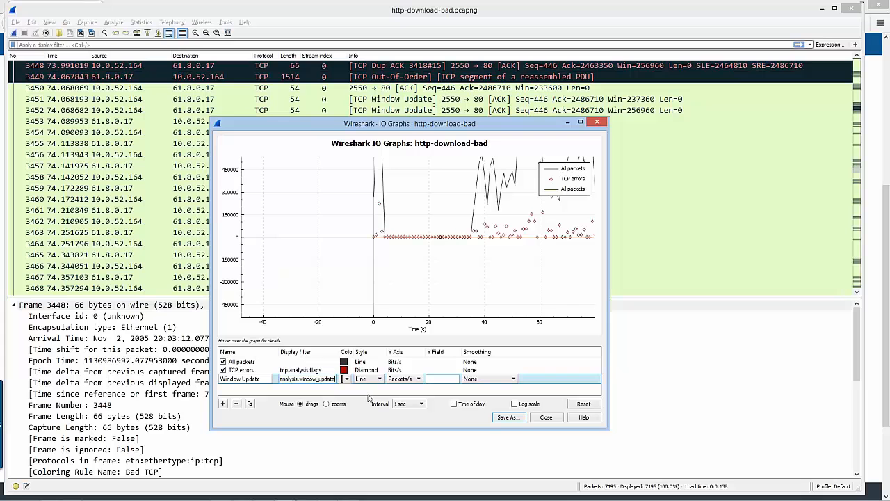
pyautogui.press('Return')
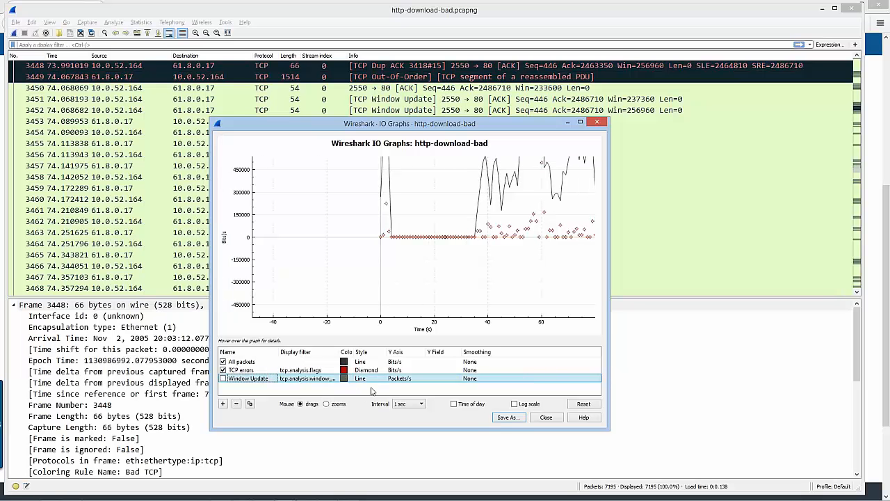
pyautogui.keyDown('shift'); pyautogui.click(290, 370); pyautogui.keyUp('shift')
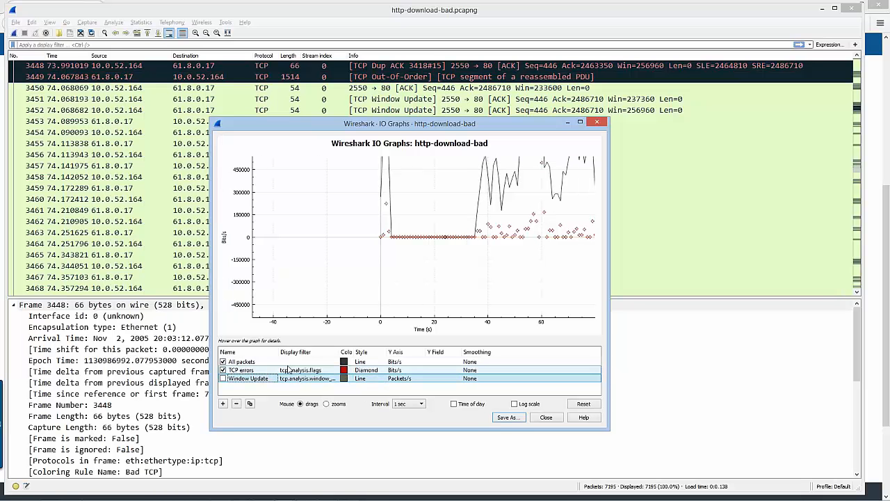
# Set the Window Update graph's style to Bar and its color to green
pyautogui.click(379, 379)
pyautogui.doubleClick(380, 379)
pyautogui.click(379, 380)
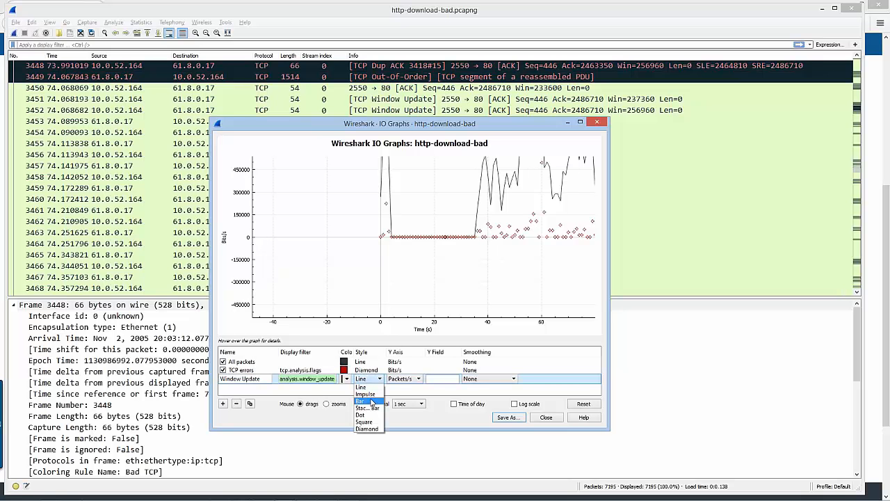
pyautogui.click(372, 403)
pyautogui.click(346, 380)
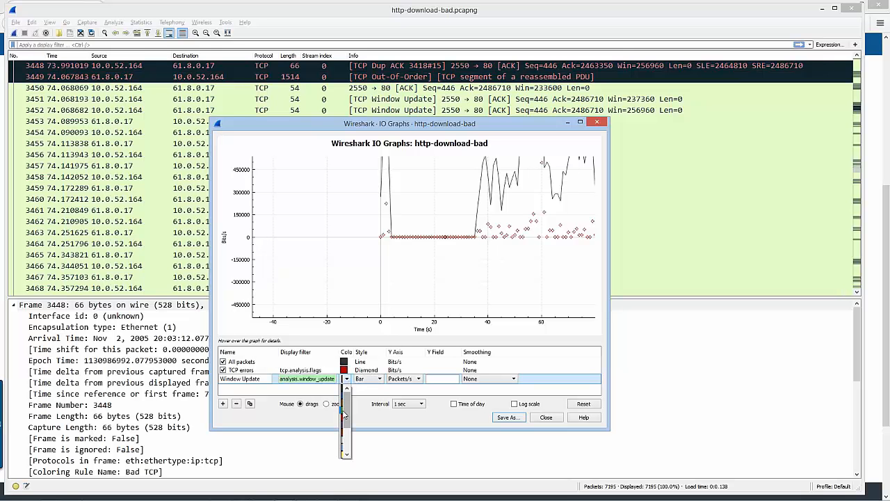
pyautogui.click(344, 415)
pyautogui.click(367, 394)
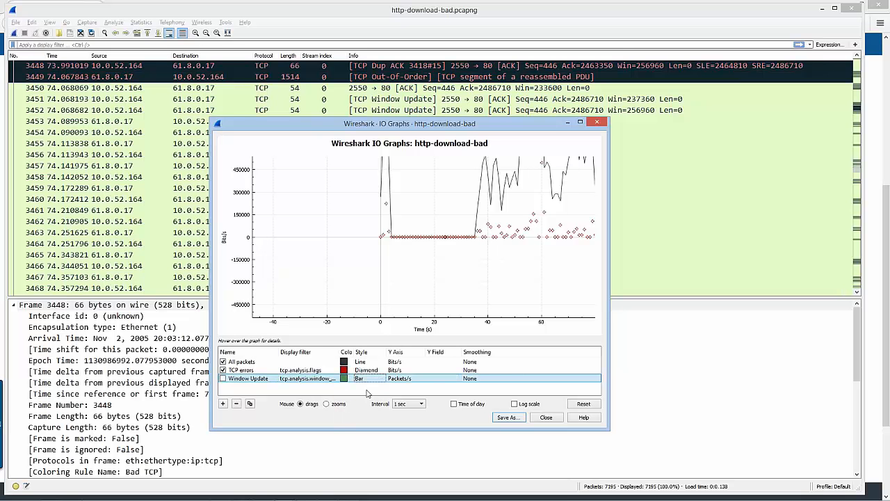
# Enable the Window Update graph and switch the plot to a logarithmic scale
pyautogui.click(223, 379)
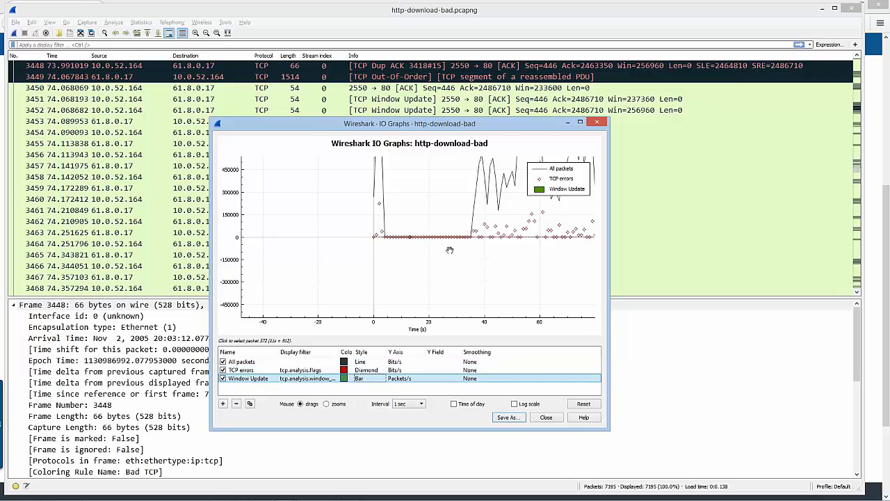
pyautogui.moveTo(495, 224); pyautogui.dragTo(411, 282)
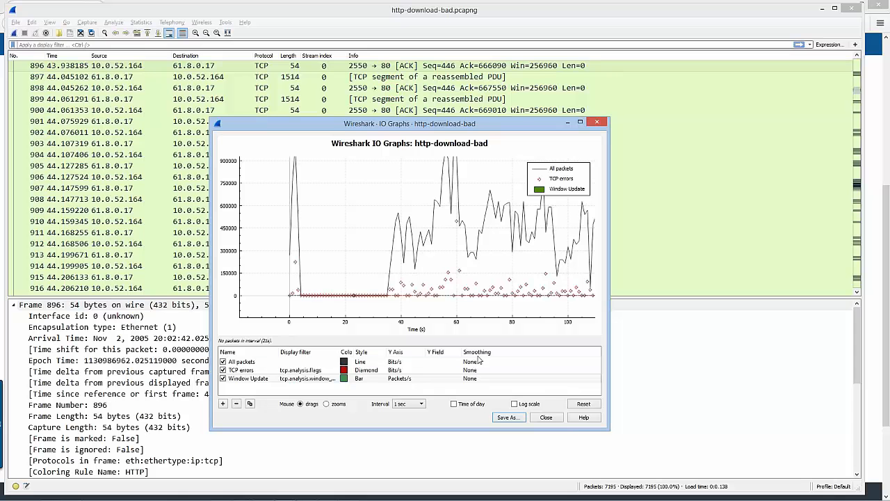
pyautogui.click(515, 404)
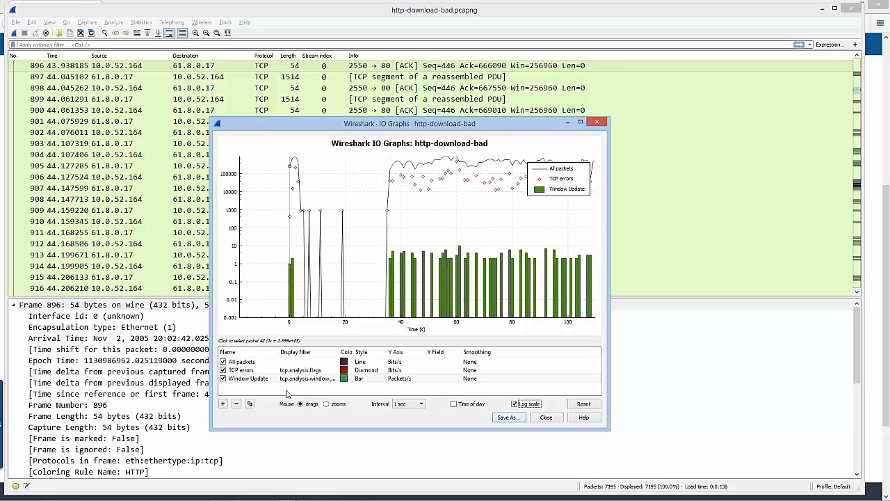
# Duplicate the Window Update graph and remove the copy after disabling it
pyautogui.click(252, 379)
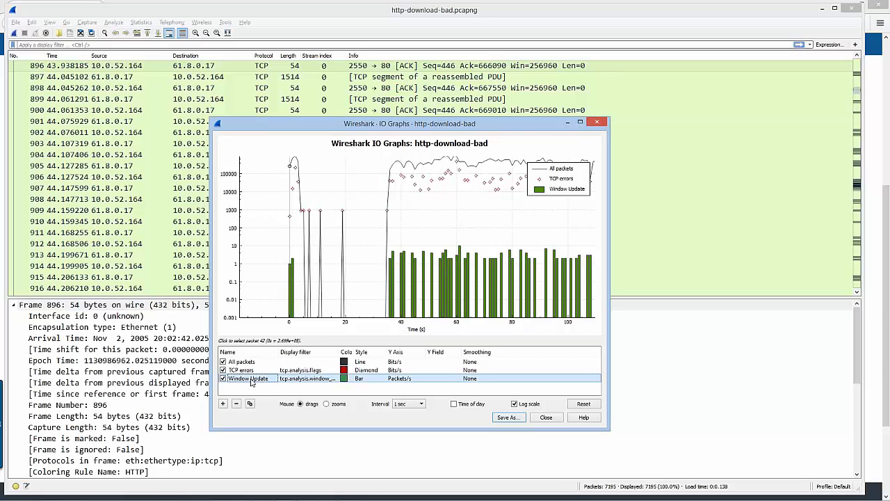
pyautogui.click(250, 403)
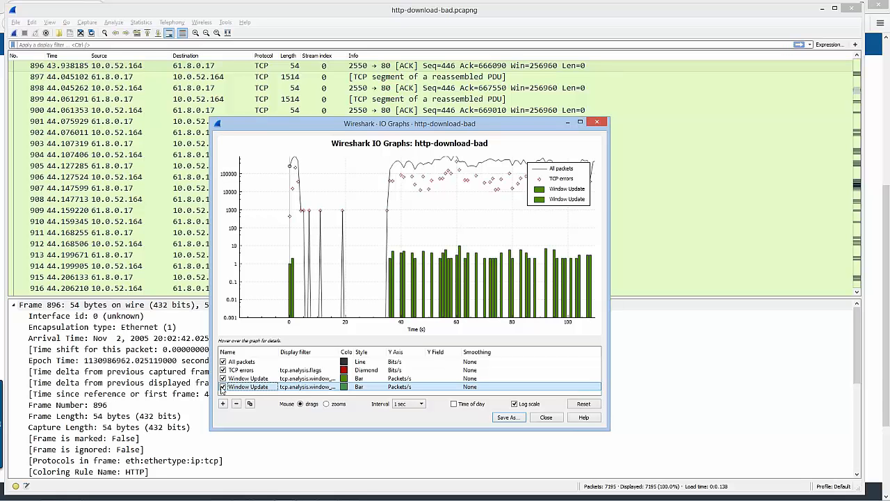
pyautogui.click(223, 387)
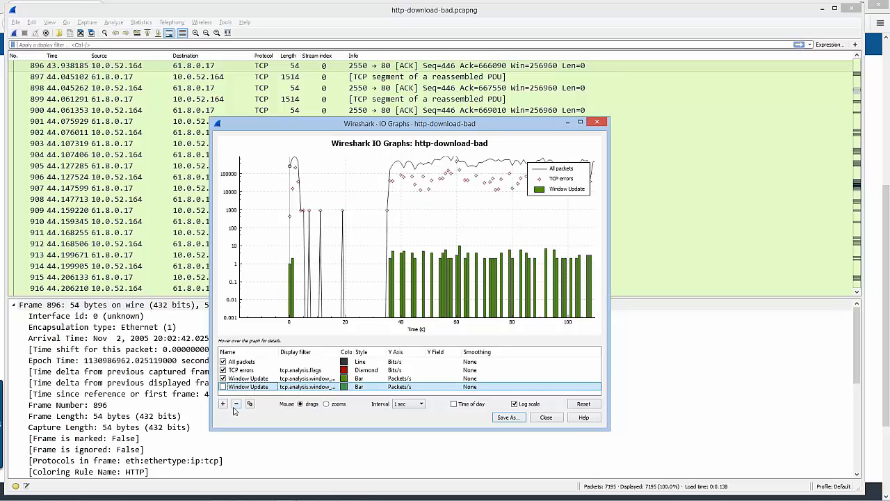
pyautogui.click(236, 404)
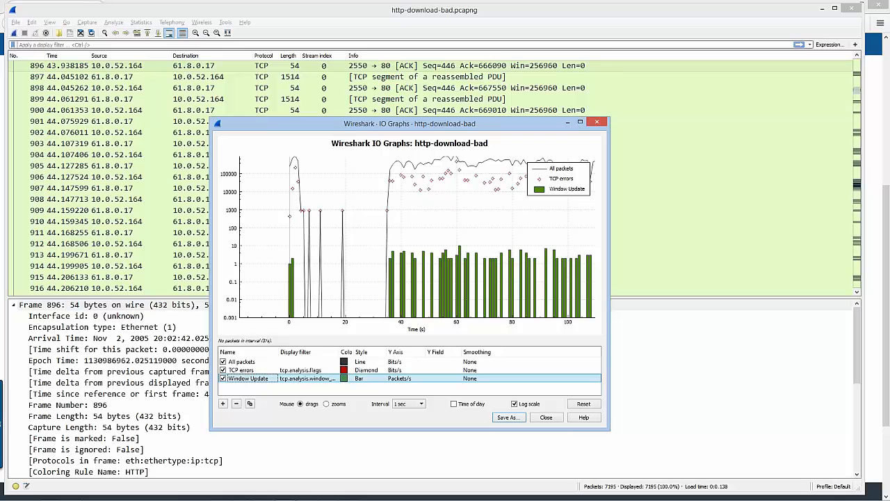
# Enlarge the IO Graphs window in height and on both sides to widen the plot
pyautogui.moveTo(371, 119); pyautogui.dragTo(370, 49)
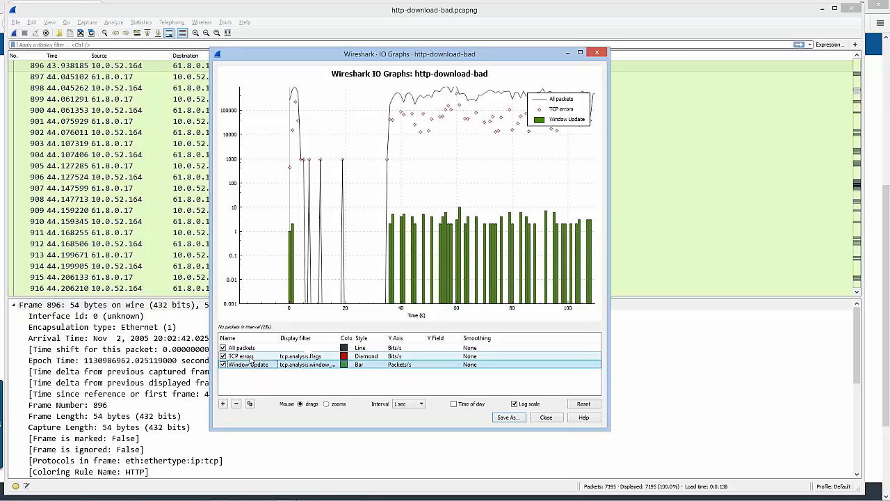
pyautogui.moveTo(210, 310); pyautogui.dragTo(63, 286)
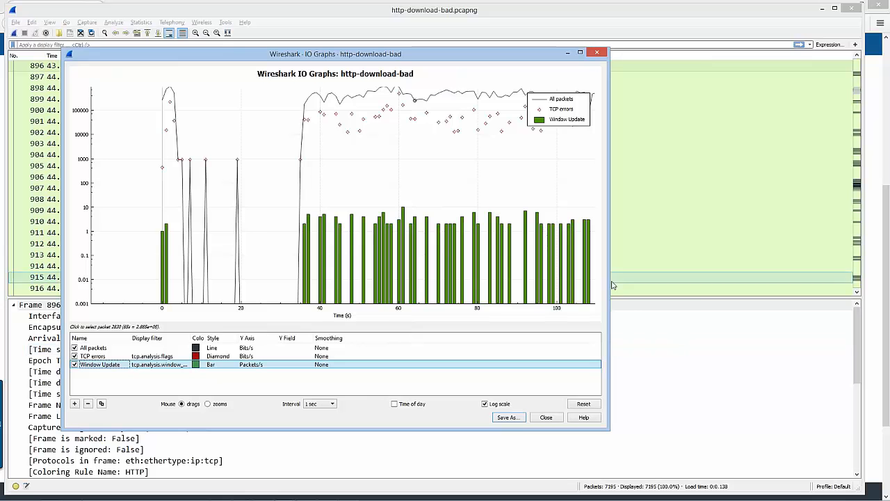
pyautogui.moveTo(610, 277); pyautogui.dragTo(700, 277)
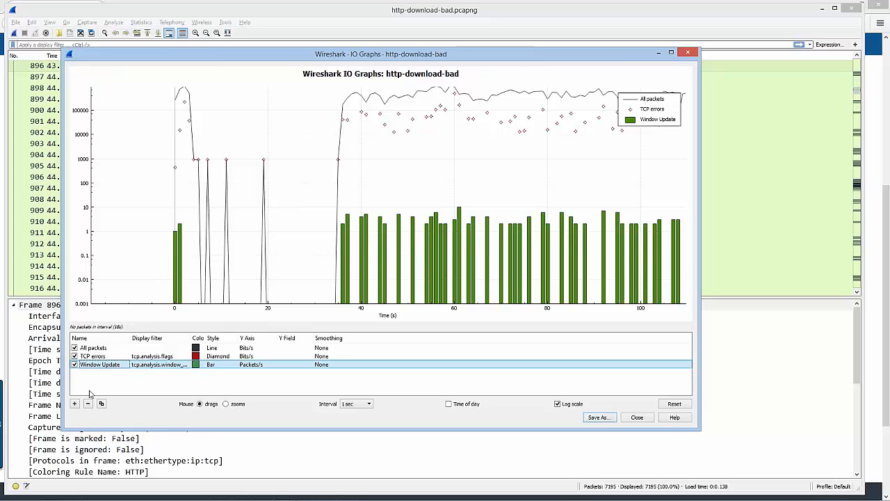
# Remove the Window Update graph and set the TCP errors graph's style to Bar
pyautogui.click(87, 404)
pyautogui.keyDown('shift'); pyautogui.click(103, 349); pyautogui.keyUp('shift')
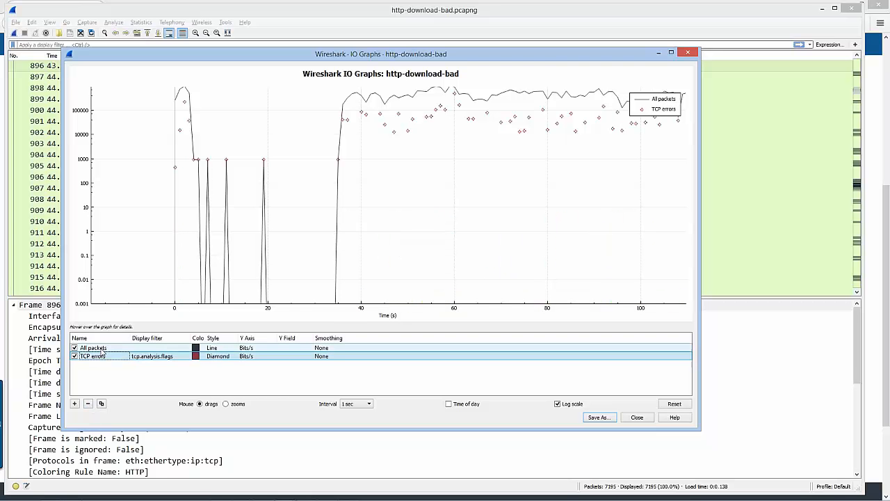
pyautogui.click(101, 356)
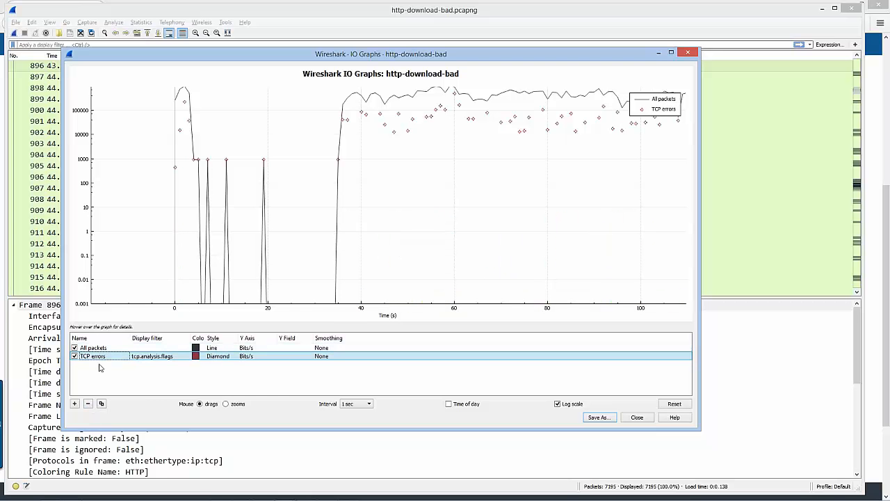
pyautogui.doubleClick(233, 359)
pyautogui.click(233, 360)
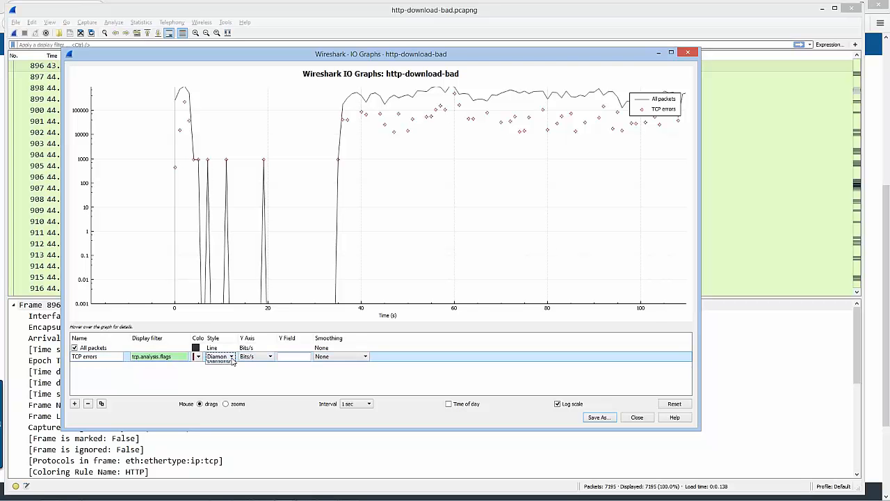
pyautogui.click(213, 380)
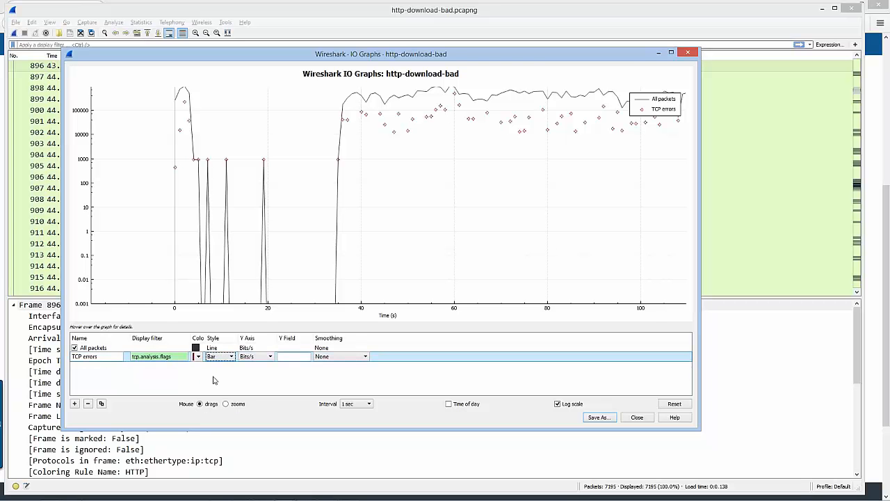
pyautogui.click(230, 367)
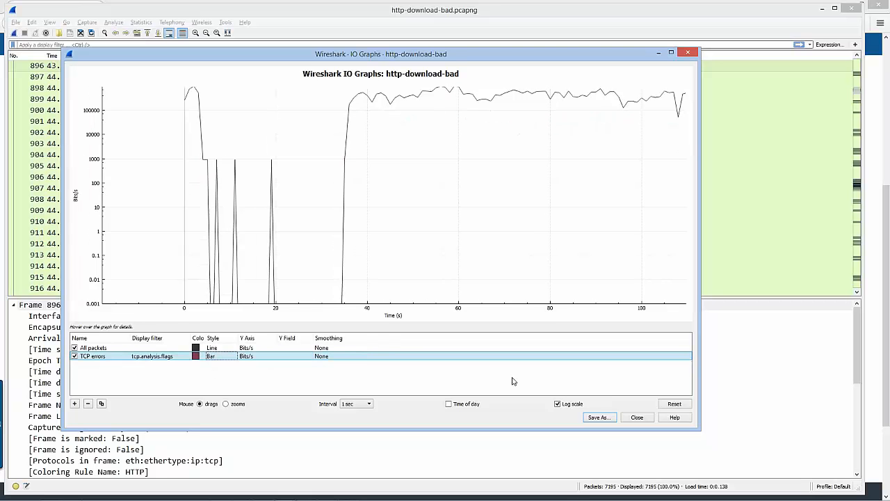
# Turn off the logarithmic scale and keep Bits/s as the TCP errors graph's Y axis unit
pyautogui.click(558, 404)
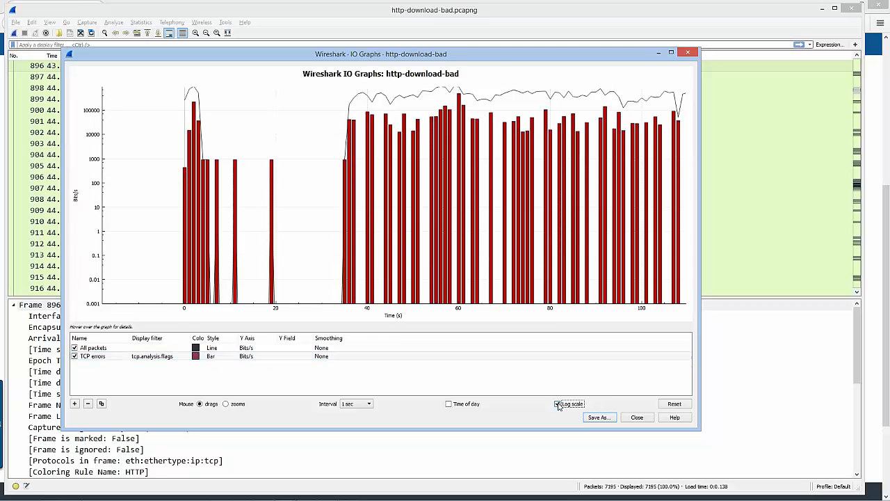
pyautogui.click(558, 404)
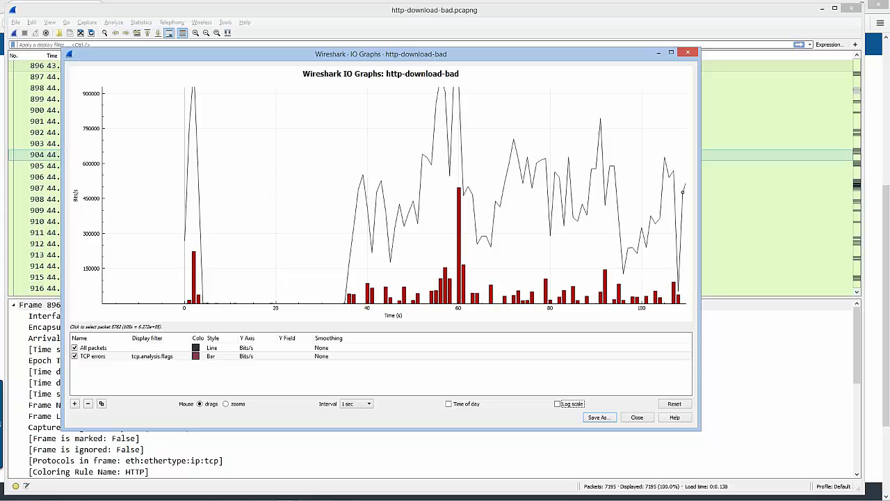
pyautogui.click(299, 359)
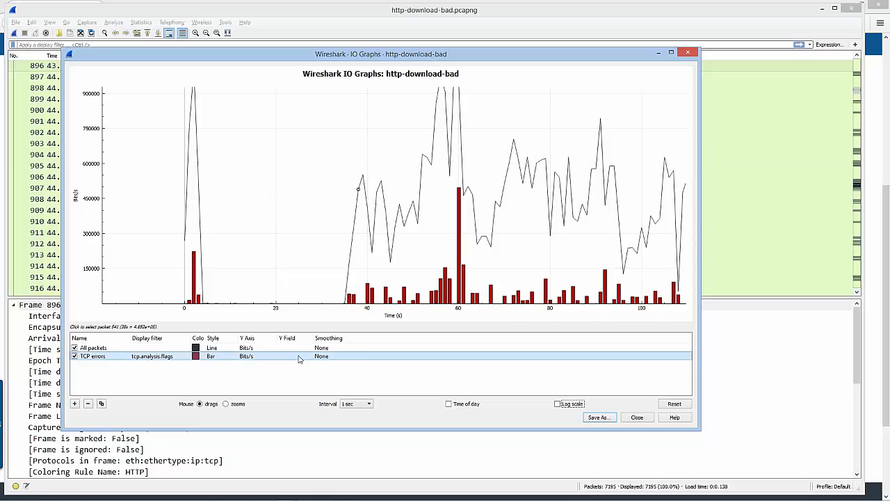
pyautogui.doubleClick(275, 361)
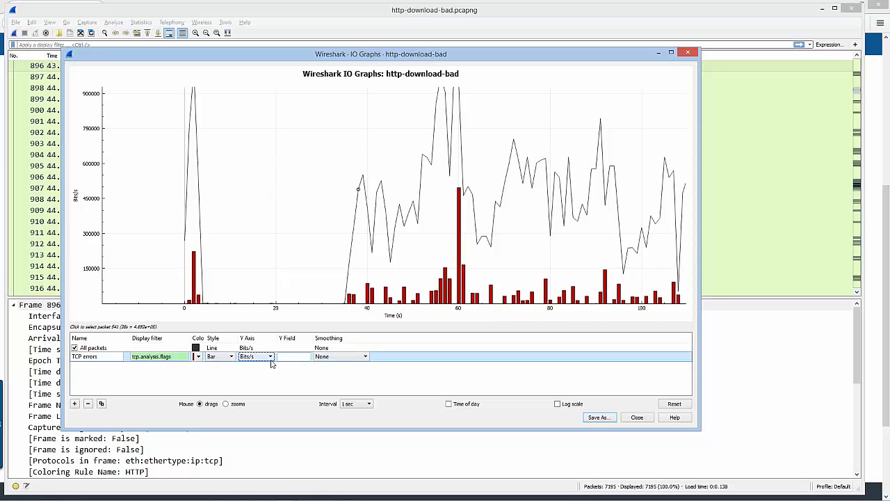
pyautogui.click(271, 358)
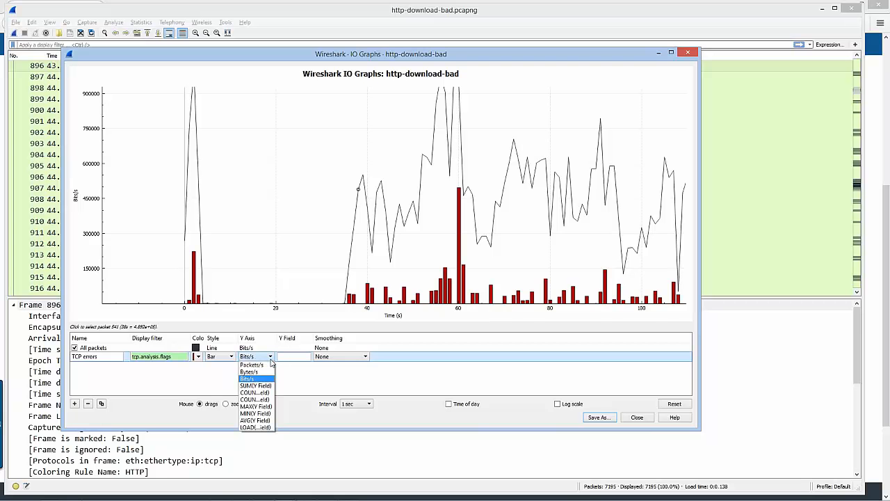
pyautogui.click(262, 378)
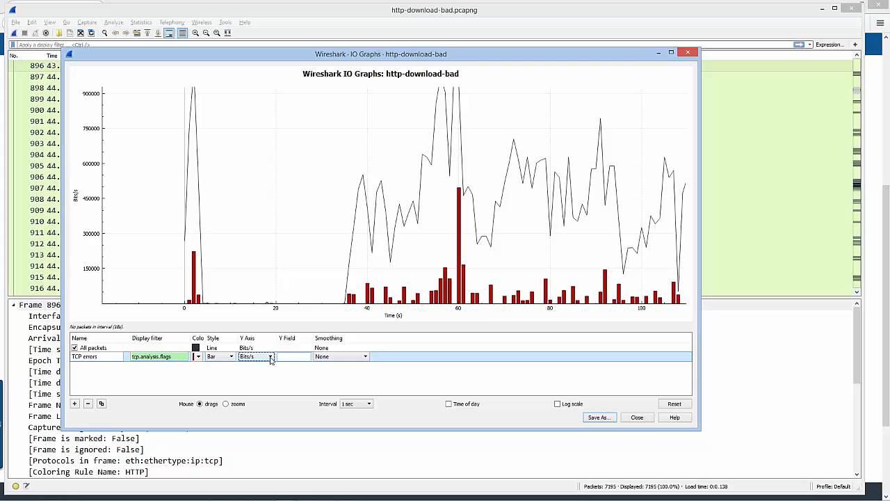
pyautogui.click(265, 374)
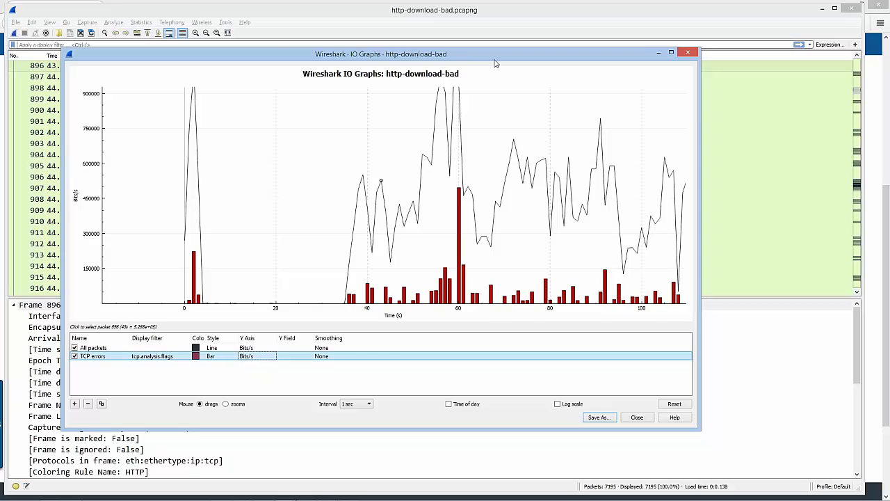
# Shrink the IO Graphs window and move it to the lower-left corner of the main window
pyautogui.moveTo(700, 66); pyautogui.dragTo(513, 66)
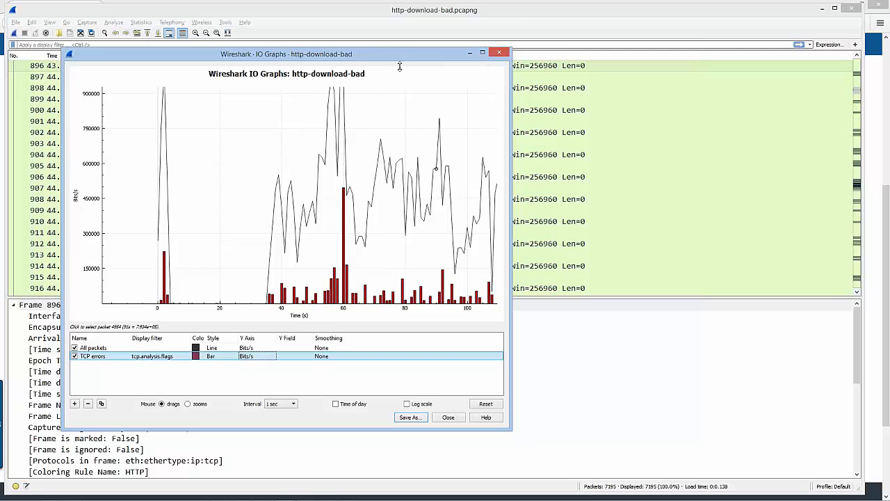
pyautogui.moveTo(400, 66); pyautogui.dragTo(372, 173)
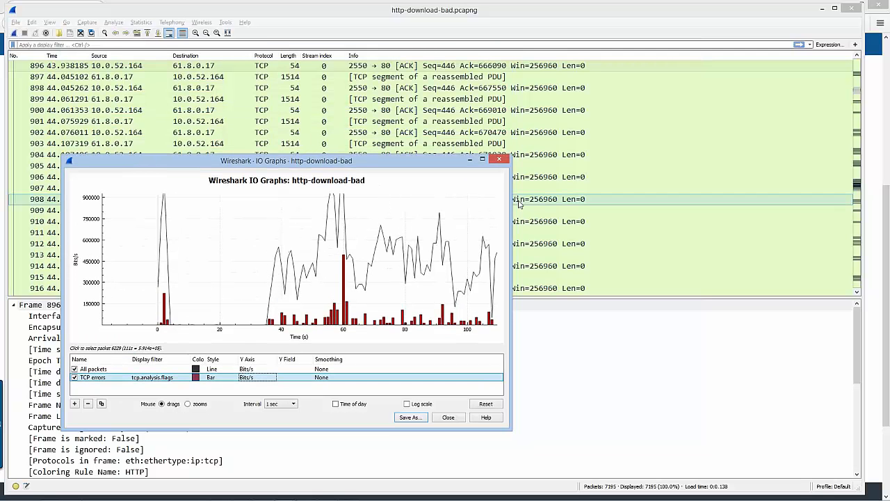
pyautogui.moveTo(510, 199); pyautogui.dragTo(432, 201)
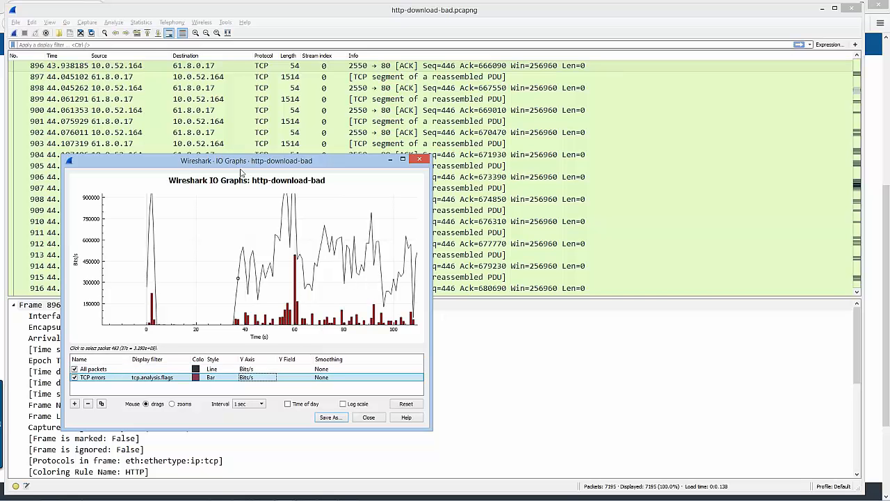
pyautogui.moveTo(234, 169); pyautogui.dragTo(179, 214)
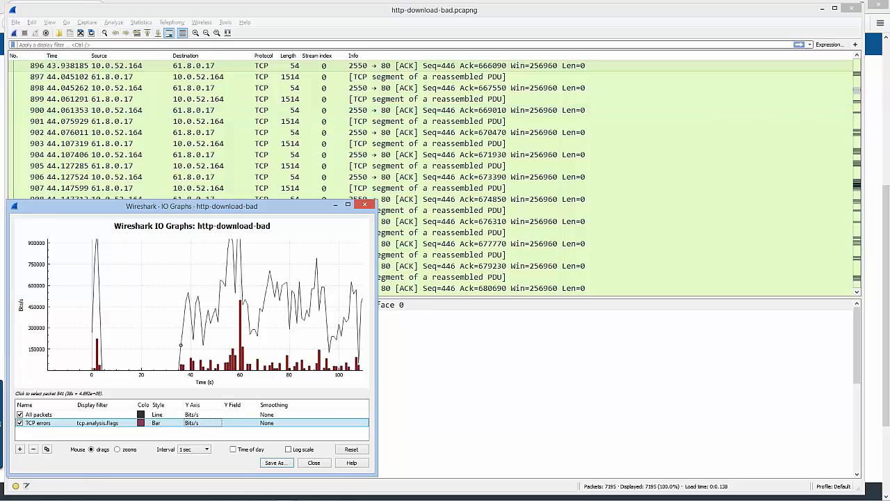
# Open the capture file http-download-good.pcapng from the Trace Files -Master Set folder
pyautogui.click(59, 33)
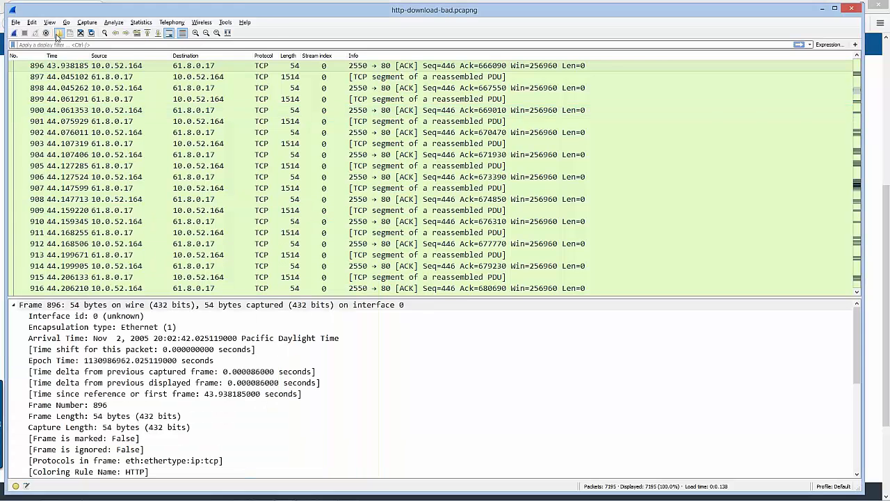
pyautogui.write('http')
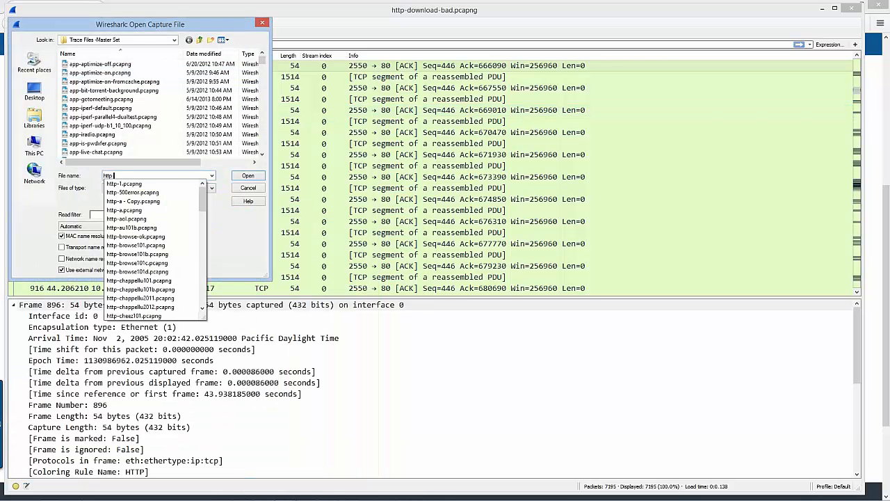
pyautogui.write('-down')
pyautogui.press('Down')
pyautogui.press('Down')
pyautogui.press('Down')
pyautogui.press('Down')
pyautogui.press('Down')
pyautogui.press('Down')
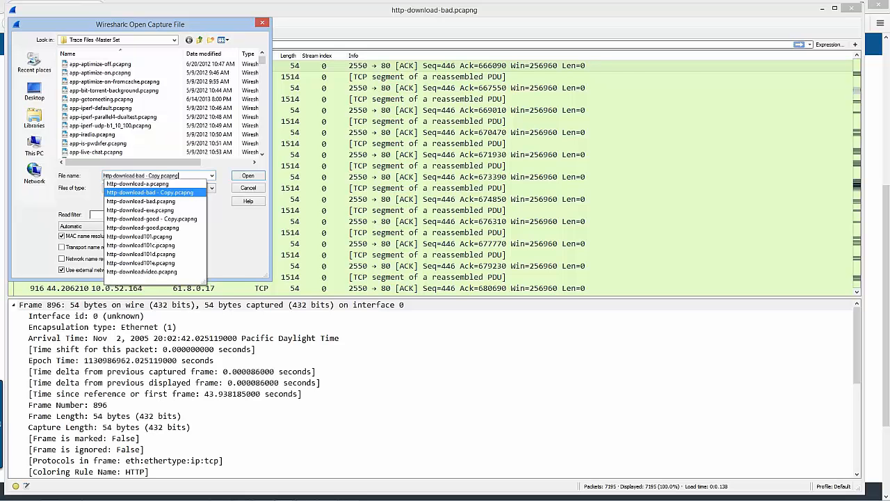
pyautogui.press('Return')
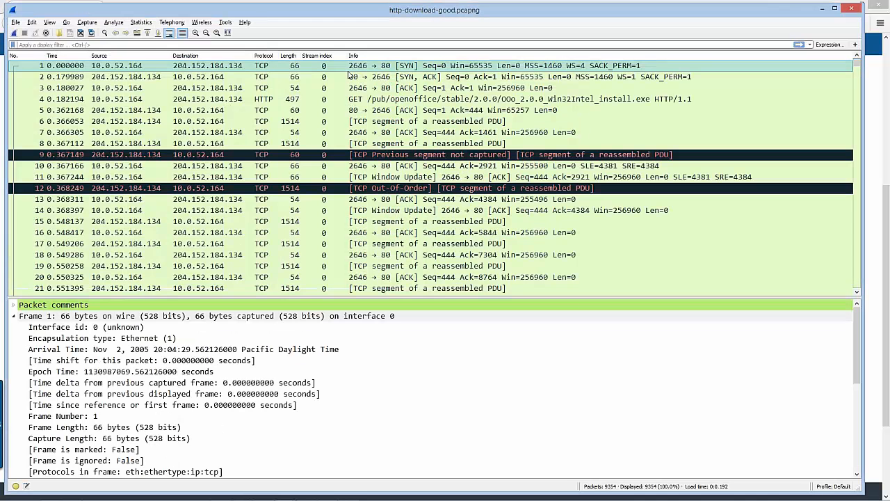
# Open a new I/O graph for http-download-good while keeping the http-download-bad graph open
pyautogui.hotkey('alt', 'Tab')
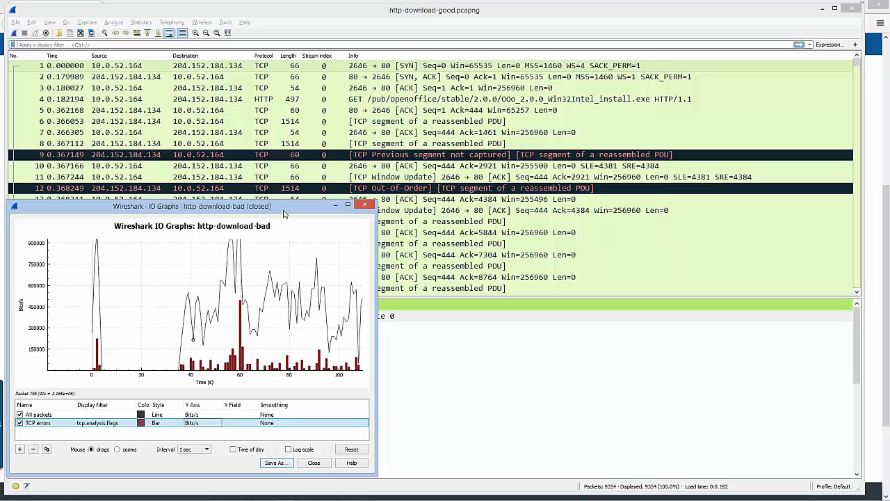
pyautogui.click(141, 22)
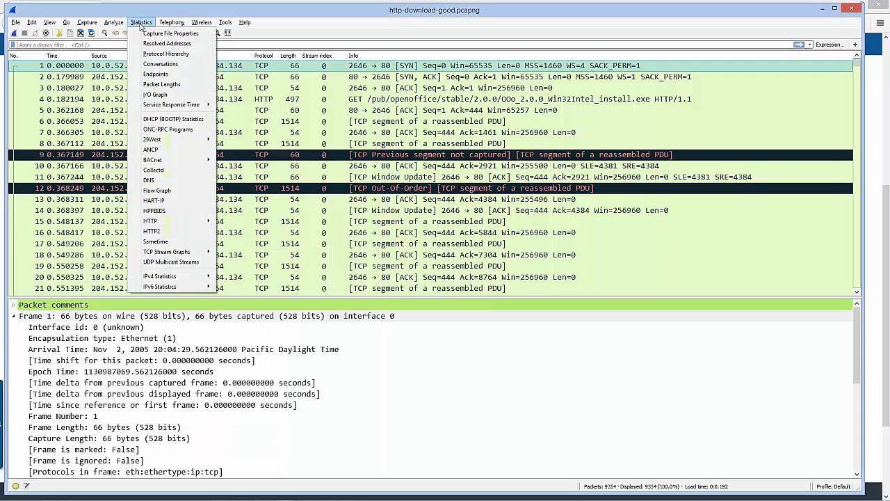
pyautogui.click(156, 94)
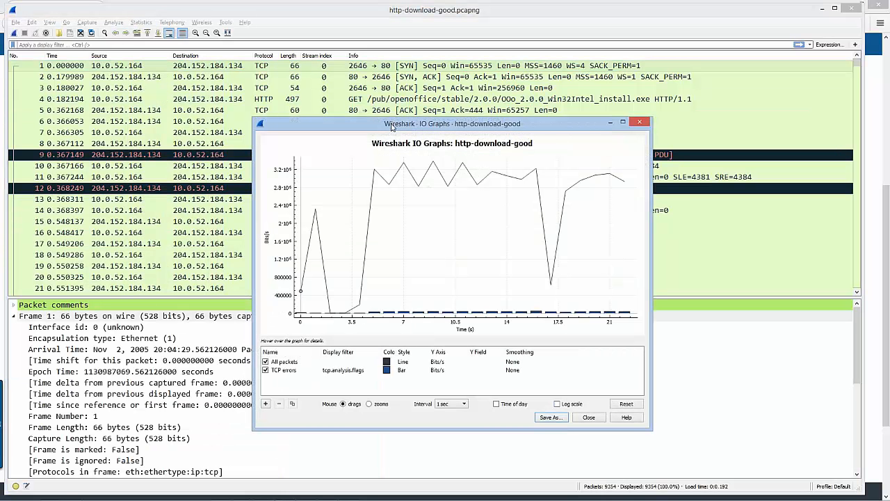
# Arrange the http-download-bad and http-download-good graph windows side by side at matching heights
pyautogui.moveTo(396, 128); pyautogui.dragTo(629, 176)
pyautogui.hotkey('alt', 'Tab')
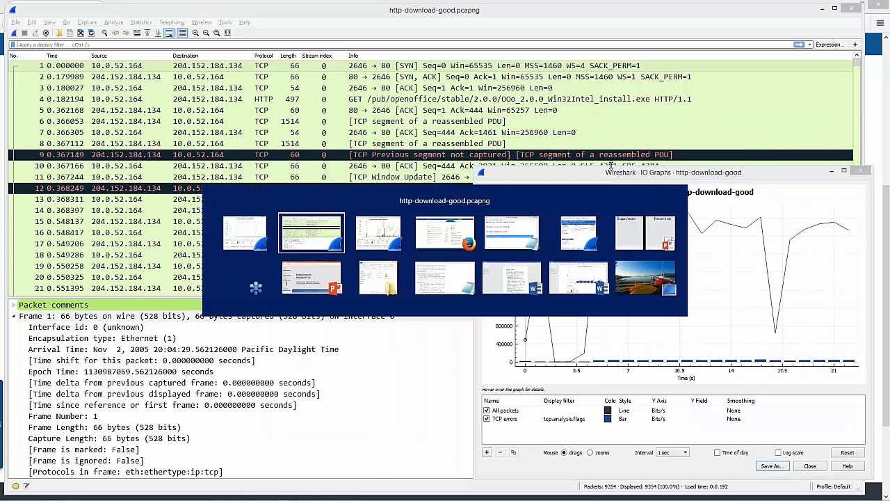
pyautogui.moveTo(261, 206); pyautogui.dragTo(255, 156)
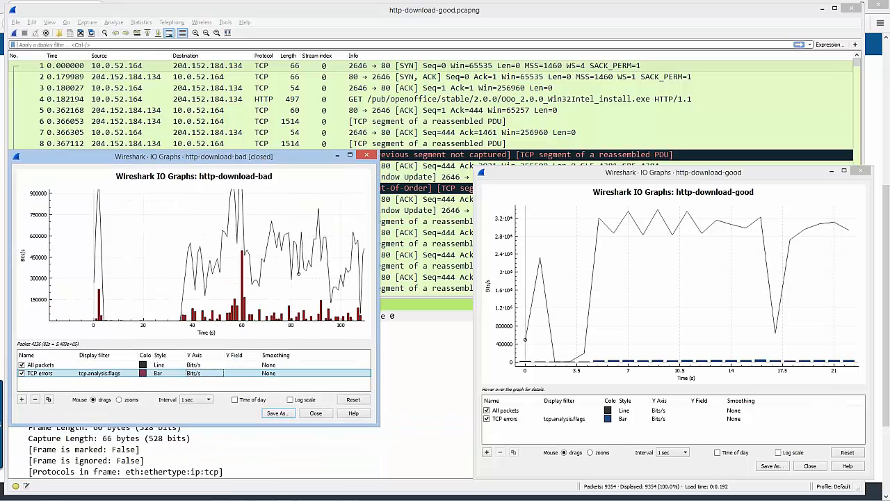
pyautogui.moveTo(209, 423); pyautogui.dragTo(208, 479)
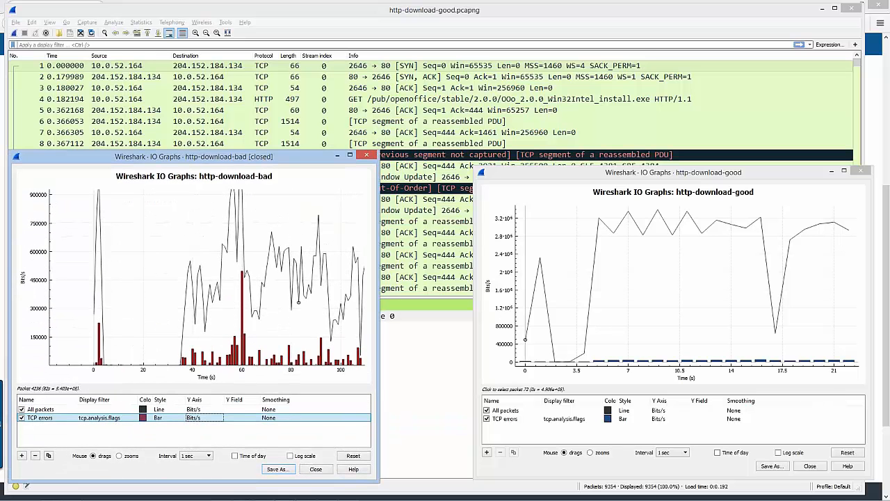
pyautogui.moveTo(532, 174); pyautogui.dragTo(443, 157)
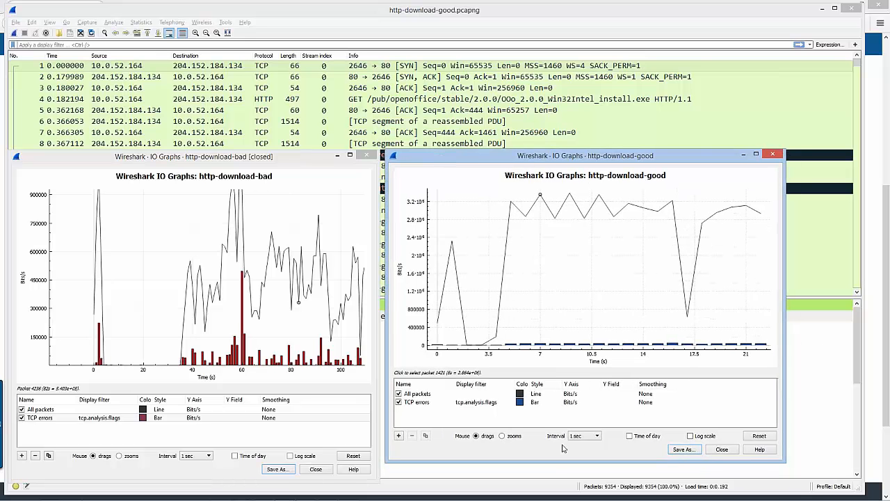
pyautogui.moveTo(557, 465); pyautogui.dragTo(562, 482)
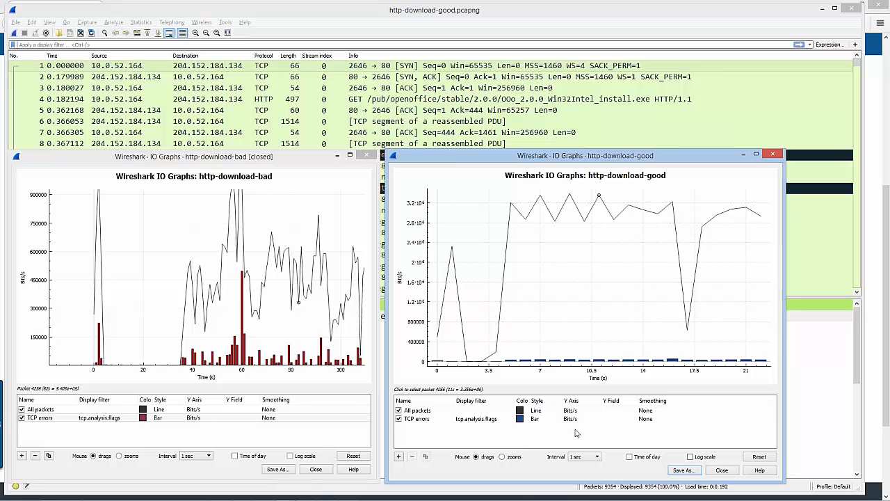
# Set the http-download-good TCP errors graph's color to red and pan the http-download-bad plot to show its zero baseline
pyautogui.doubleClick(547, 420)
pyautogui.click(555, 419)
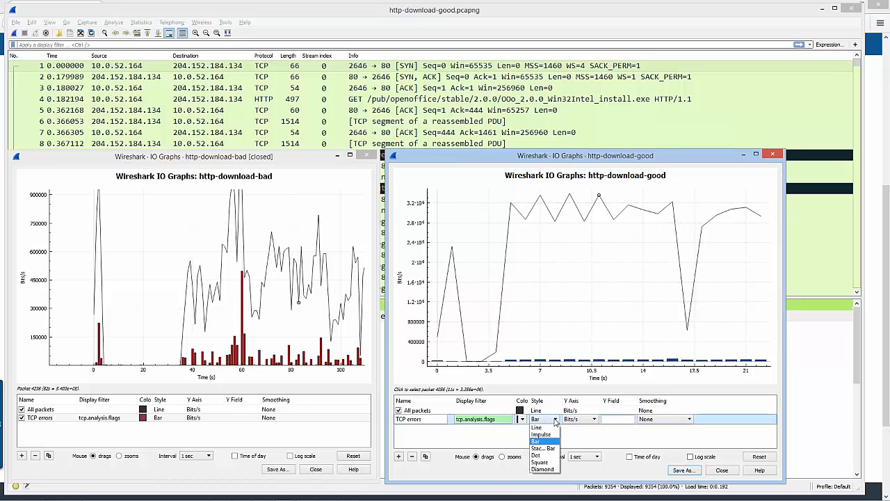
pyautogui.click(522, 420)
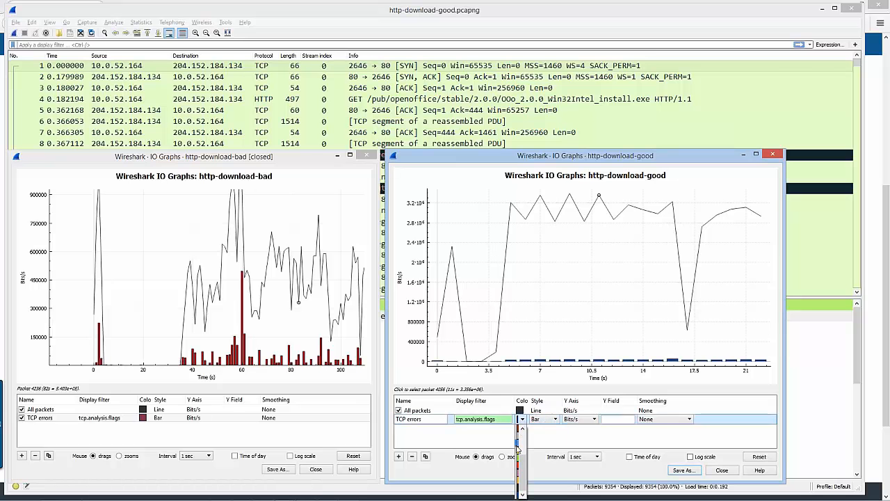
pyautogui.click(521, 432)
pyautogui.click(534, 439)
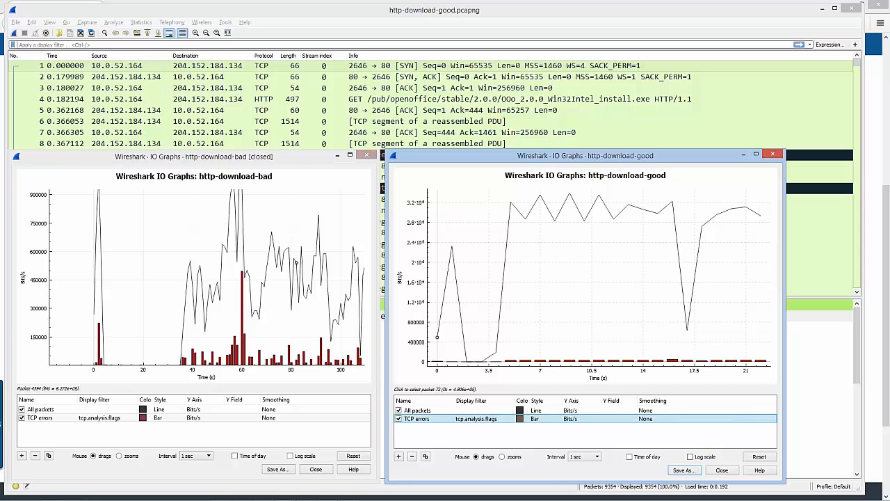
pyautogui.moveTo(155, 344); pyautogui.dragTo(134, 323)
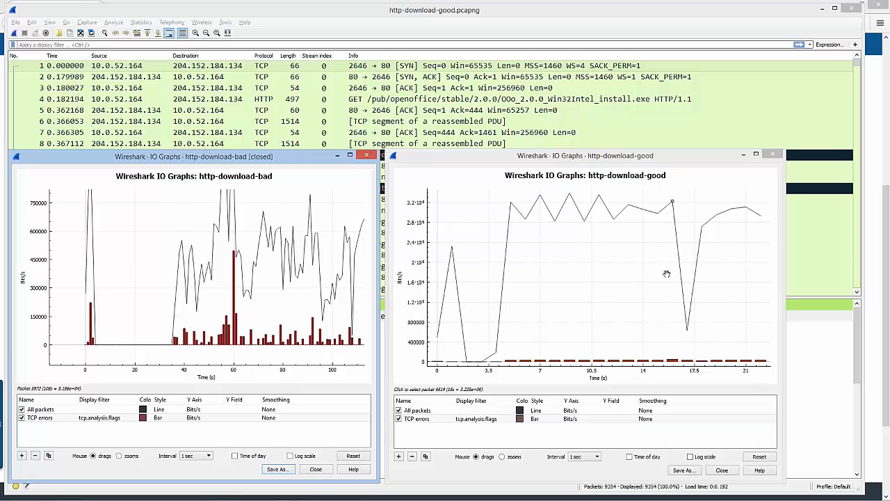
# Close the I/O graph windows of both http-download-bad and http-download-good
pyautogui.click(366, 156)
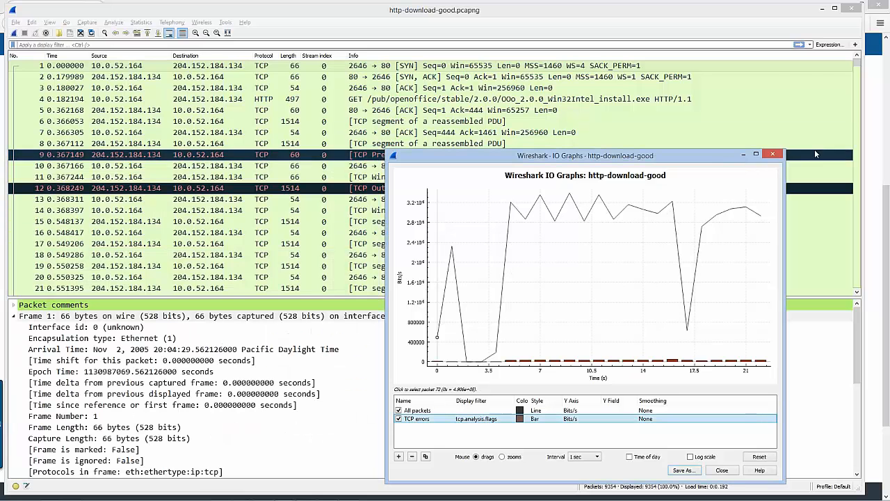
pyautogui.click(772, 154)
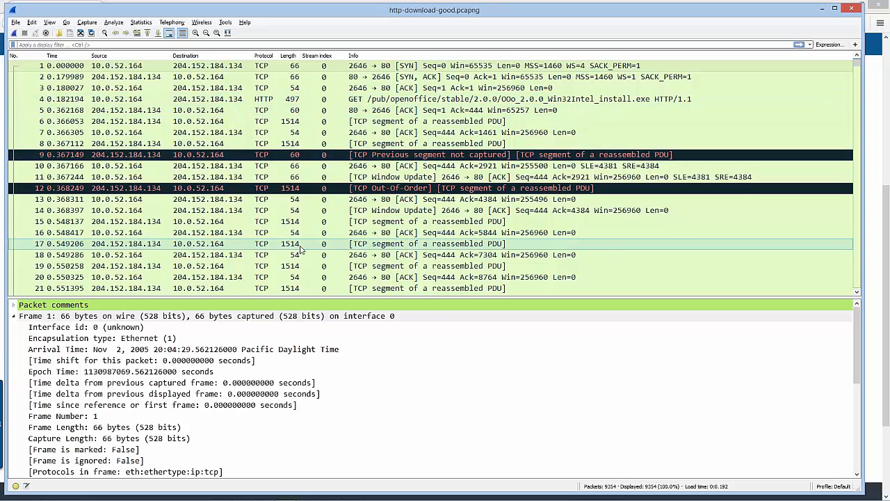
# Open the Time Sequence (tcptrace) graph for the stream of packet 16 and switch it to the 204.152.184.134 to 10.0.52.164 direction
pyautogui.click(148, 242)
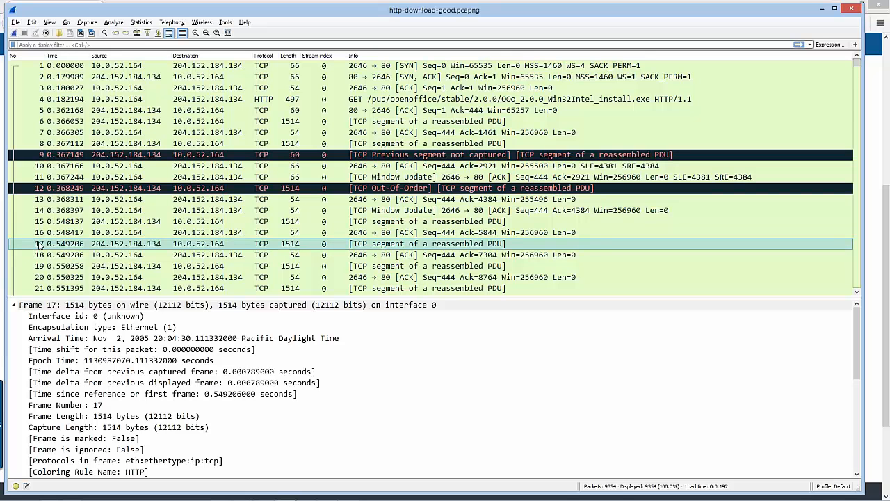
pyautogui.click(295, 234)
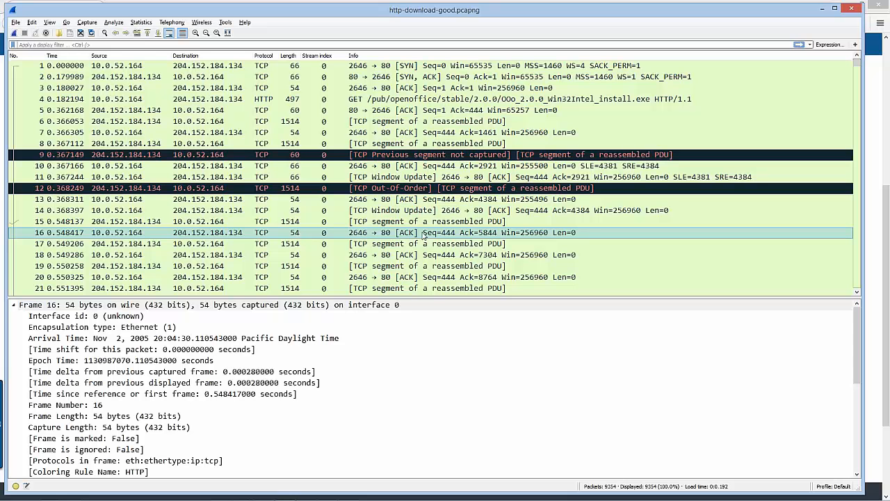
pyautogui.click(138, 26)
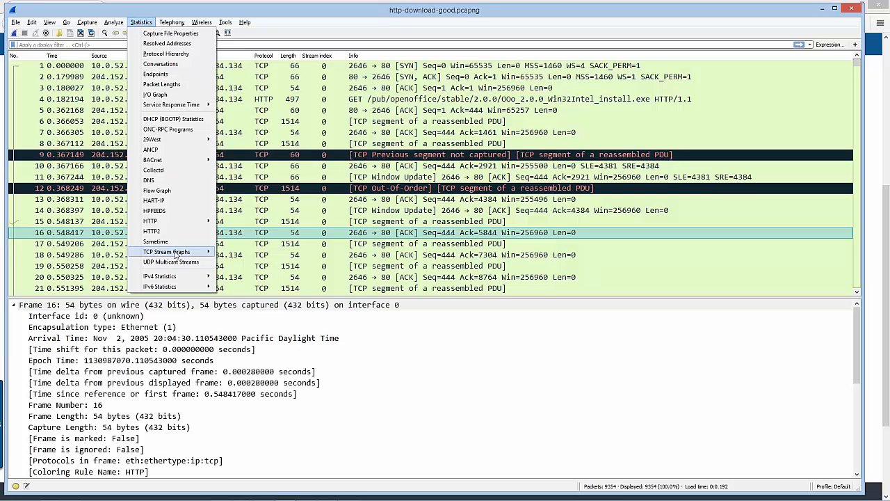
pyautogui.moveTo(176, 256)
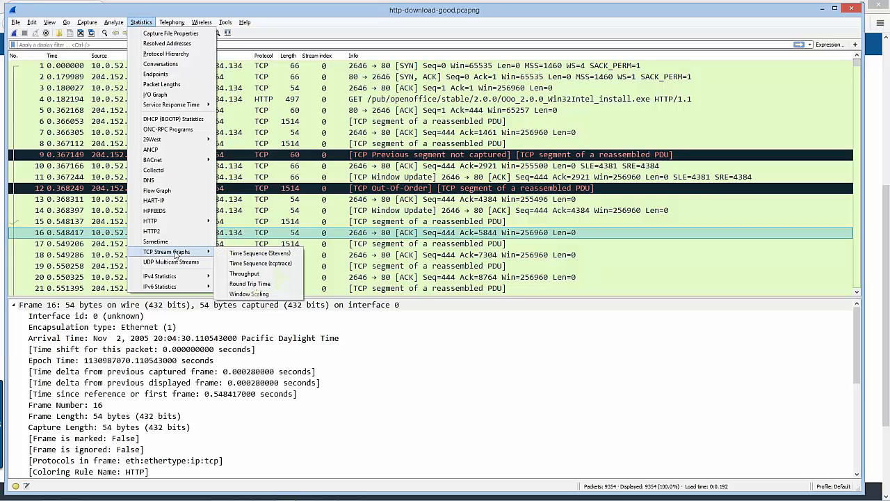
pyautogui.click(295, 269)
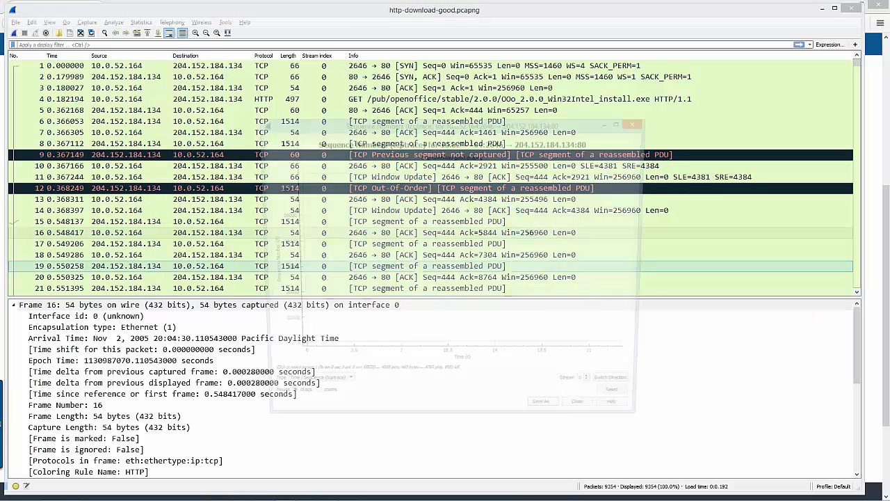
pyautogui.moveTo(259, 126); pyautogui.dragTo(67, 10)
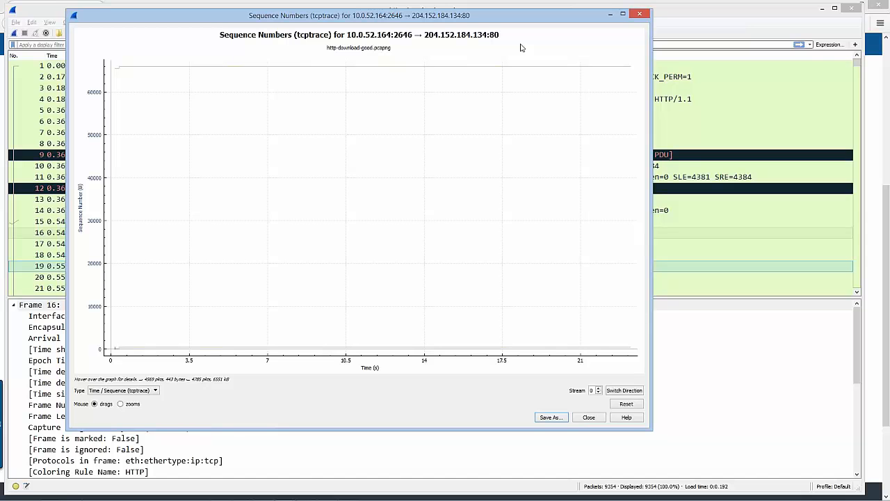
pyautogui.click(619, 392)
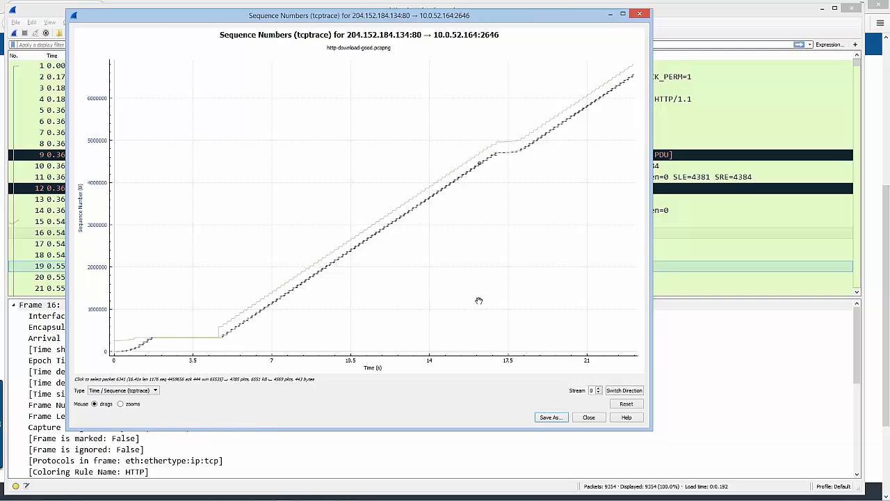
# Examine the stepped sequence-number growth in roughly the first two seconds and how it approaches the receive window line
pyautogui.rightClick(375, 186)
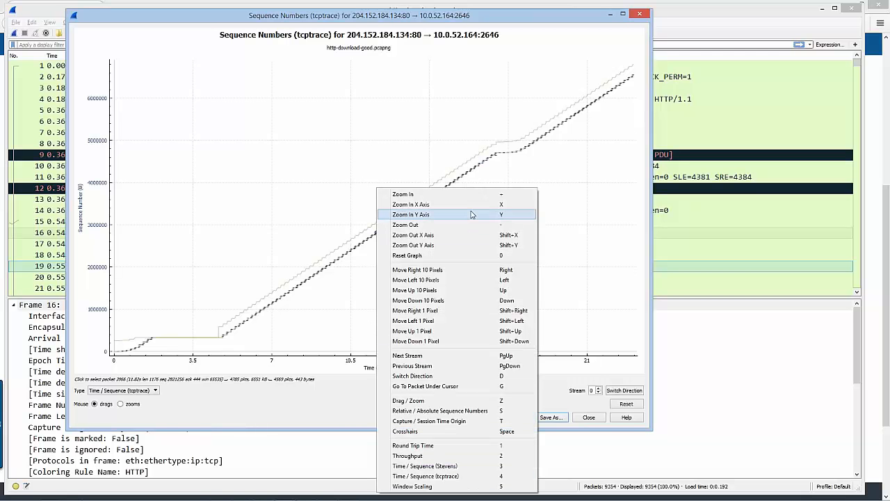
pyautogui.click(348, 181)
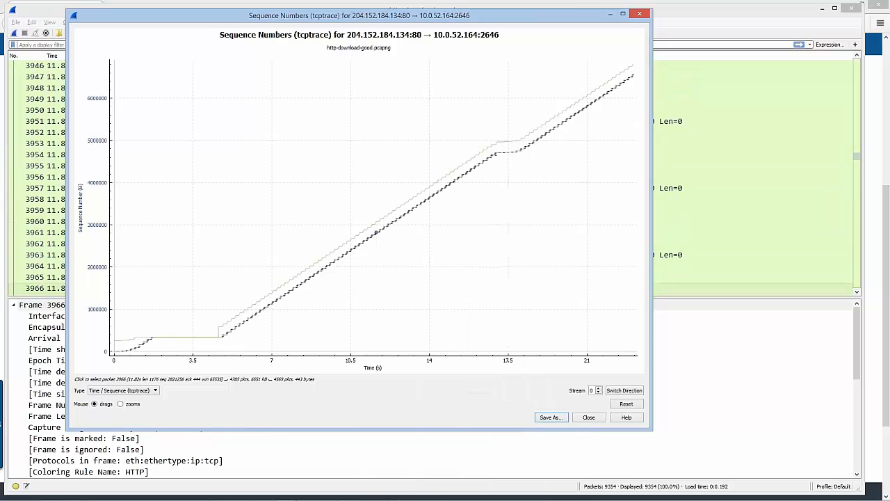
pyautogui.moveTo(167, 325); pyautogui.dragTo(338, 255)
pyautogui.scroll(4, 326, 230)
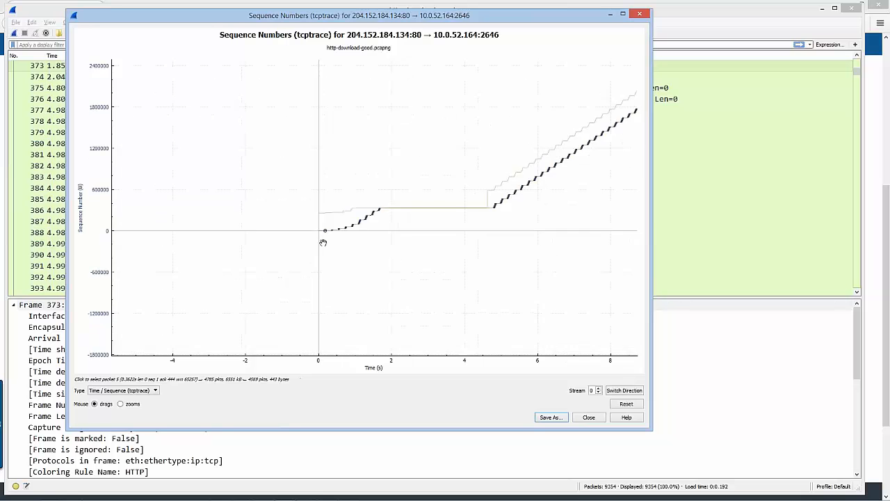
pyautogui.scroll(1, 333, 249)
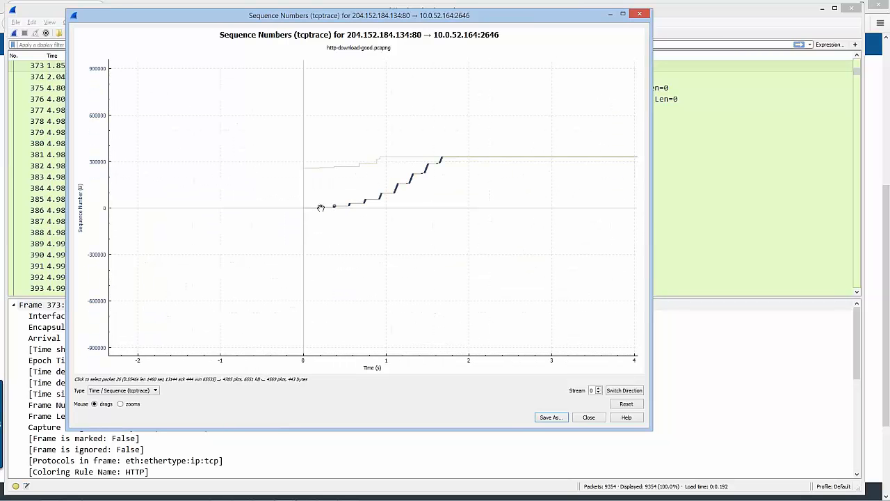
pyautogui.scroll(2, 328, 221)
pyautogui.scroll(-2, 437, 202)
pyautogui.moveTo(475, 172); pyautogui.dragTo(312, 216)
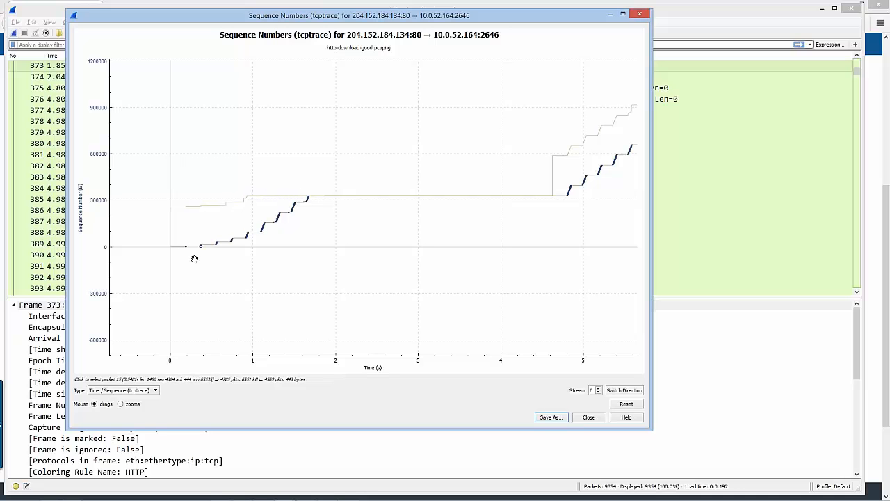
pyautogui.scroll(5, 202, 249)
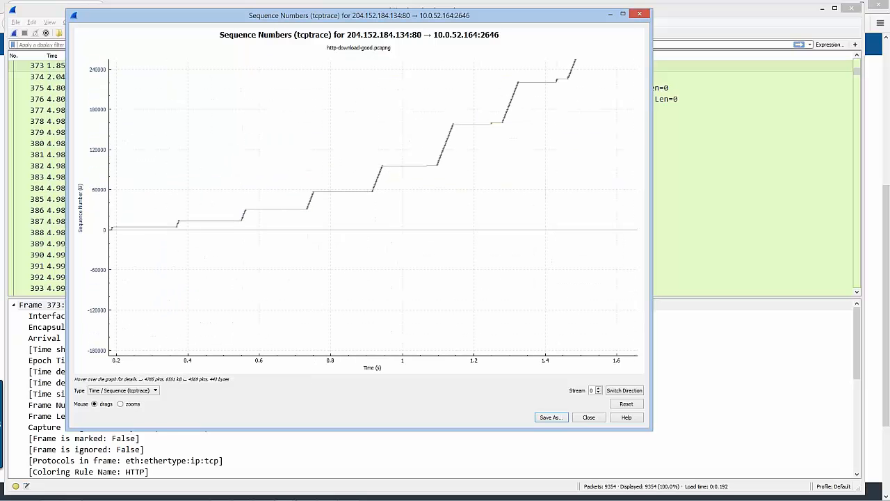
pyautogui.moveTo(573, 72); pyautogui.dragTo(390, 190)
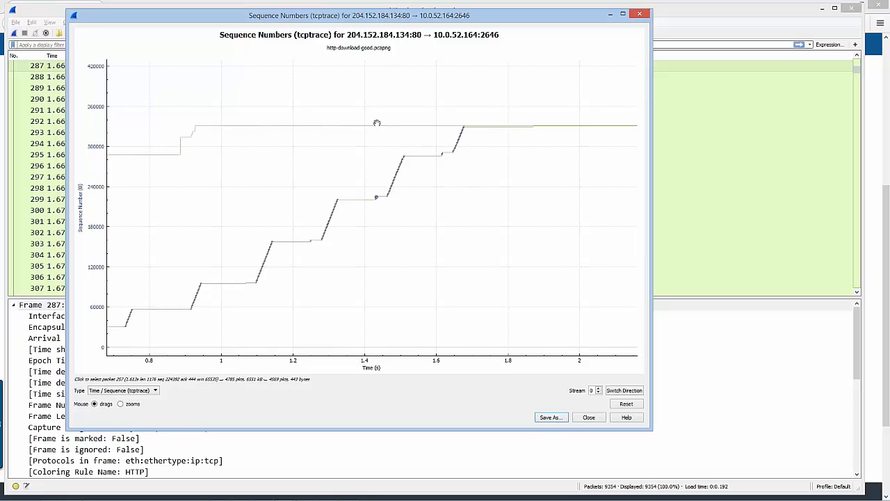
pyautogui.moveTo(571, 167); pyautogui.dragTo(370, 168)
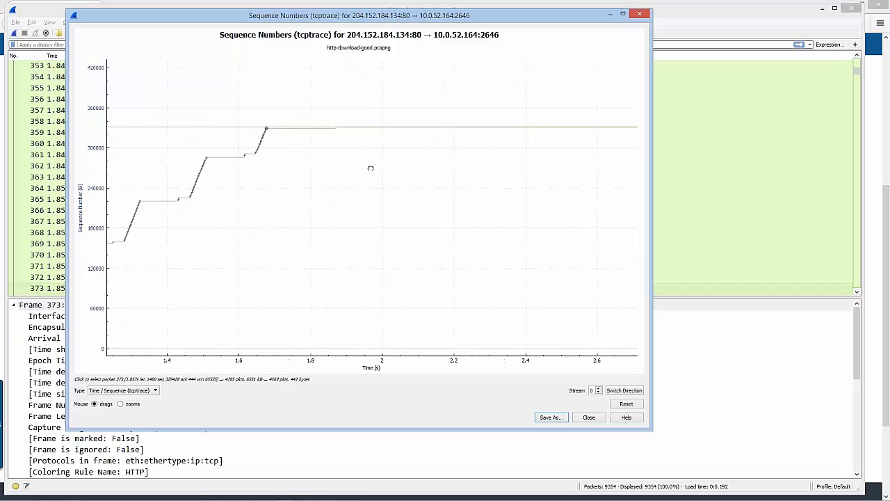
# Examine the flat stretch between about 2 and 5 seconds and the sequence-number growth that follows it
pyautogui.scroll(-3, 355, 182)
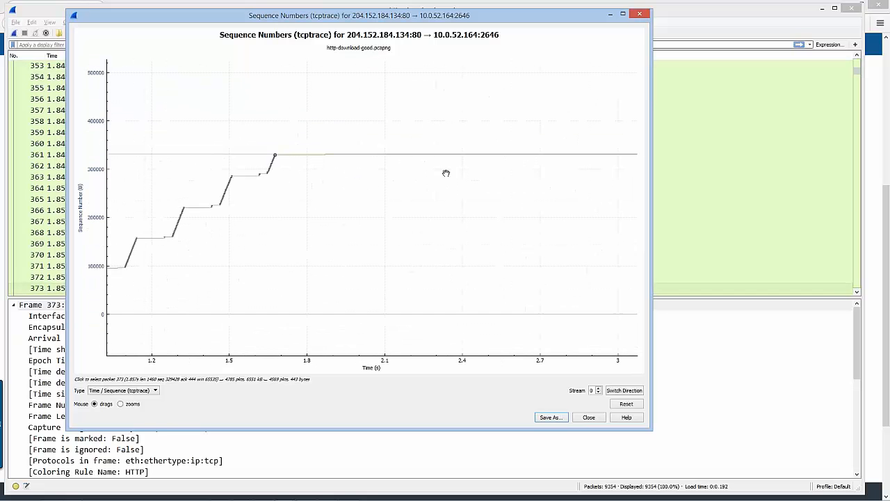
pyautogui.scroll(-3, 389, 188)
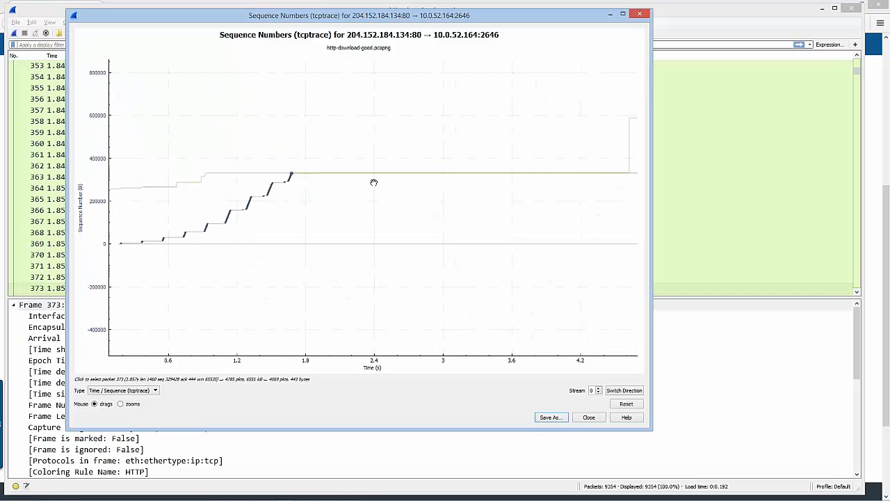
pyautogui.scroll(-2, 374, 182)
pyautogui.moveTo(454, 214); pyautogui.dragTo(287, 237)
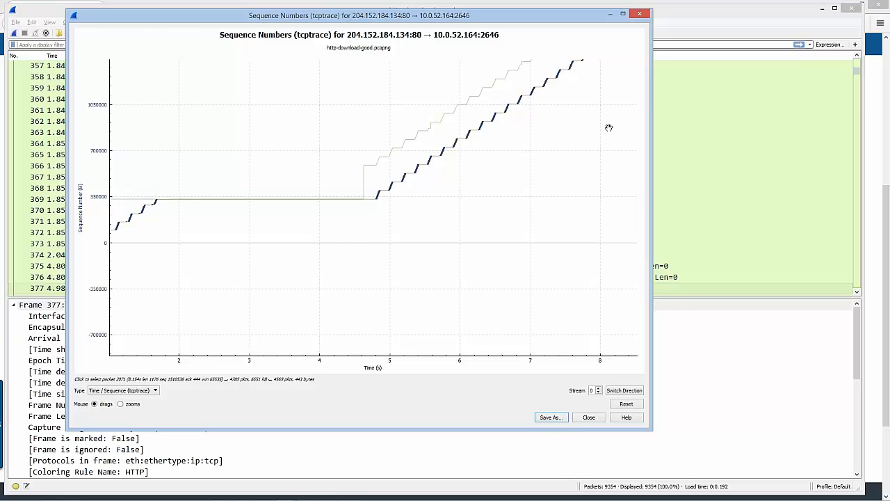
pyautogui.moveTo(606, 129); pyautogui.dragTo(377, 268)
pyautogui.press('r')
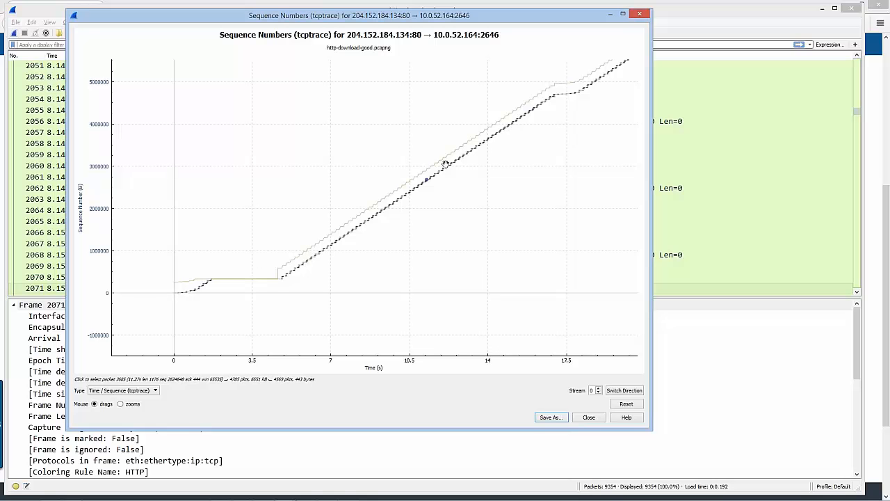
# Jump to the packet at the plateau near 17.5 seconds and move the graph aside temporarily to view the packet list
pyautogui.scroll(-5, 519, 191)
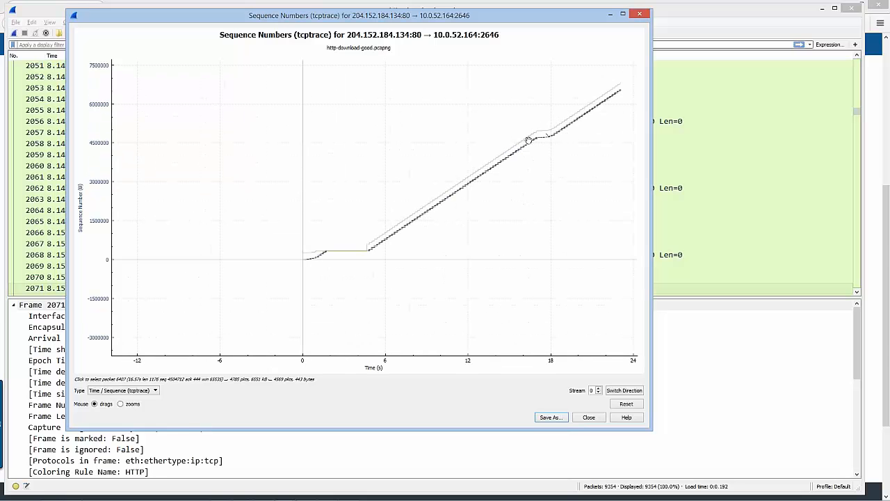
pyautogui.scroll(2, 537, 141)
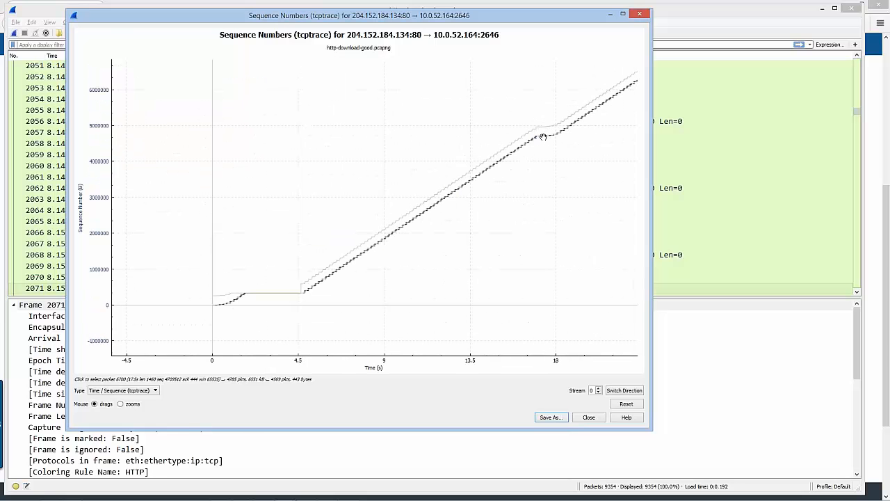
pyautogui.click(542, 137)
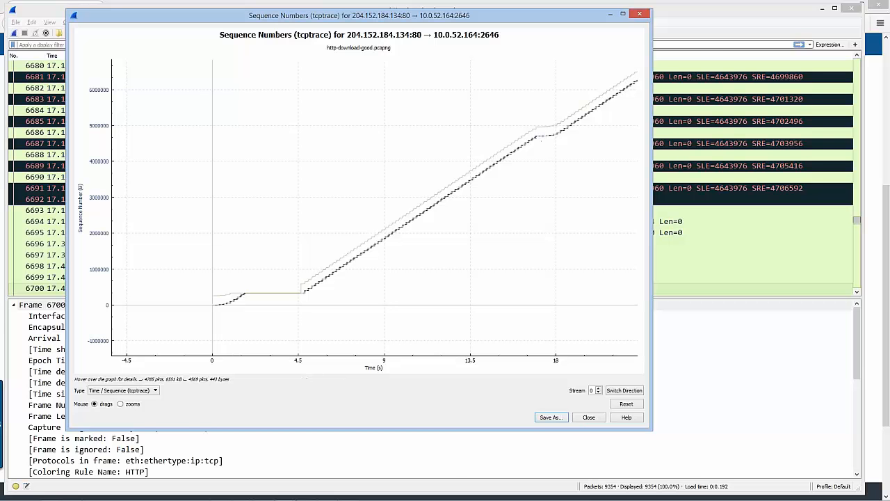
pyautogui.moveTo(577, 14); pyautogui.dragTo(605, 282)
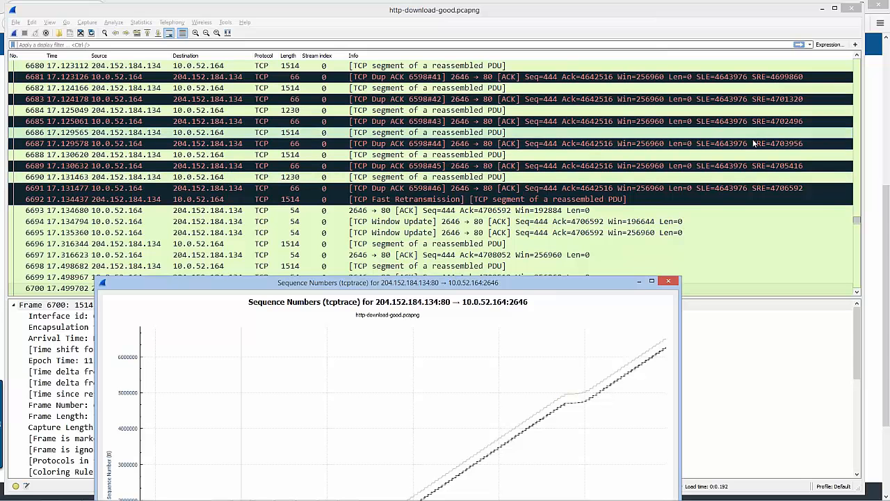
pyautogui.moveTo(517, 288); pyautogui.dragTo(490, 66)
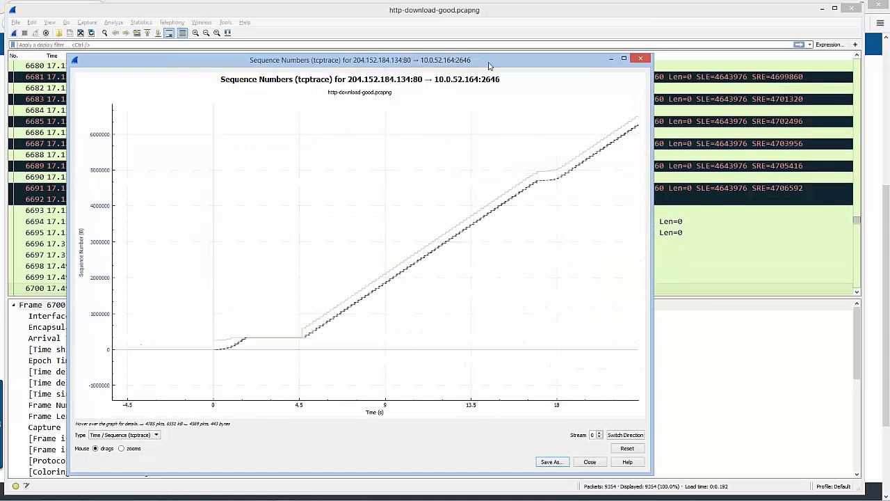
# Jump to packets at three successively earlier points along the steady slope of the tcptrace graph
pyautogui.click(454, 258)
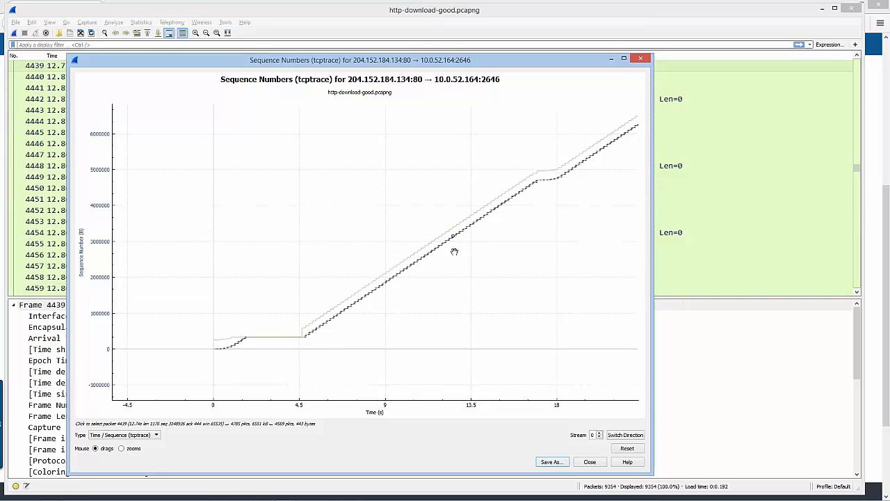
pyautogui.click(422, 262)
pyautogui.click(365, 298)
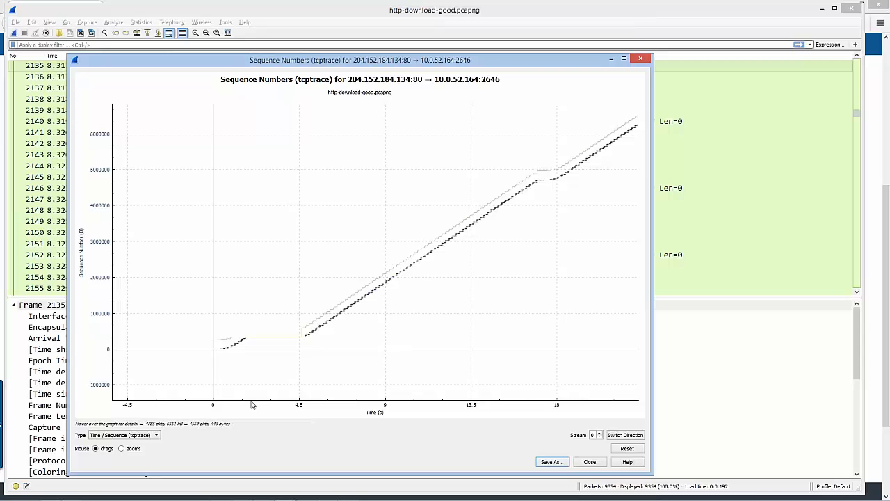
# Change the stream graph's type to Throughput
pyautogui.click(155, 436)
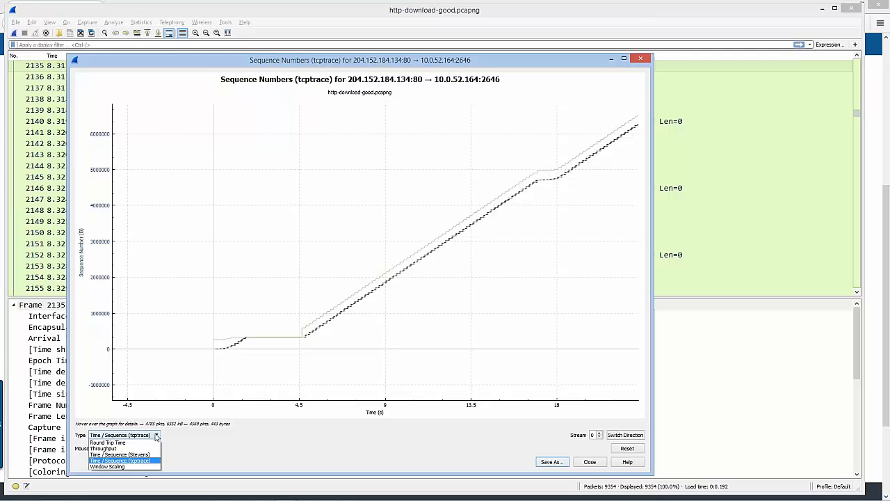
pyautogui.click(144, 449)
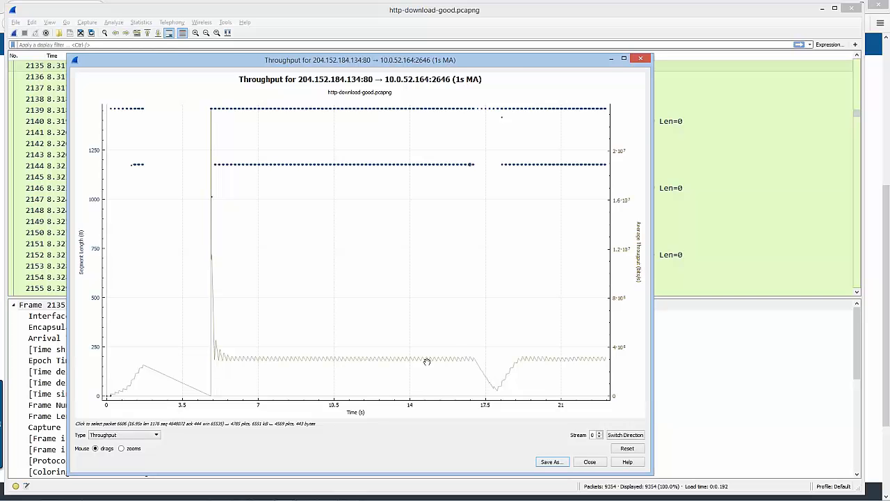
# Change the stream graph's type to Window Scaling and switch it to the 10.0.52.164 to 204.152.184.134 direction
pyautogui.click(157, 435)
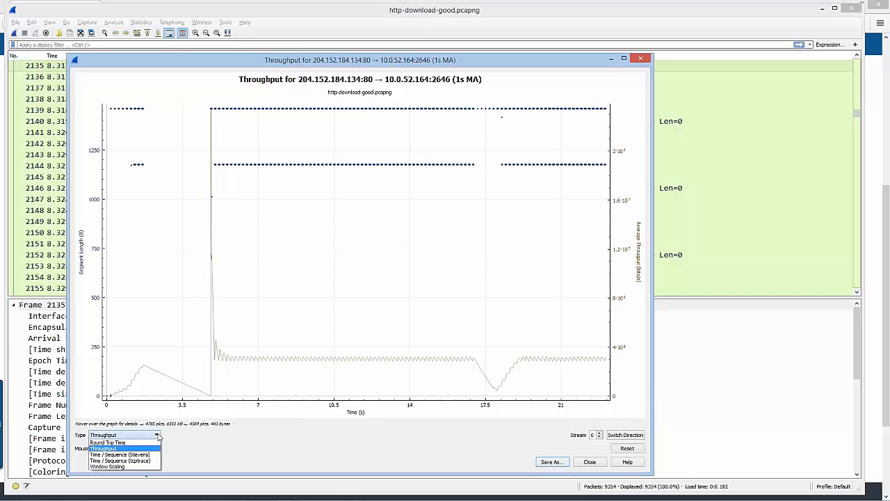
pyautogui.click(142, 467)
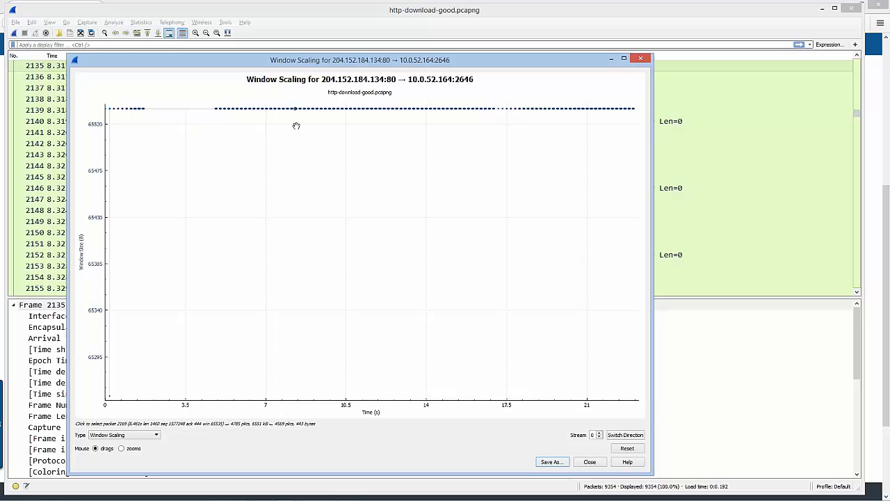
pyautogui.click(625, 435)
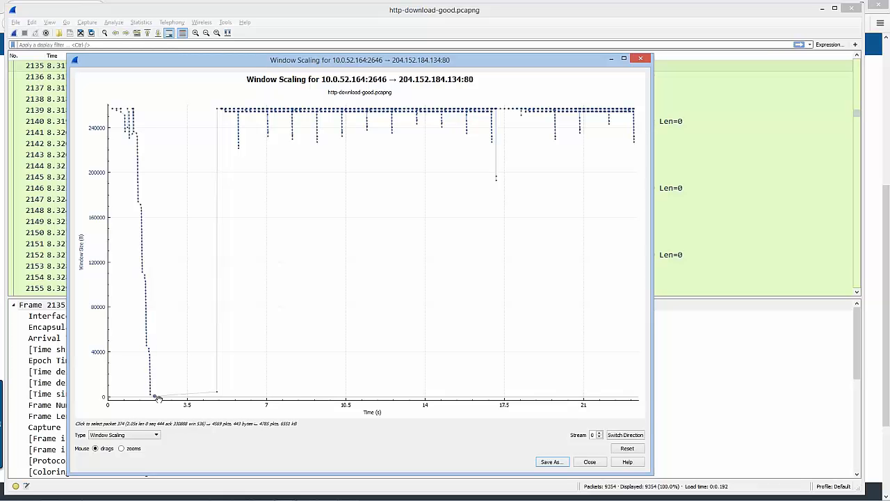
# Examine the window size drop at about 2 seconds and its recovery near 5 seconds in the Window Scaling graph
pyautogui.scroll(4, 165, 395)
pyautogui.moveTo(165, 394); pyautogui.dragTo(256, 313)
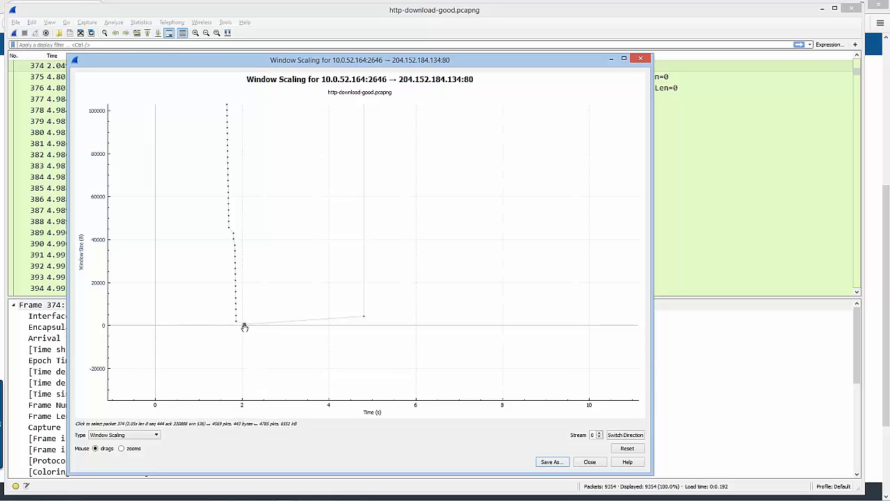
pyautogui.scroll(-2, 321, 258)
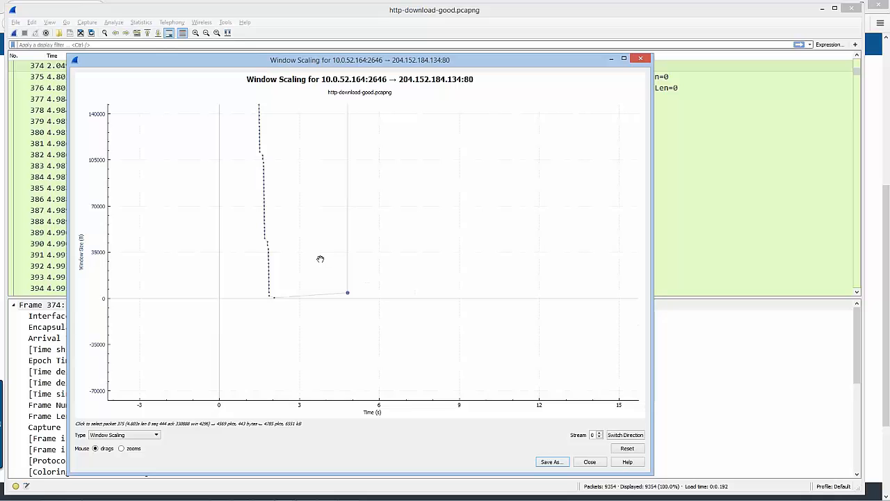
# Examine the low window size points between about 1.8 and 4.8 seconds, and the remainder of the Window Scaling graph
pyautogui.scroll(4, 260, 336)
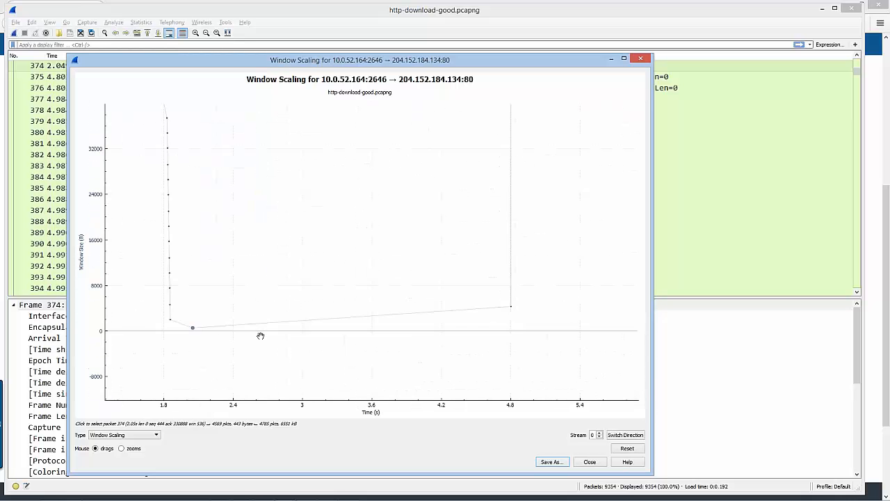
pyautogui.moveTo(133, 370); pyautogui.dragTo(491, 303)
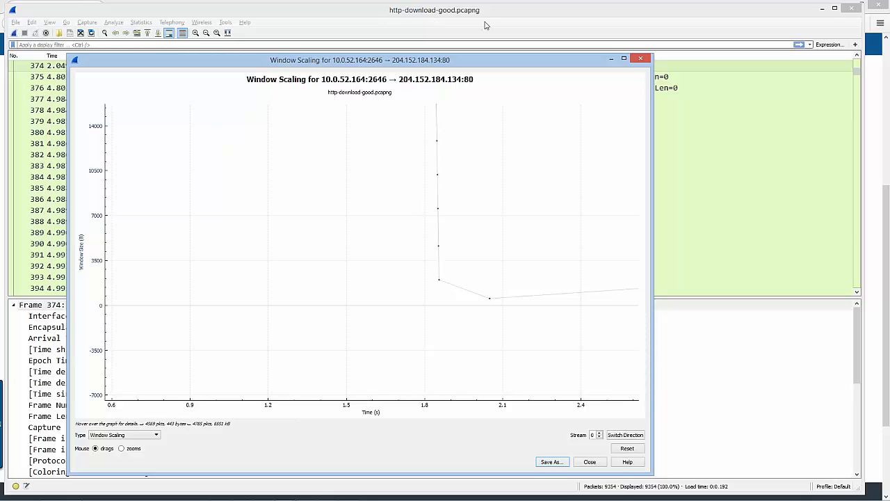
pyautogui.scroll(-10, 490, 288)
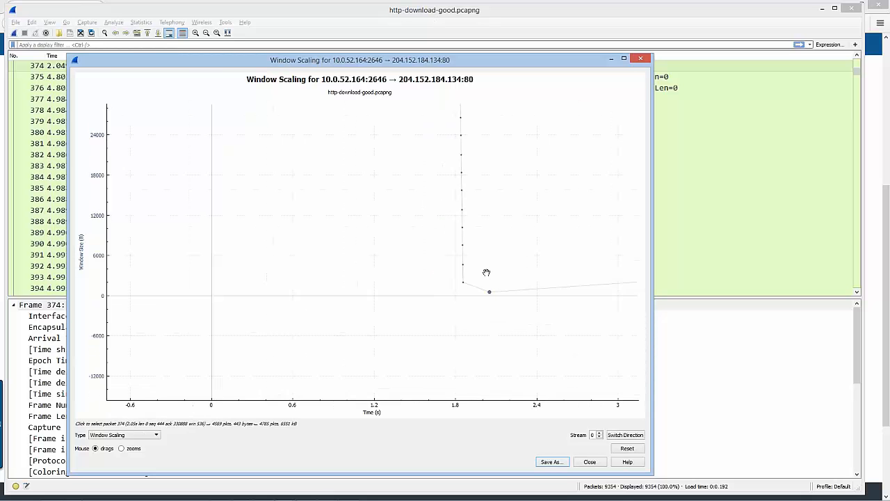
pyautogui.moveTo(515, 185); pyautogui.dragTo(234, 263)
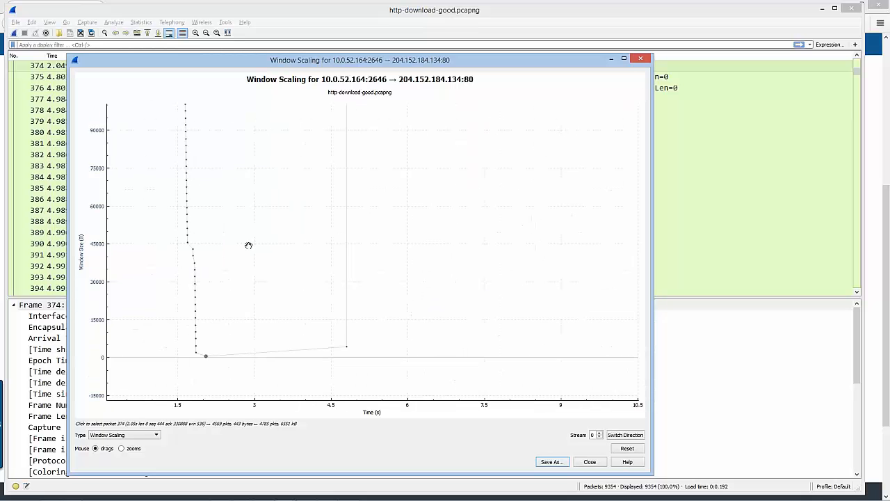
pyautogui.scroll(-7, 248, 245)
pyautogui.scroll(1, 365, 157)
pyautogui.moveTo(365, 155); pyautogui.dragTo(359, 210)
pyautogui.rightClick(344, 214)
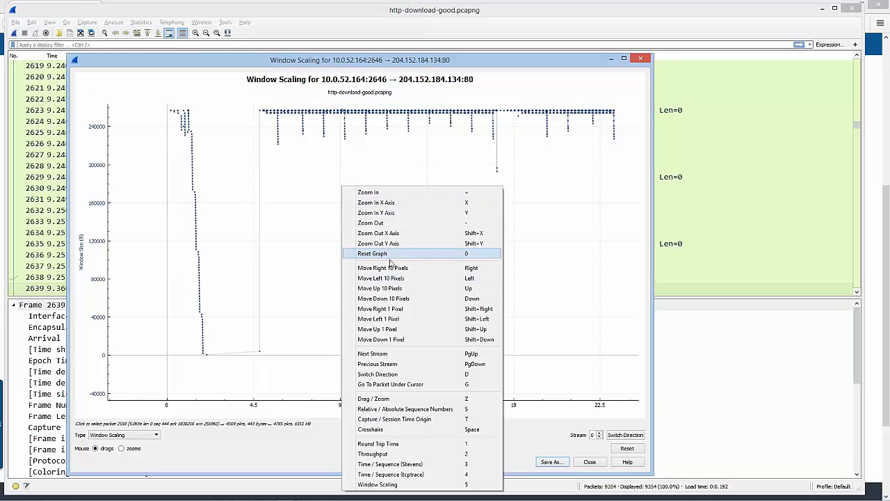
pyautogui.click(284, 262)
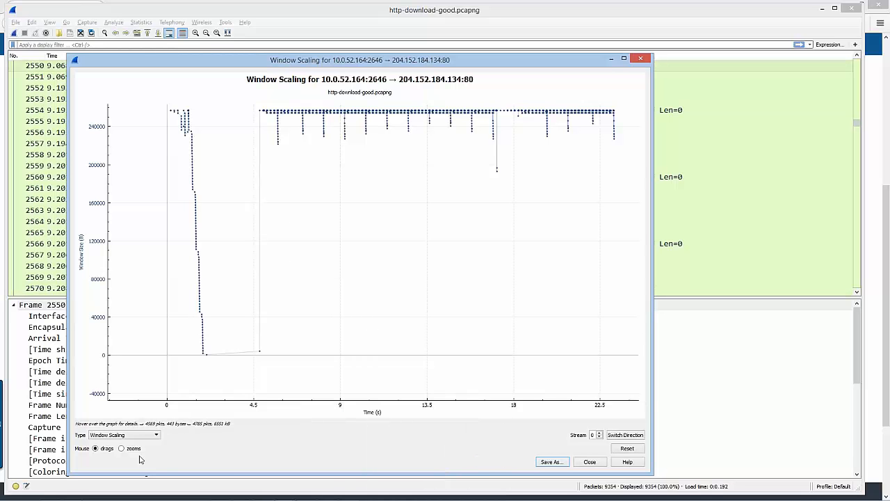
# Change the stream graph's type to Time / Sequence (Stevens), switch it to the 204.152.184.134 to 10.0.52.164 direction, and inspect the steady slope
pyautogui.click(157, 437)
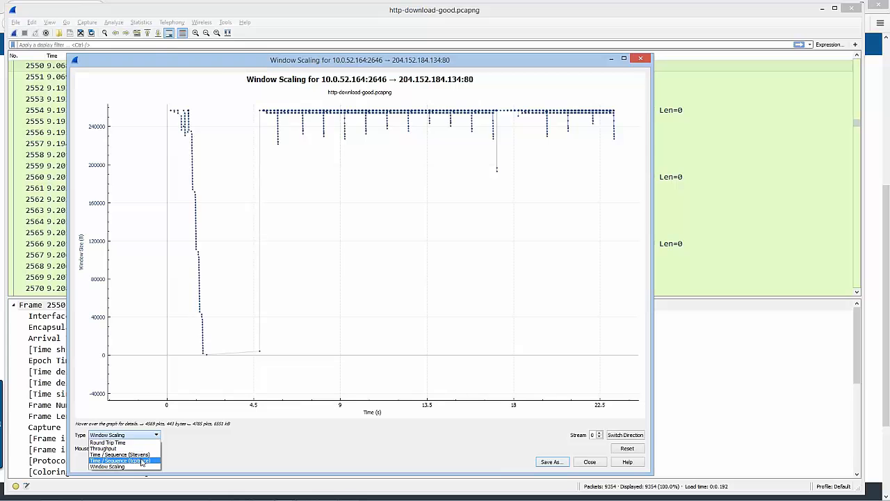
pyautogui.click(142, 455)
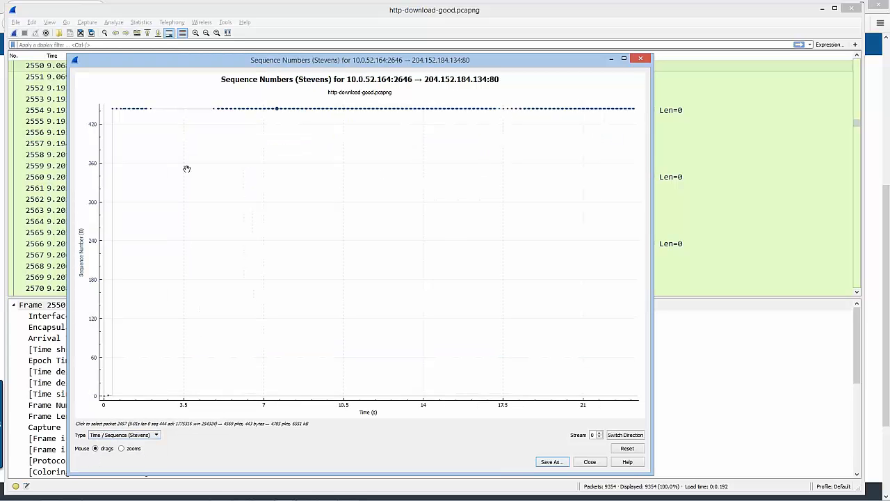
pyautogui.click(624, 436)
pyautogui.click(358, 284)
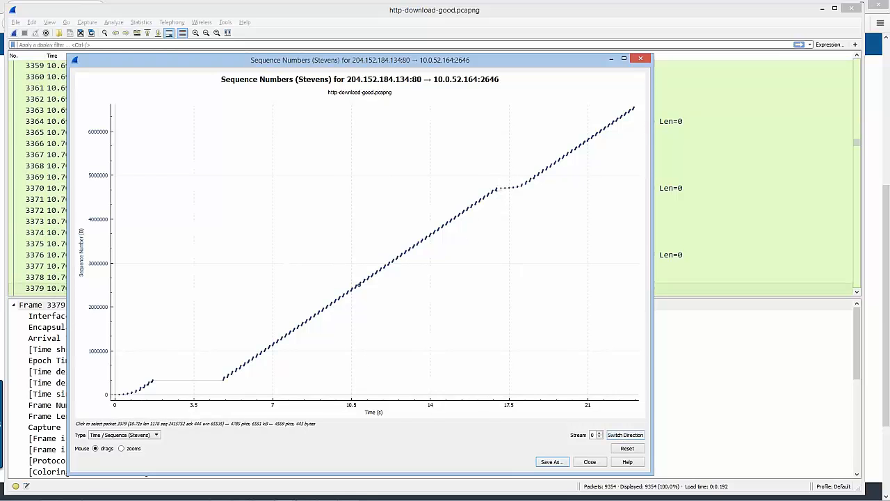
pyautogui.moveTo(357, 284); pyautogui.dragTo(350, 325)
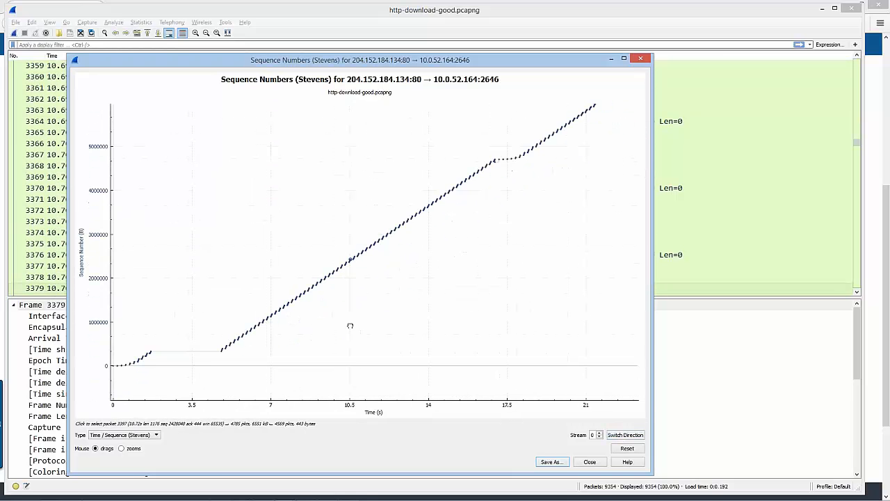
pyautogui.scroll(1, 313, 323)
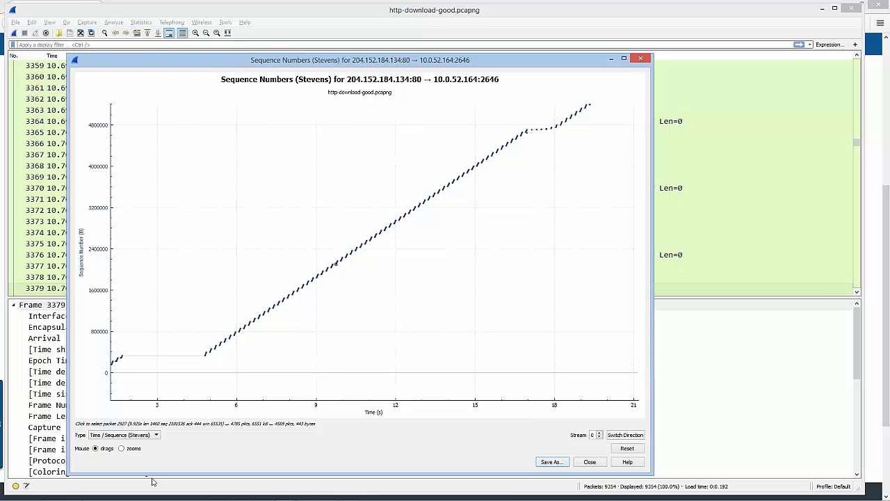
# Change the stream graph's type to Round Trip Time and jump to the packets at its two highest spikes
pyautogui.click(157, 436)
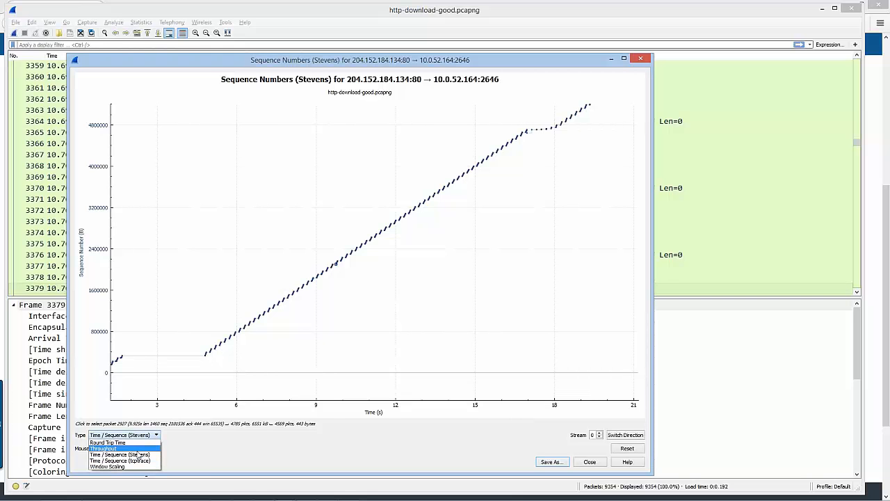
pyautogui.click(111, 442)
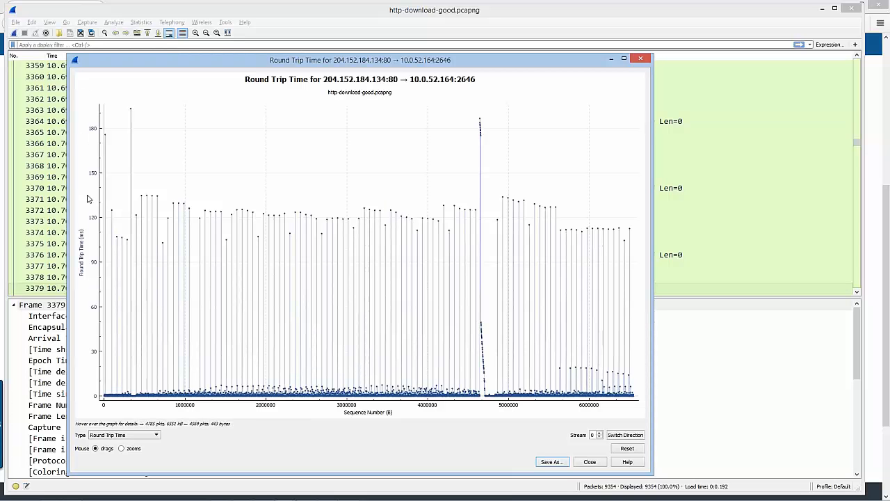
pyautogui.click(130, 108)
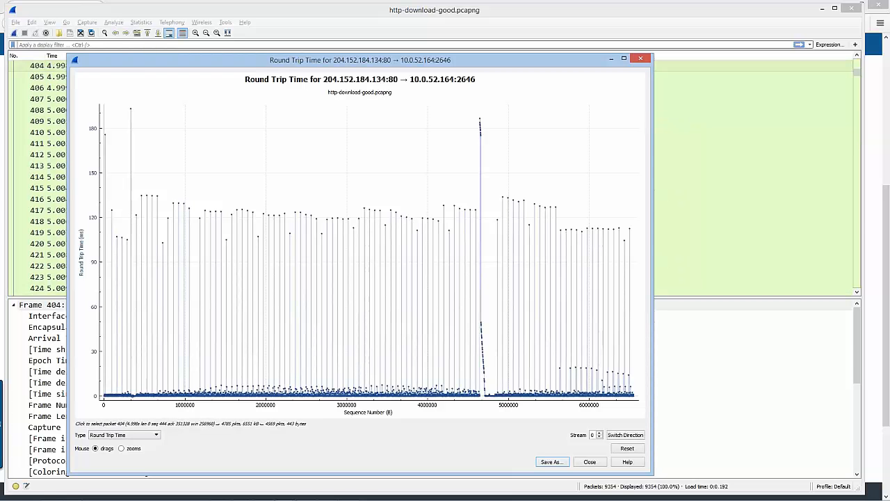
pyautogui.click(481, 126)
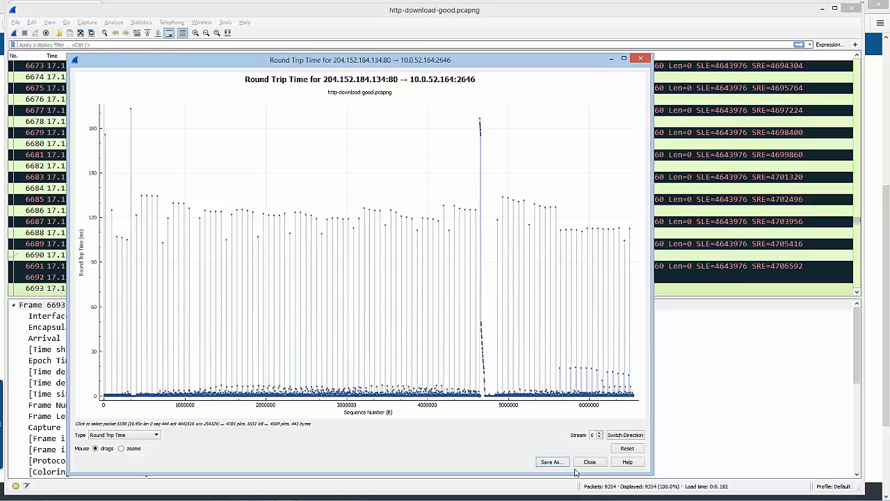
# Review the file formats available for saving the Round Trip Time graph, leaving the save dialog without saving
pyautogui.click(552, 462)
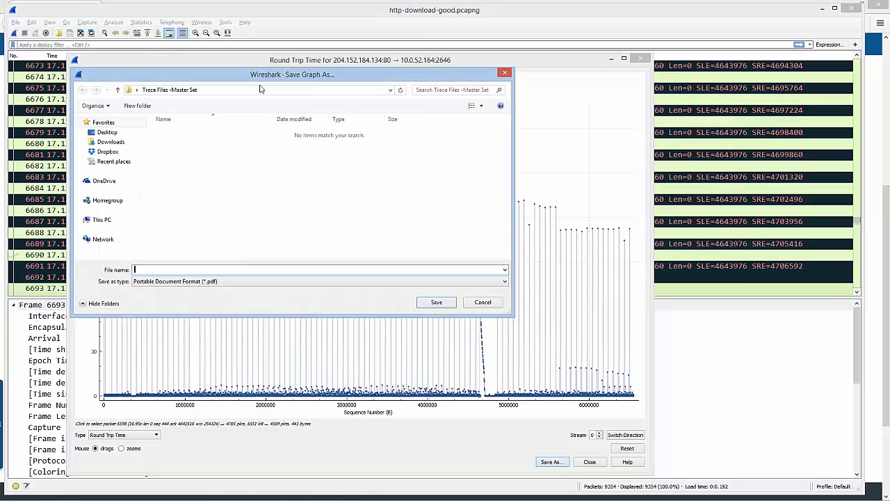
pyautogui.moveTo(252, 80); pyautogui.dragTo(442, 93)
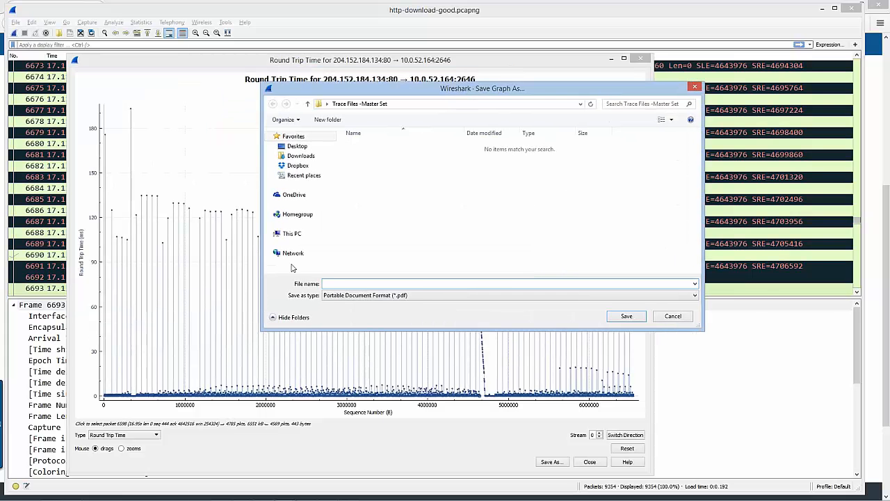
pyautogui.click(446, 297)
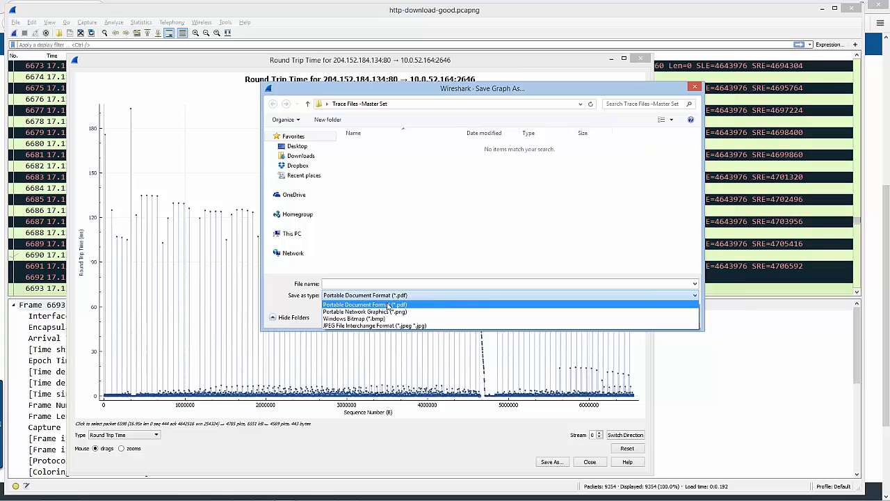
pyautogui.click(450, 296)
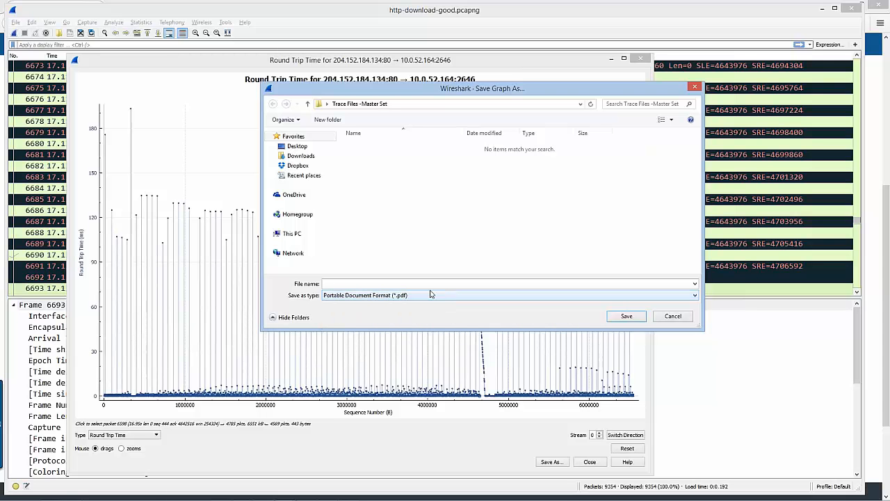
pyautogui.click(436, 283)
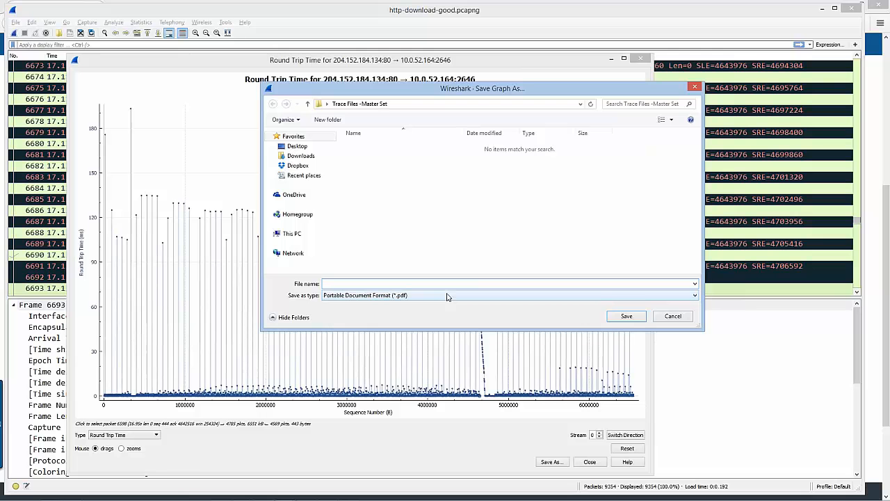
pyautogui.click(673, 316)
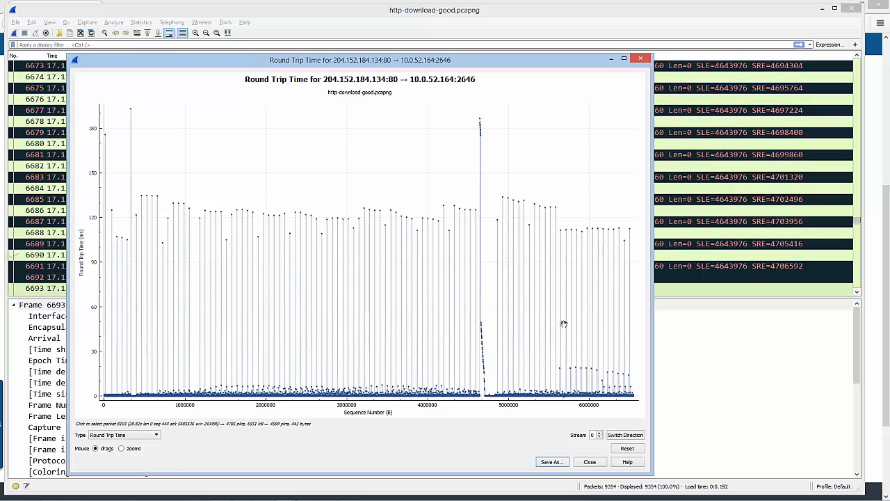
pyautogui.click(559, 464)
pyautogui.click(422, 296)
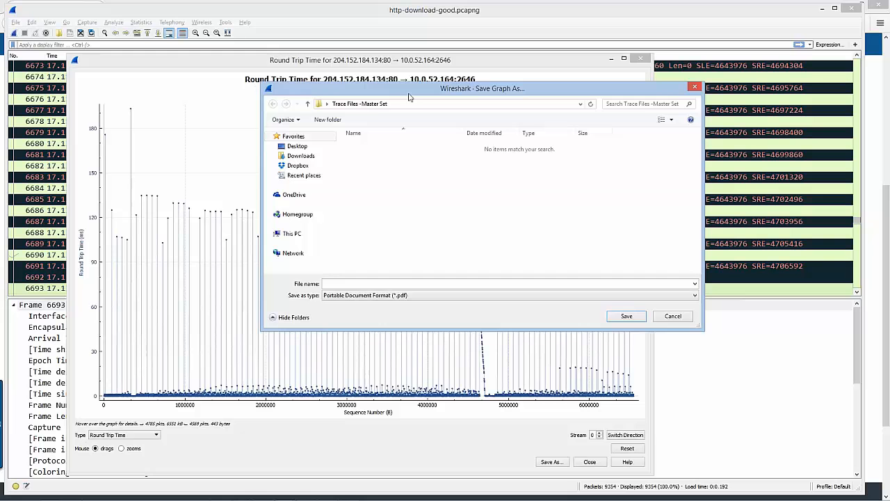
pyautogui.click(695, 86)
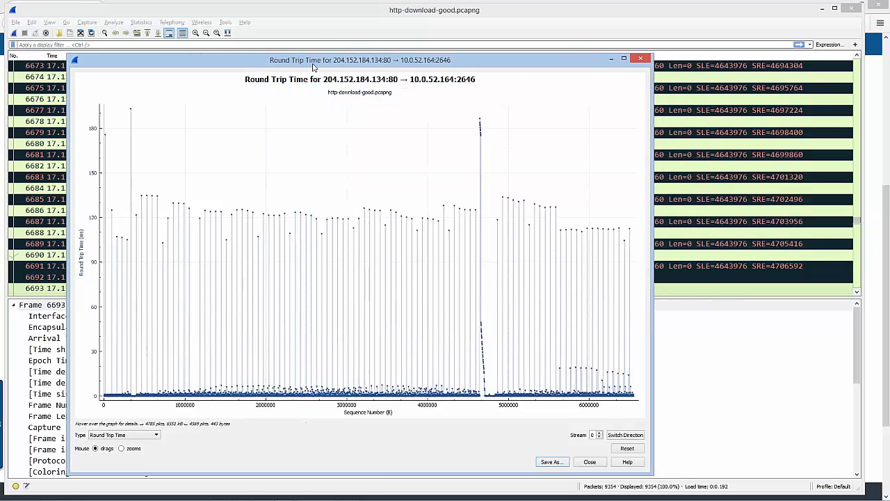
# Close the Round Trip Time graph window to return to the packet list
pyautogui.moveTo(314, 67); pyautogui.dragTo(368, 44)
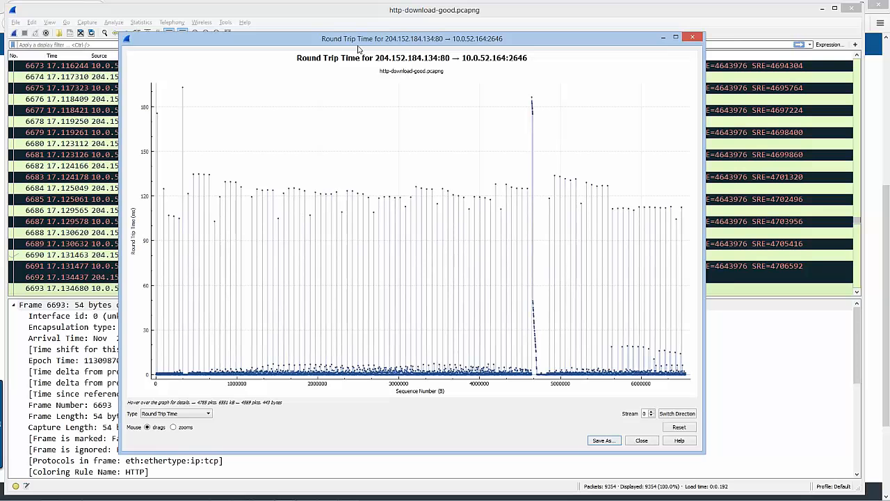
pyautogui.click(693, 38)
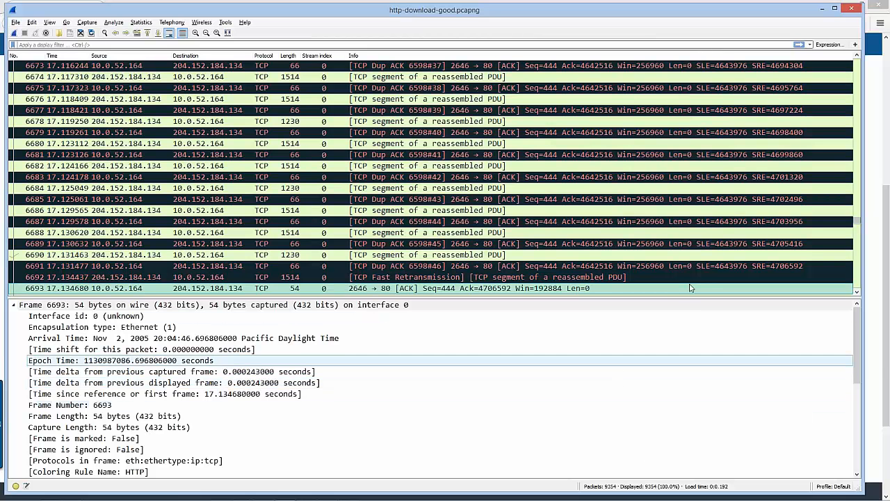
pyautogui.click(887, 326)
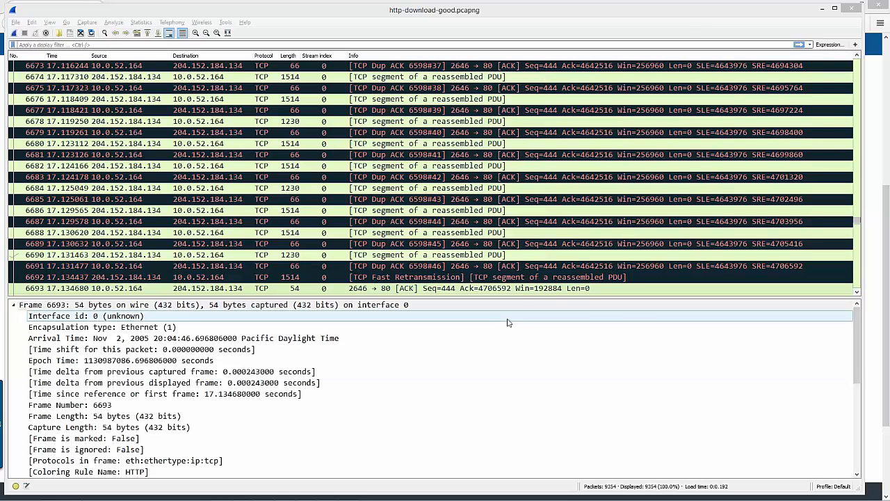
# Widen the profile section of the status bar and reduce the height of the main capture window
pyautogui.moveTo(837, 477)
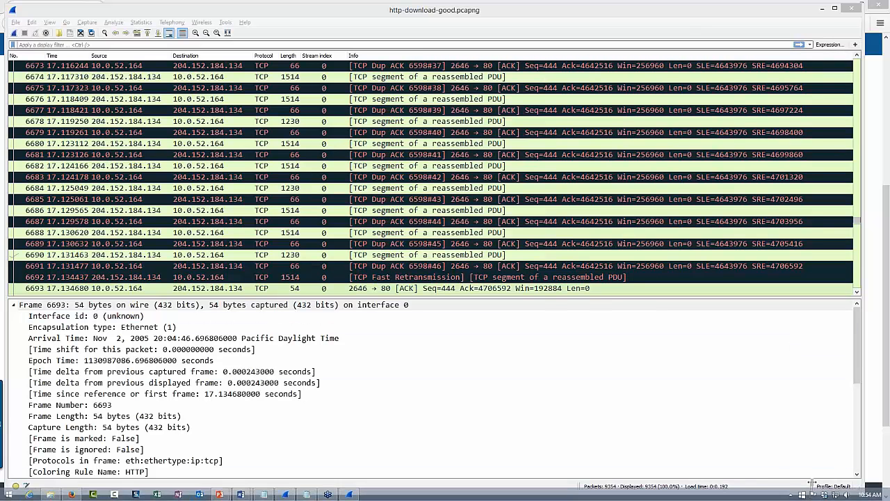
pyautogui.moveTo(811, 484); pyautogui.dragTo(778, 480)
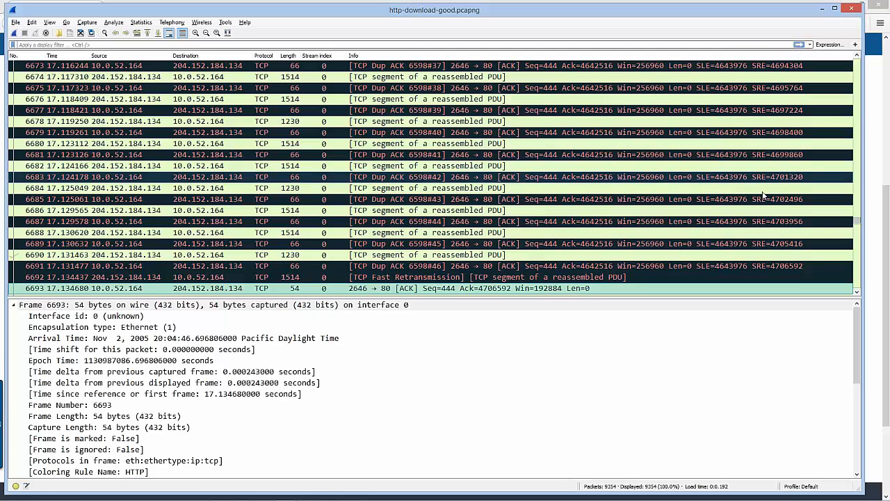
pyautogui.hotkey('alt', 'Tab')
pyautogui.hotkey('alt', 'Tab')
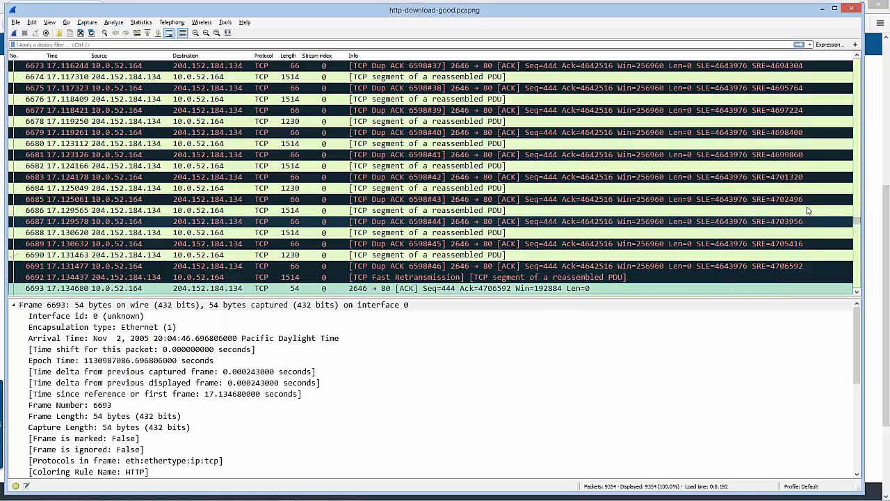
pyautogui.moveTo(795, 495)
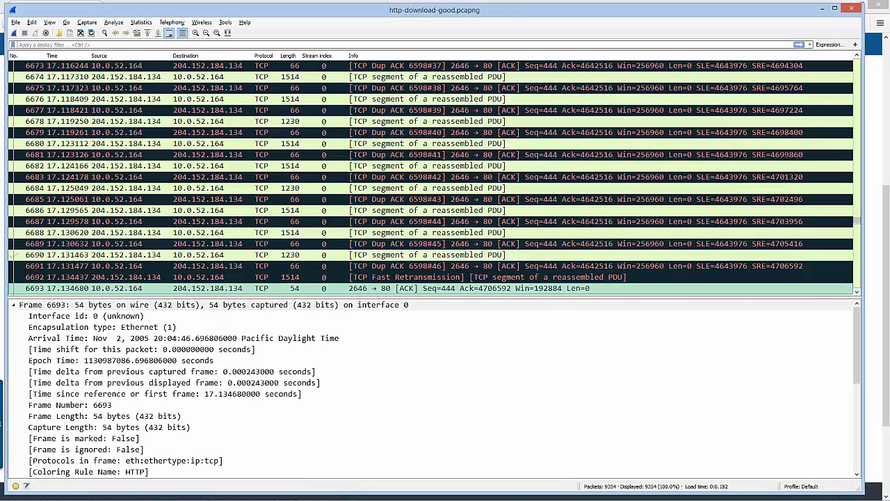
pyautogui.moveTo(795, 491); pyautogui.dragTo(783, 363)
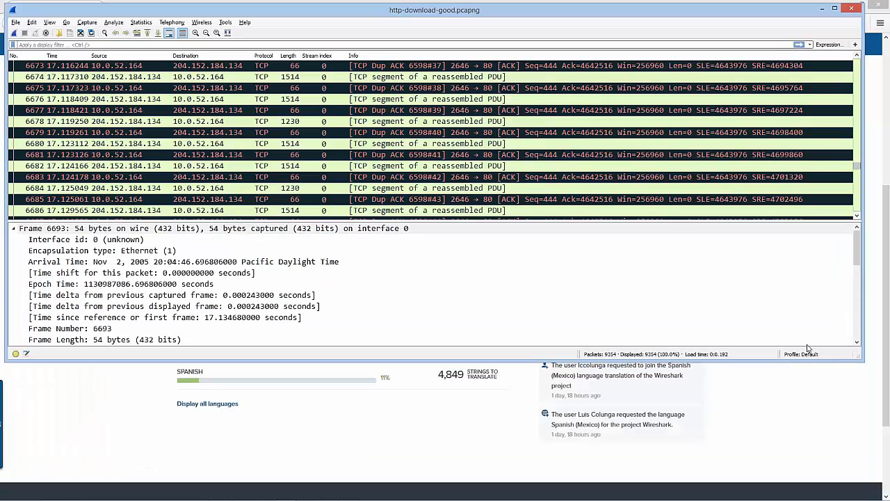
# Try to create a new configuration profile named Demo
pyautogui.rightClick(792, 357)
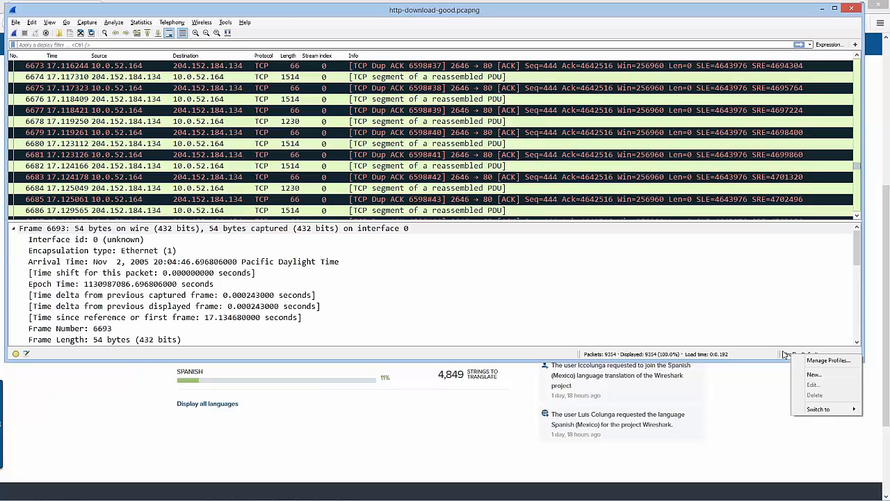
pyautogui.click(827, 378)
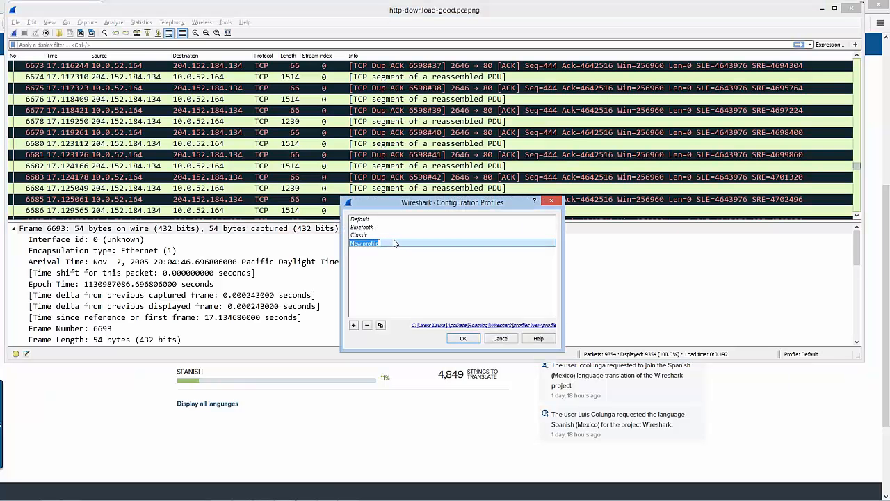
pyautogui.write('Da')
pyautogui.write('mo')
pyautogui.press('Return')
pyautogui.click(467, 338)
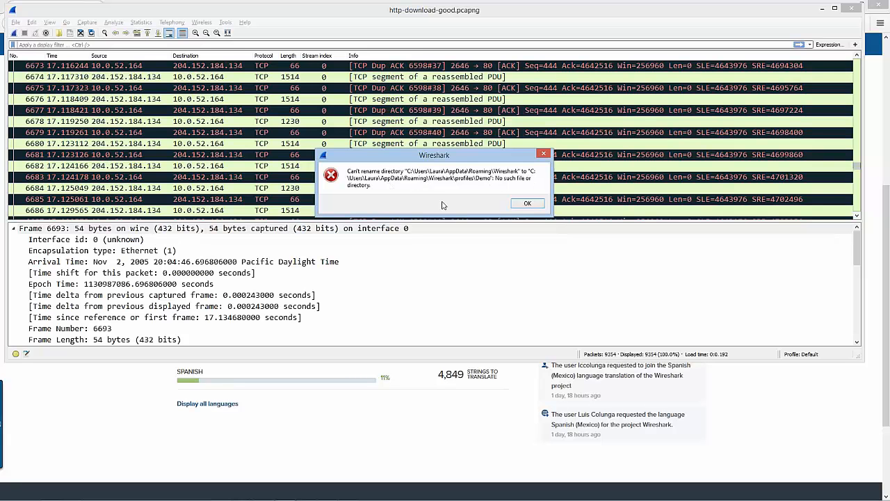
pyautogui.click(527, 203)
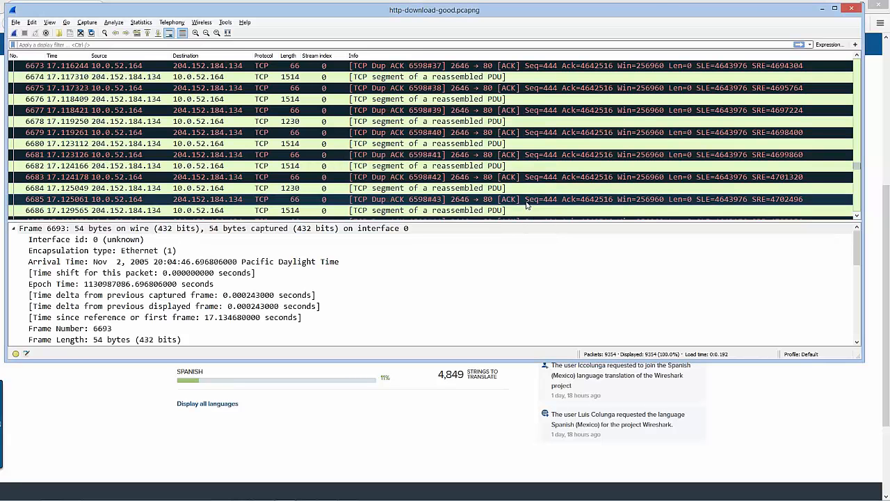
# Try to create two configuration profiles, one named Mine and one keeping the name New profile
pyautogui.rightClick(801, 355)
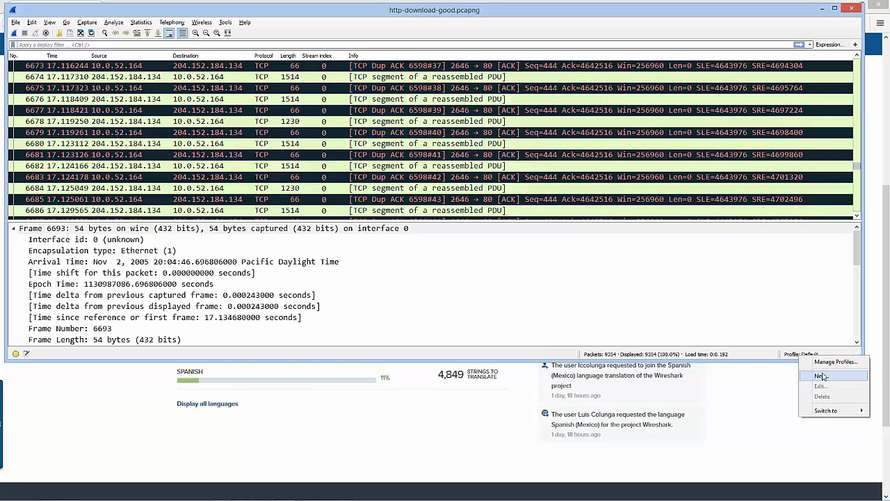
pyautogui.moveTo(816, 414)
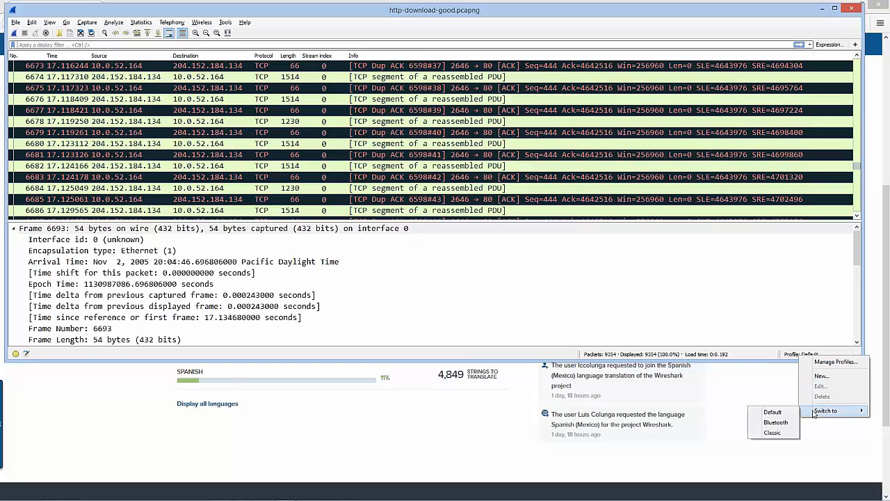
pyautogui.click(823, 377)
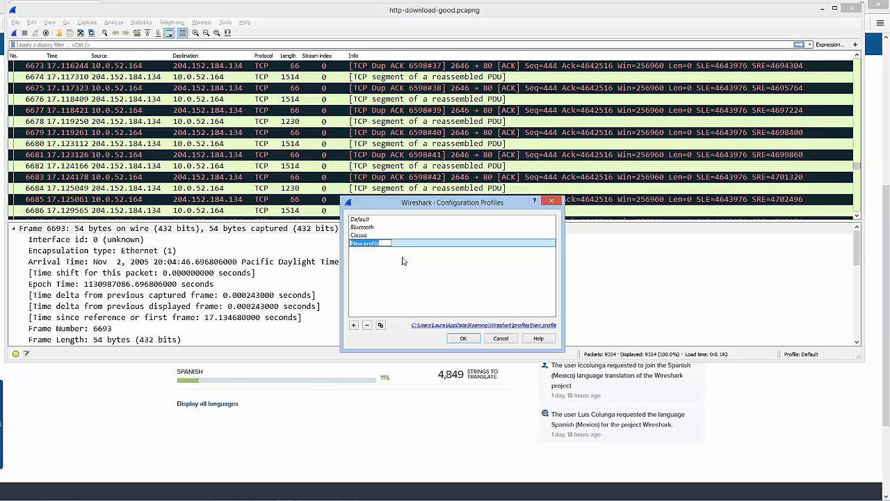
pyautogui.write('Mine')
pyautogui.click(354, 327)
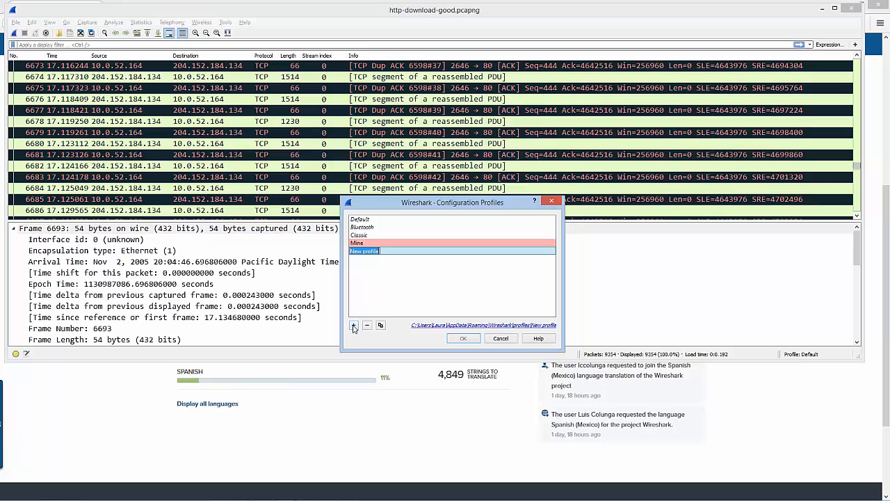
pyautogui.click(407, 243)
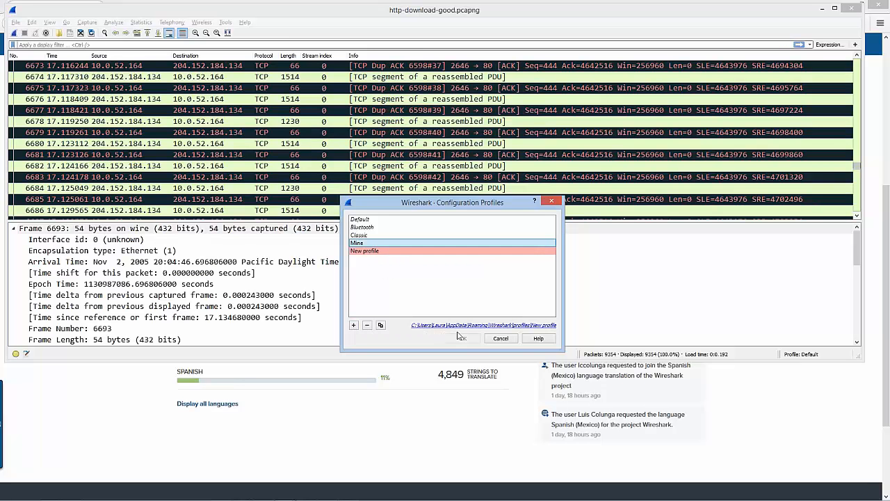
pyautogui.click(387, 243)
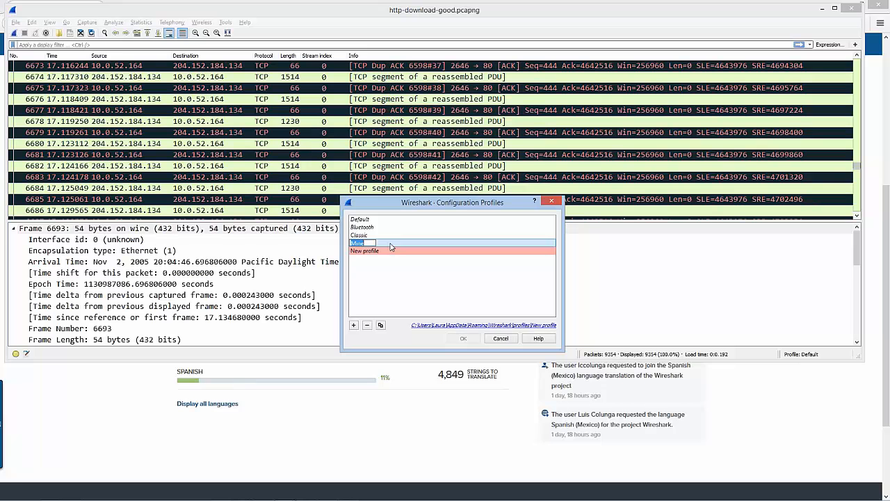
pyautogui.press('Return')
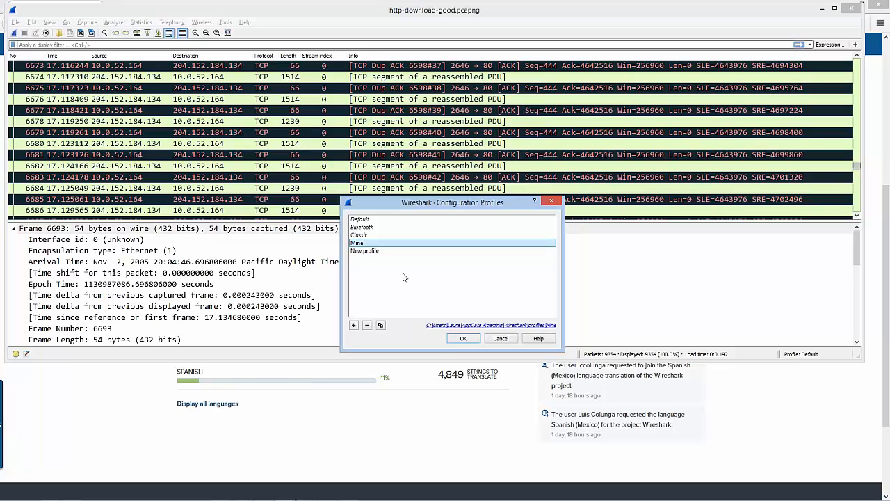
pyautogui.click(461, 338)
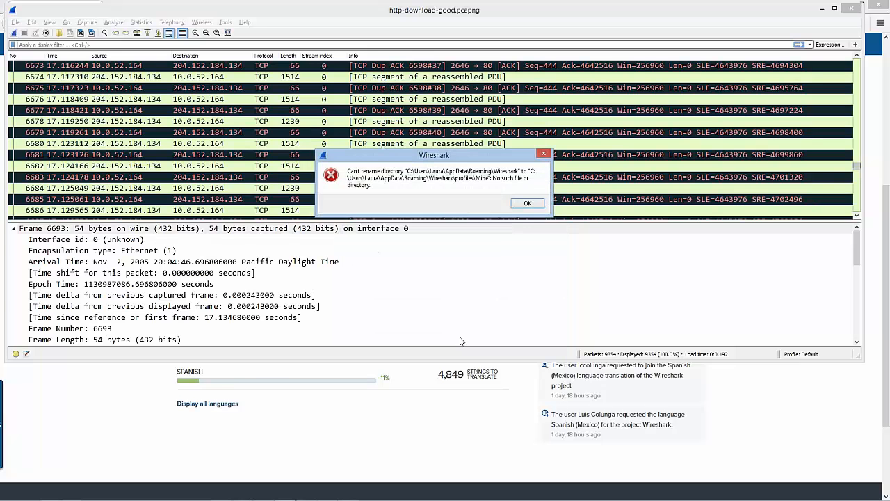
pyautogui.click(529, 206)
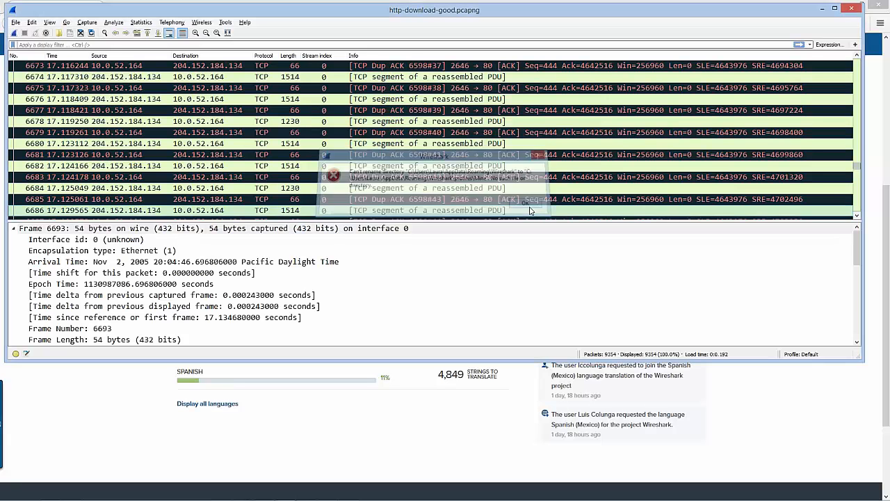
# Switch to the configuration profile New profile, and enlarge its text and its packet list and details panes
pyautogui.click(805, 355)
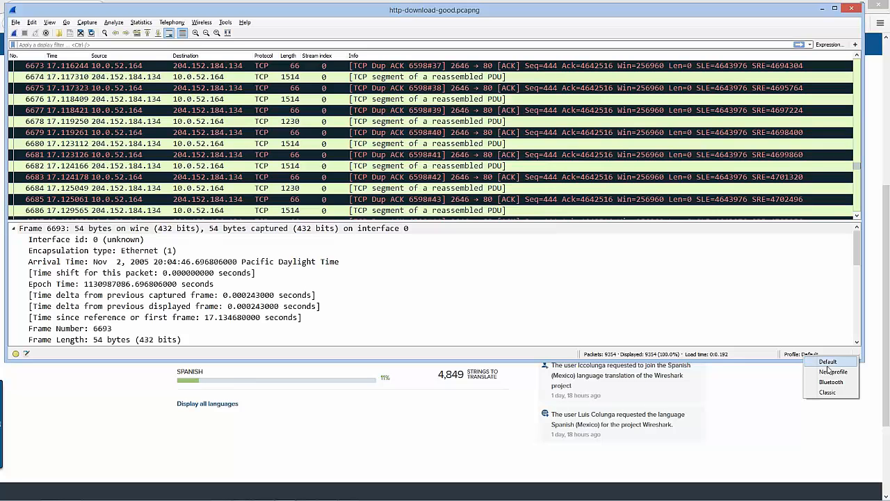
pyautogui.click(832, 372)
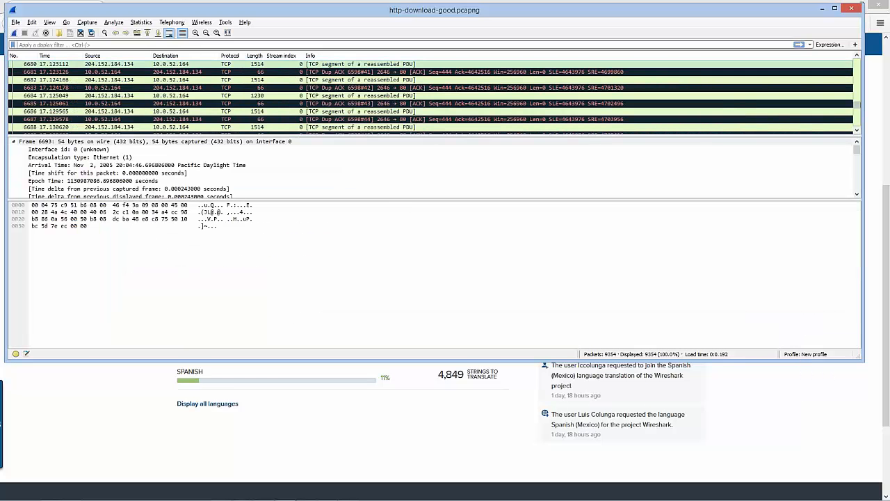
pyautogui.click(195, 33)
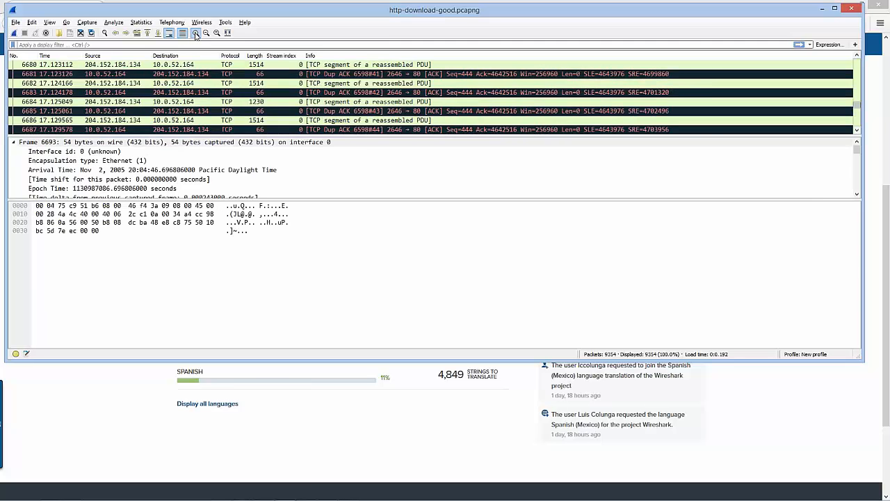
pyautogui.click(196, 32)
pyautogui.moveTo(206, 135); pyautogui.dragTo(227, 186)
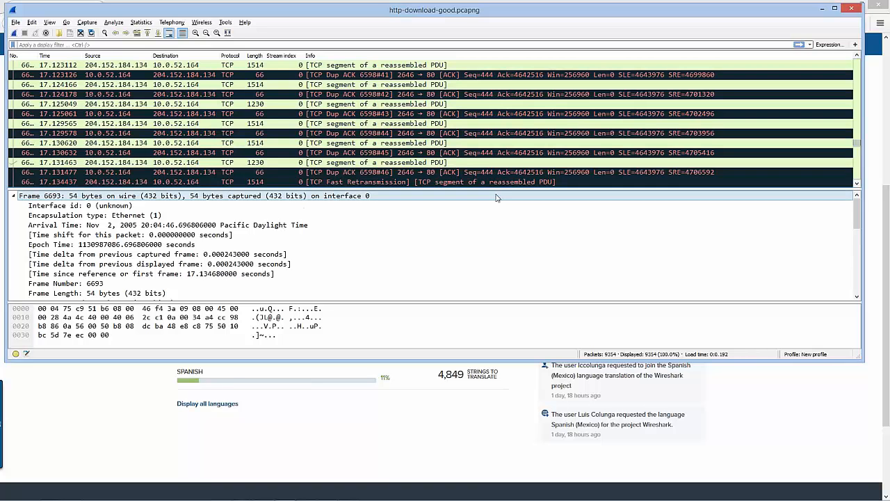
pyautogui.moveTo(497, 190); pyautogui.dragTo(495, 169)
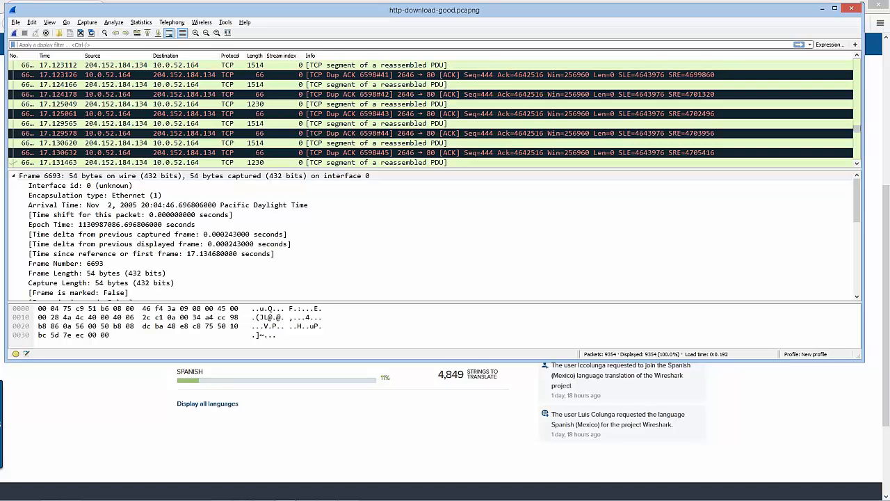
# Add the TCP Calculated window size field of frame 6687 as a column in the packet list
pyautogui.rightClick(284, 59)
pyautogui.click(372, 204)
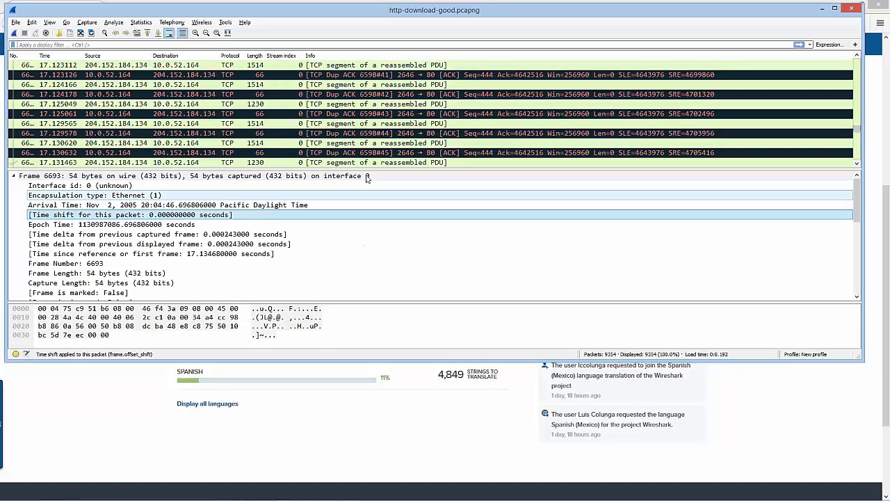
pyautogui.click(313, 133)
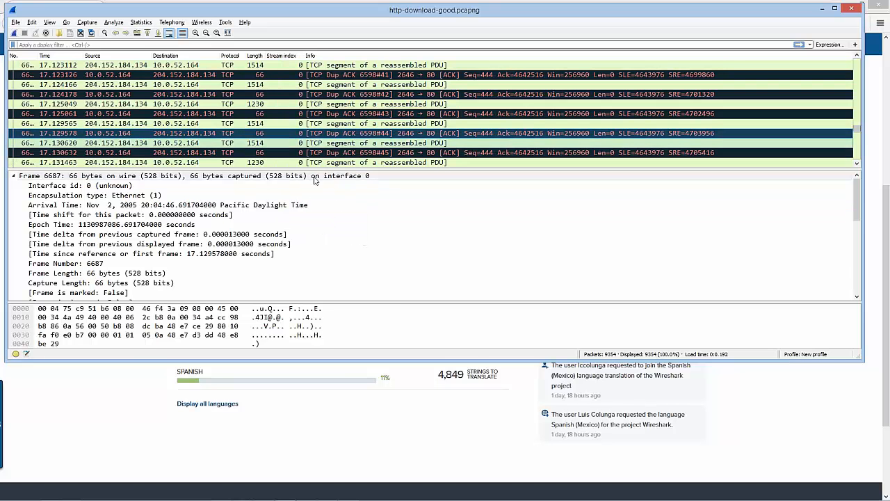
pyautogui.doubleClick(259, 176)
pyautogui.scroll(-2, 253, 227)
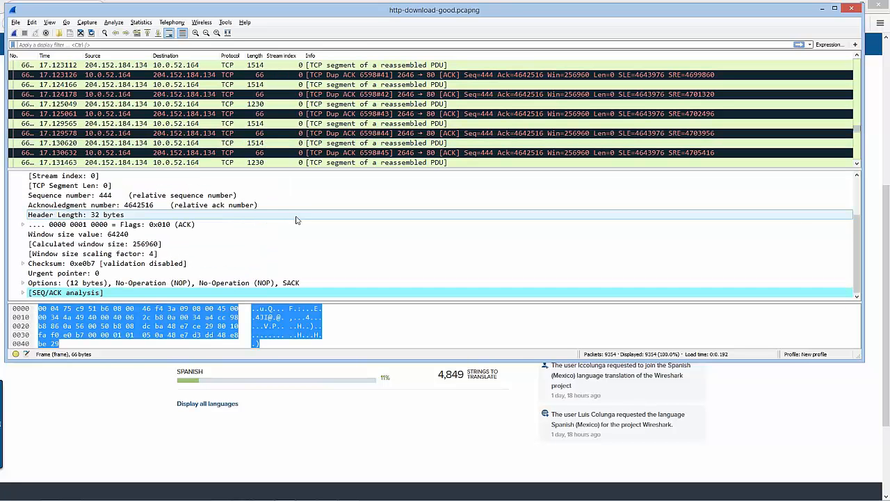
pyautogui.click(112, 245)
pyautogui.rightClick(124, 244)
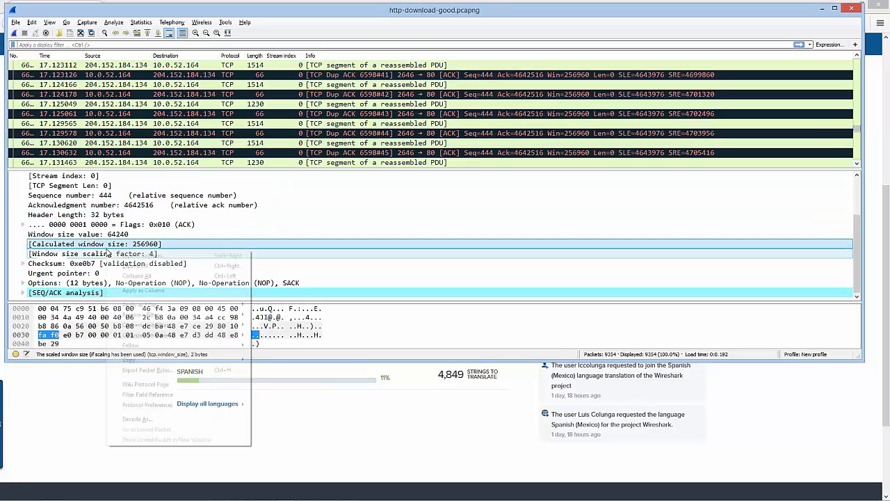
pyautogui.rightClick(123, 241)
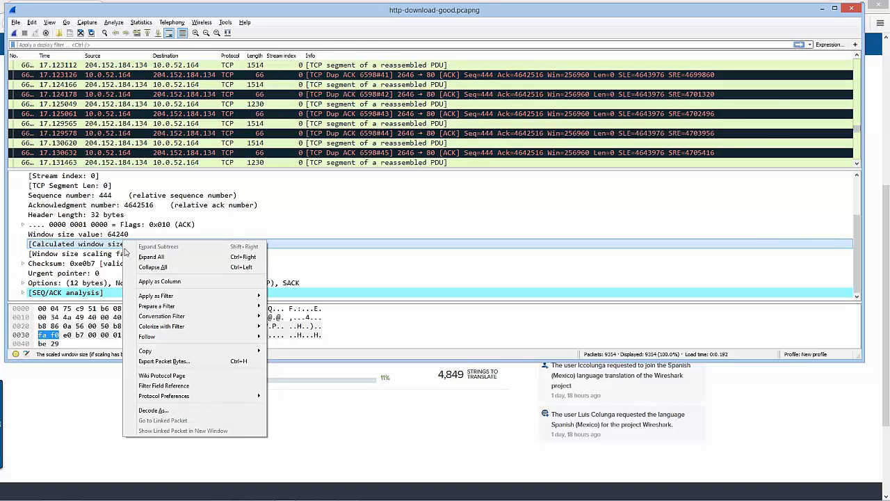
pyautogui.click(159, 281)
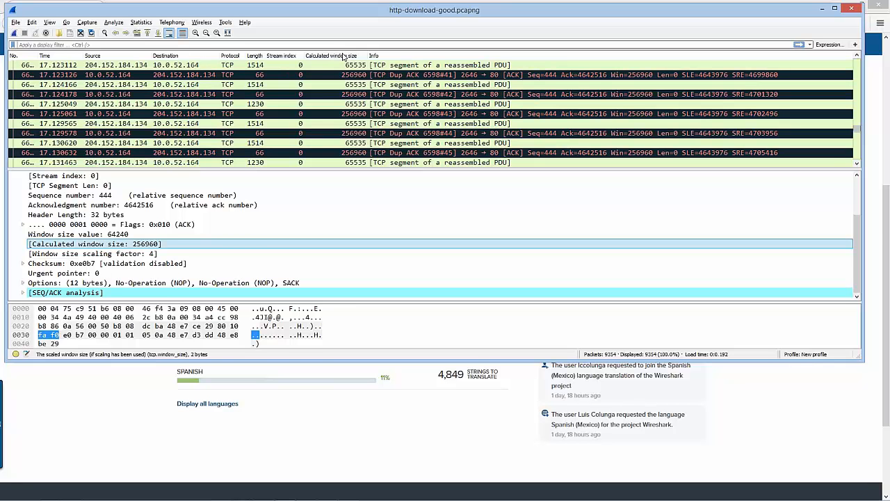
# Enlarge the main window text one more level and extend the packet list pane to show more rows
pyautogui.click(804, 359)
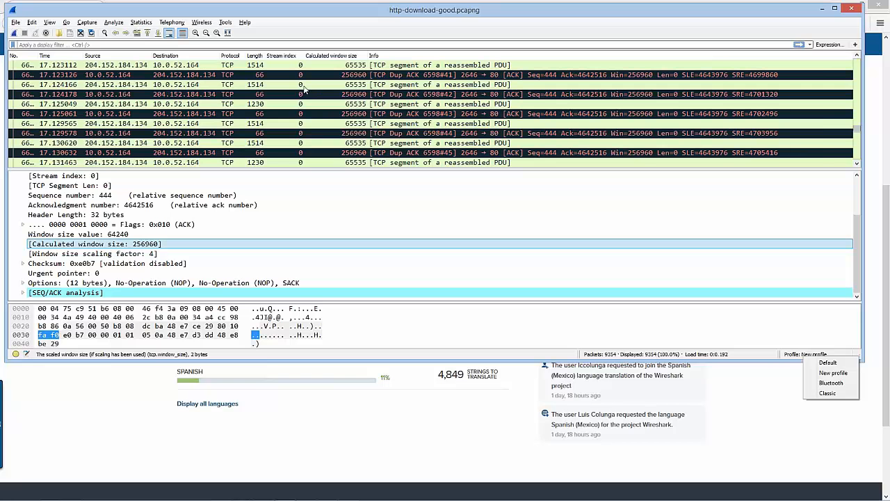
pyautogui.click(196, 34)
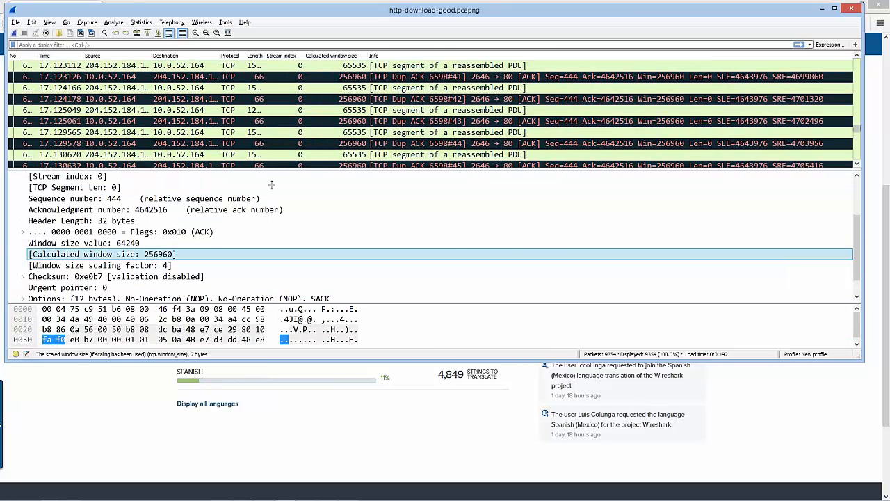
pyautogui.moveTo(272, 168); pyautogui.dragTo(277, 227)
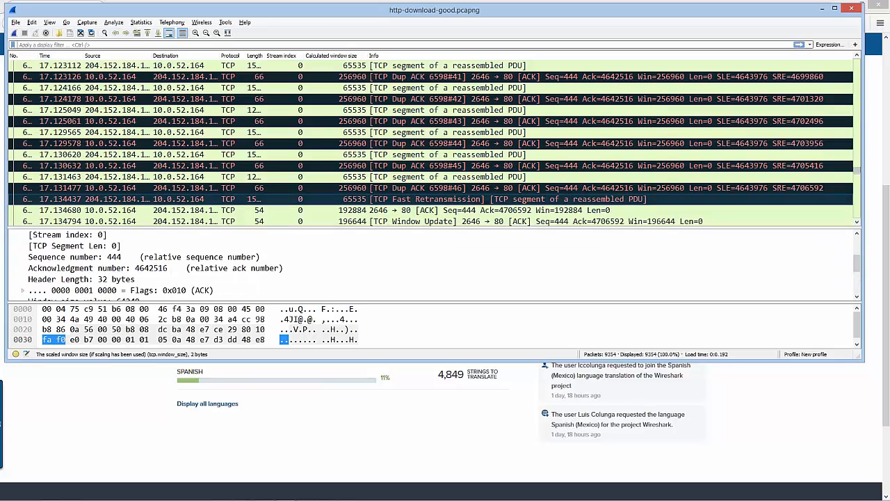
# Open the Personal configuration folder from the folder locations in the About Wireshark information
pyautogui.click(245, 23)
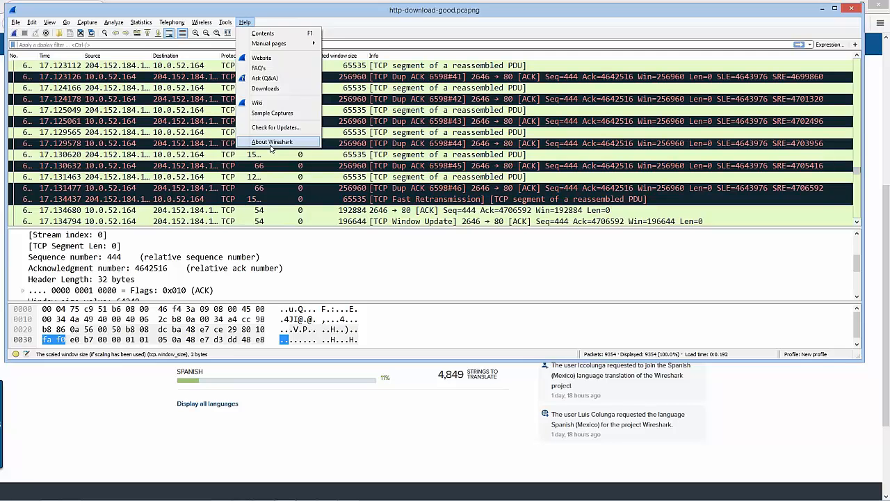
pyautogui.click(271, 142)
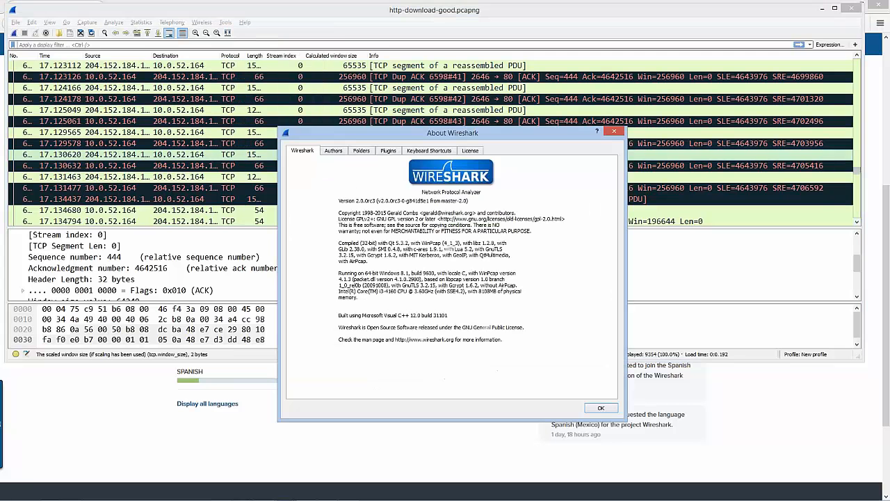
pyautogui.click(362, 155)
pyautogui.moveTo(355, 135); pyautogui.dragTo(244, 62)
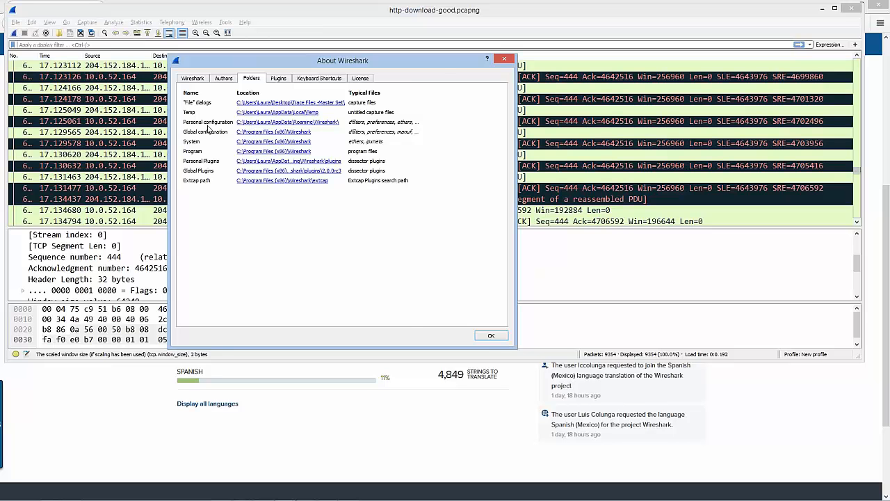
pyautogui.click(288, 122)
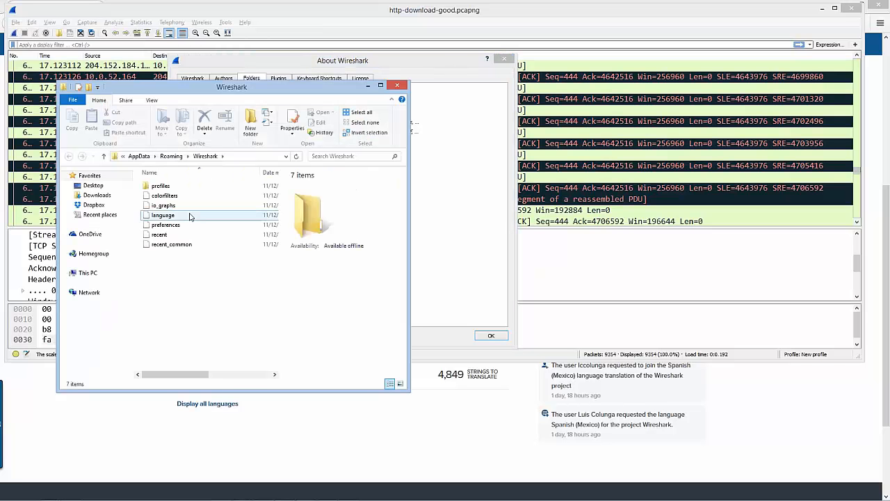
# Select the configuration files from colorfilters to recent_common, then go into the New profile folder inside profiles
pyautogui.click(175, 197)
pyautogui.keyDown('shift'); pyautogui.click(174, 248); pyautogui.keyUp('shift')
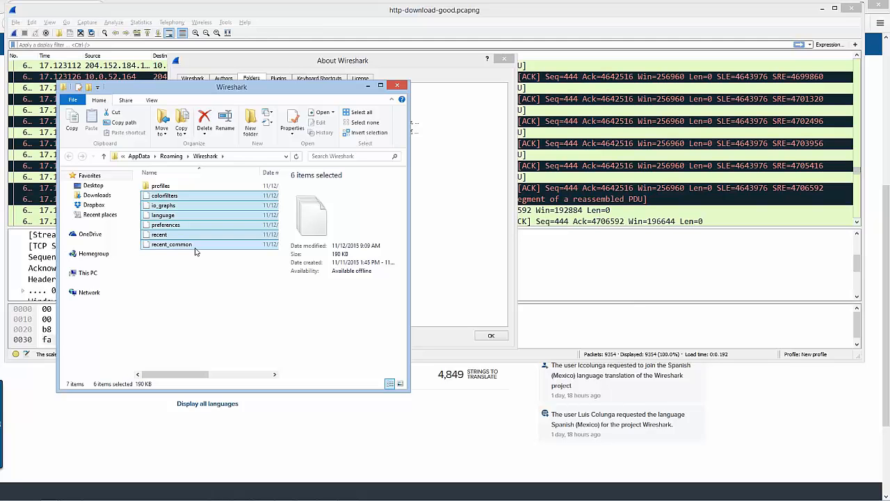
pyautogui.doubleClick(167, 187)
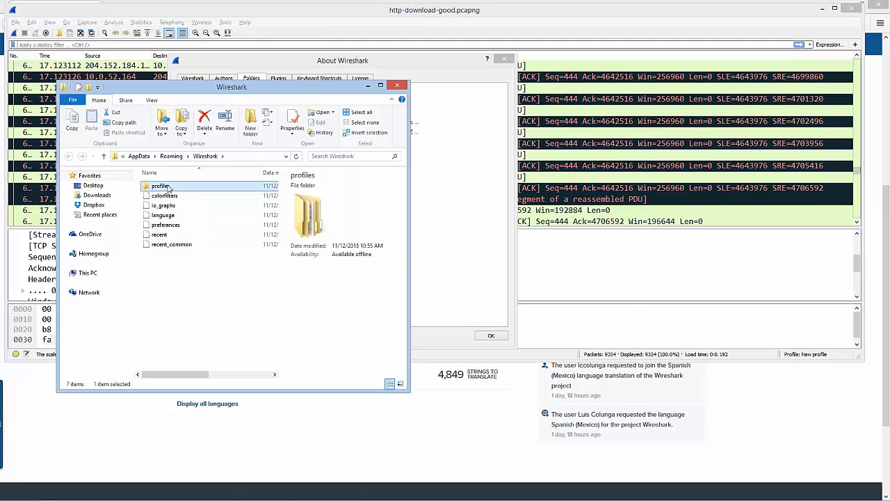
pyautogui.doubleClick(167, 187)
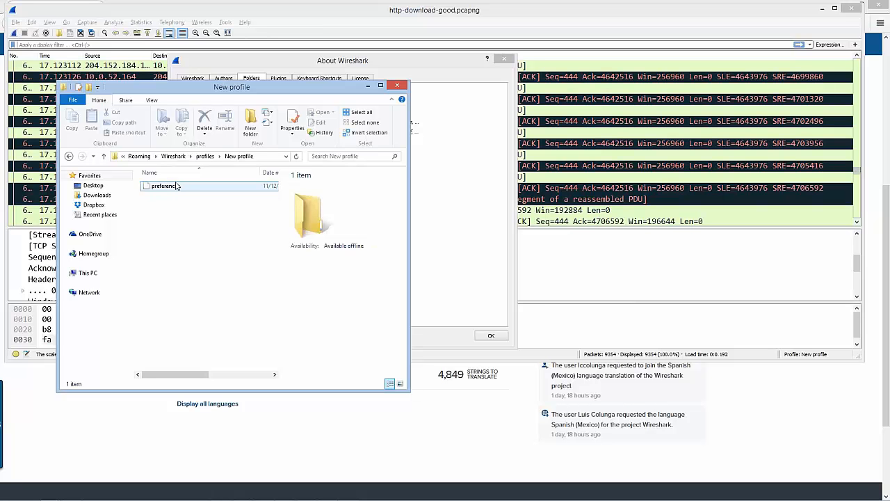
# Open the New profile folder's preferences file in Notepad and bring that window to the front
pyautogui.click(170, 189)
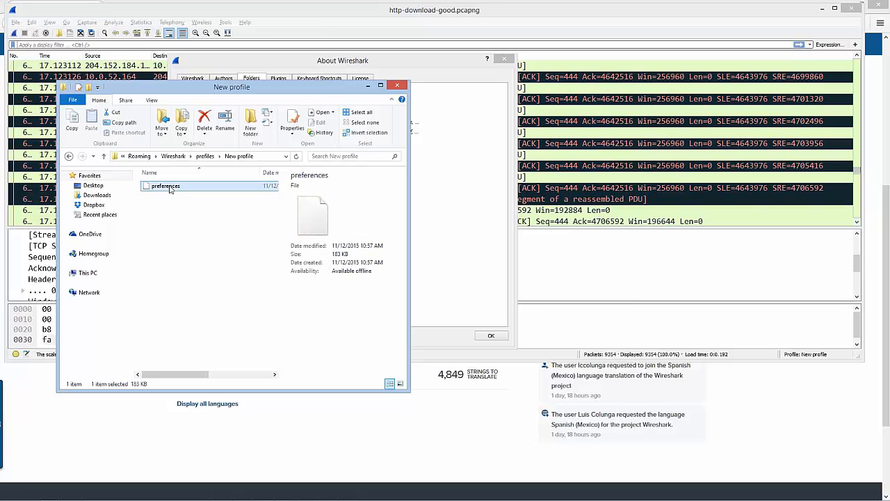
pyautogui.doubleClick(169, 189)
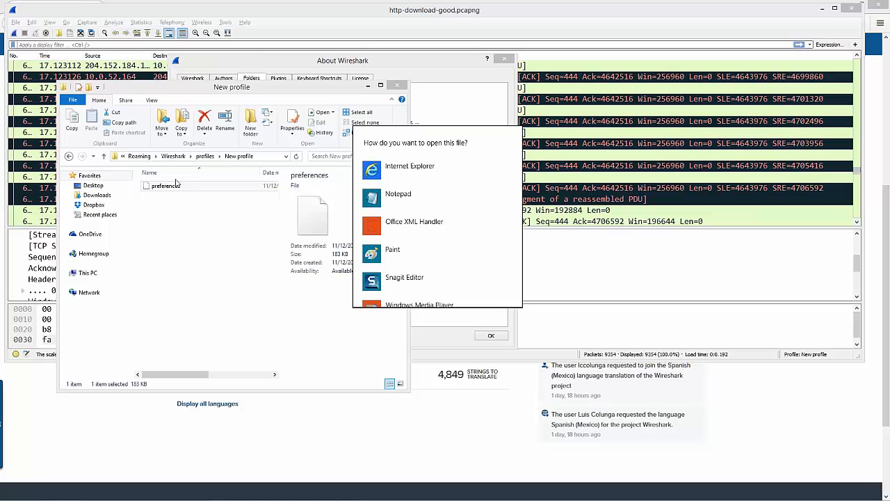
pyautogui.click(433, 202)
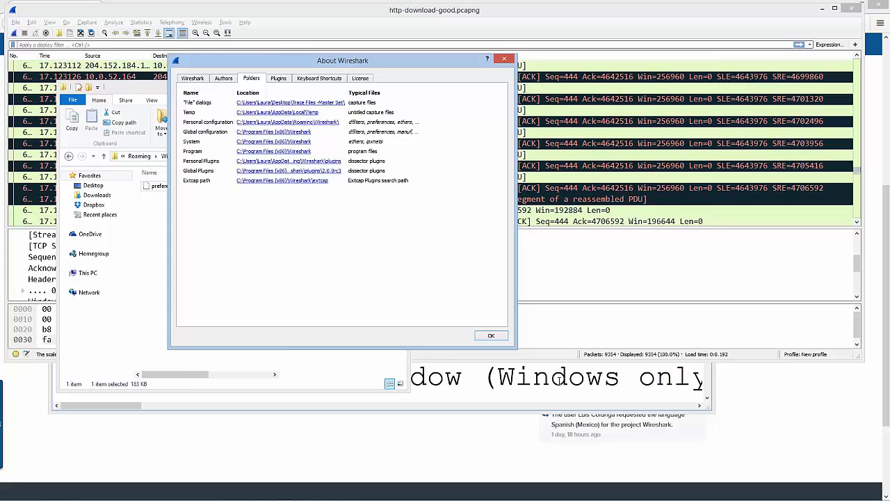
pyautogui.click(560, 379)
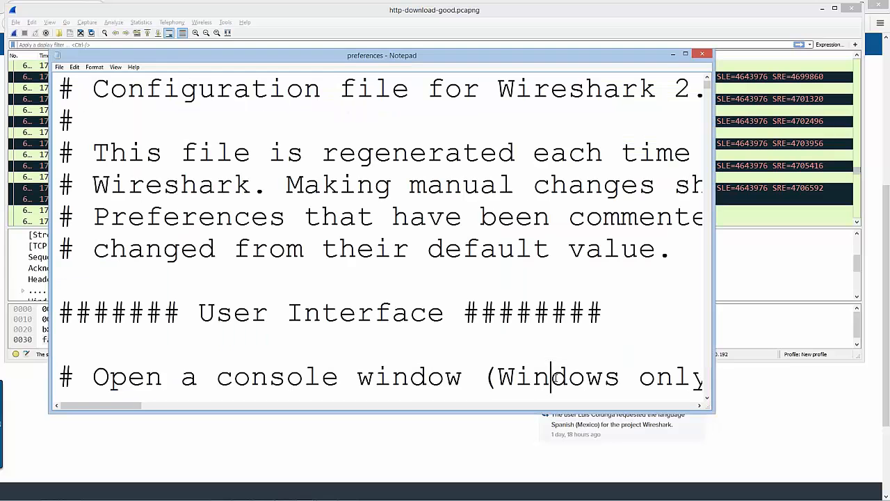
# Reduce the text size of the preferences file in Notepad to 14, keeping the Courier New font
pyautogui.click(99, 67)
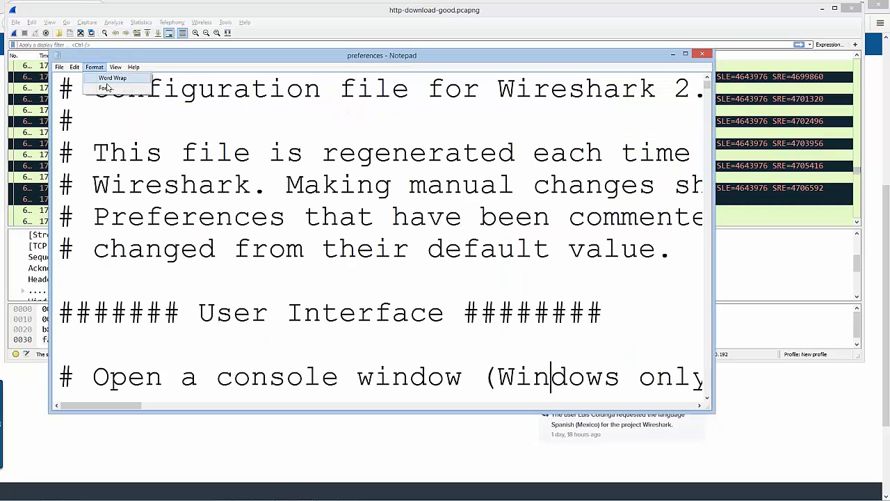
pyautogui.click(106, 87)
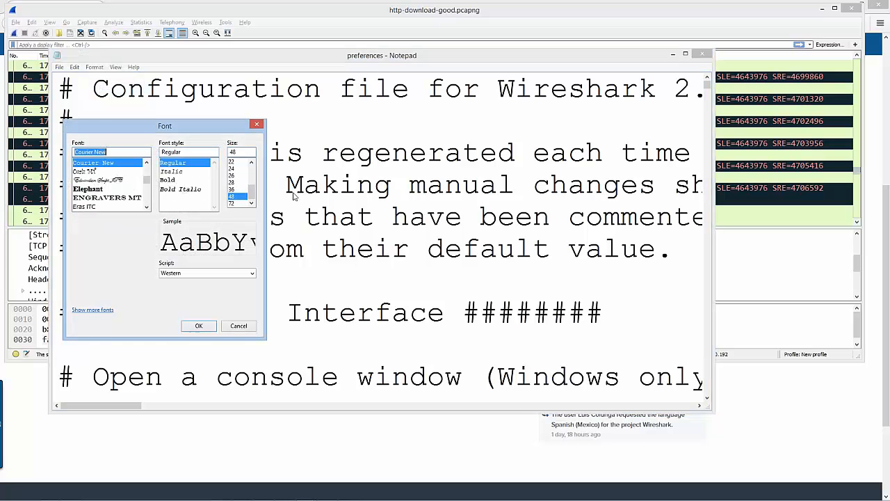
pyautogui.scroll(2, 252, 173)
pyautogui.click(235, 176)
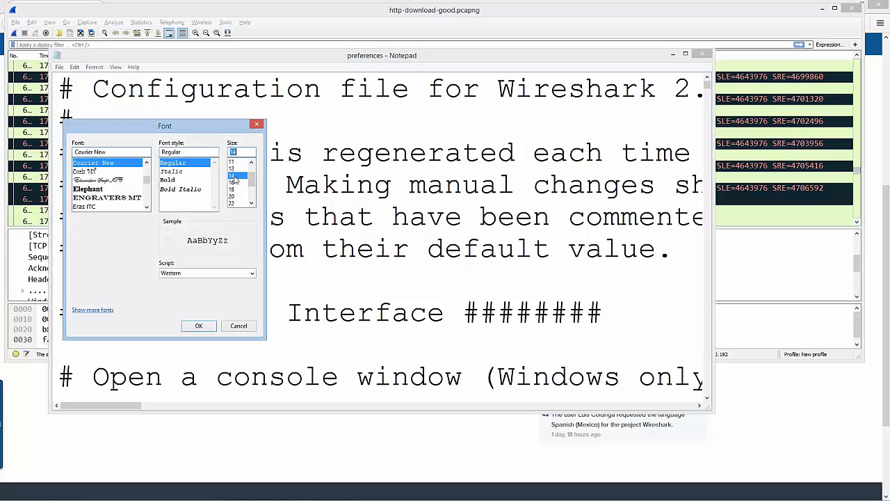
pyautogui.click(200, 325)
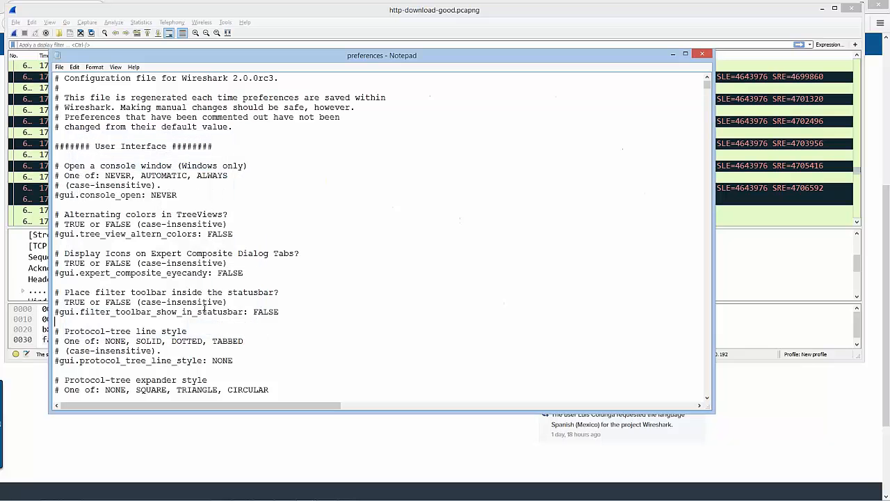
# Review the User Interface preferences down to the Colors section and highlight the TCP stream window color preference comment above gui.stream.client.bg
pyautogui.scroll(-1, 345, 148)
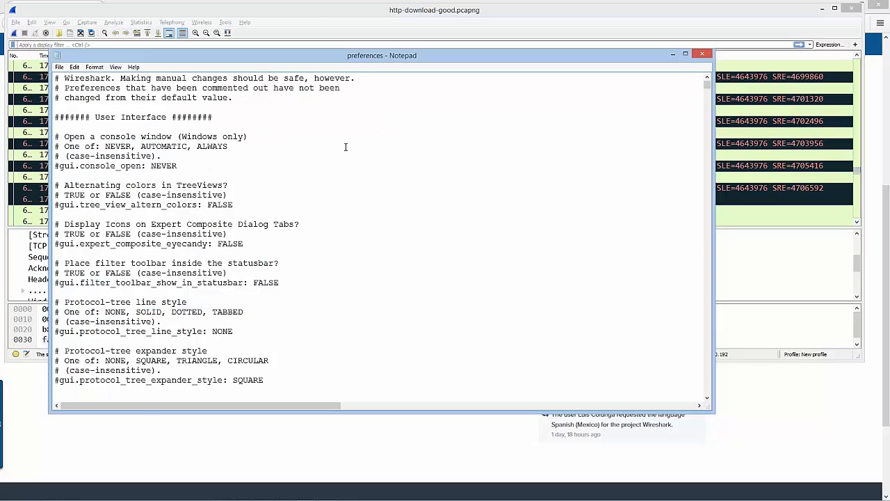
pyautogui.scroll(-13, 362, 147)
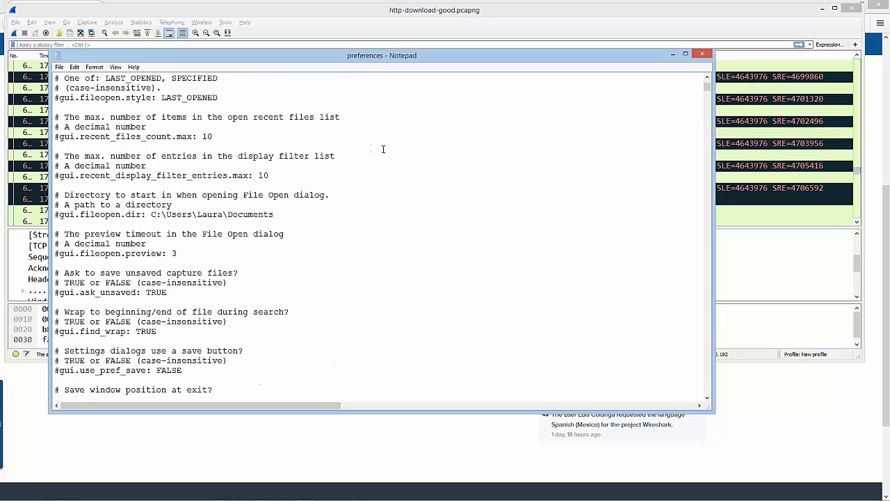
pyautogui.scroll(-20, 384, 160)
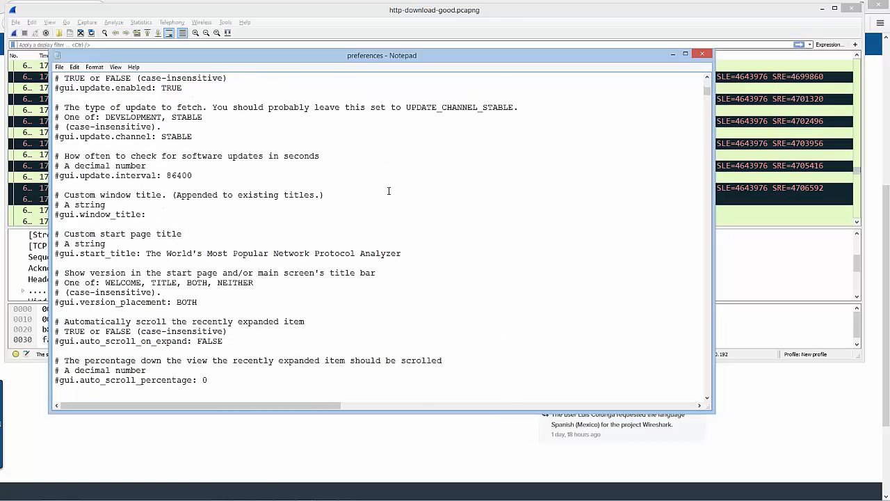
pyautogui.scroll(-13, 389, 191)
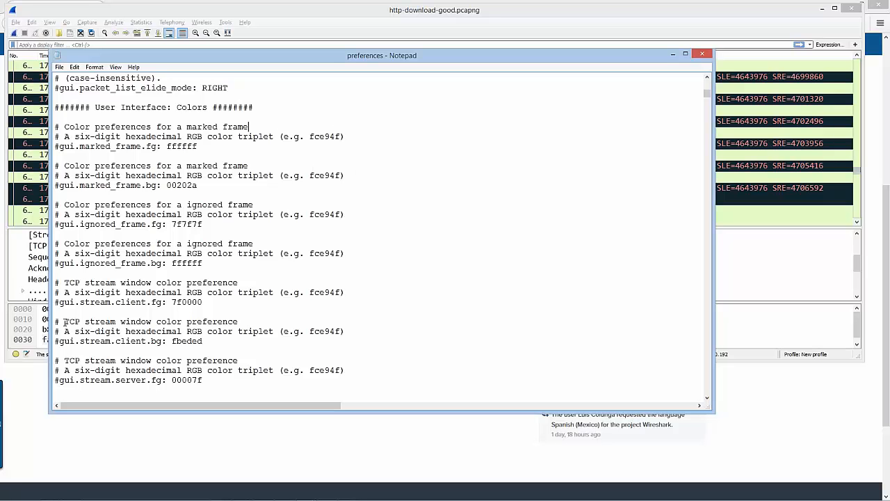
pyautogui.moveTo(64, 322); pyautogui.dragTo(243, 312)
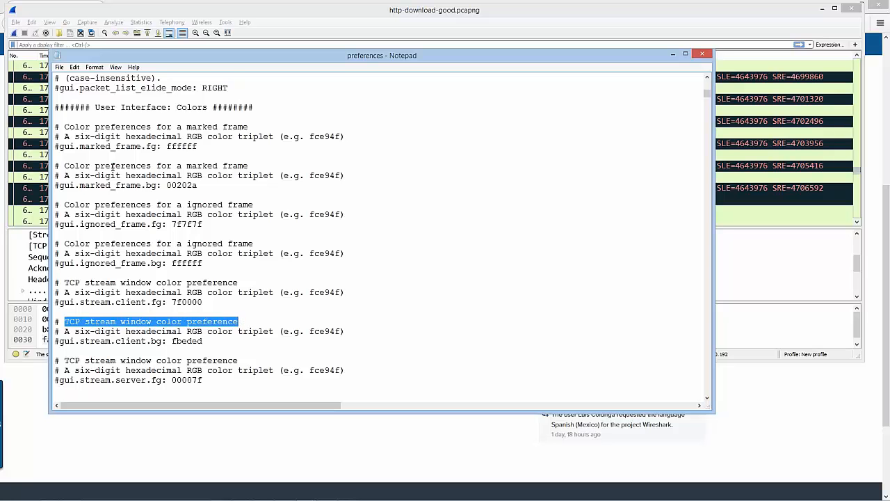
# Find the packet list column format in the Columns section and highlight its Stream index and Calculated window size entries
pyautogui.scroll(-7, 483, 270)
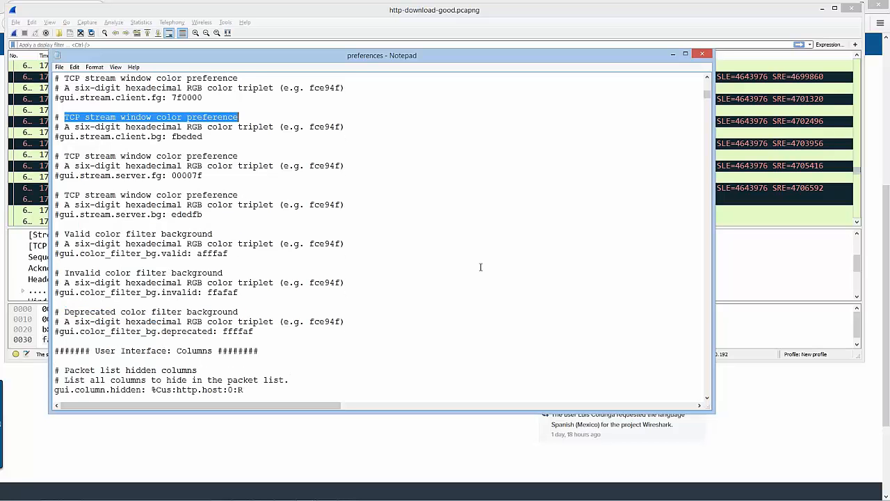
pyautogui.scroll(-10, 480, 267)
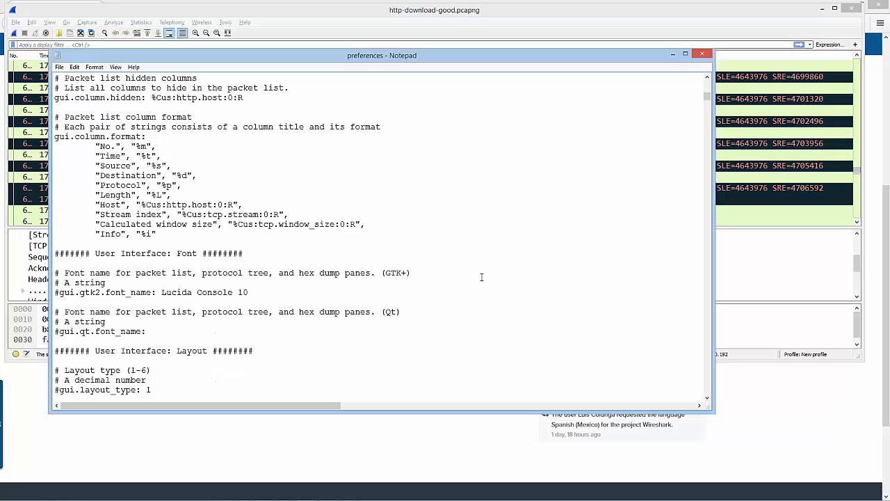
pyautogui.scroll(1, 481, 277)
pyautogui.scroll(-4, 173, 190)
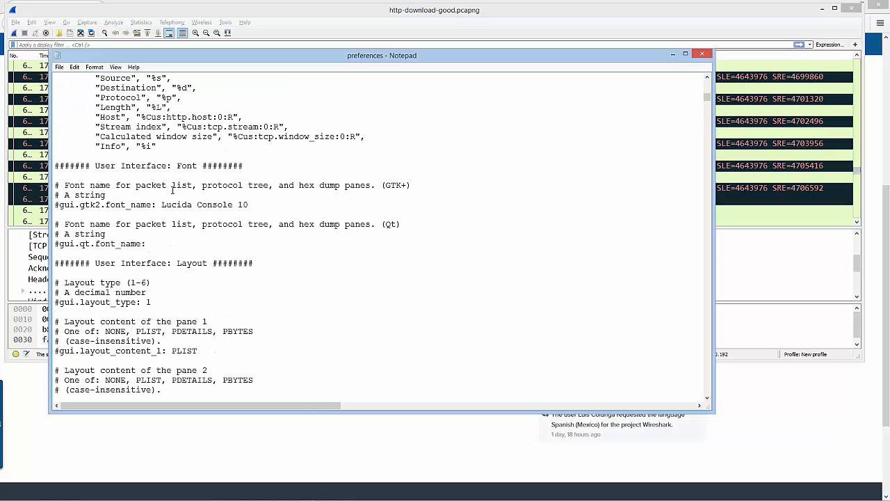
pyautogui.scroll(3, 173, 190)
pyautogui.scroll(-3, 100, 180)
pyautogui.scroll(2, 257, 193)
pyautogui.scroll(-1, 77, 99)
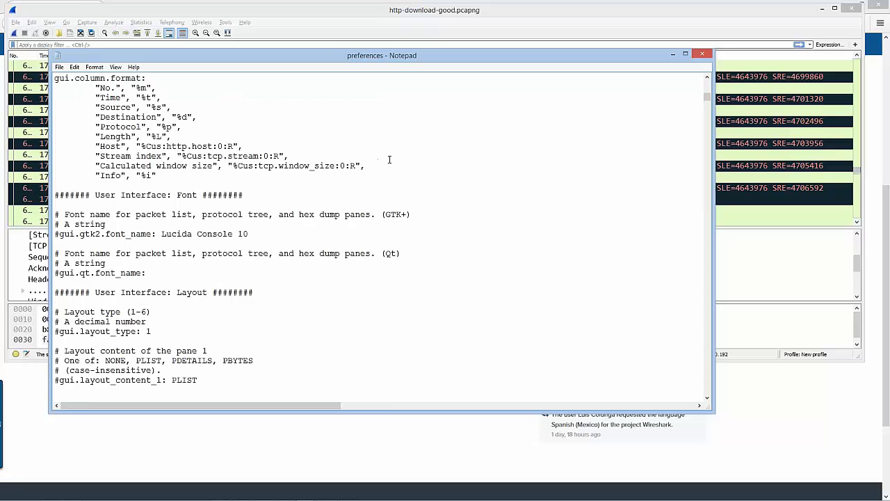
pyautogui.moveTo(365, 166); pyautogui.dragTo(48, 155)
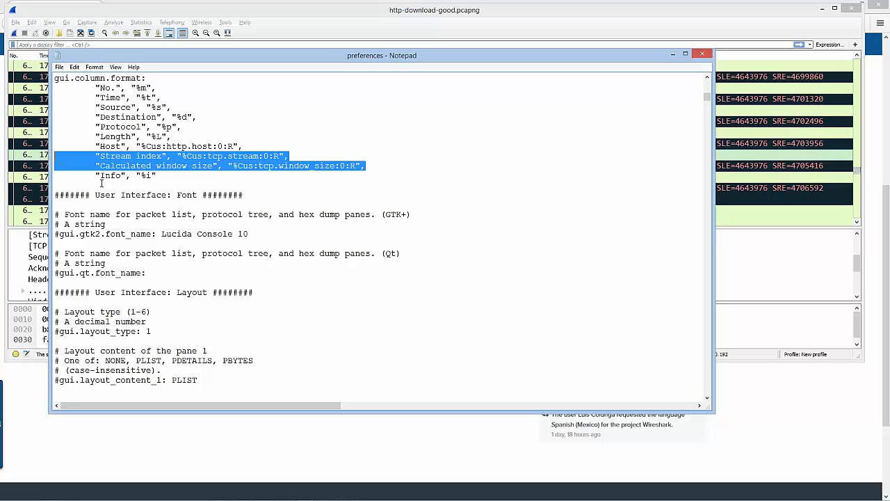
# Examine the Layout, Capture, Console and Name Resolution sections of the preferences file
pyautogui.scroll(-1, 463, 187)
pyautogui.scroll(-5, 306, 292)
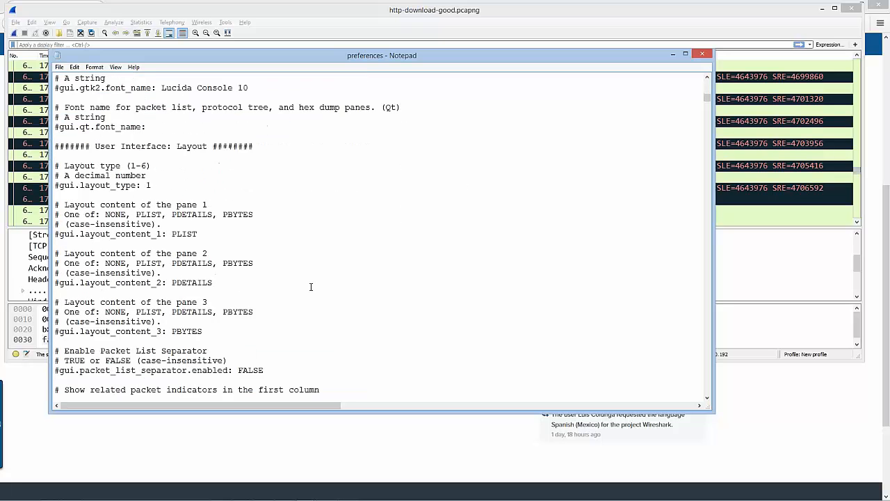
pyautogui.scroll(-5, 312, 284)
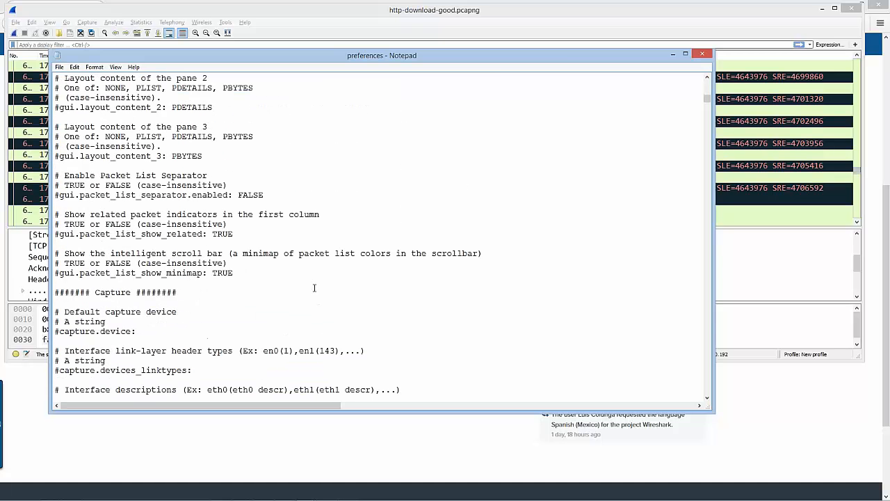
pyautogui.scroll(-2, 314, 287)
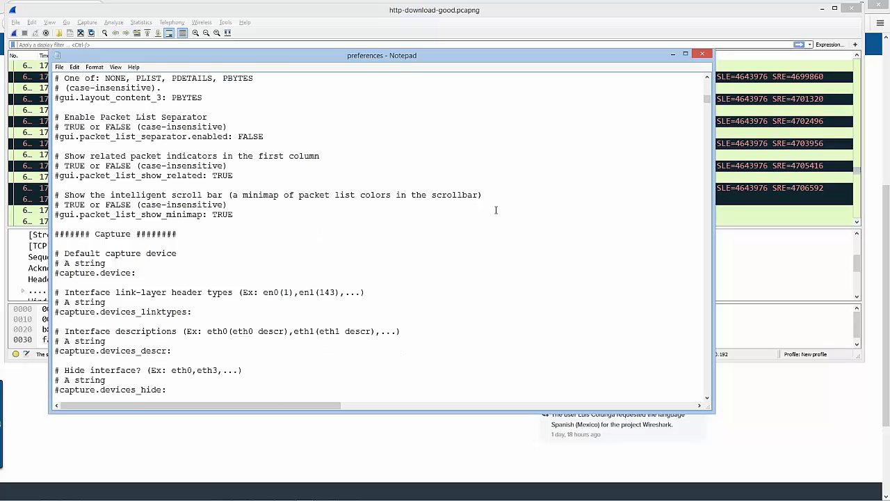
pyautogui.scroll(-17, 496, 210)
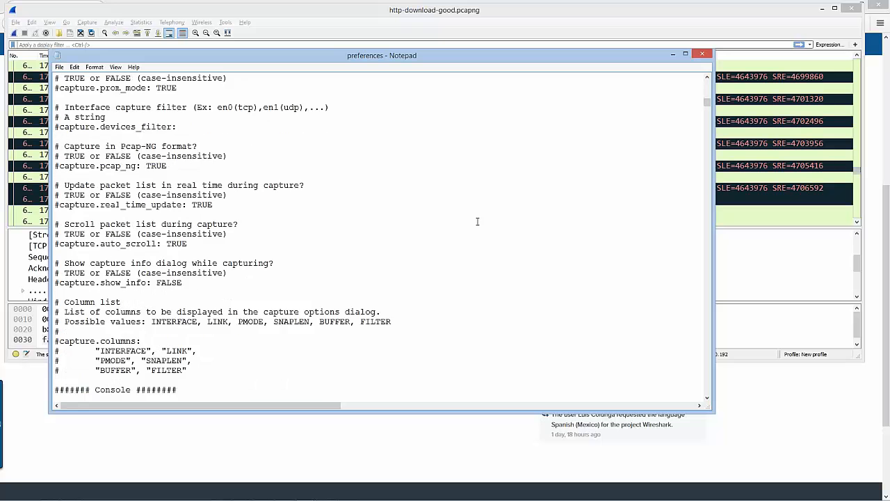
pyautogui.scroll(-11, 477, 222)
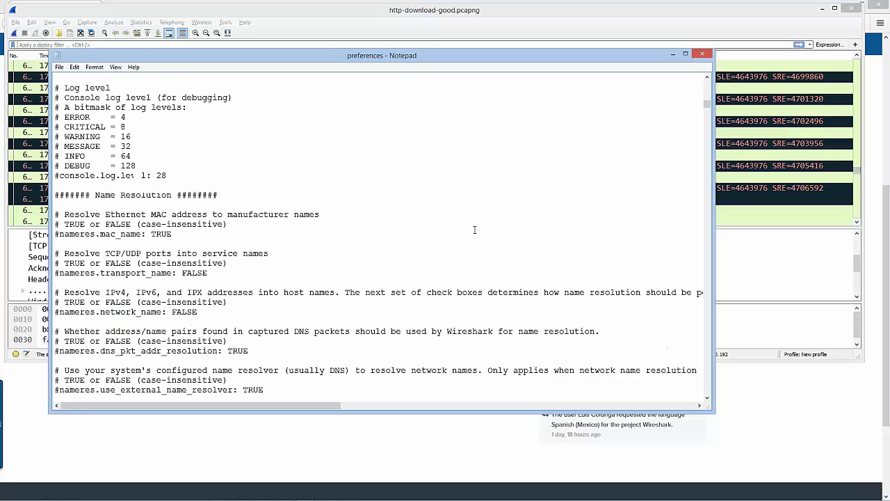
pyautogui.scroll(-5, 475, 230)
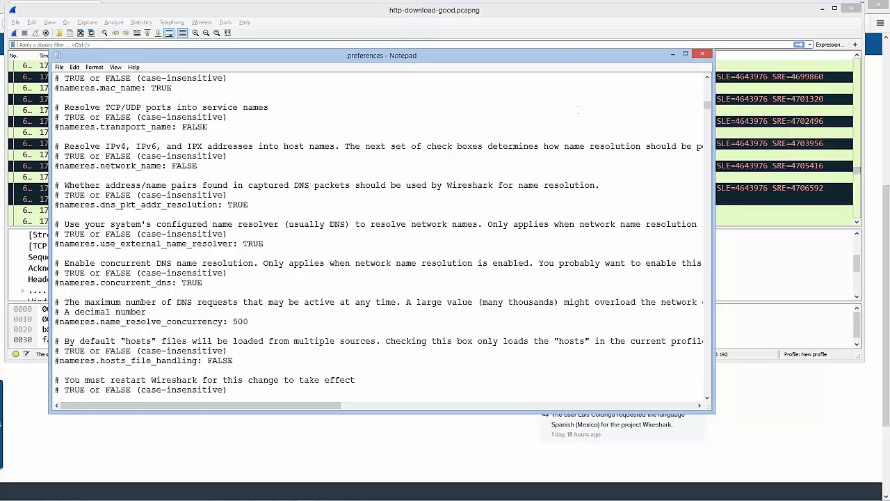
# Close the preferences file, the About Wireshark information and the New profile folder window
pyautogui.click(702, 55)
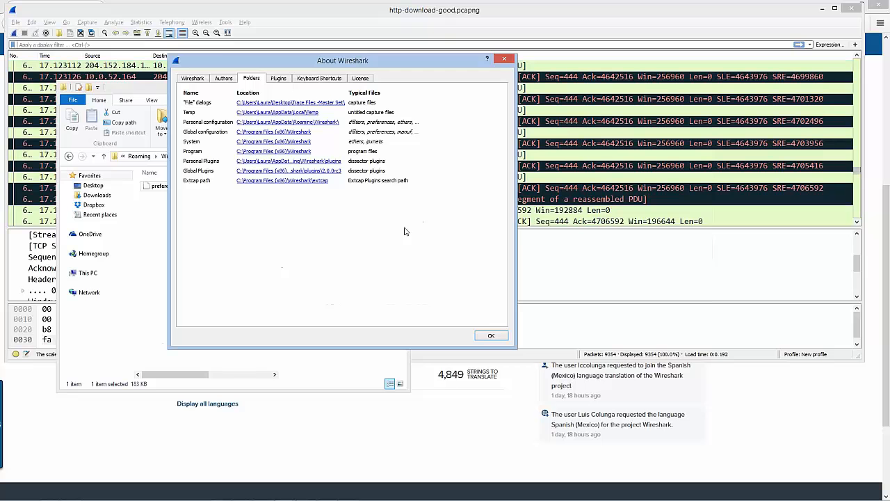
pyautogui.click(504, 61)
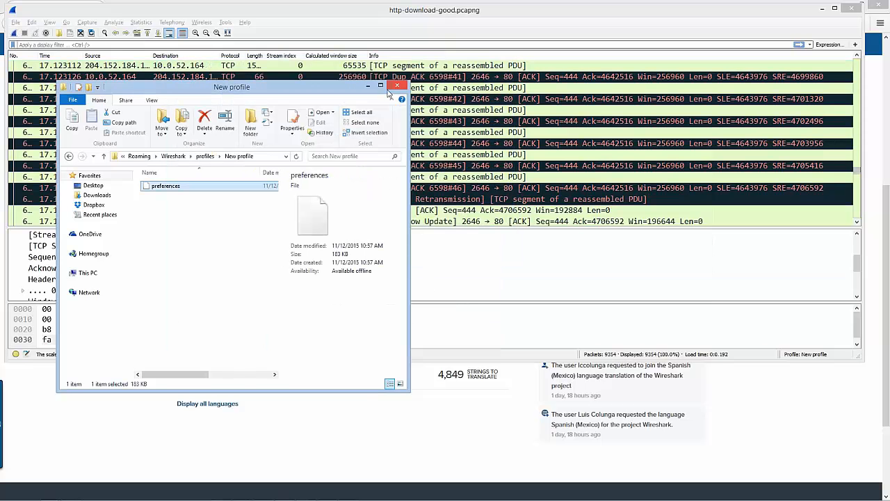
pyautogui.click(399, 86)
# Switch to Firefox, go to wireshark.org and expand the Development Release (2.0.0rc3) downloads
pyautogui.hotkey('alt', 'Tab')
pyautogui.hotkey('alt', 'Tab')
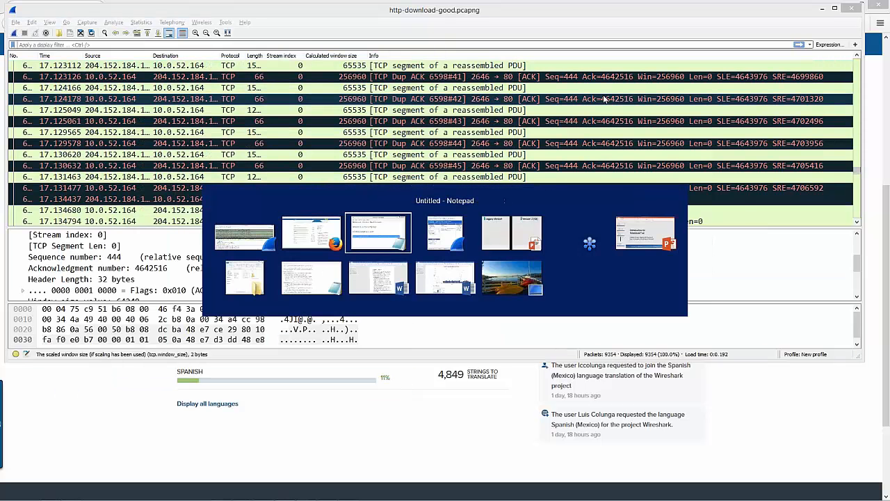
pyautogui.hotkey('alt', 'Tab')
pyautogui.hotkey('alt', 'Tab')
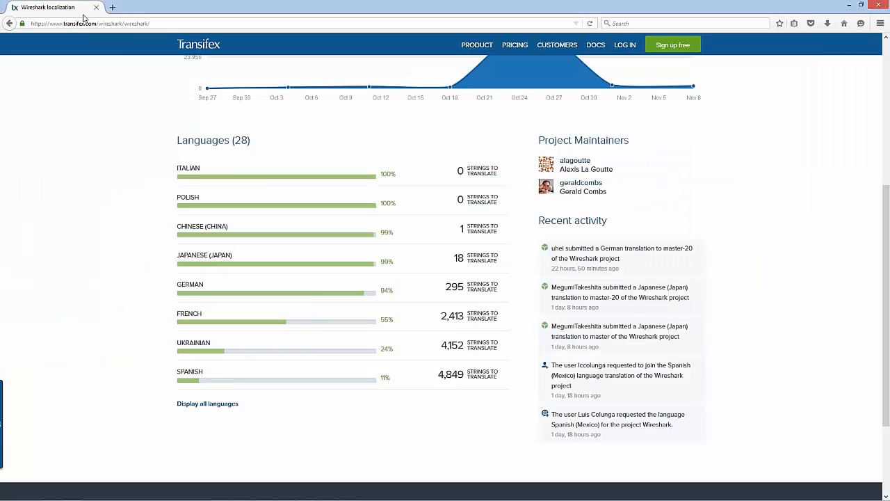
pyautogui.click(85, 23)
pyautogui.write('wireshark.org/')
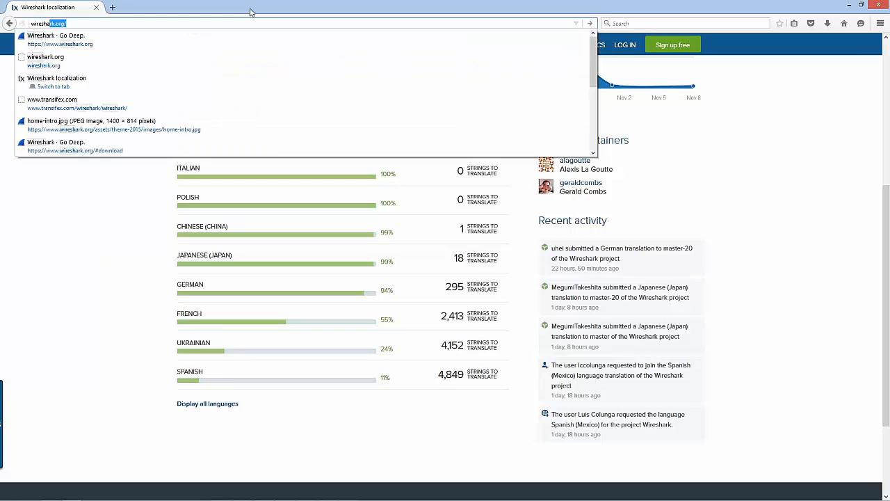
pyautogui.press('Return')
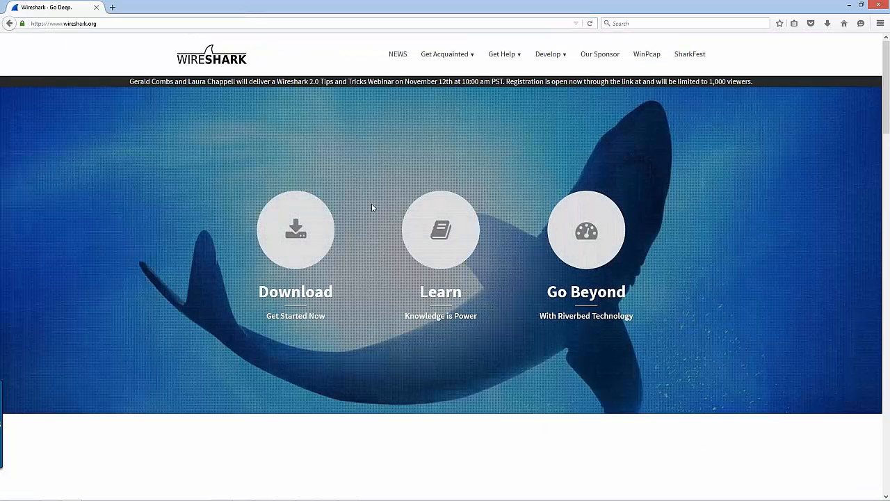
pyautogui.click(297, 240)
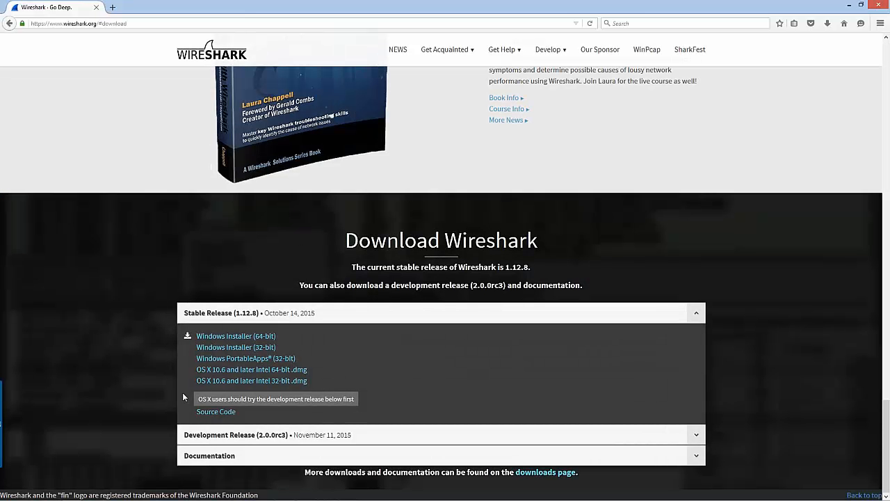
pyautogui.click(248, 437)
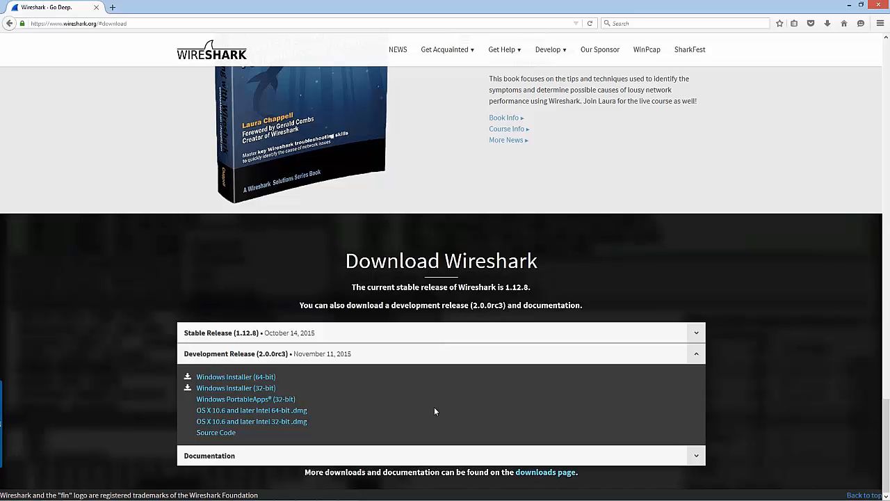
# Switch from Firefox back to the Wireshark capture window and make it taller
pyautogui.hotkey('alt', 'Tab')
pyautogui.hotkey('alt', 'Tab')
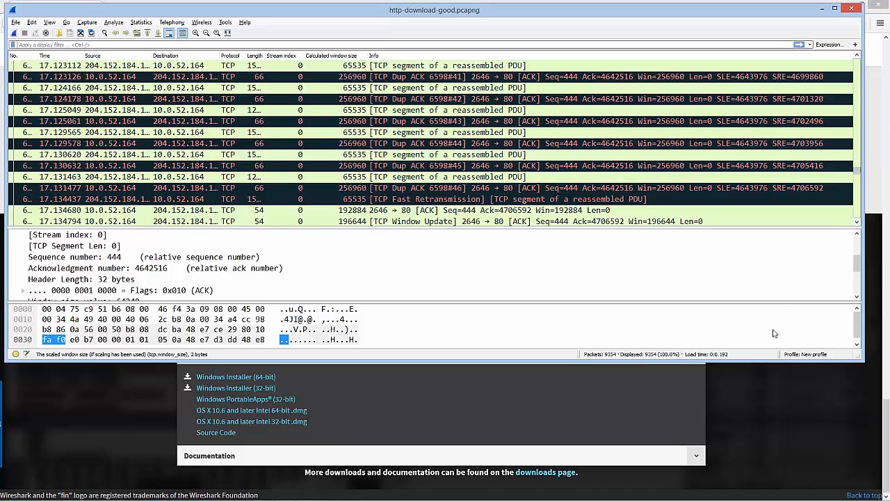
pyautogui.moveTo(722, 360); pyautogui.dragTo(723, 432)
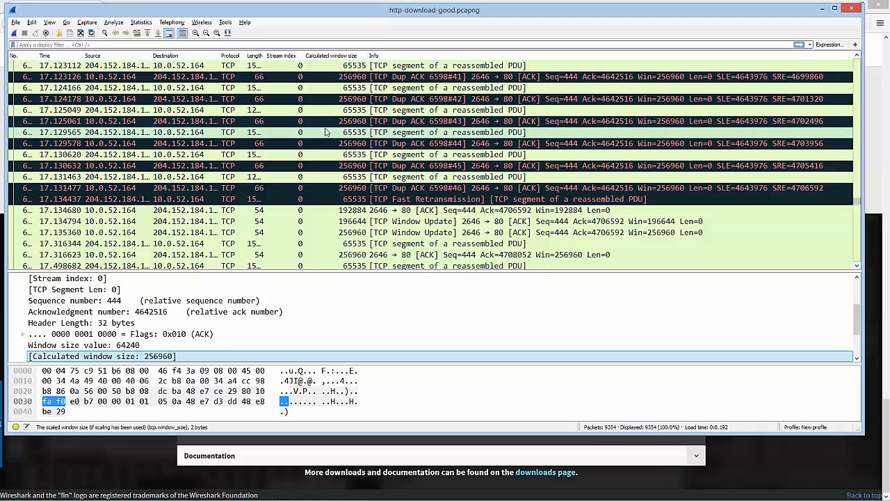
# Open the capture file tr-twohosts.pcapng from the Trace Files -Master Set folder
pyautogui.click(58, 32)
pyautogui.write('tr')
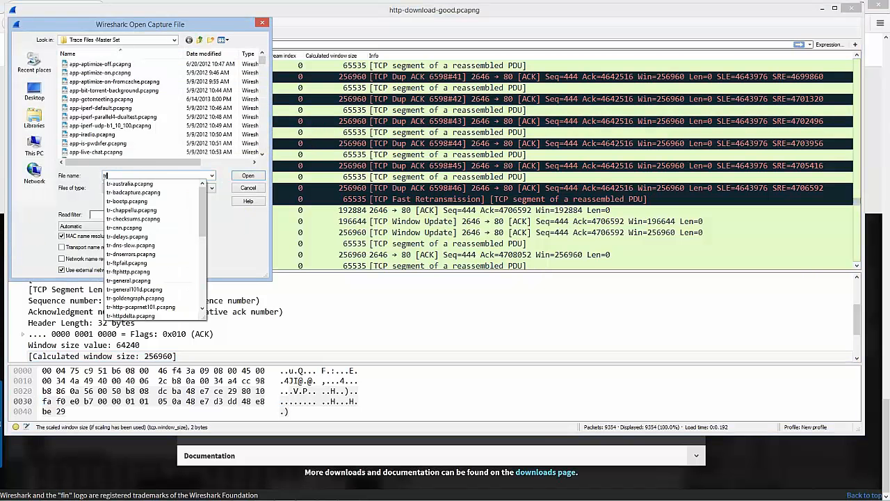
pyautogui.write('-two')
pyautogui.press('Down')
pyautogui.press('Down')
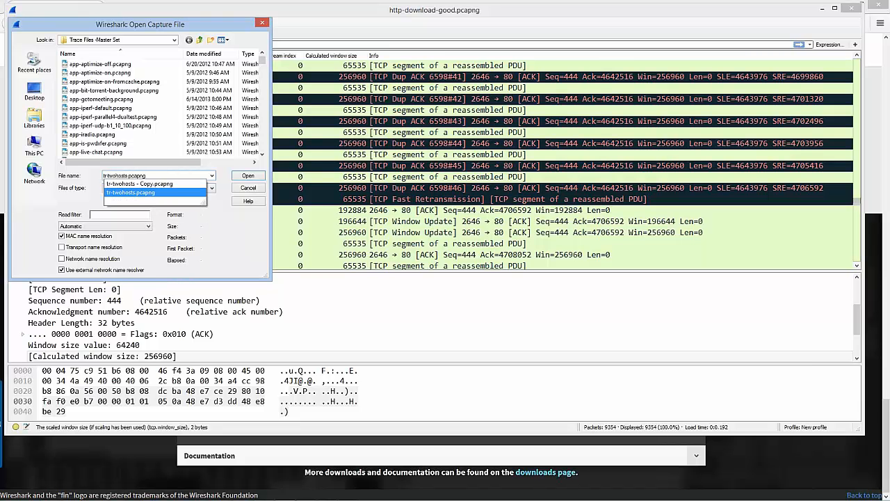
pyautogui.press('Return')
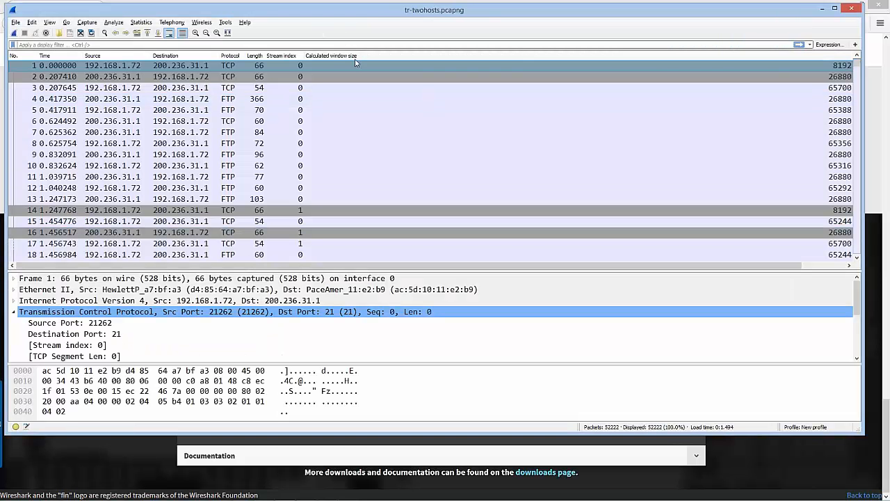
# Hide the Calculated window size column in the packet list
pyautogui.rightClick(356, 58)
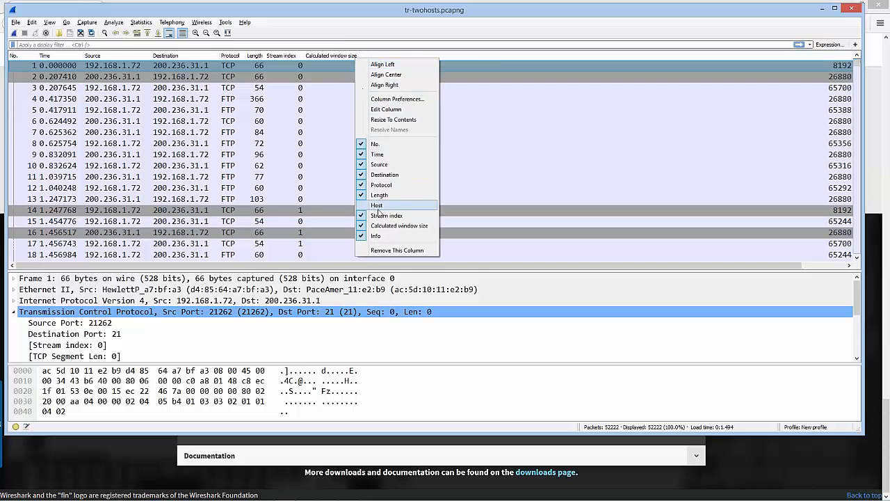
pyautogui.click(387, 225)
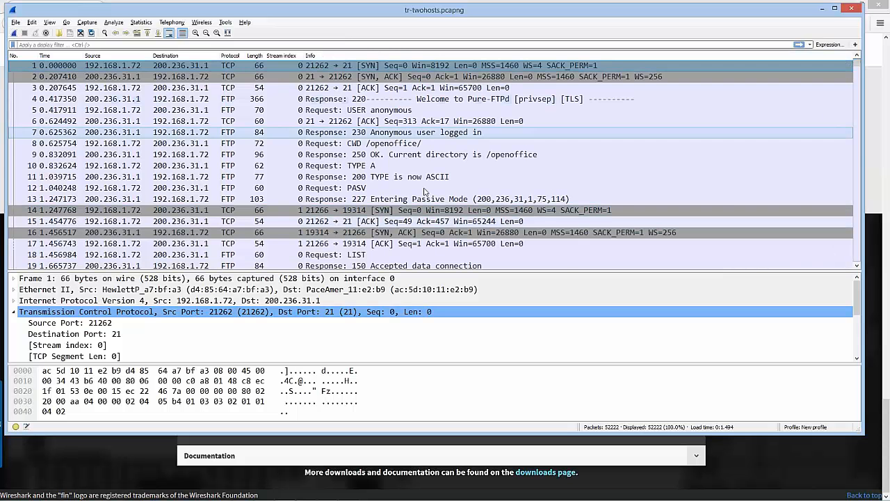
pyautogui.scroll(-5, 424, 205)
pyautogui.scroll(5, 436, 195)
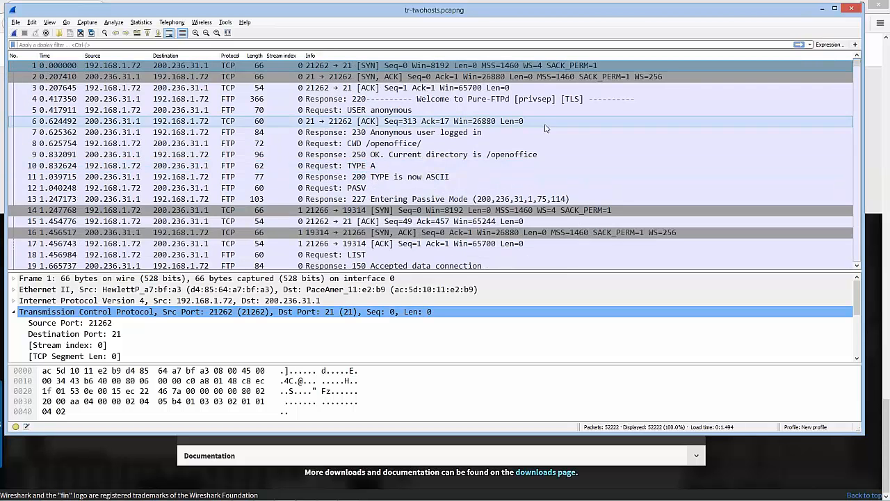
# Find the FTP data packets after the RETR request and follow the TCP stream of packet 81
pyautogui.scroll(-6, 548, 139)
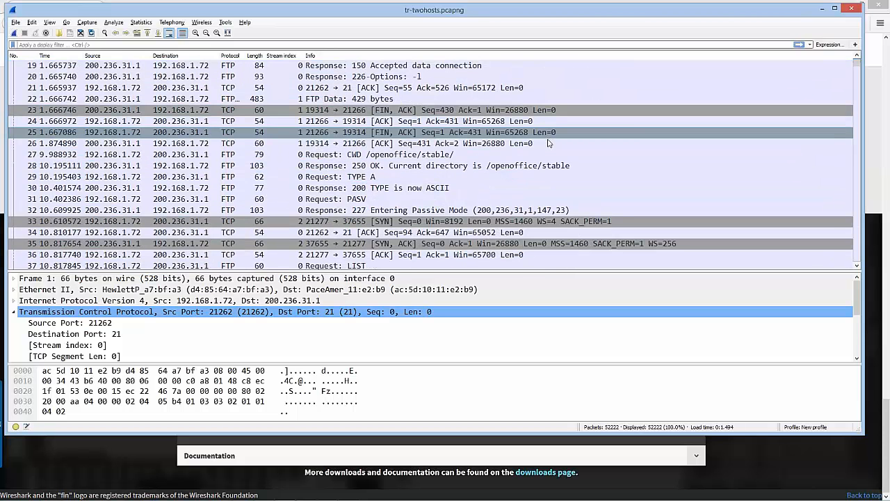
pyautogui.scroll(-3, 548, 143)
pyautogui.scroll(-3, 548, 145)
pyautogui.scroll(-9, 548, 147)
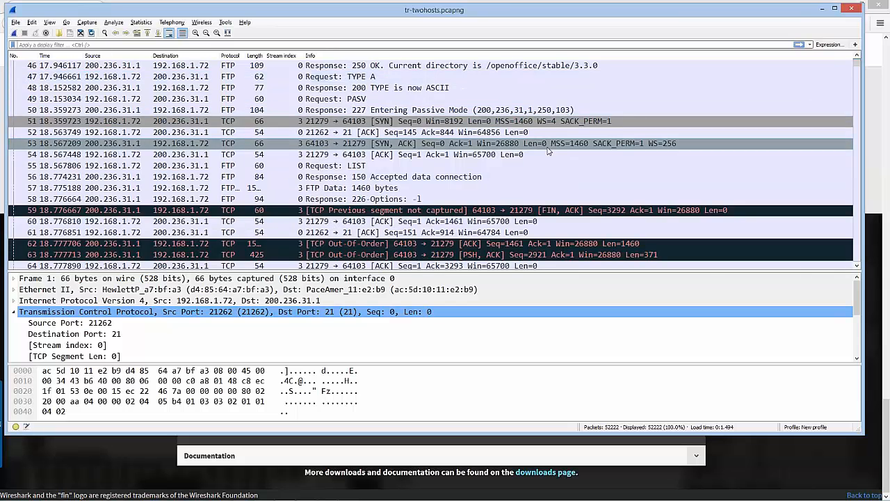
pyautogui.scroll(-2, 523, 206)
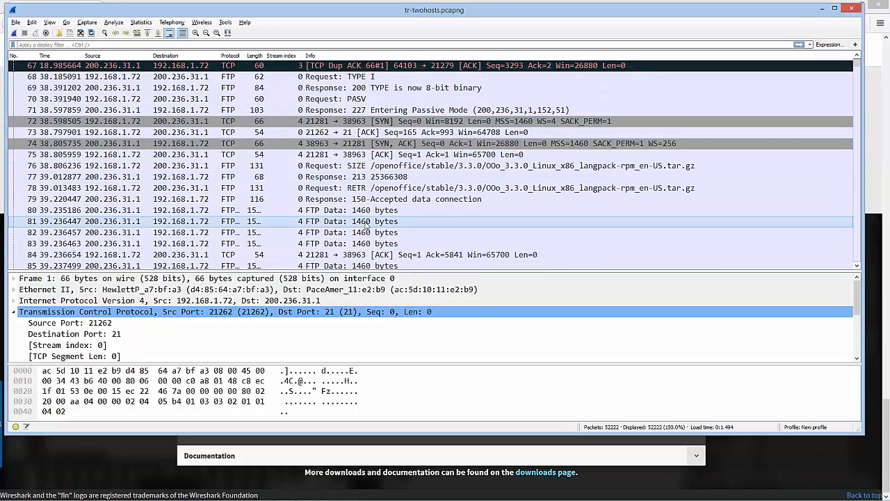
pyautogui.click(321, 190)
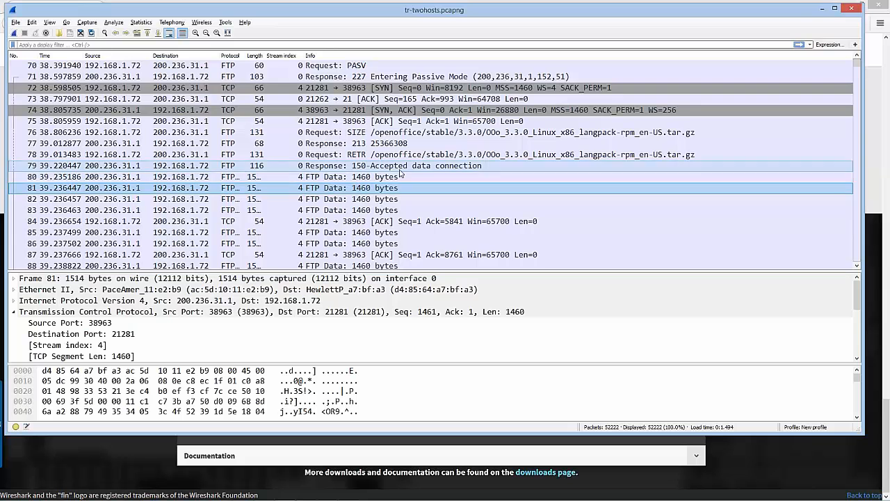
pyautogui.scroll(-1, 327, 172)
pyautogui.rightClick(307, 160)
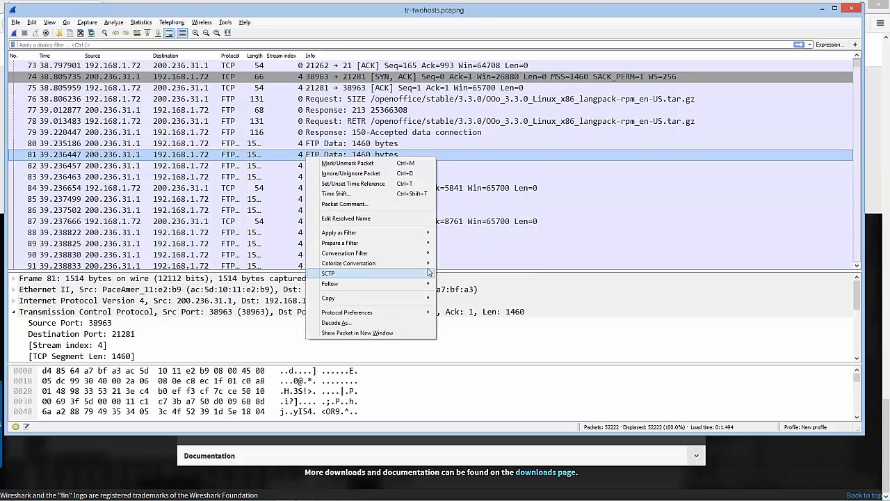
pyautogui.moveTo(390, 284)
pyautogui.click(461, 286)
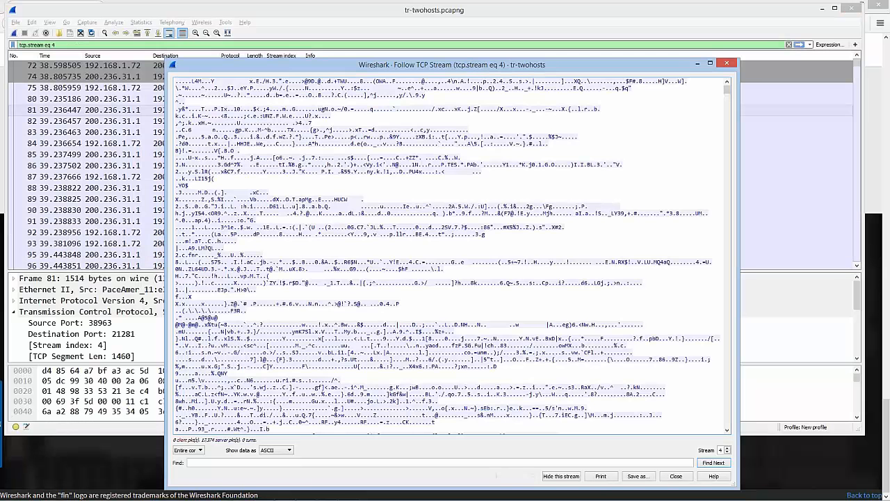
# Move the followed stream's window clear of the screen edge and enter "destroy" as its find text
pyautogui.moveTo(448, 67); pyautogui.dragTo(366, 19)
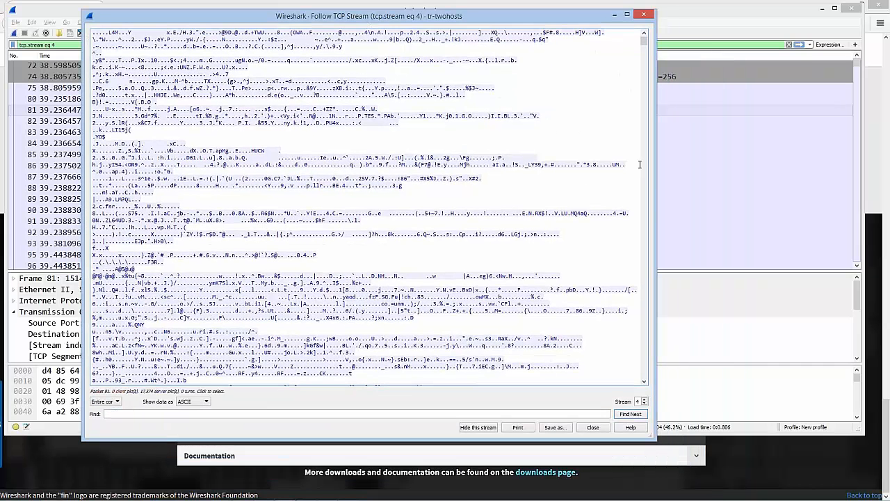
pyautogui.moveTo(645, 43)
pyautogui.mouseDown()
pyautogui.moveTo(663, 188)
pyautogui.moveTo(668, 382)
pyautogui.moveTo(648, 34)
pyautogui.mouseUp()
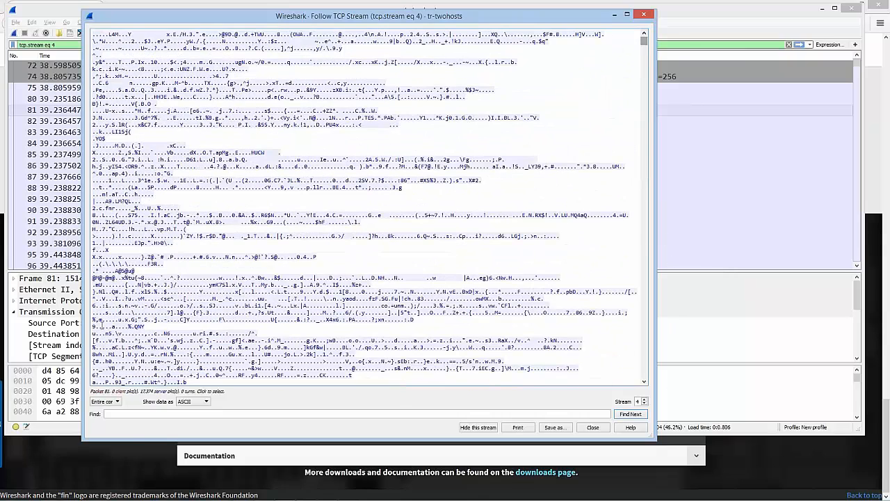
pyautogui.click(139, 414)
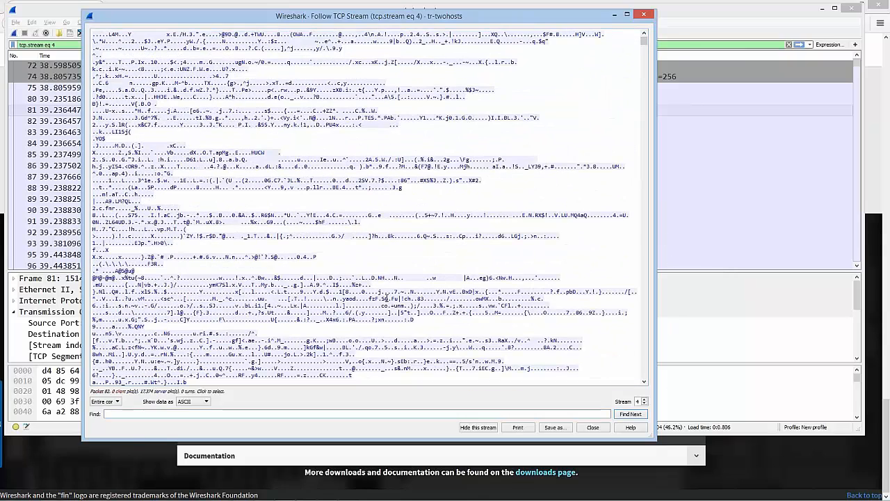
pyautogui.write('destroy')
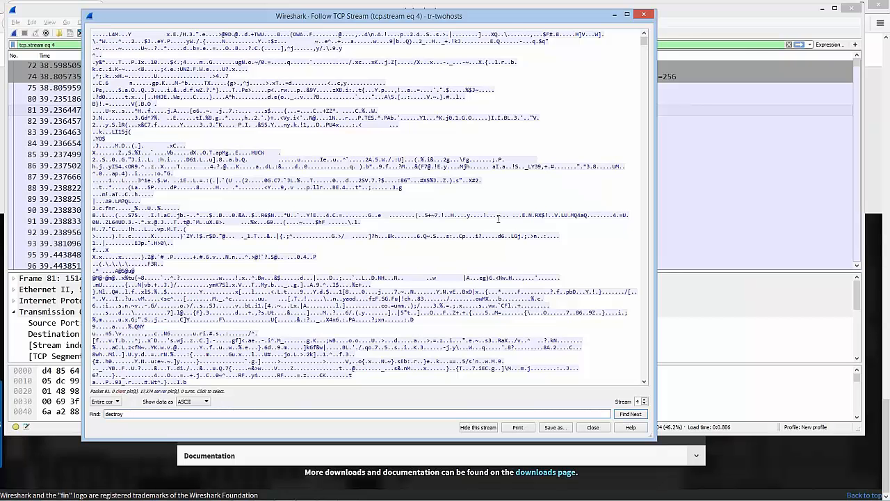
# View TCP streams 5 and 6 in the Follow TCP Stream window, then return to stream 4 and look over its data
pyautogui.click(644, 400)
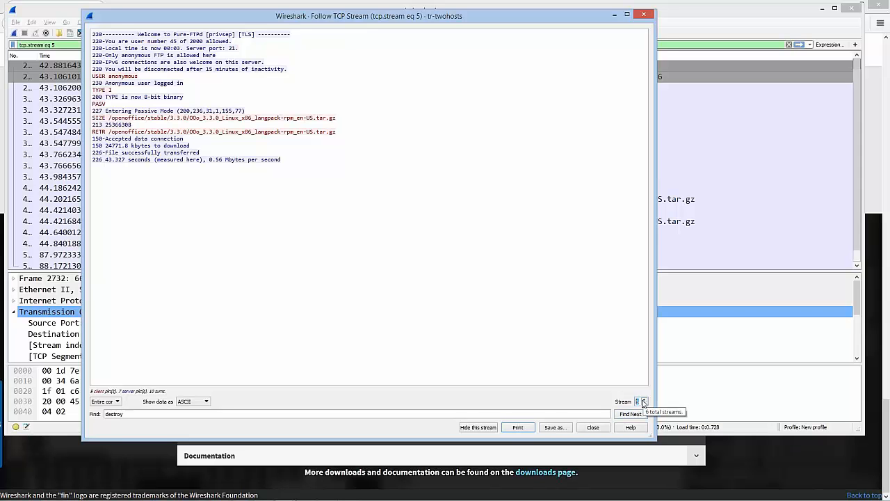
pyautogui.click(645, 400)
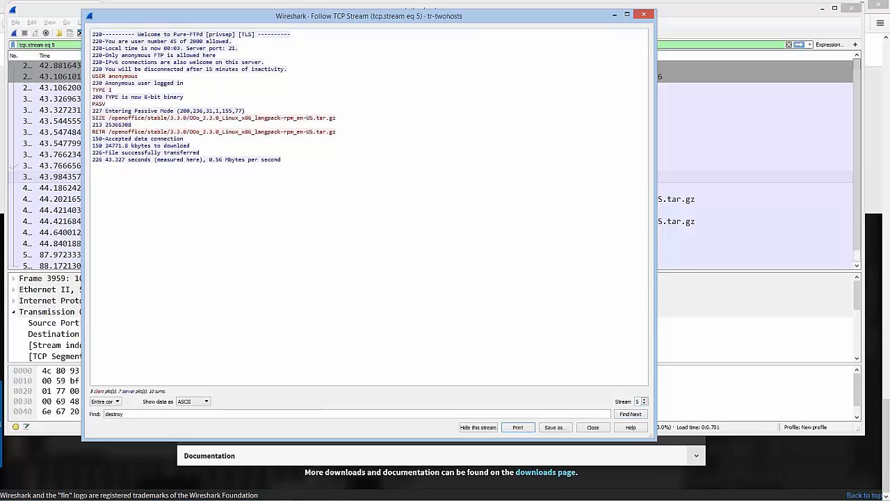
pyautogui.click(645, 399)
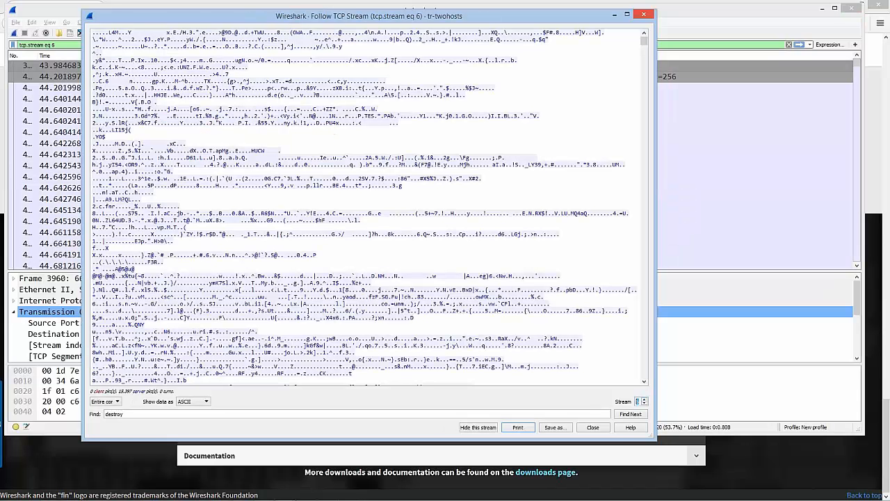
pyautogui.click(644, 404)
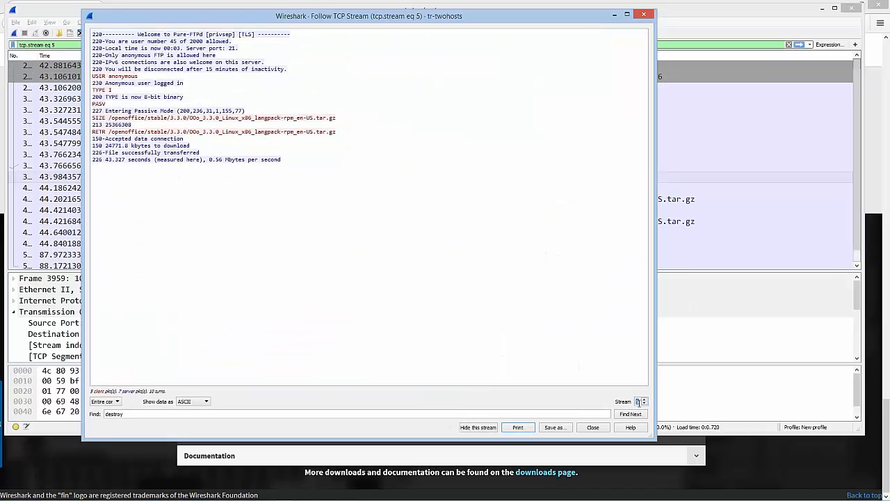
pyautogui.click(645, 406)
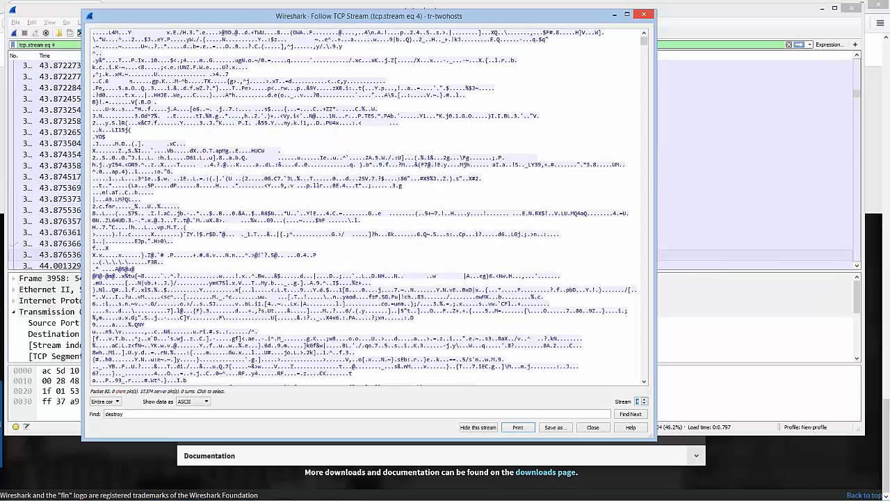
pyautogui.scroll(-8, 472, 275)
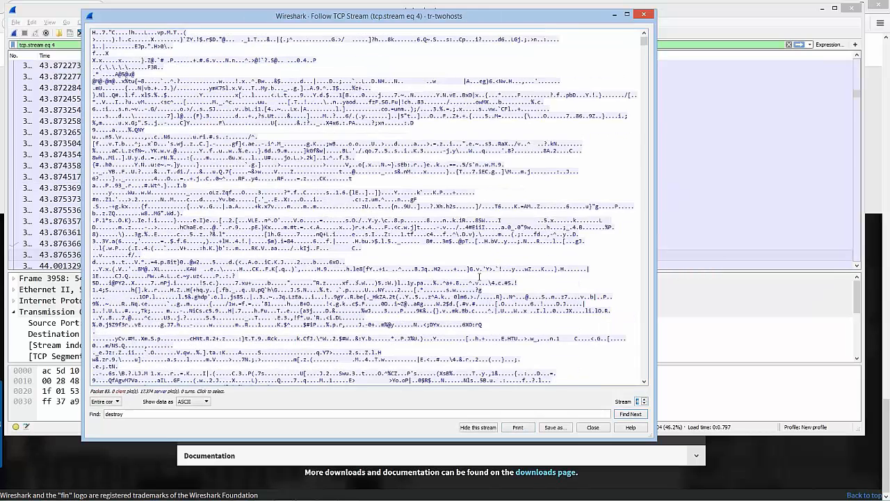
pyautogui.scroll(7, 479, 299)
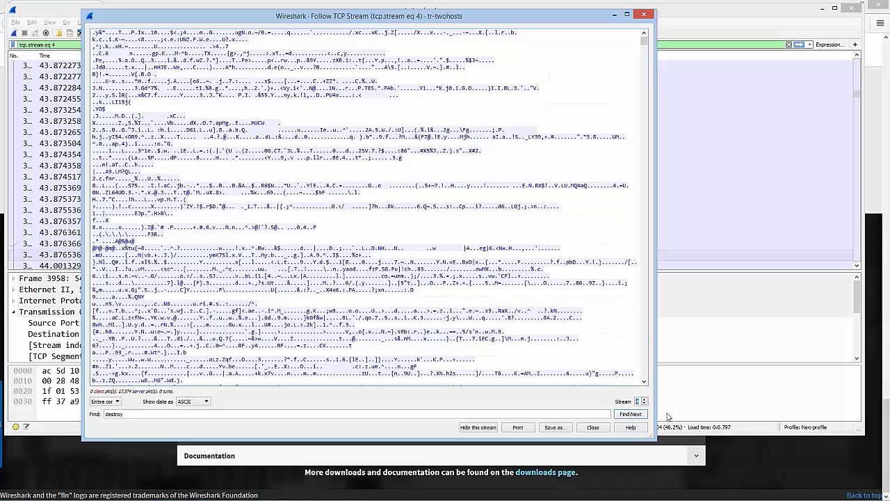
# Step down through TCP streams 3 to 0, go back up to stream 2, and close the Follow TCP Stream window
pyautogui.click(645, 404)
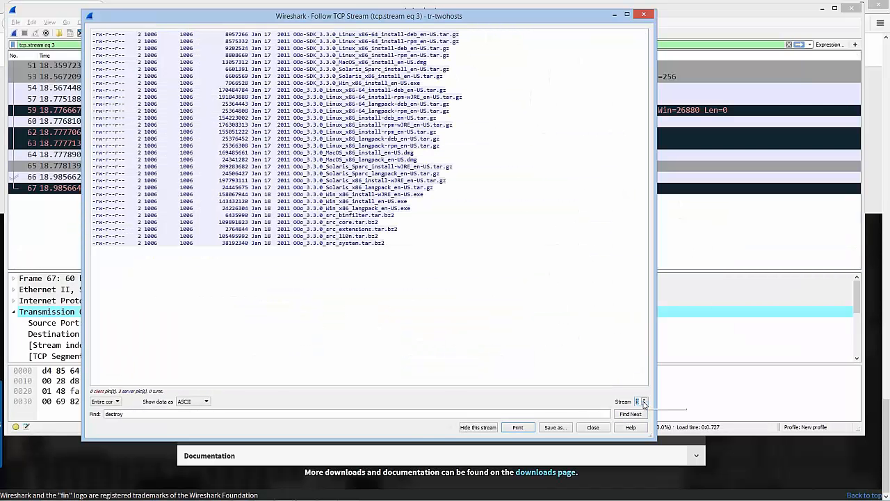
pyautogui.click(644, 405)
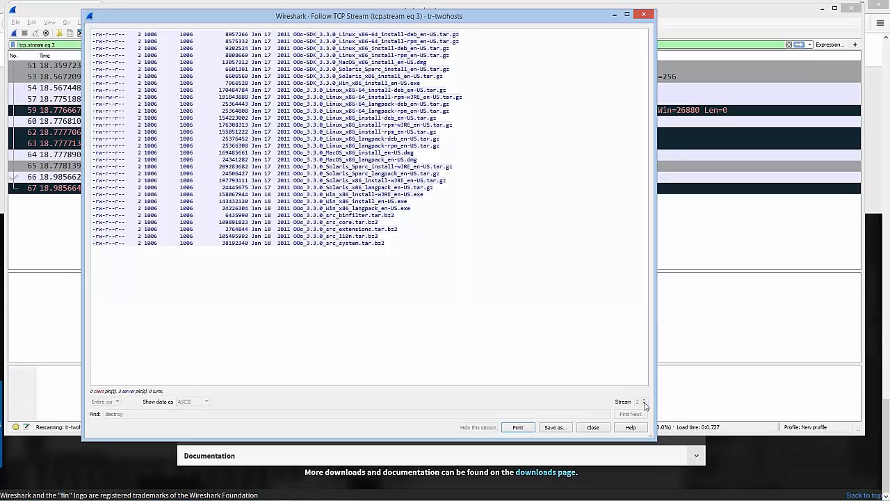
pyautogui.click(644, 405)
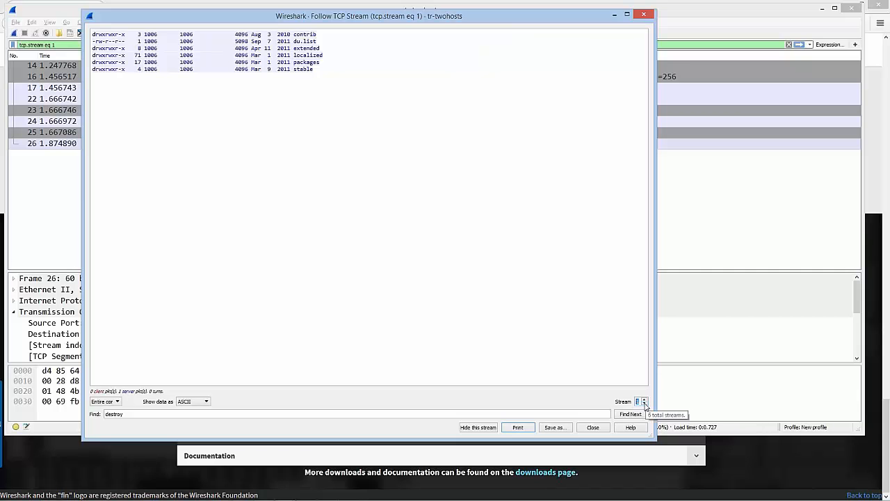
pyautogui.click(644, 405)
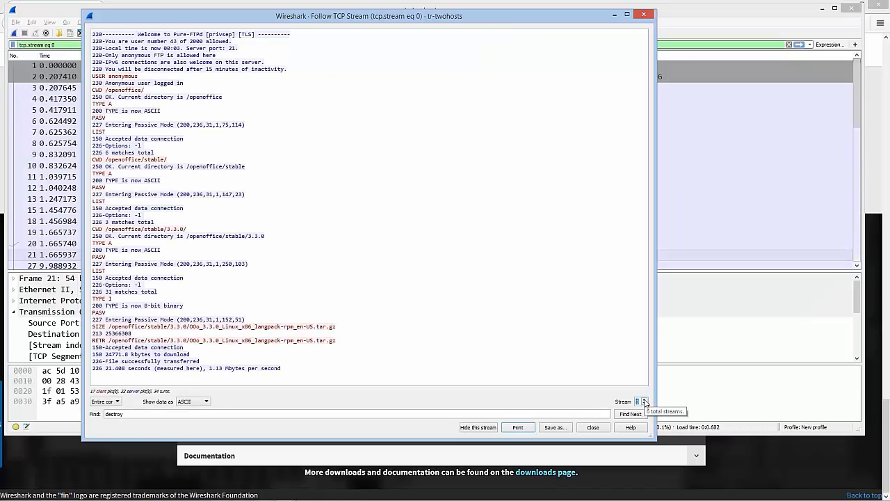
pyautogui.click(645, 401)
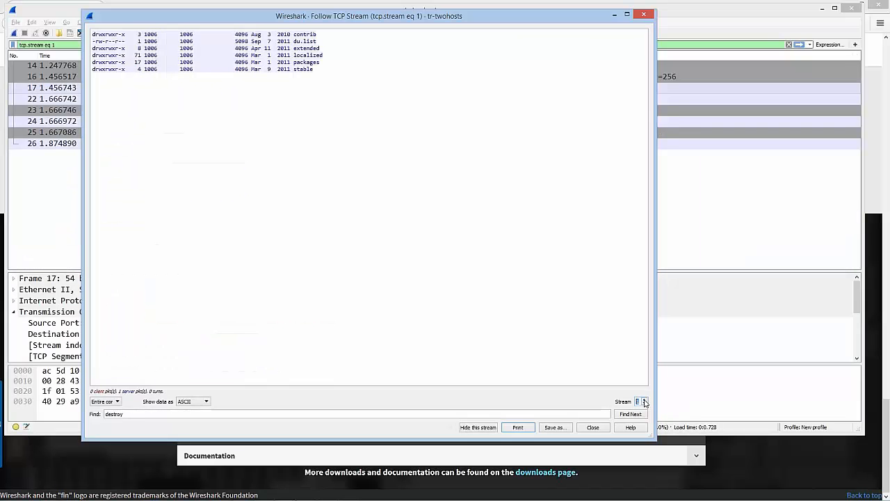
pyautogui.click(645, 400)
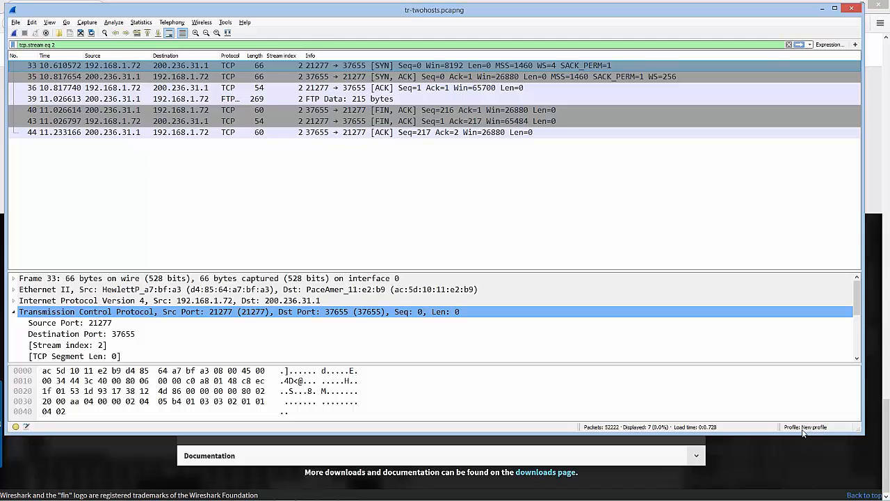
# Open the personal configuration folder from the About Wireshark information and browse to the New profile folder inside profiles
pyautogui.click(244, 21)
pyautogui.click(262, 142)
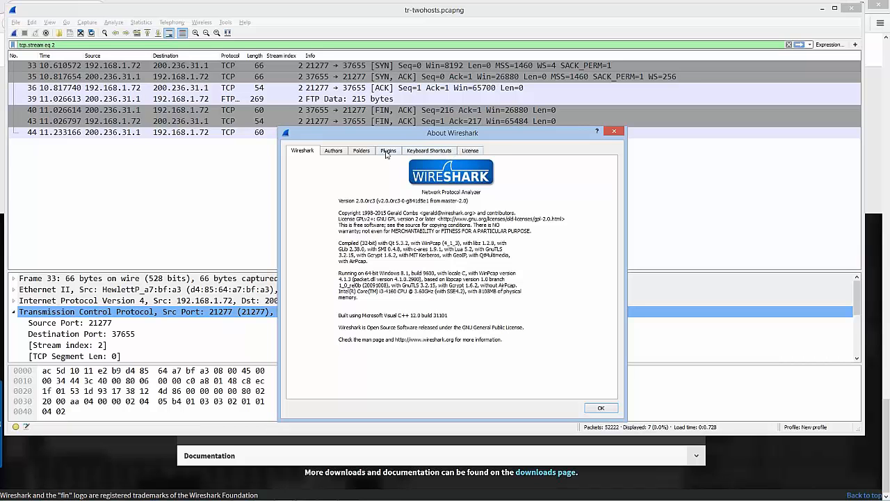
pyautogui.click(362, 153)
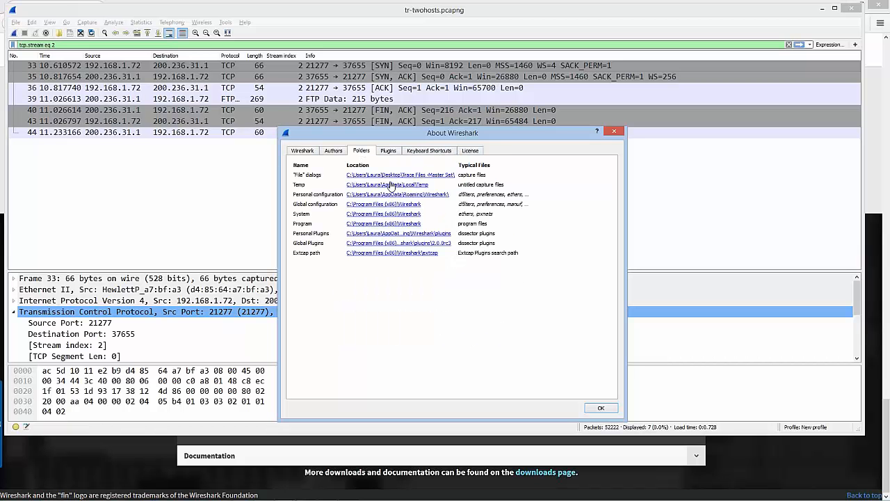
pyautogui.click(384, 195)
pyautogui.doubleClick(179, 200)
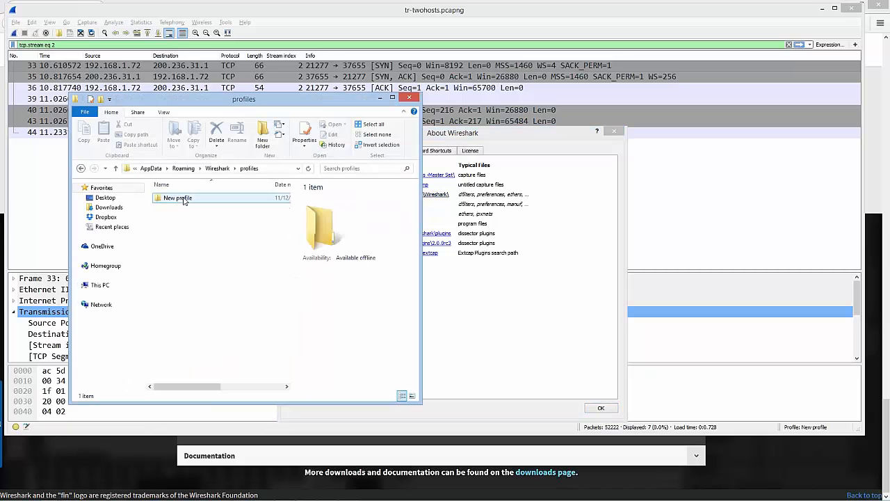
pyautogui.doubleClick(178, 198)
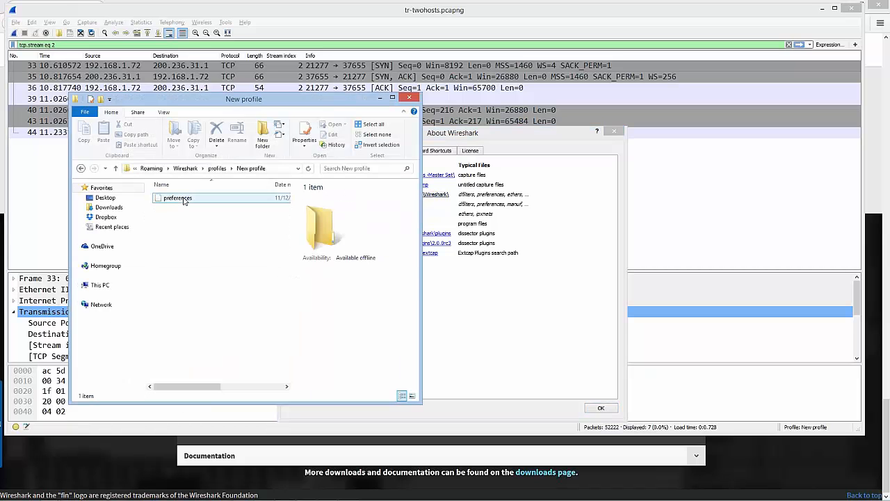
# Open the New profile's preferences file in Notepad and read through its general User Interface settings
pyautogui.doubleClick(183, 199)
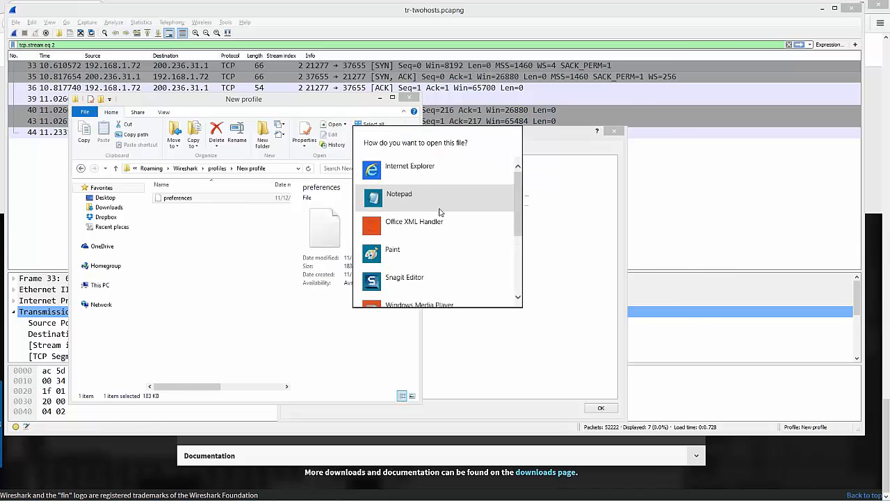
pyautogui.click(439, 198)
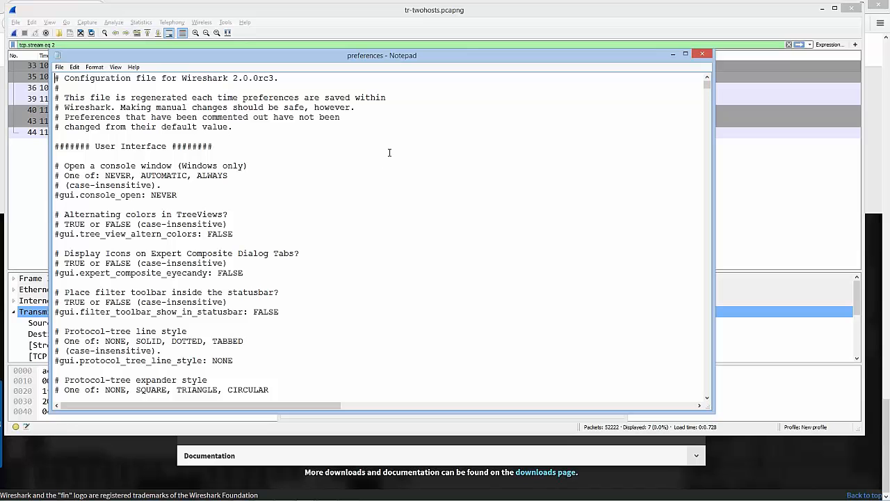
pyautogui.scroll(-1, 391, 155)
pyautogui.scroll(-1, 392, 153)
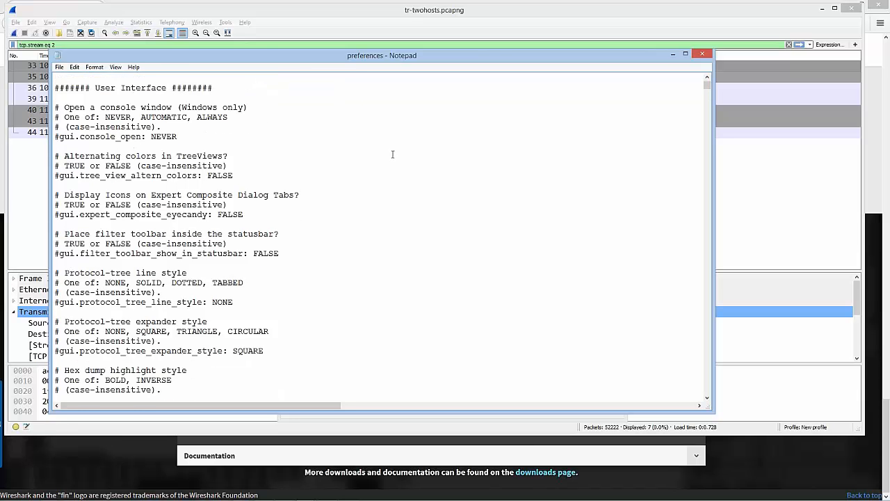
pyautogui.scroll(-2, 417, 153)
pyautogui.scroll(-5, 417, 153)
pyautogui.scroll(1, 418, 153)
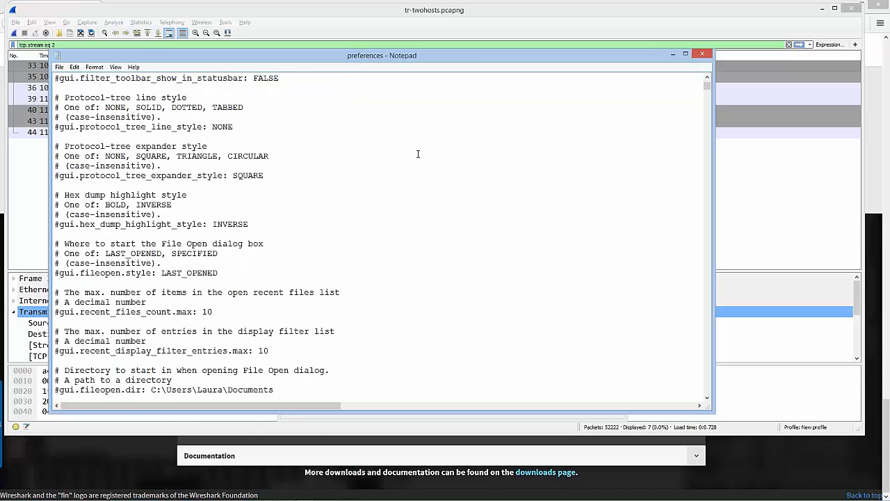
pyautogui.scroll(-1, 417, 153)
pyautogui.scroll(-3, 419, 154)
pyautogui.scroll(-6, 418, 154)
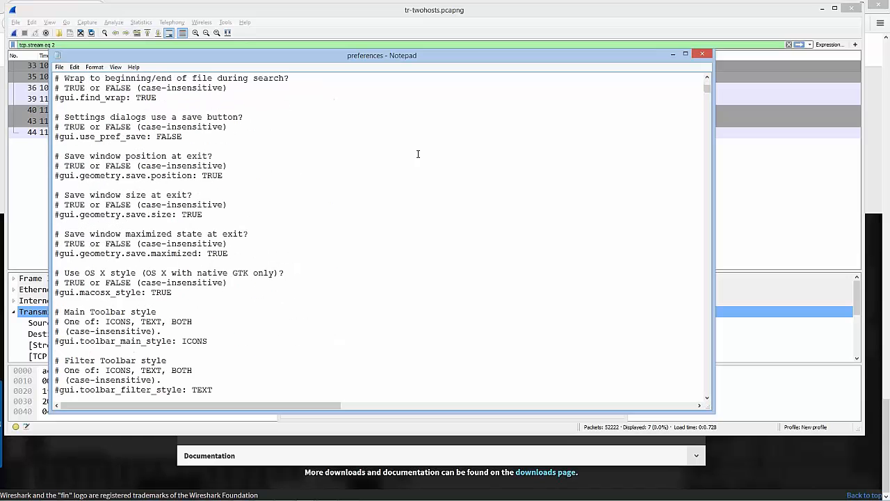
pyautogui.scroll(-2, 418, 154)
pyautogui.scroll(-6, 418, 153)
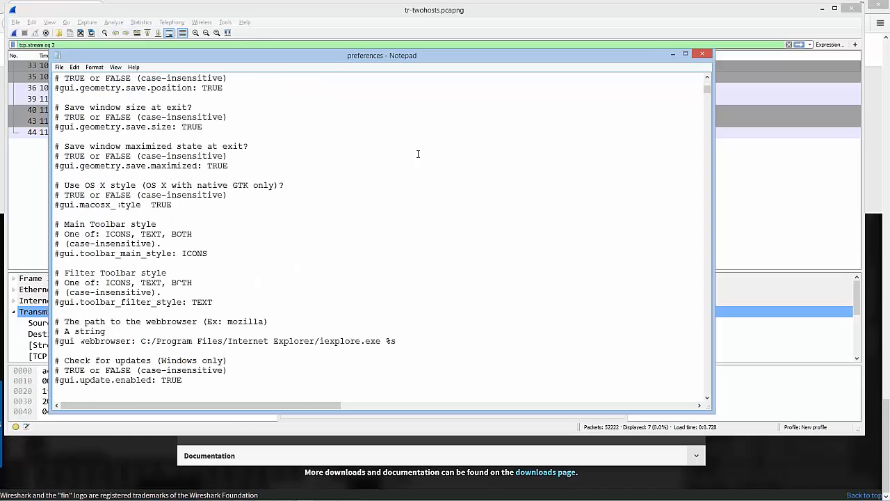
pyautogui.scroll(-3, 418, 154)
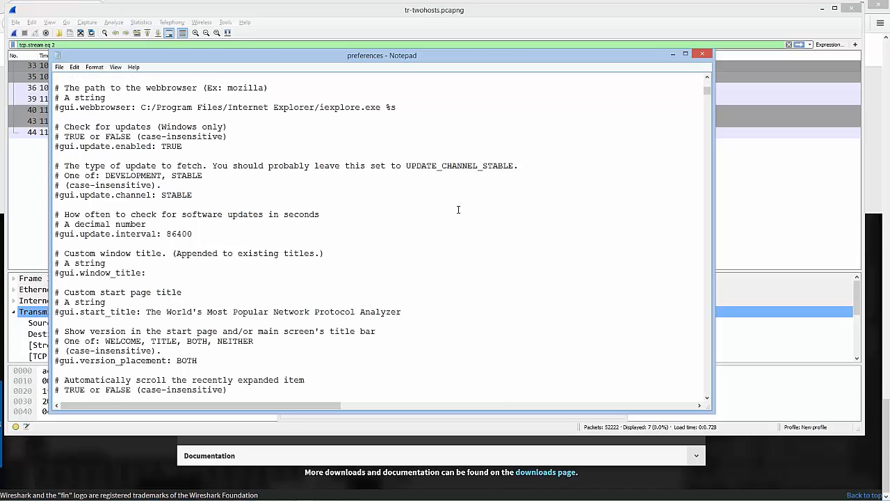
pyautogui.scroll(-3, 456, 210)
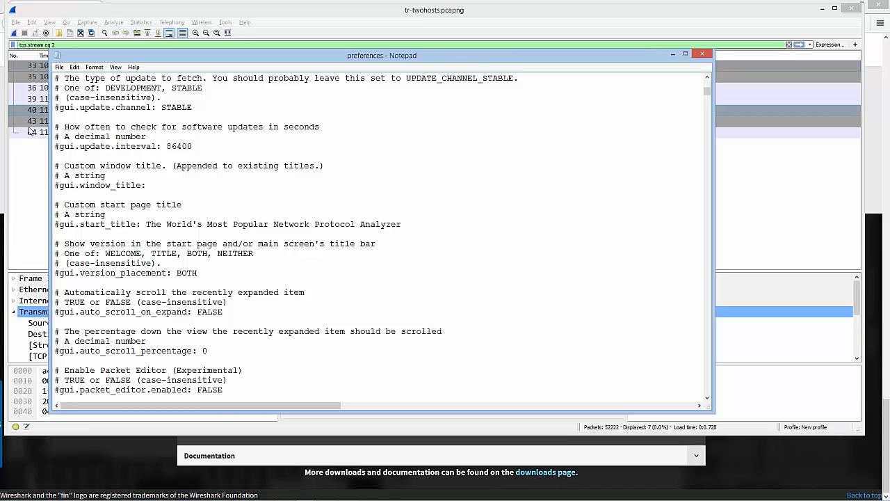
# Examine the colors, packet list column format, layout and capture sections of the preferences file, then close it
pyautogui.scroll(-5, 449, 220)
pyautogui.scroll(-3, 450, 220)
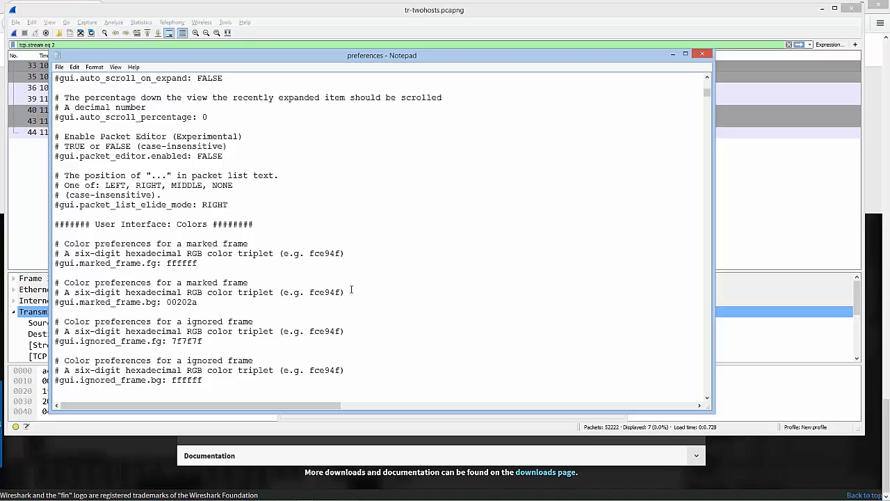
pyautogui.scroll(-1, 351, 289)
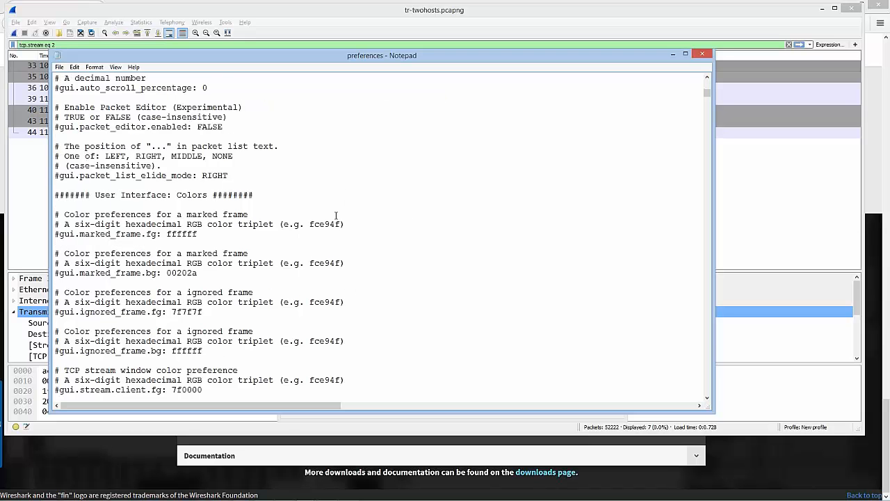
pyautogui.scroll(-1, 325, 195)
pyautogui.scroll(-17, 325, 195)
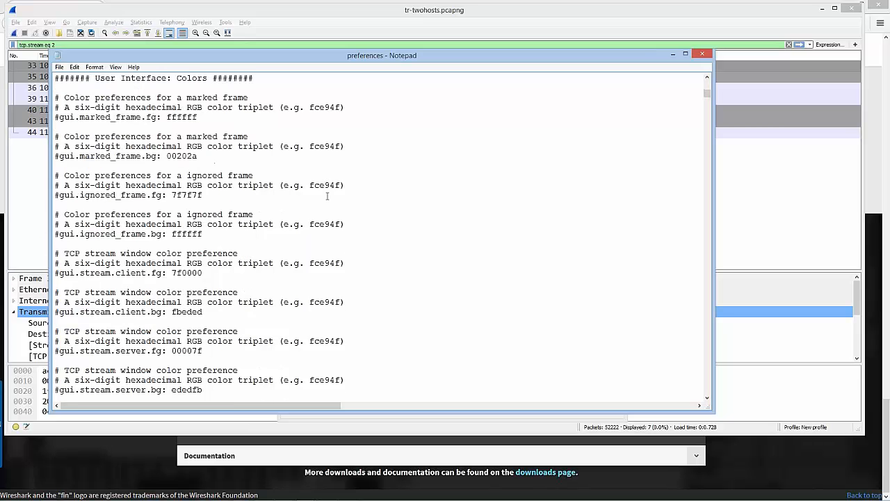
pyautogui.scroll(-8, 350, 197)
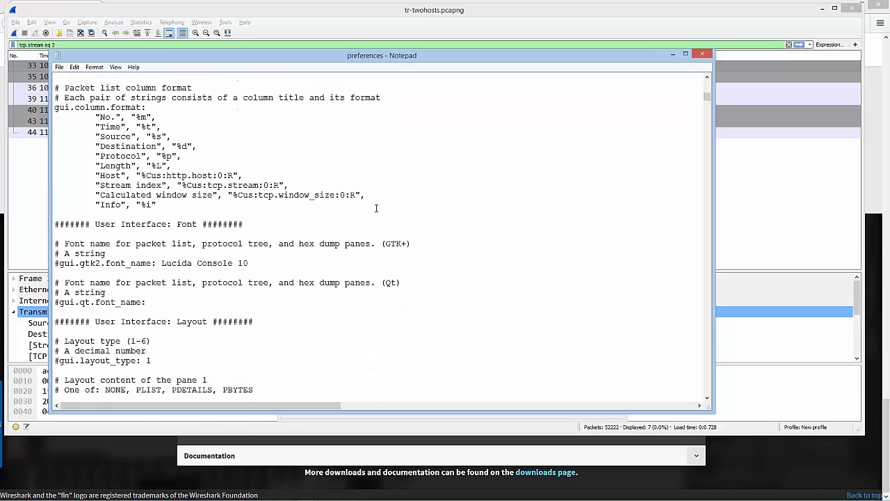
pyautogui.scroll(-7, 378, 207)
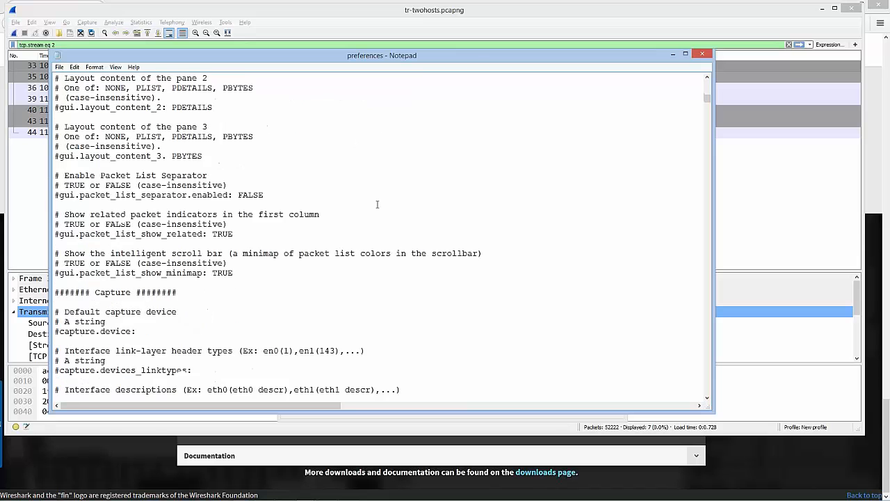
pyautogui.scroll(1, 378, 207)
pyautogui.scroll(-3, 379, 205)
pyautogui.hotkey('ctrl', 'f')
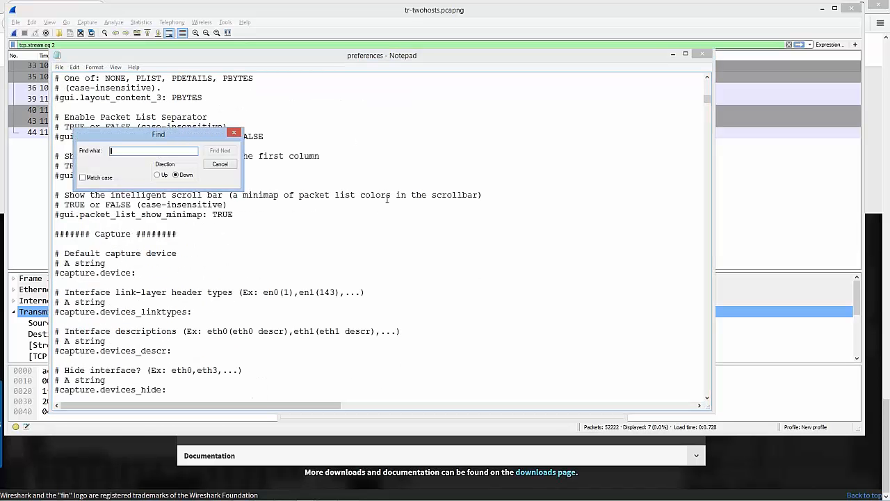
pyautogui.click(221, 165)
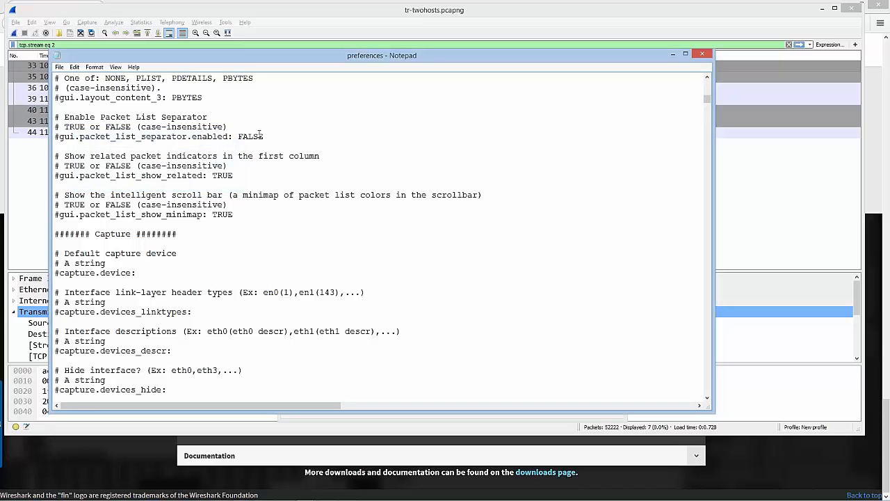
pyautogui.click(702, 53)
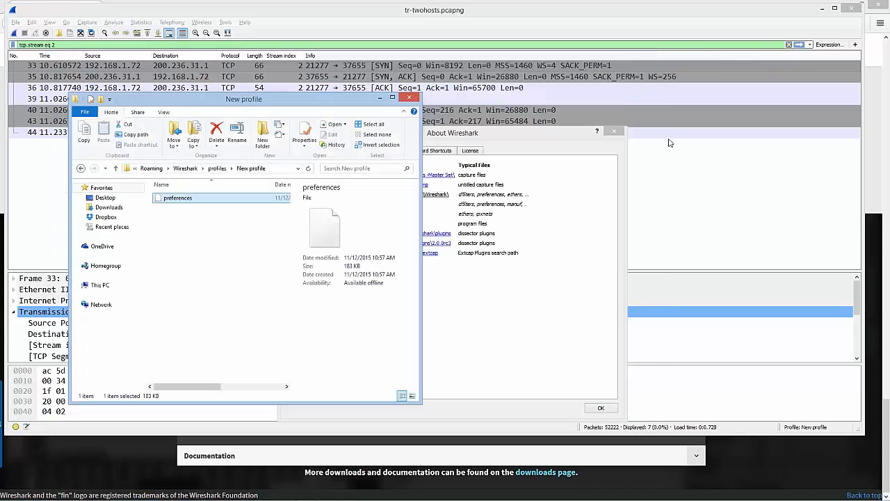
# Go up to the Wireshark configuration folder, view the io_graphs file in Notepad and close it
pyautogui.click(223, 170)
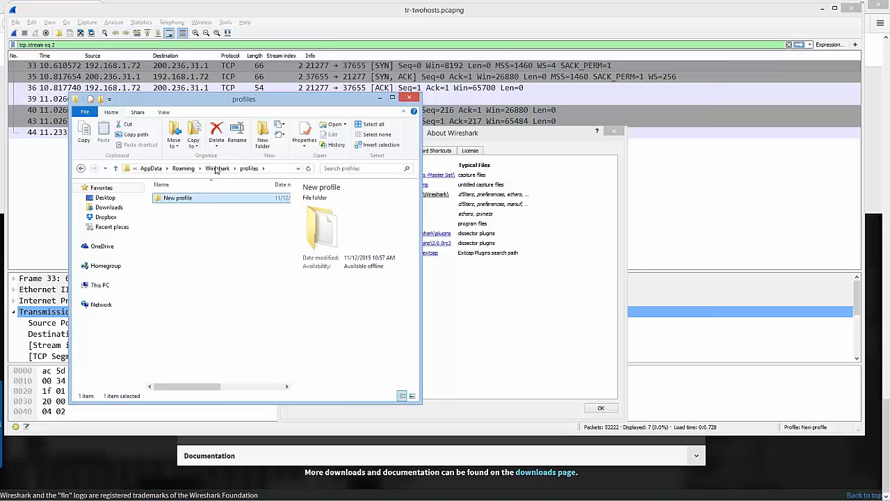
pyautogui.click(221, 170)
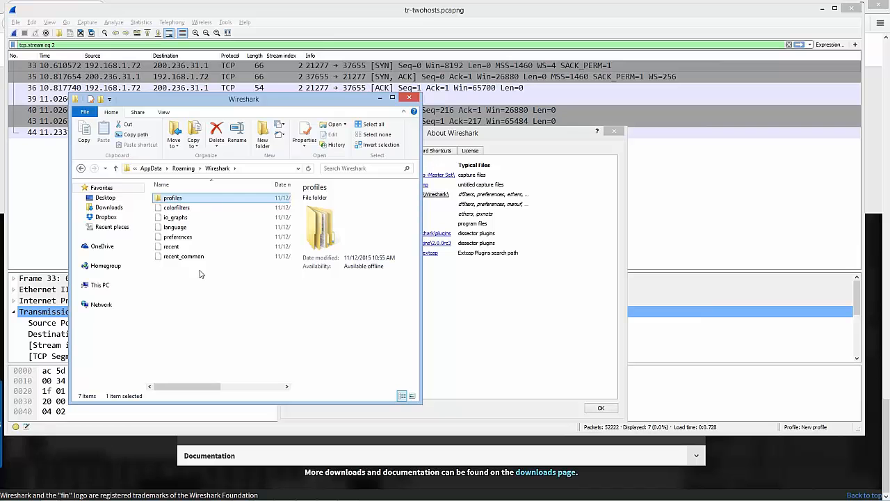
pyautogui.doubleClick(176, 219)
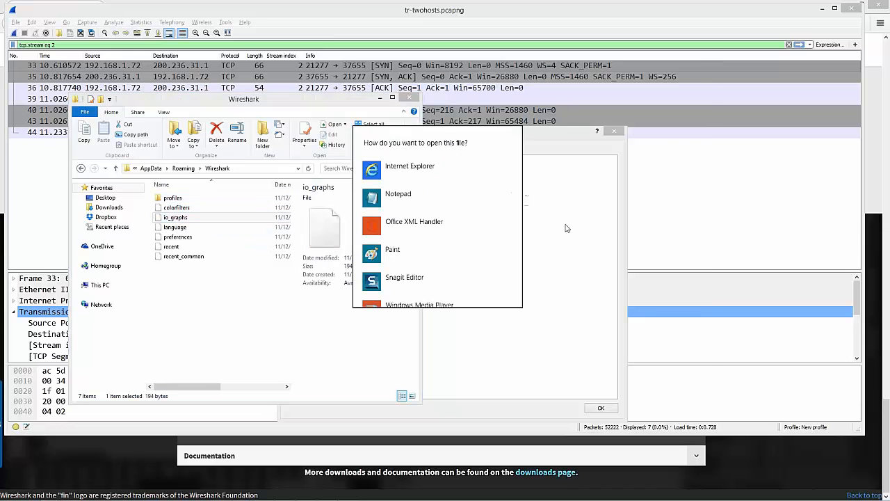
pyautogui.click(410, 195)
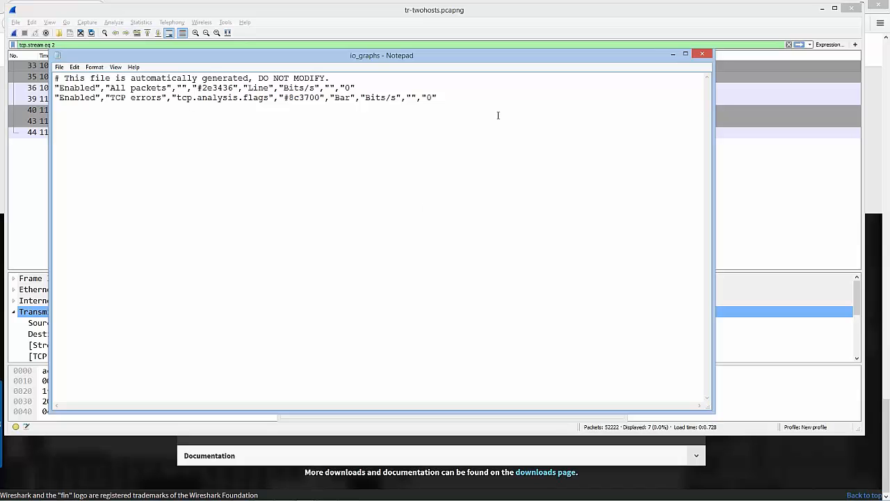
pyautogui.click(705, 55)
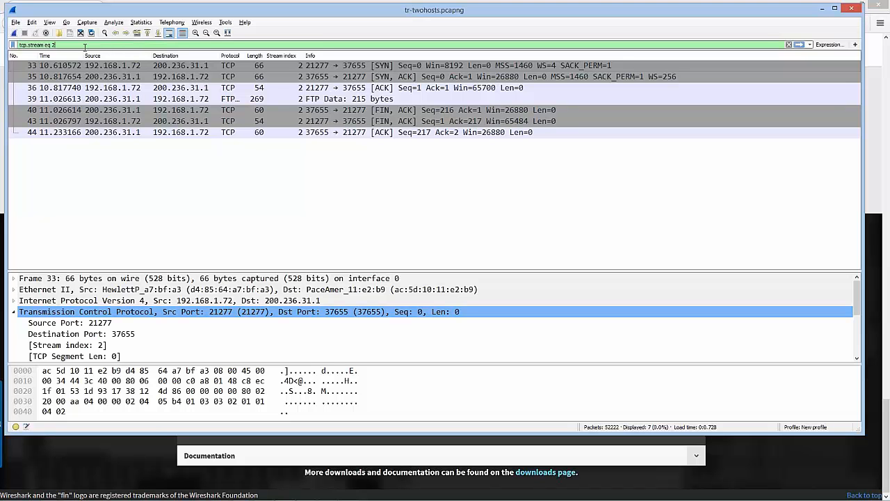
# Replace the display filter text in the tr-twohosts.pcapng window with "icmp || icmpv6"
pyautogui.moveTo(86, 46); pyautogui.dragTo(6, 48)
pyautogui.write('icmp')
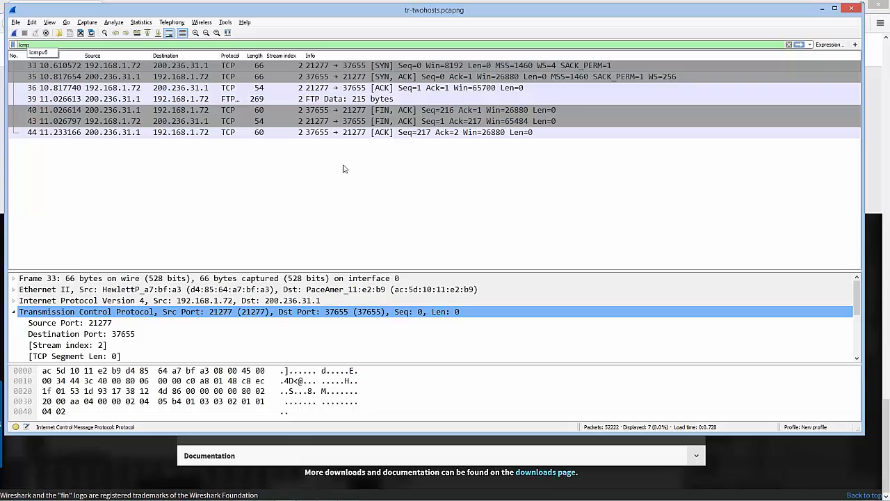
pyautogui.click(51, 45)
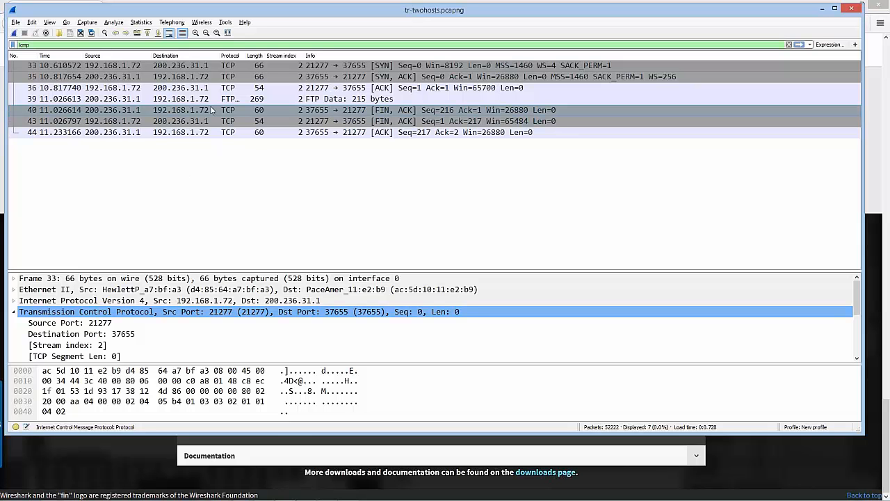
pyautogui.write('||')
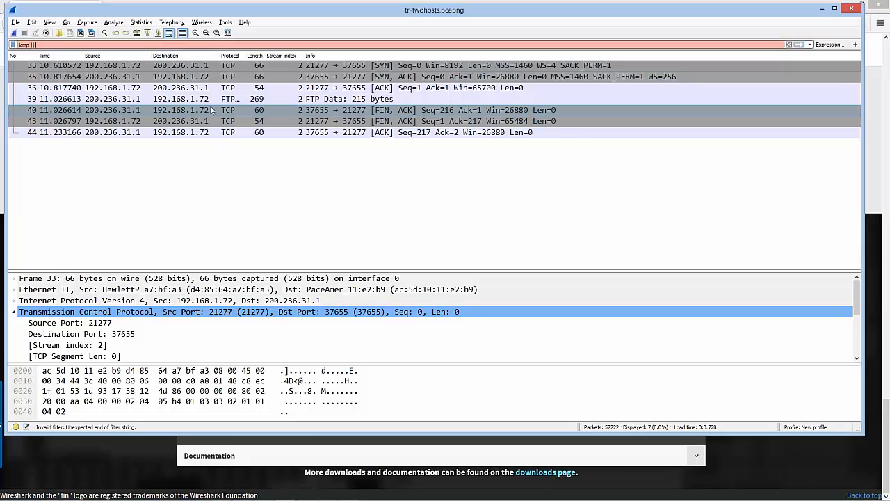
pyautogui.write(' icmp')
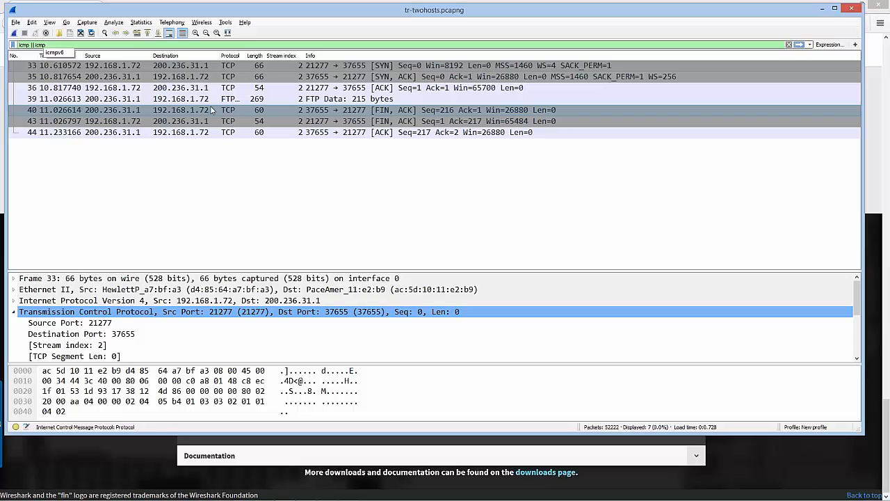
pyautogui.write('v6')
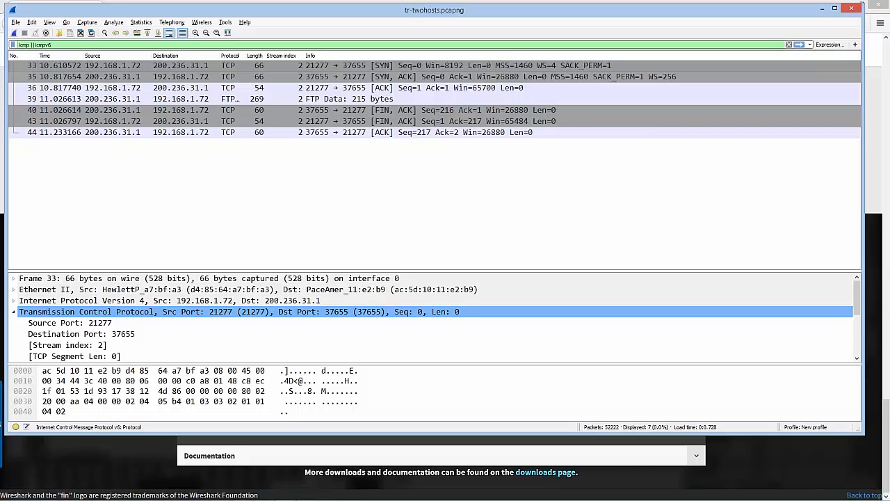
pyautogui.moveTo(52, 45)
pyautogui.mouseDown()
pyautogui.moveTo(30, 45)
pyautogui.moveTo(63, 45)
pyautogui.mouseUp()
pyautogui.moveTo(62, 46); pyautogui.dragTo(93, 46)
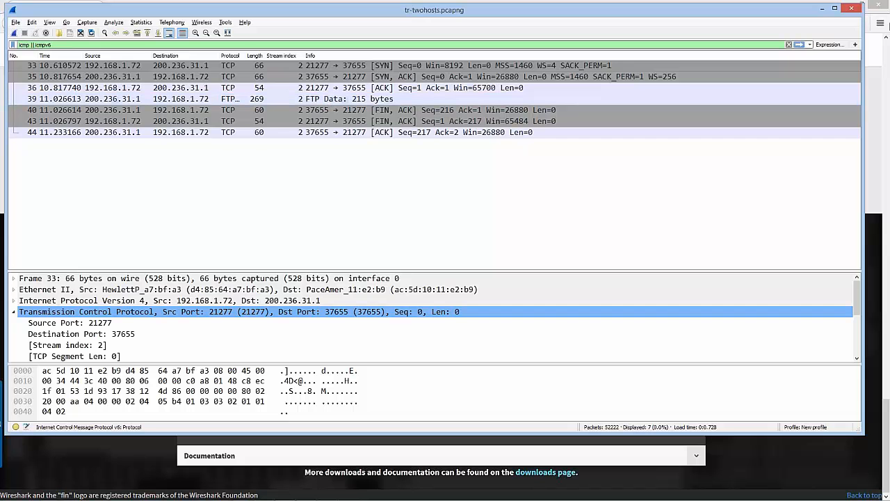
# Save the icmp || icmpv6 expression as a display filter button labelled "ICMP"
pyautogui.click(856, 45)
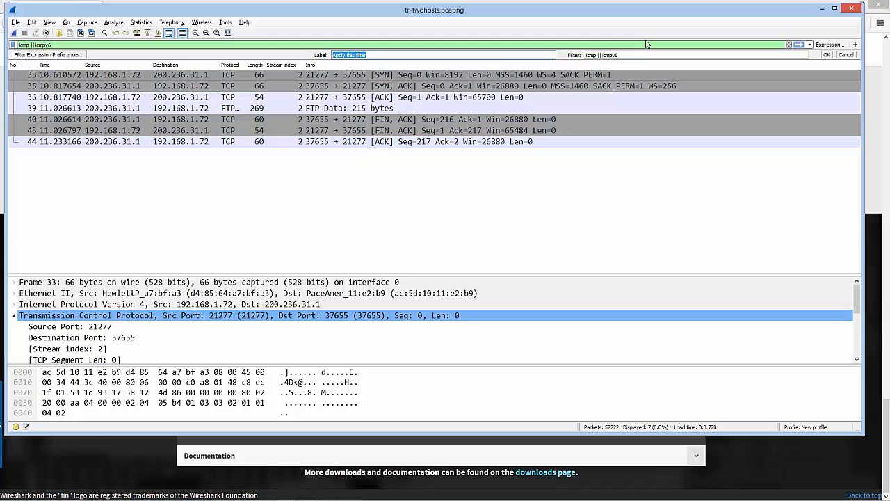
pyautogui.write('ICMP')
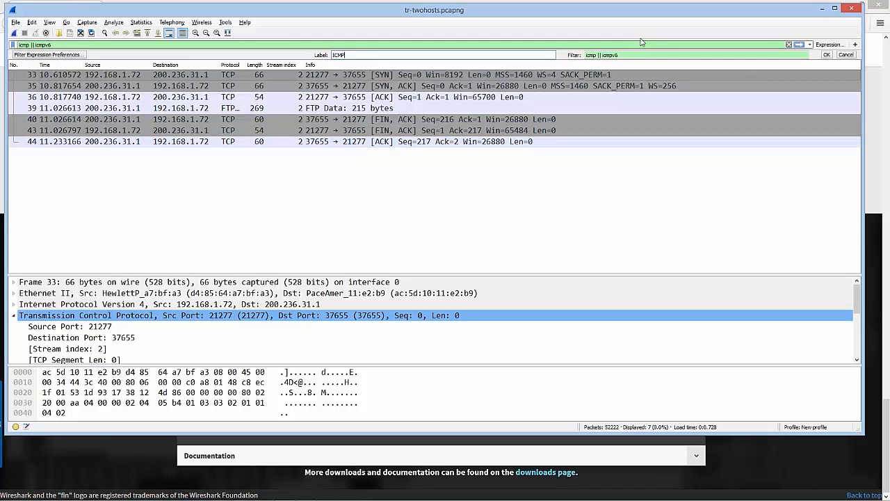
pyautogui.click(826, 55)
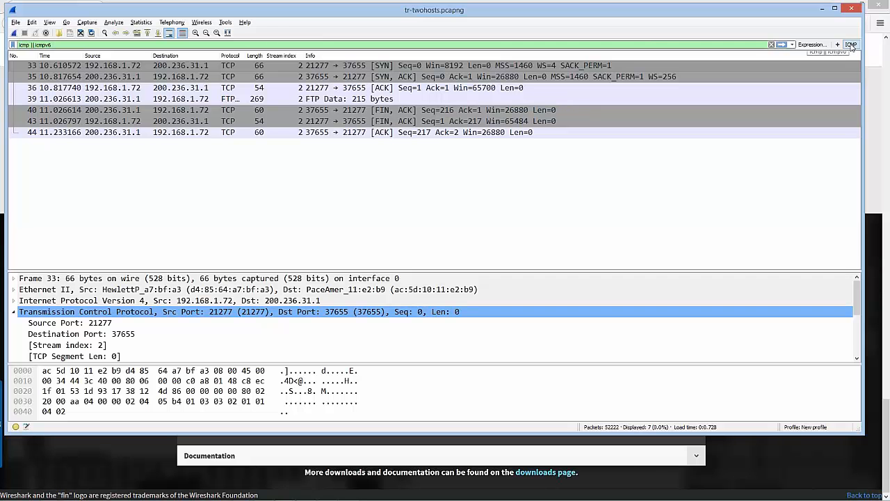
# Open the capture file sec-nessus.pcapng from the Trace Files -Master Set folder
pyautogui.click(59, 34)
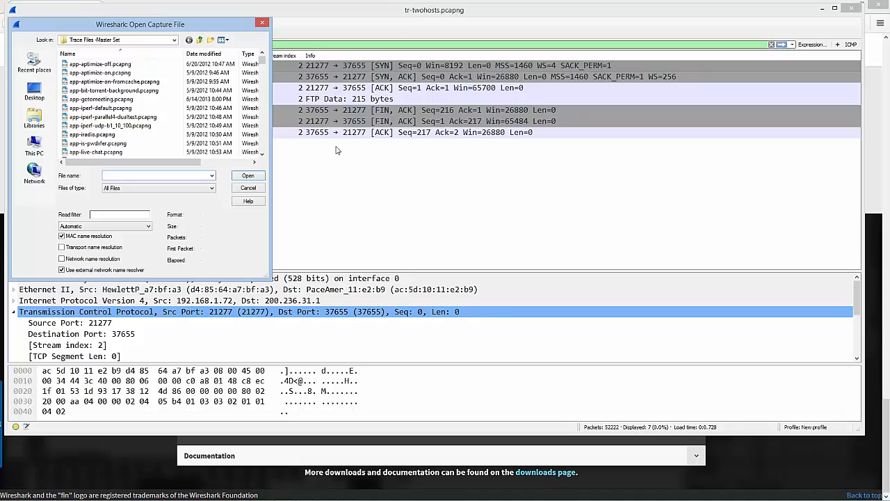
pyautogui.write('sec-nessu')
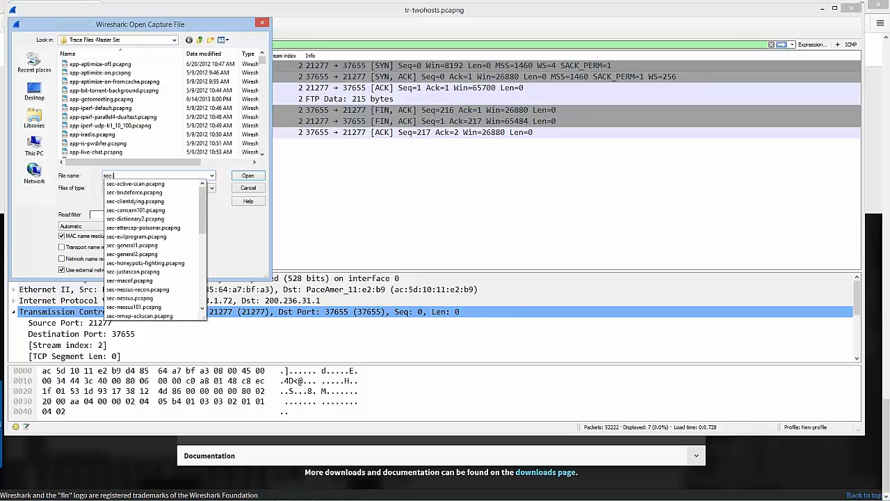
pyautogui.press('Down')
pyautogui.press('Down')
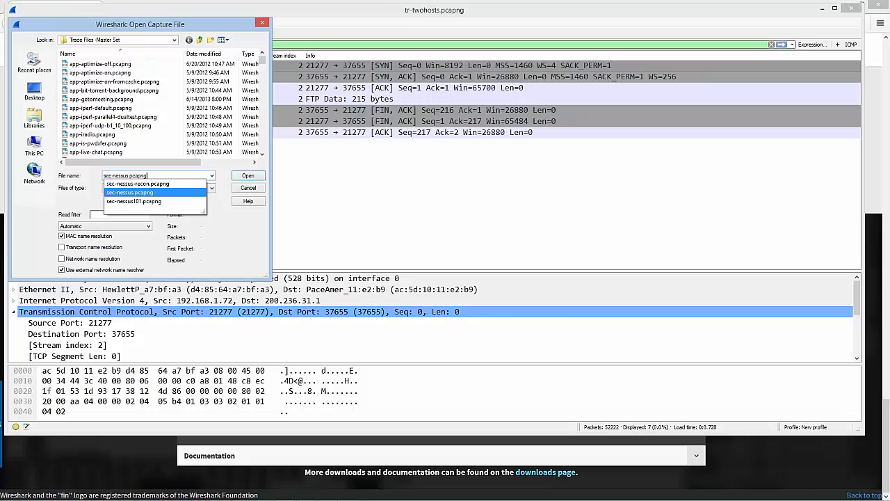
pyautogui.press('Return')
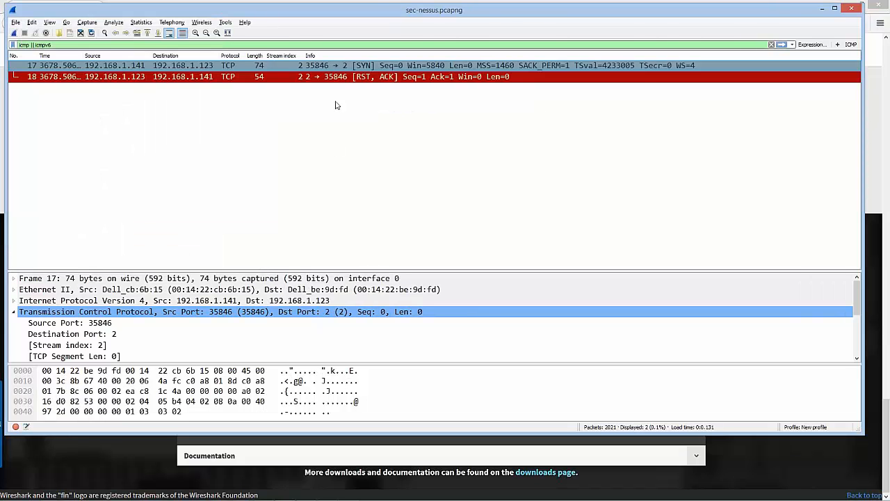
# Clear the current display filter and apply the saved ICMP filter to the sec-nessus capture
pyautogui.click(772, 45)
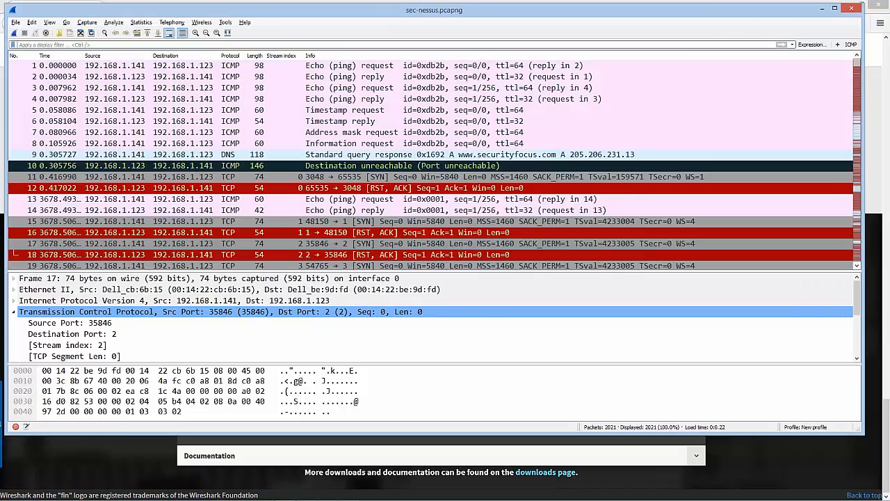
pyautogui.click(851, 44)
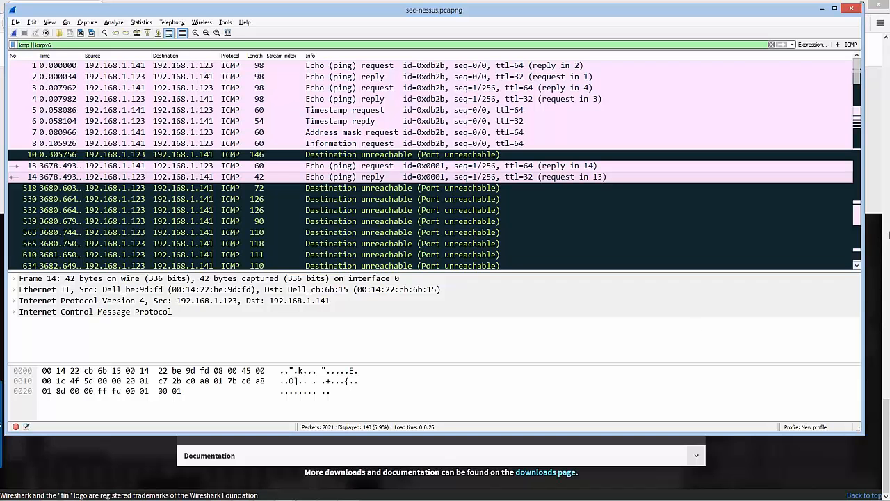
pyautogui.click(888, 237)
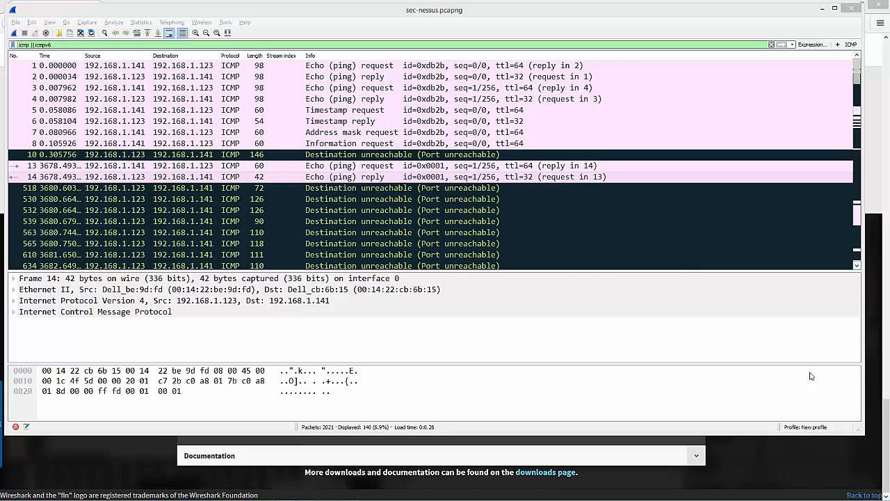
# Switch to the PowerPoint slide show with the version comparison and advance to the closing thank-you slide
pyautogui.hotkey('alt', 'Tab')
pyautogui.hotkey('alt', 'Tab')
pyautogui.hotkey('alt', 'Tab')
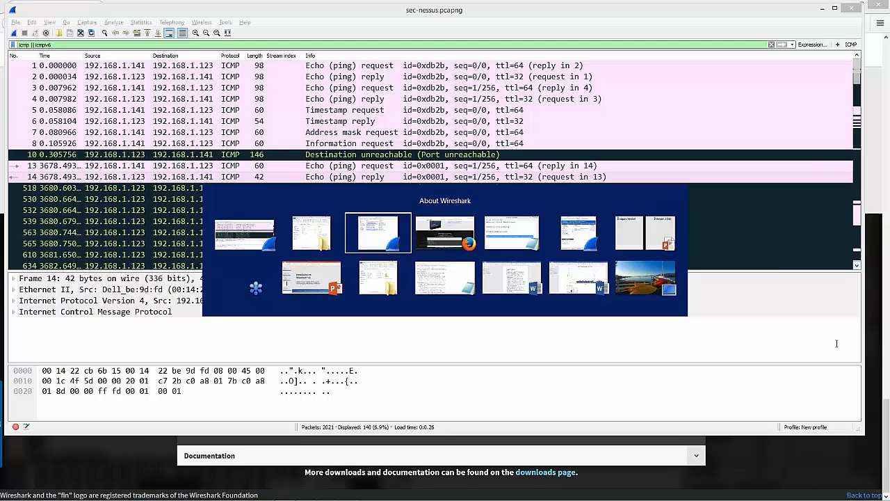
pyautogui.hotkey('alt', 'Tab')
pyautogui.hotkey('alt', 'Tab')
pyautogui.hotkey('alt', 'Tab')
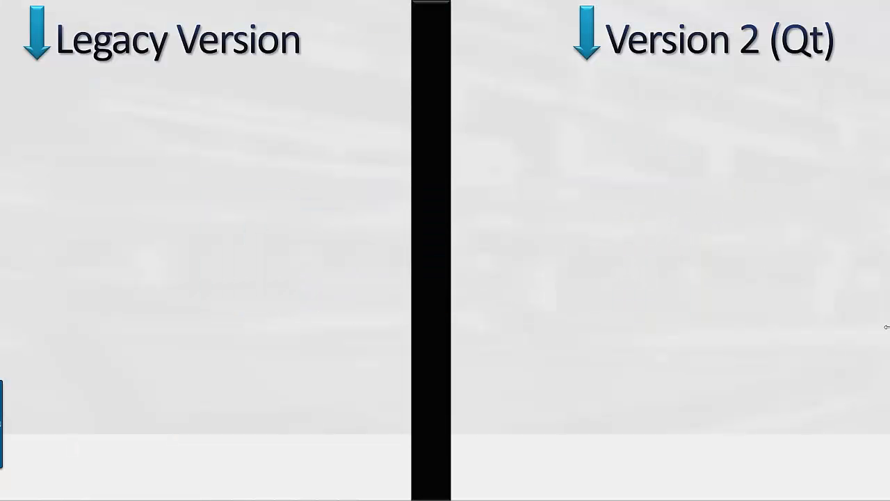
pyautogui.click(500, 240)
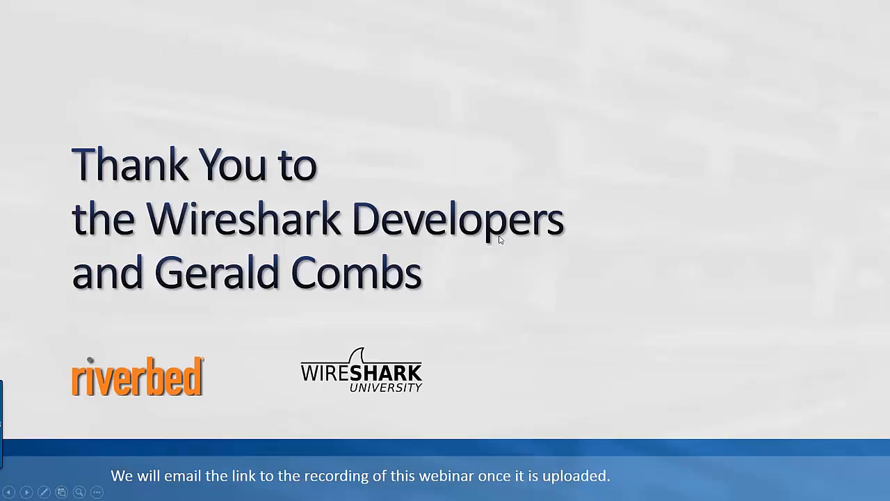